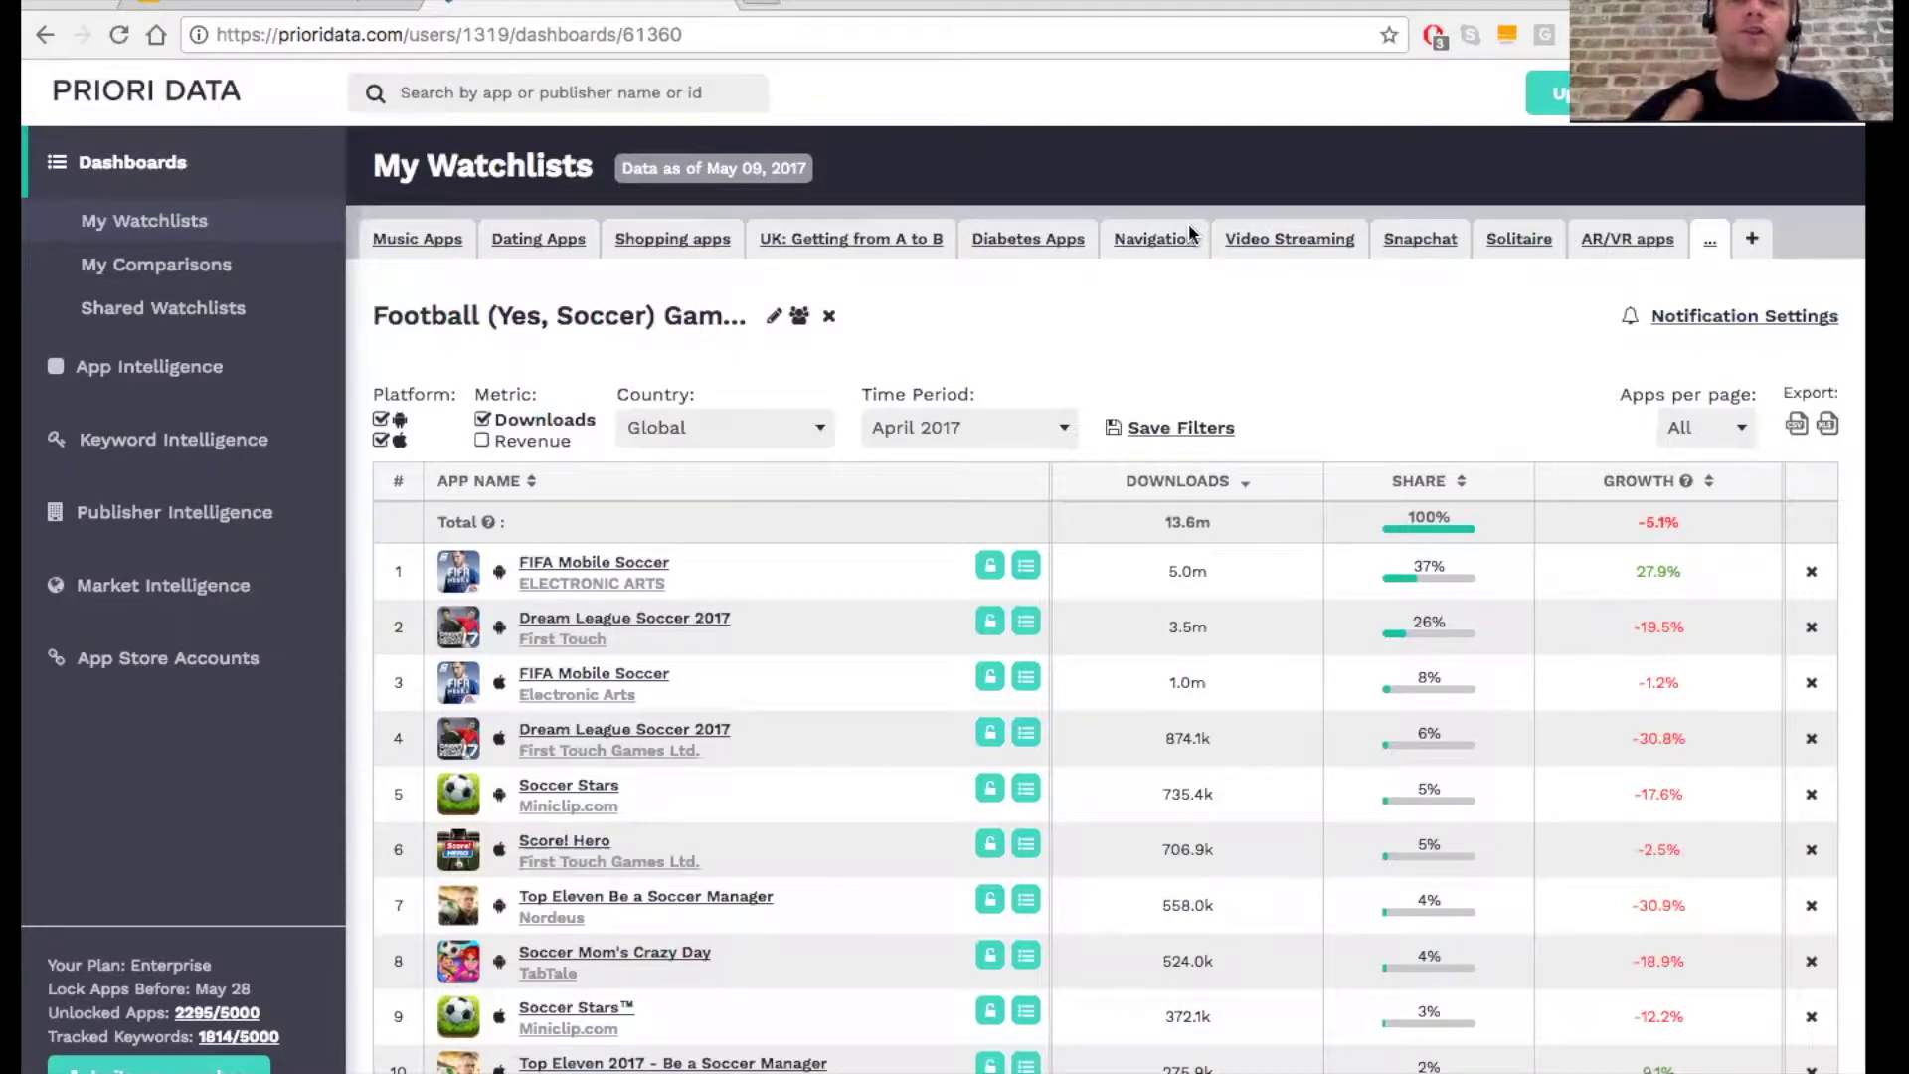
Step: View the Shopping apps watchlist, return to the Football (Yes, Soccer) watchlist and look over its listed apps
click(685, 247)
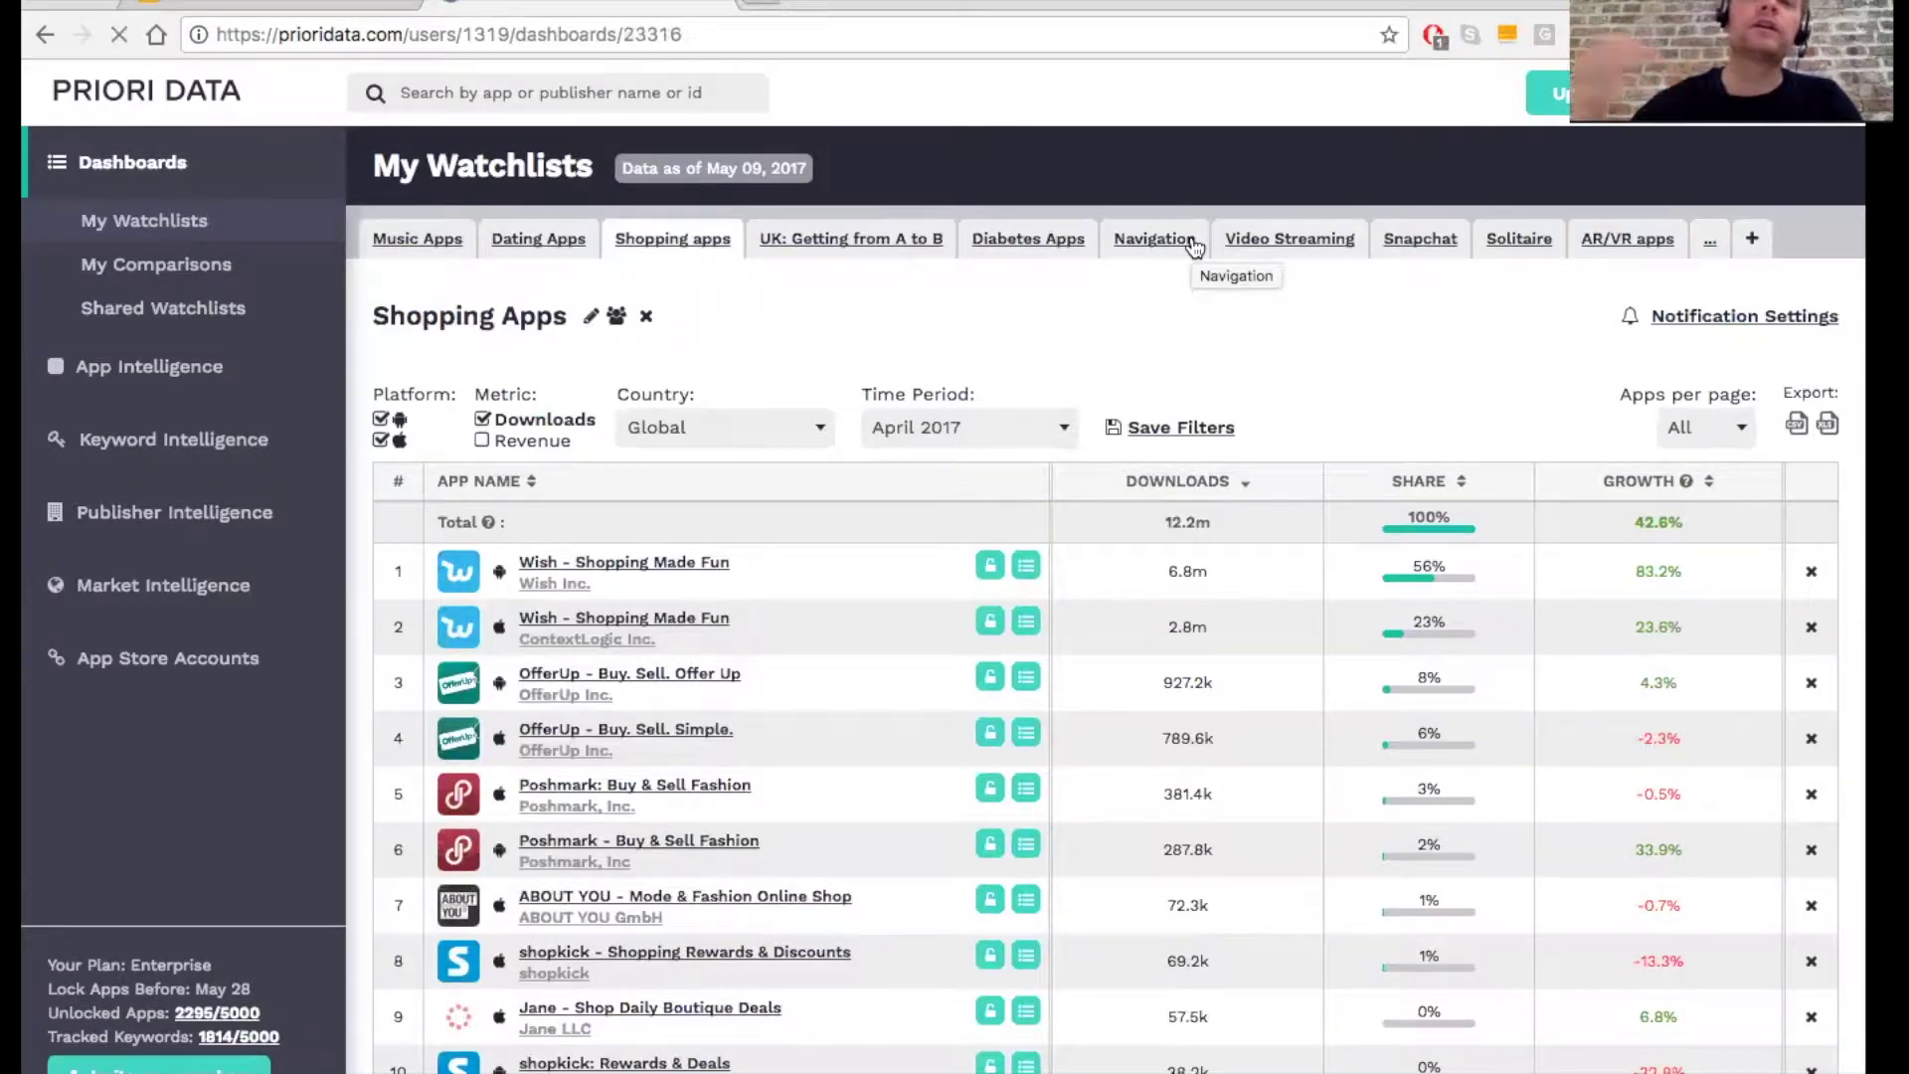
click(1711, 250)
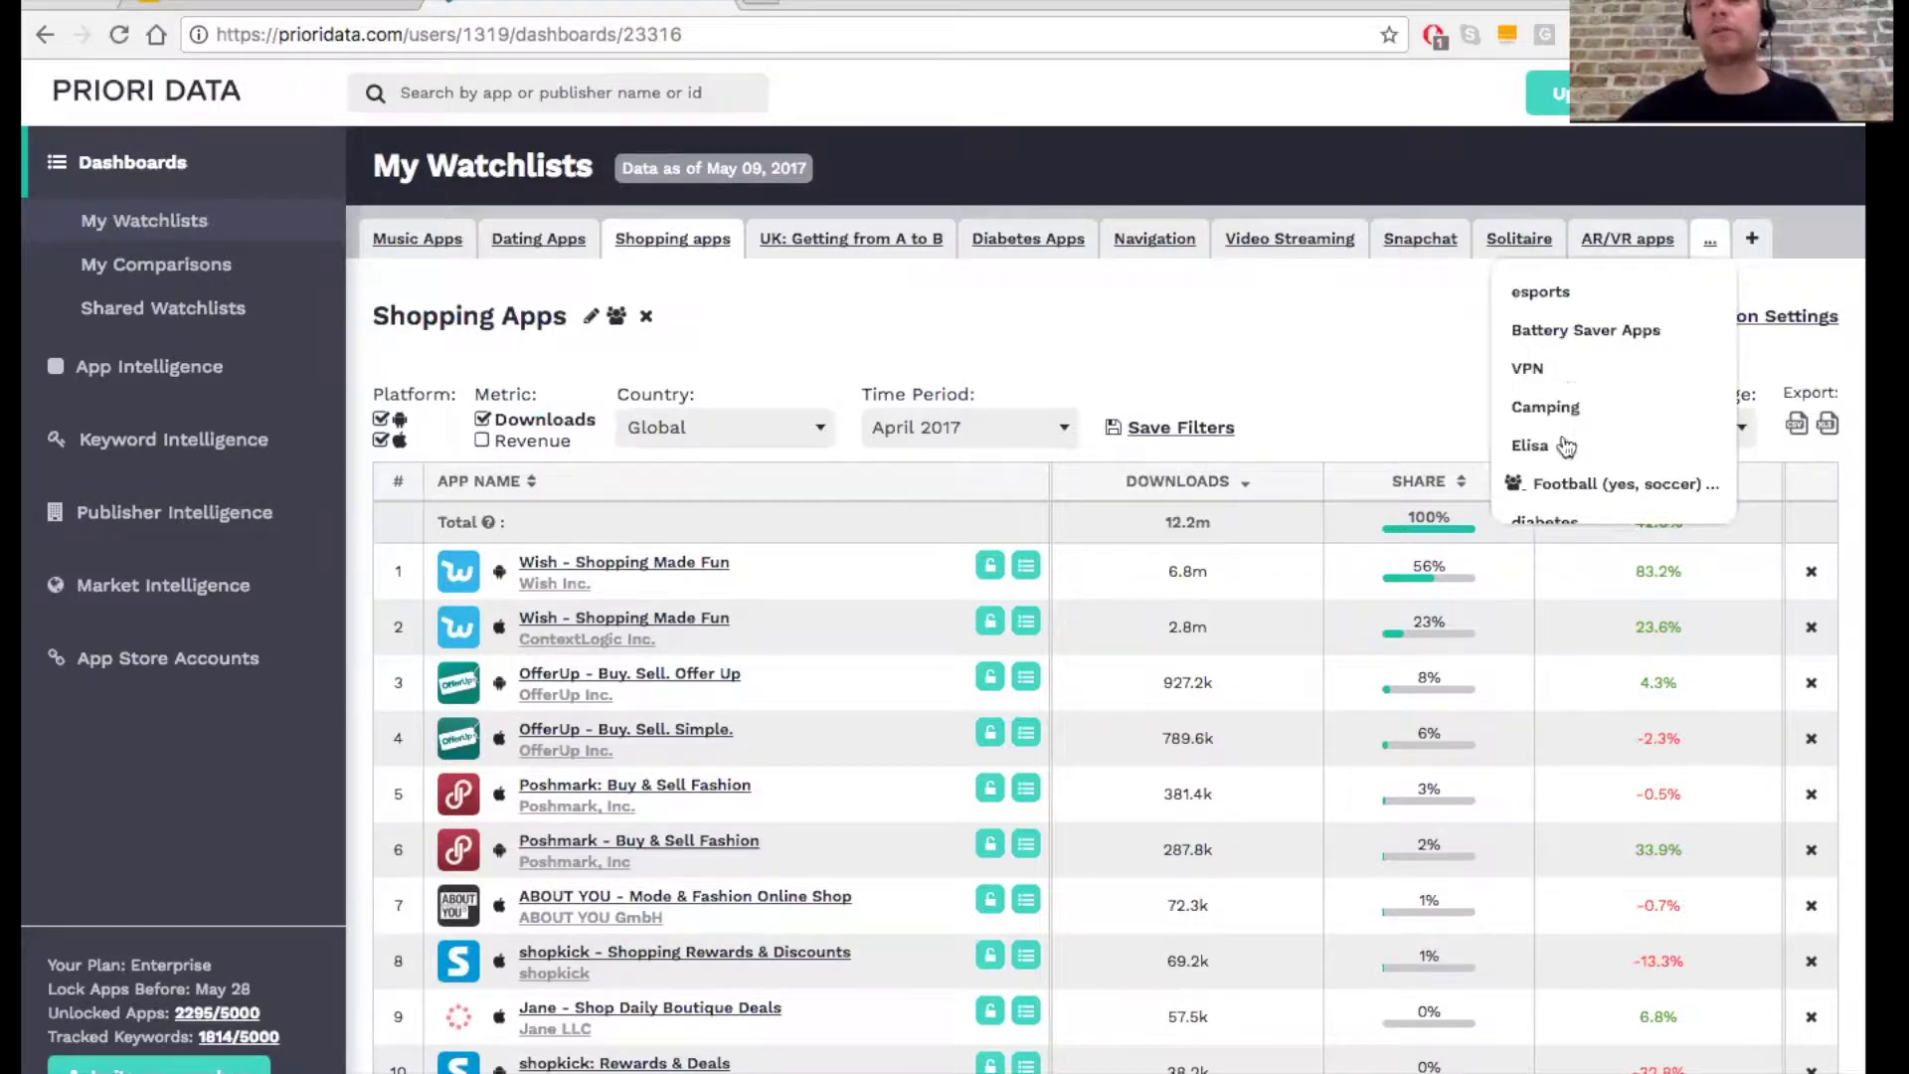
click(1570, 494)
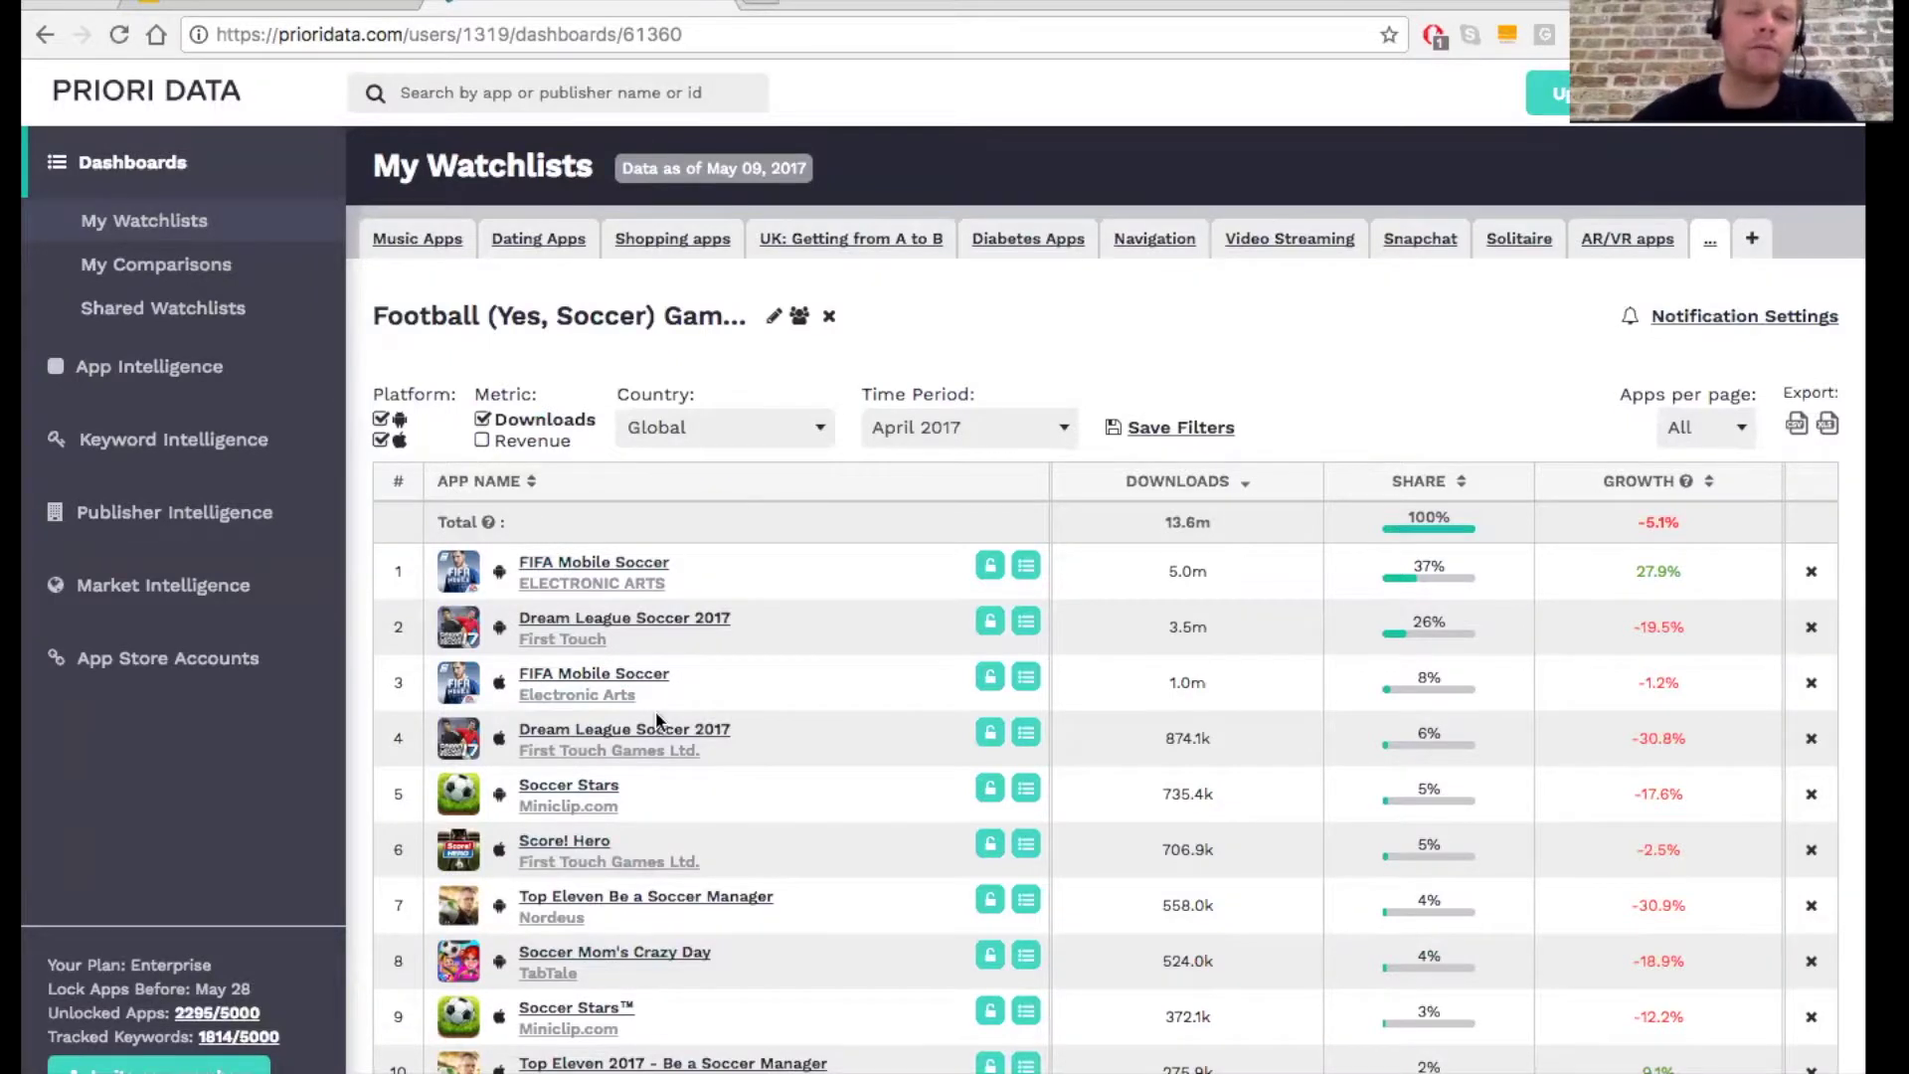
scroll(659, 723, down, 2)
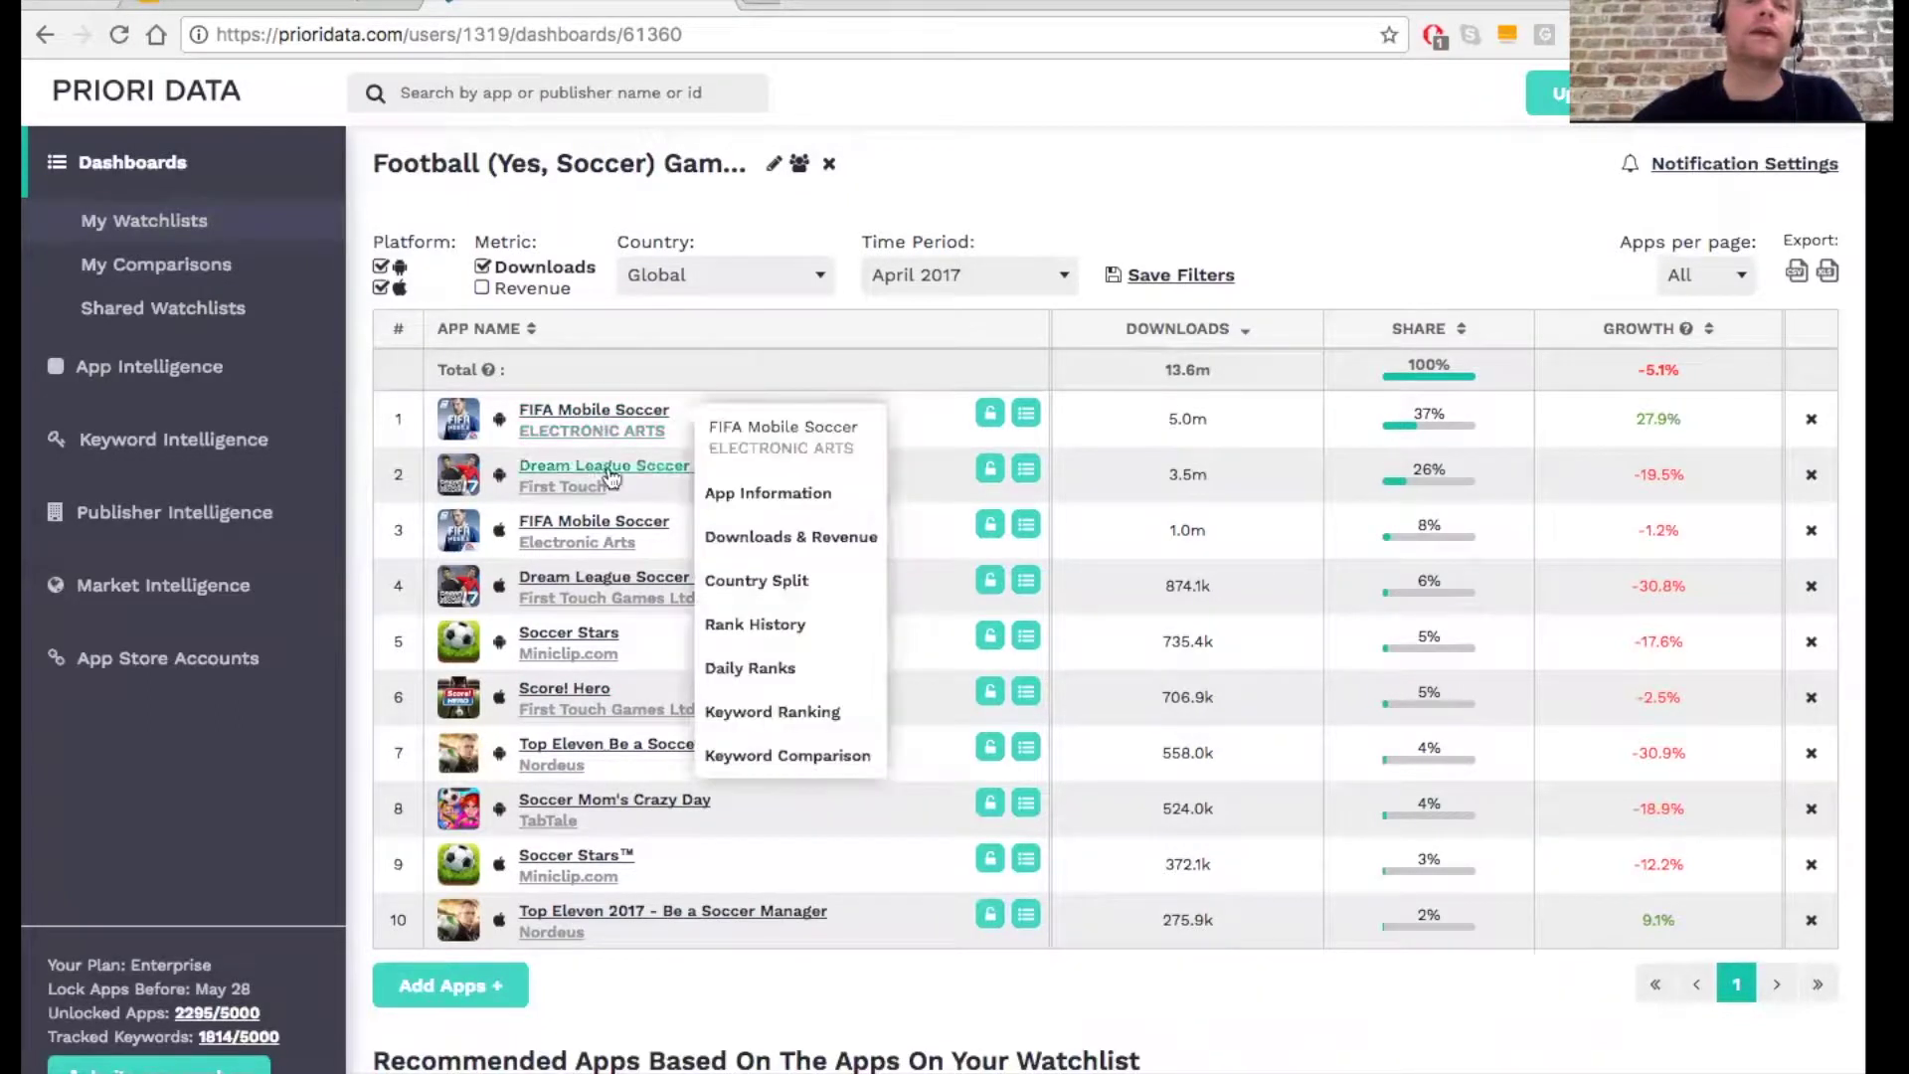
mouse_move(622, 526)
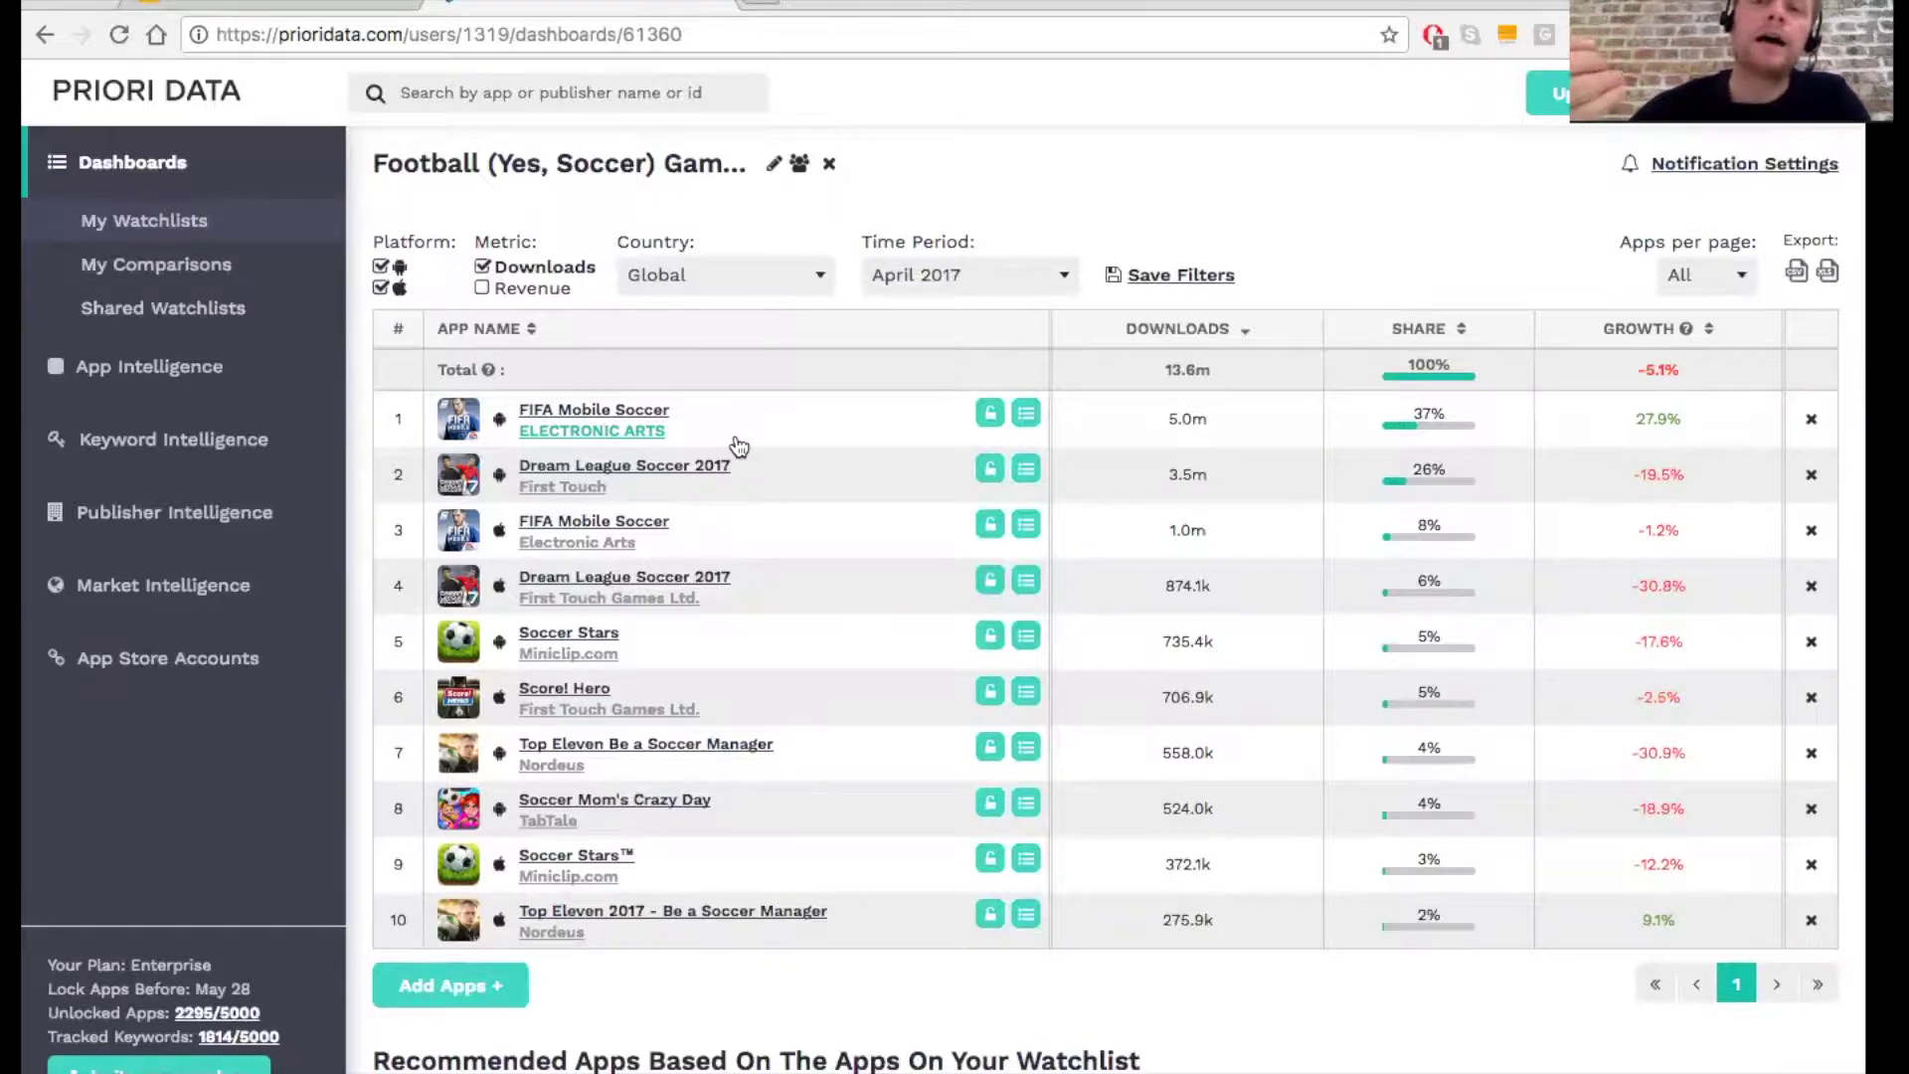
Step: Add the Revenue metric to the football watchlist and set its time period to Last 7 days
click(483, 293)
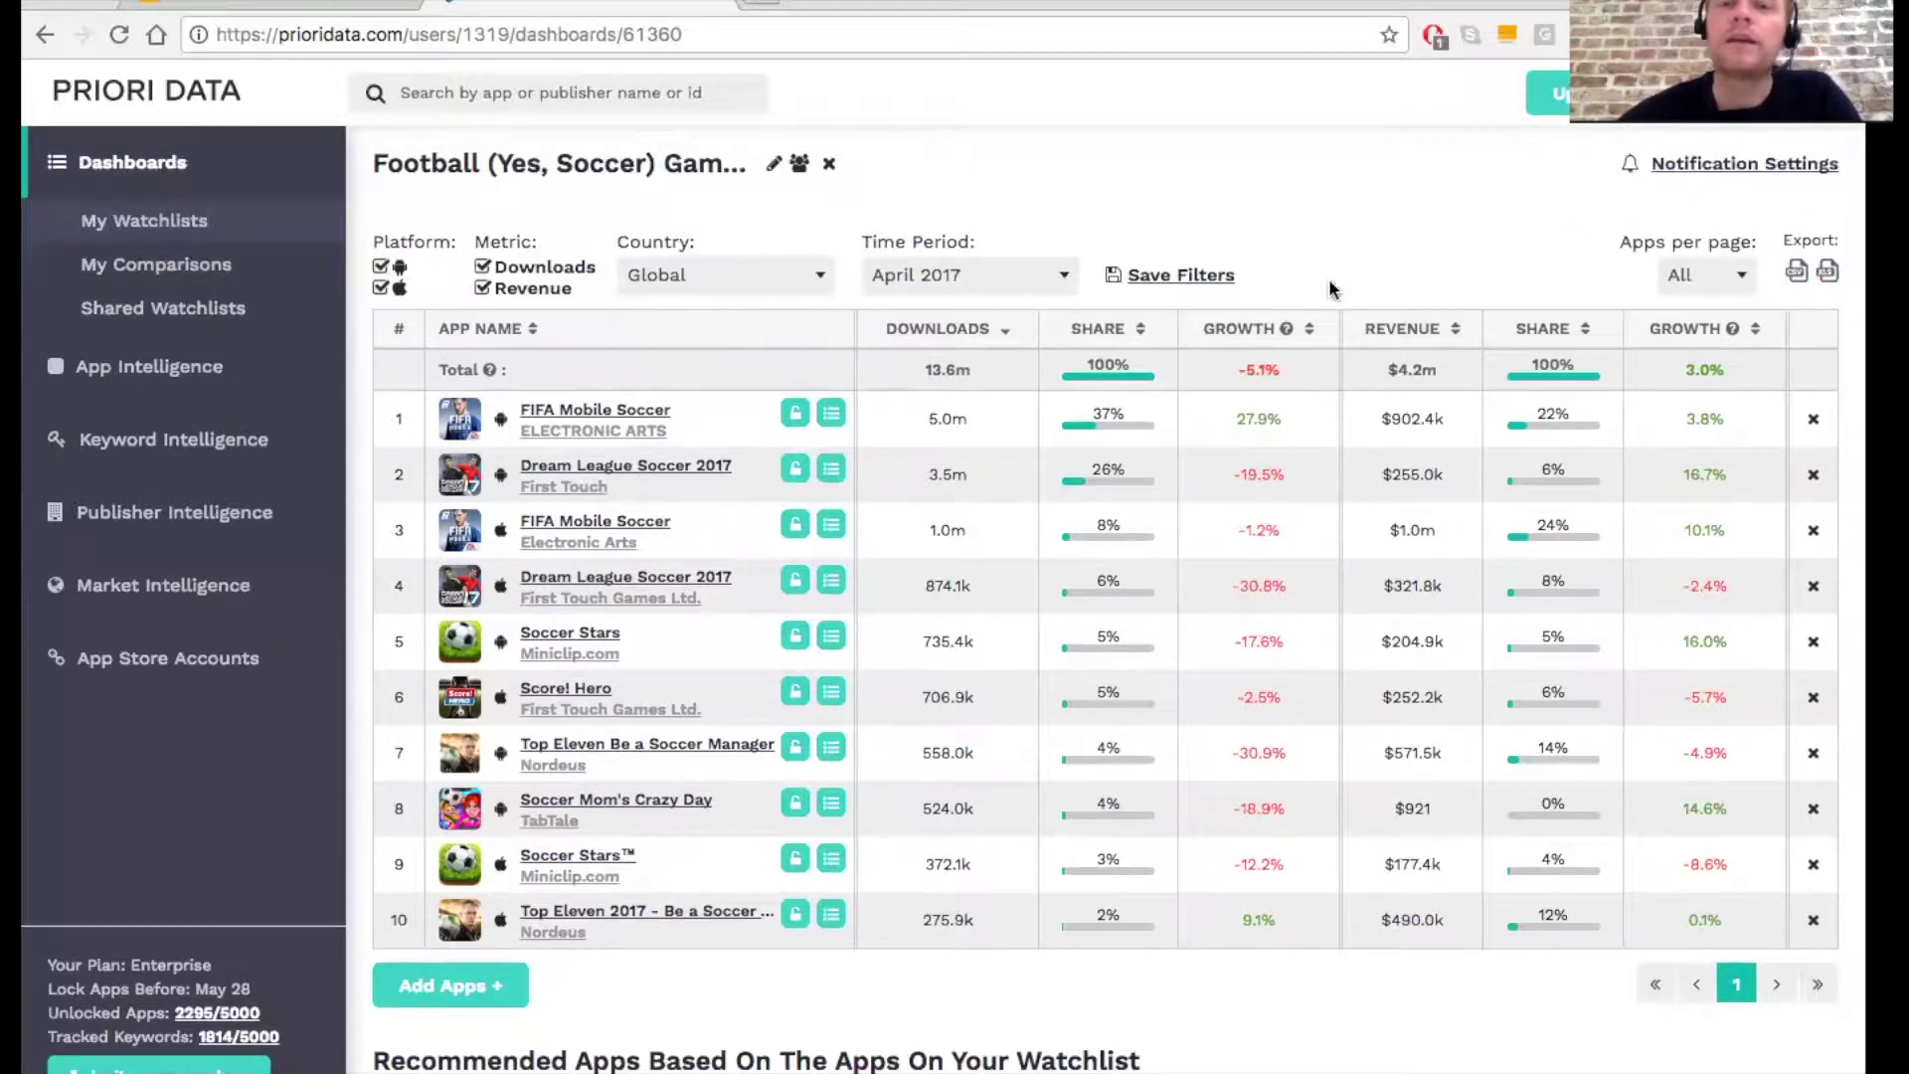
click(1025, 274)
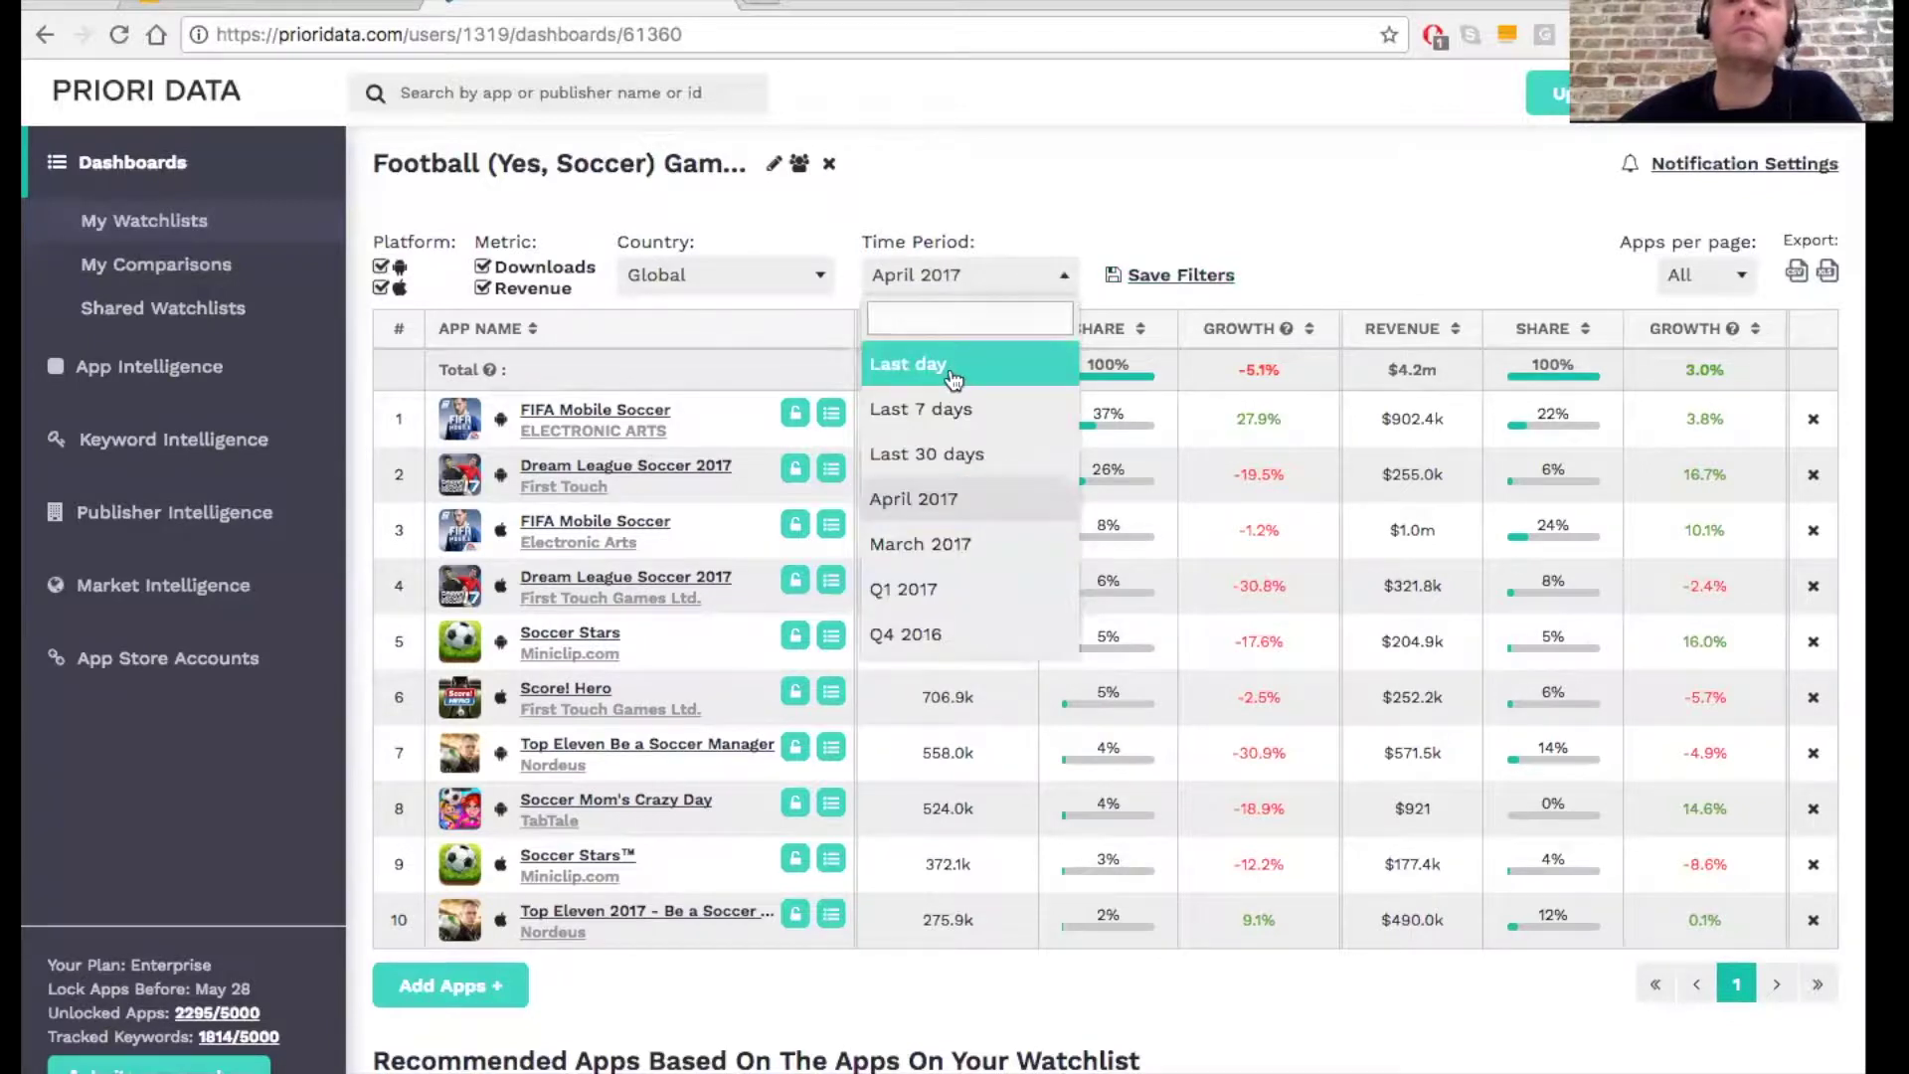
click(935, 409)
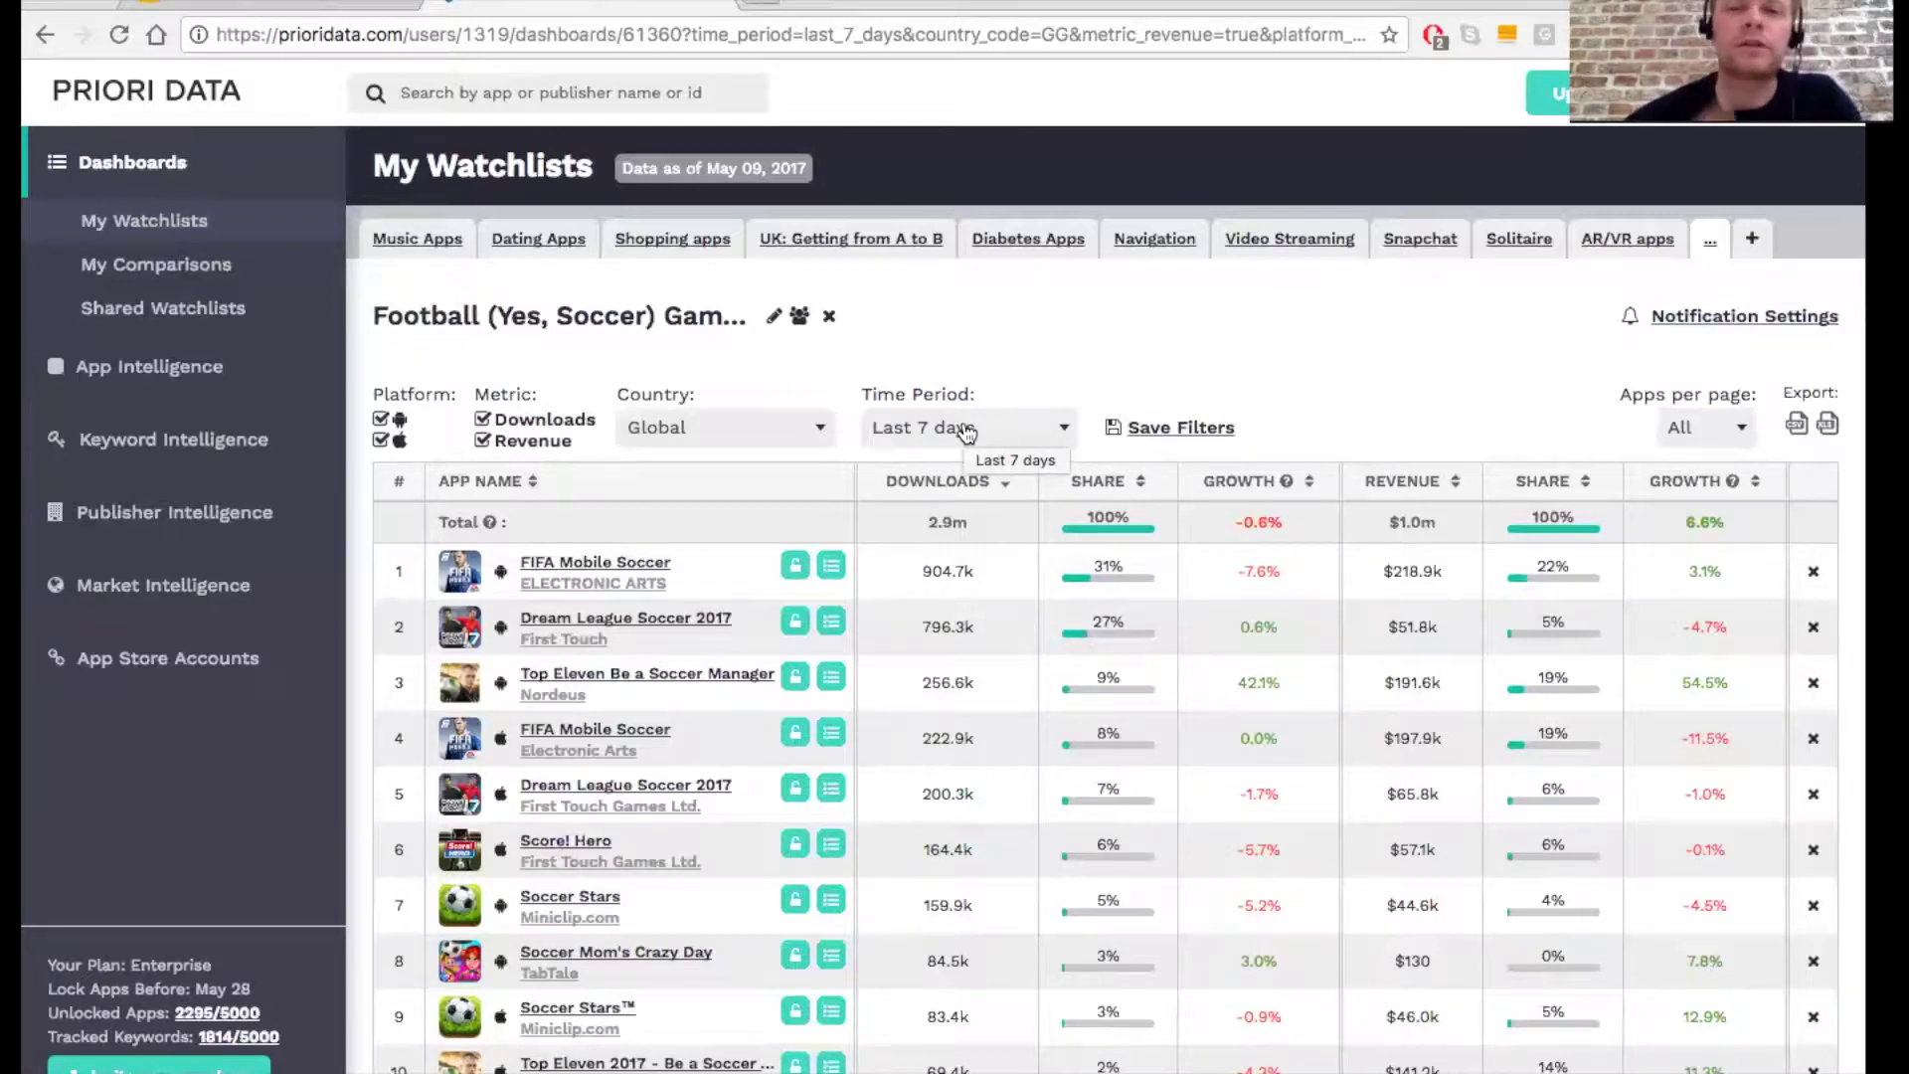
Step: Filter the football watchlist's figures by country to Germany
click(712, 436)
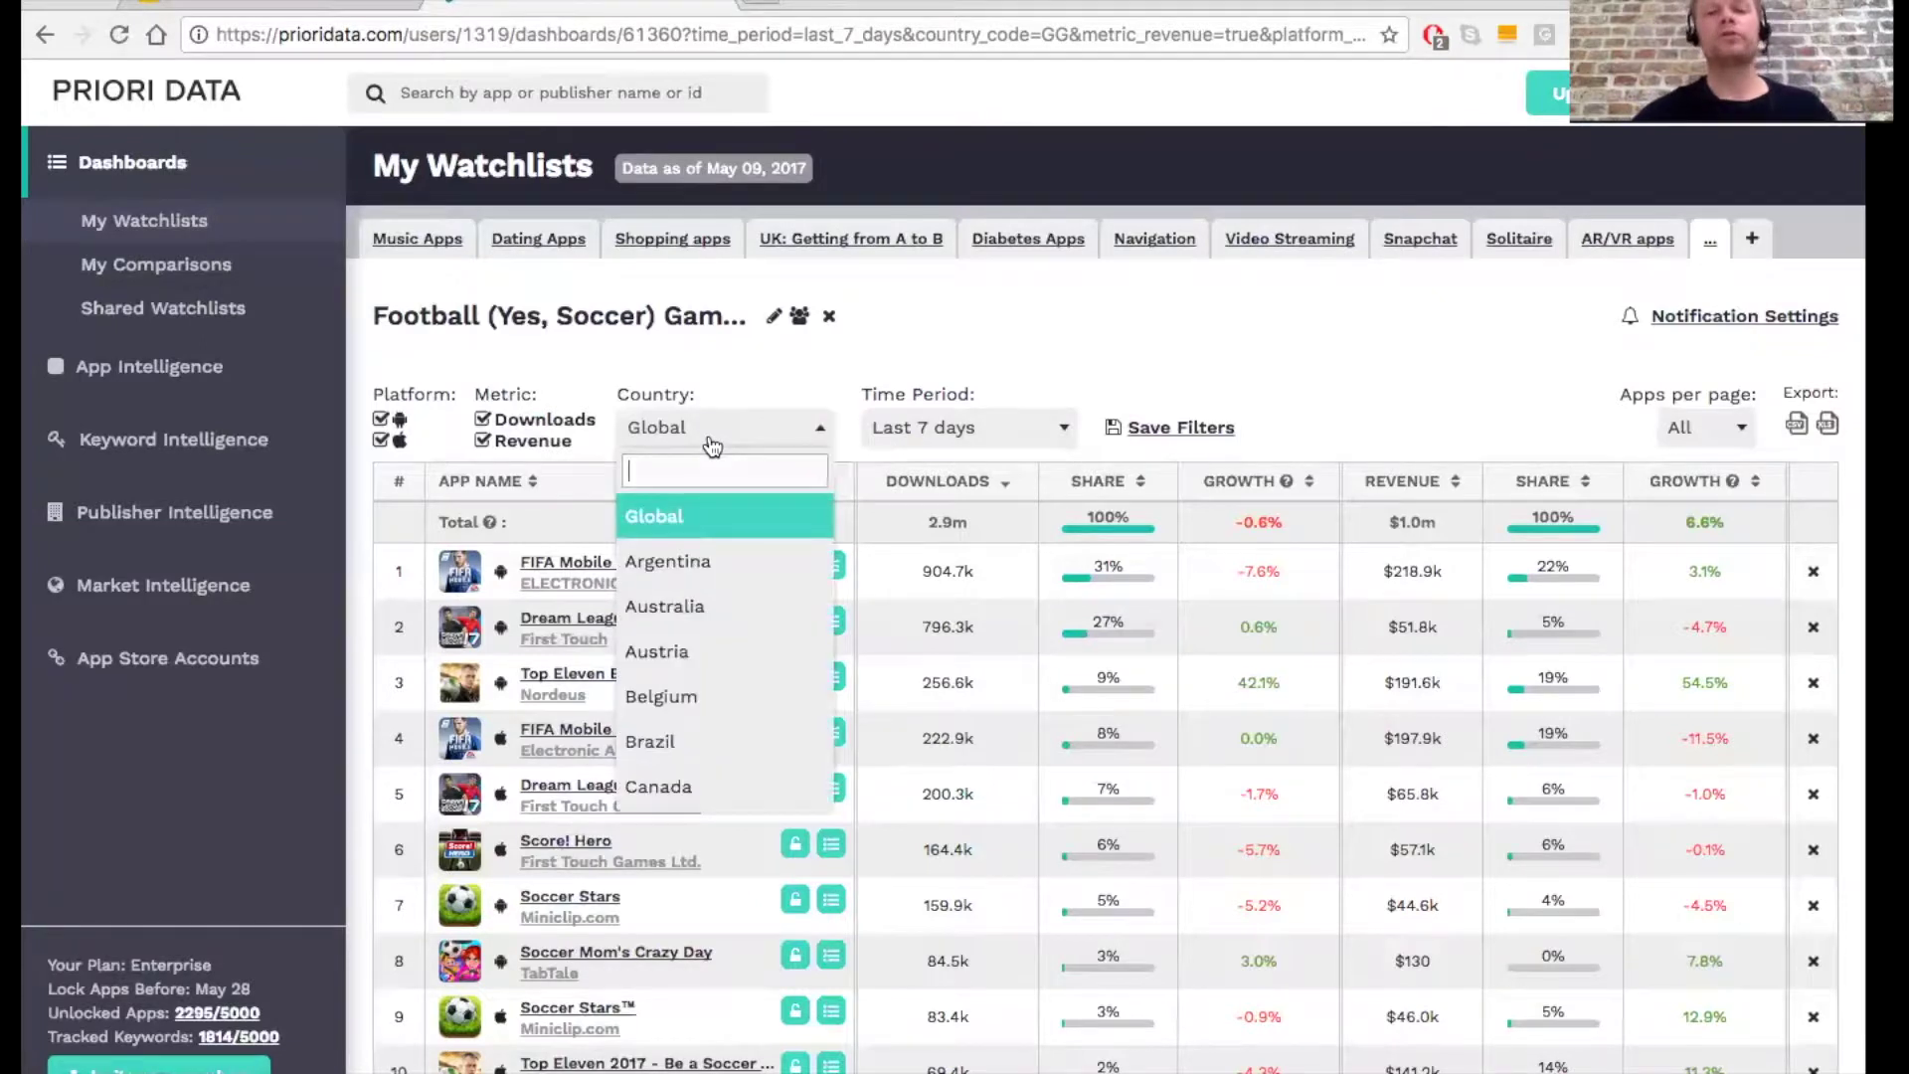
text(ger)
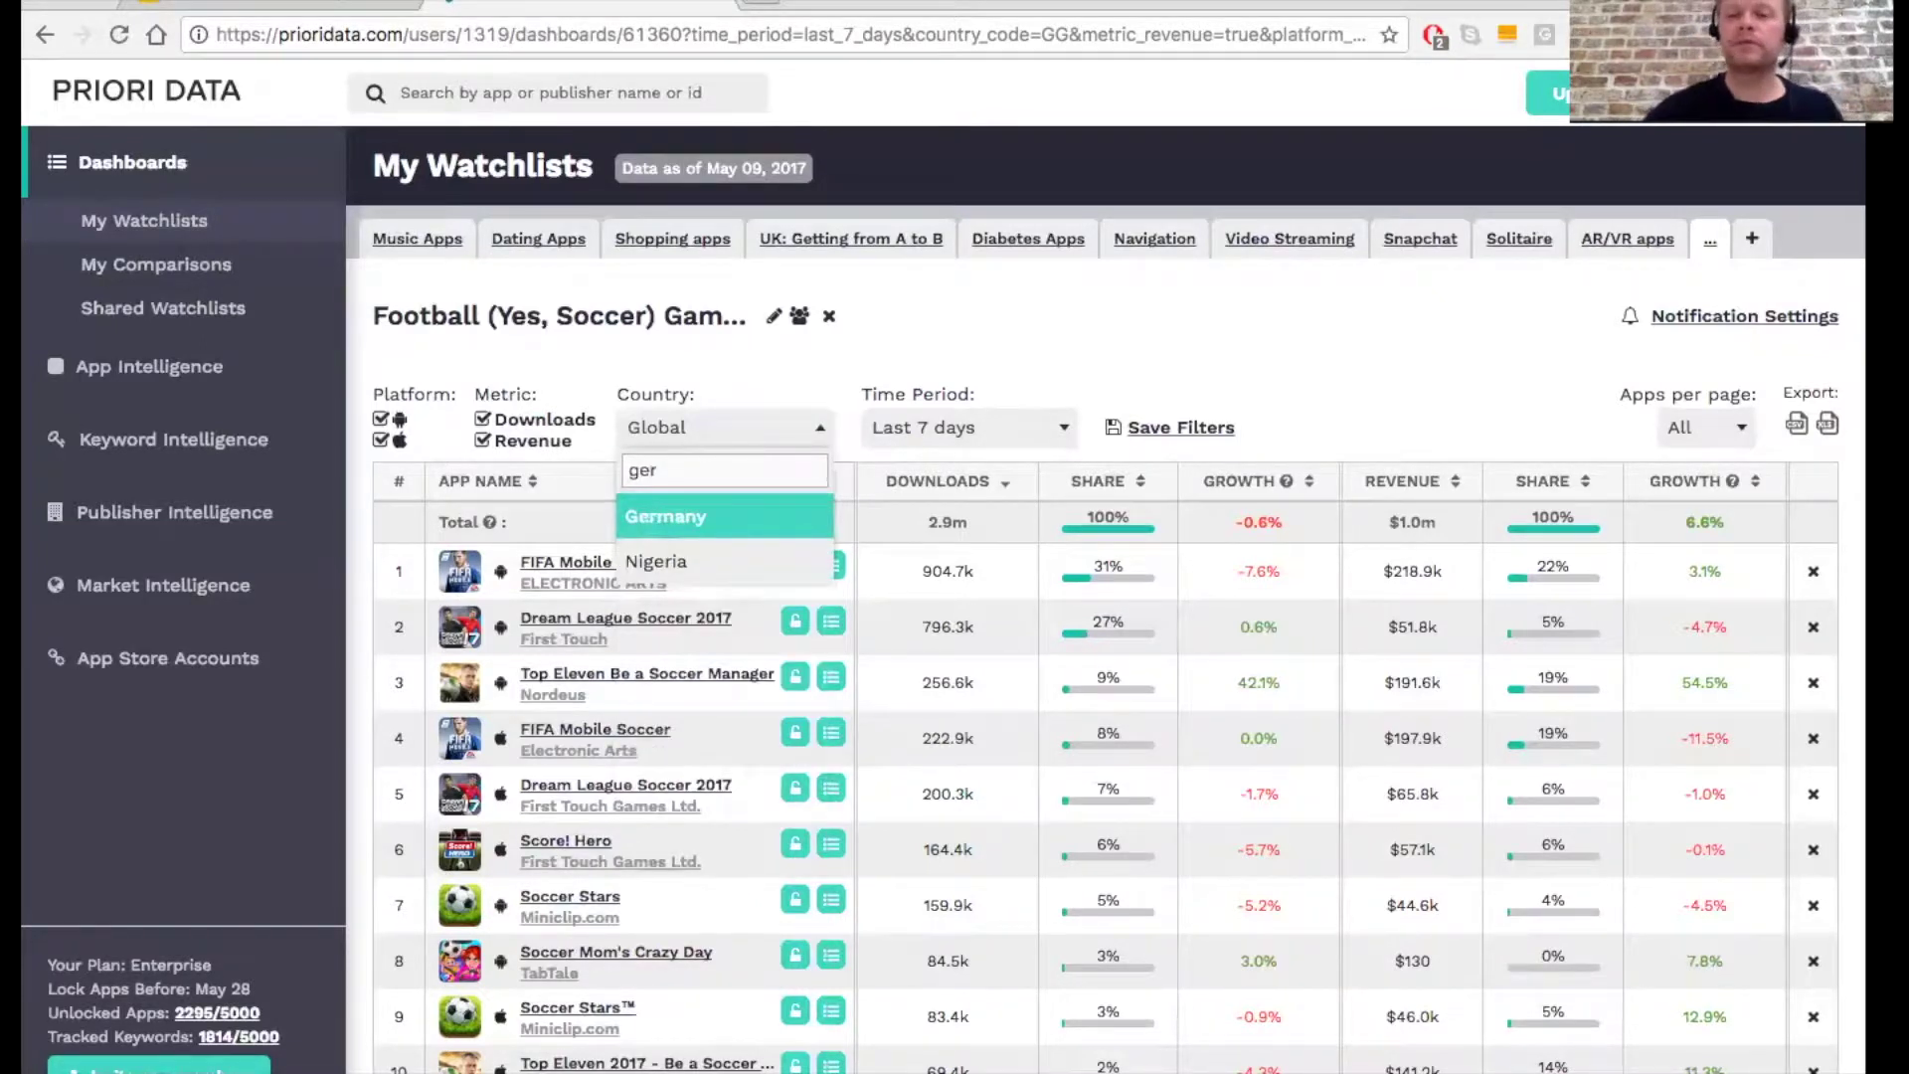
key(Return)
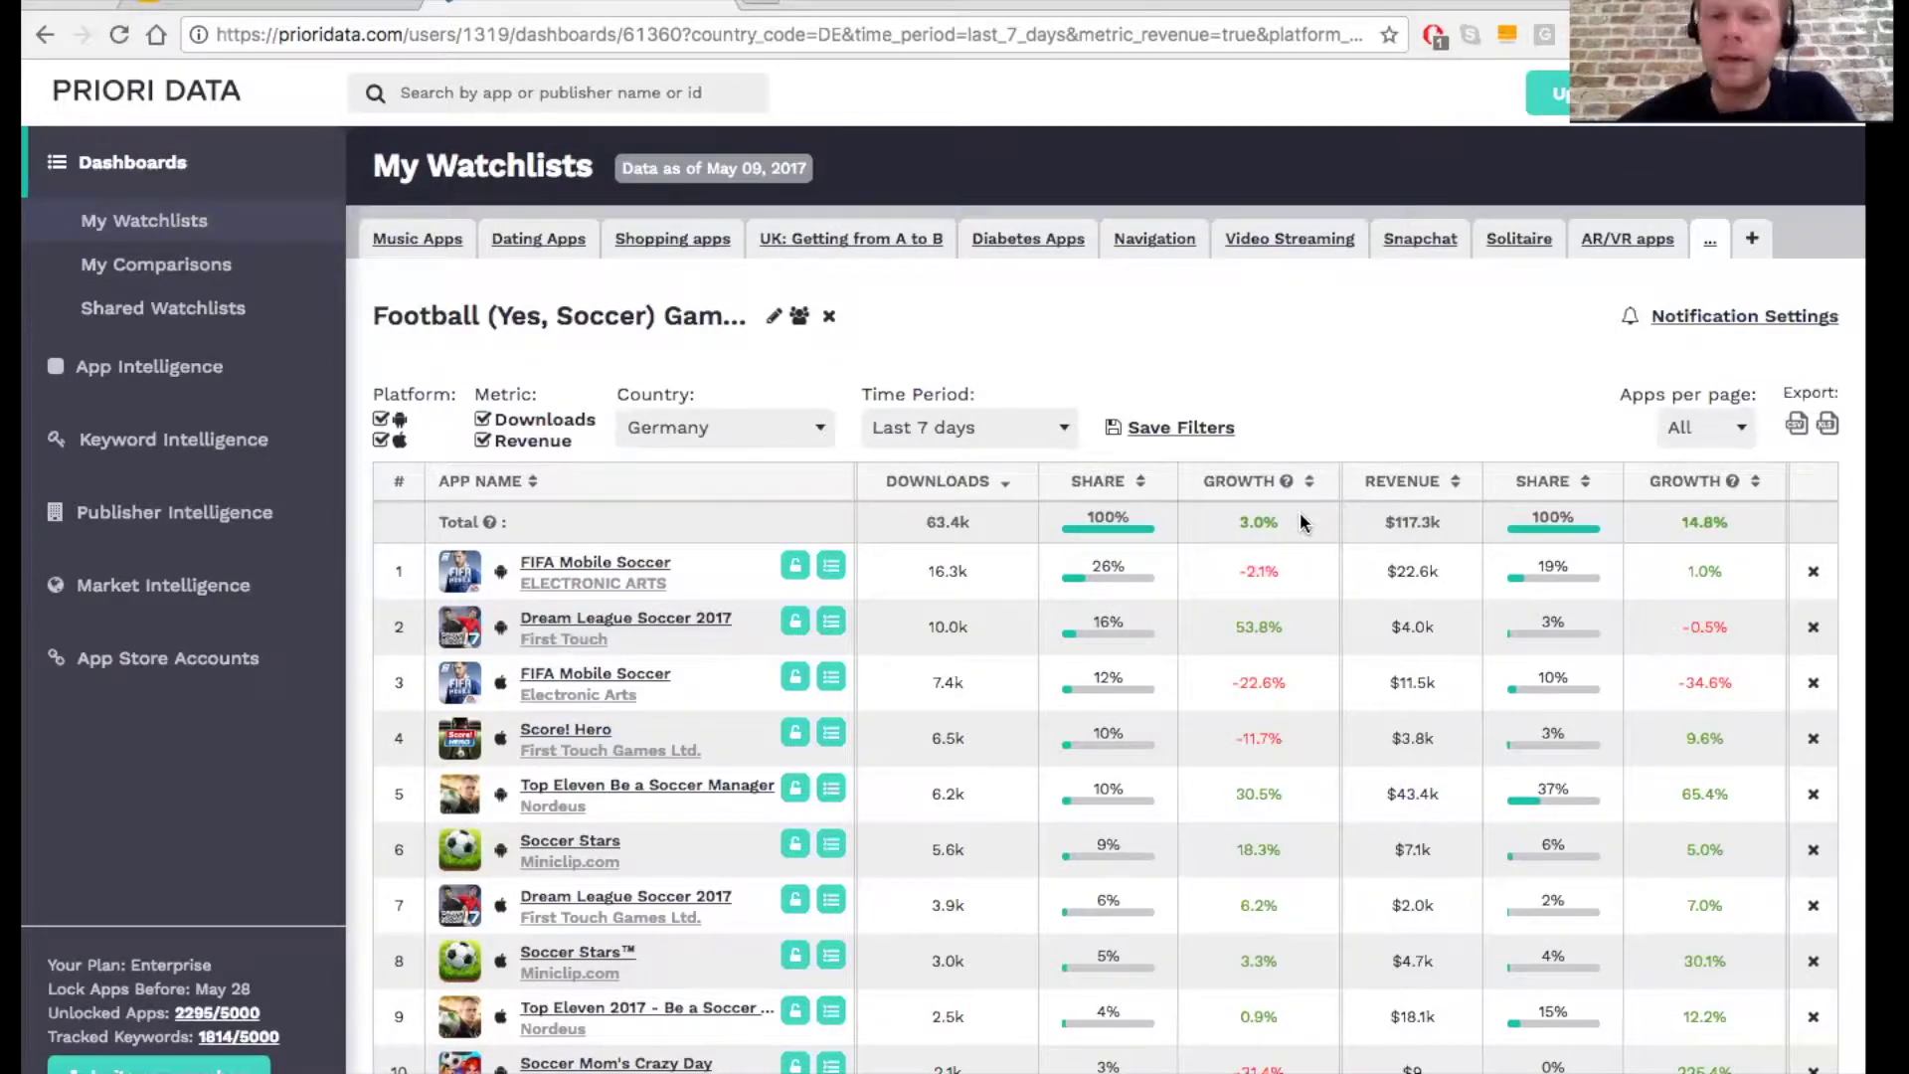
Step: Review the football watchlist's sharing settings and team member list without changing access
click(799, 318)
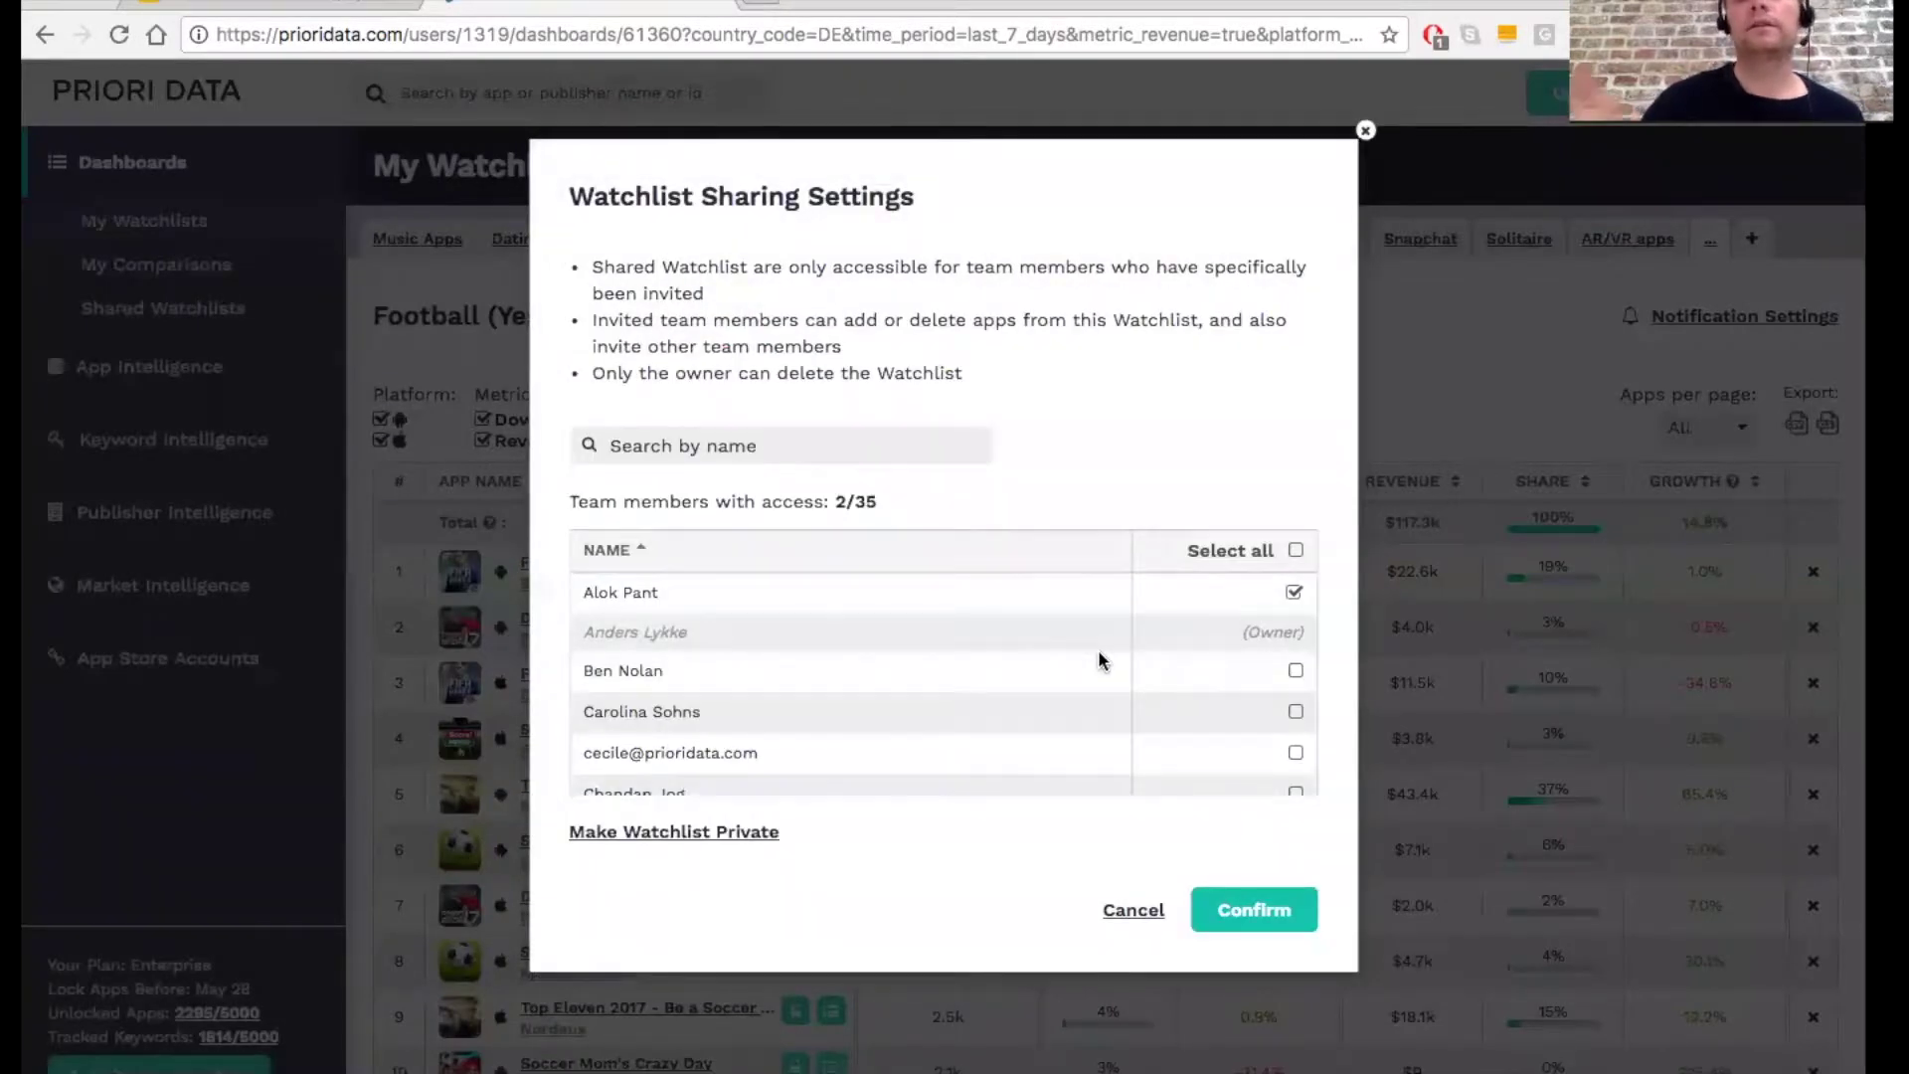
scroll(1098, 649, down, 5)
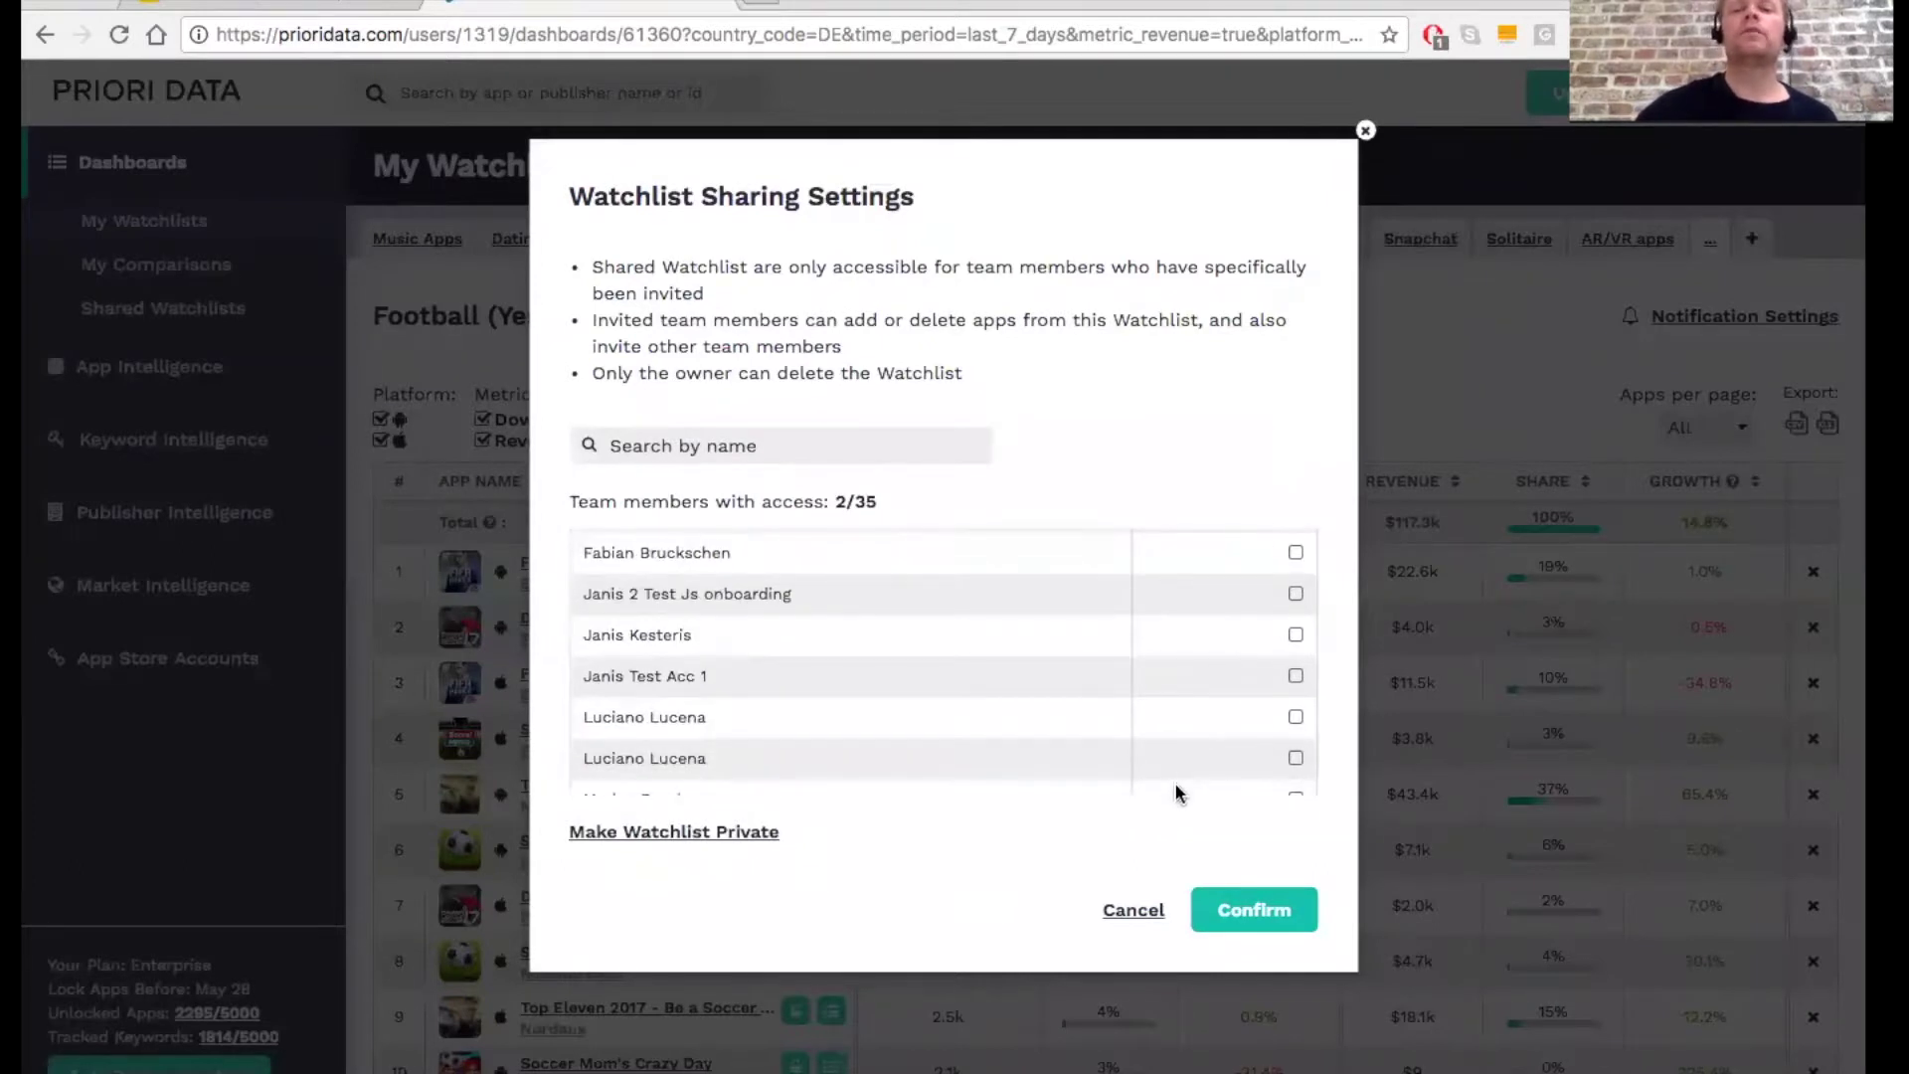
click(1366, 131)
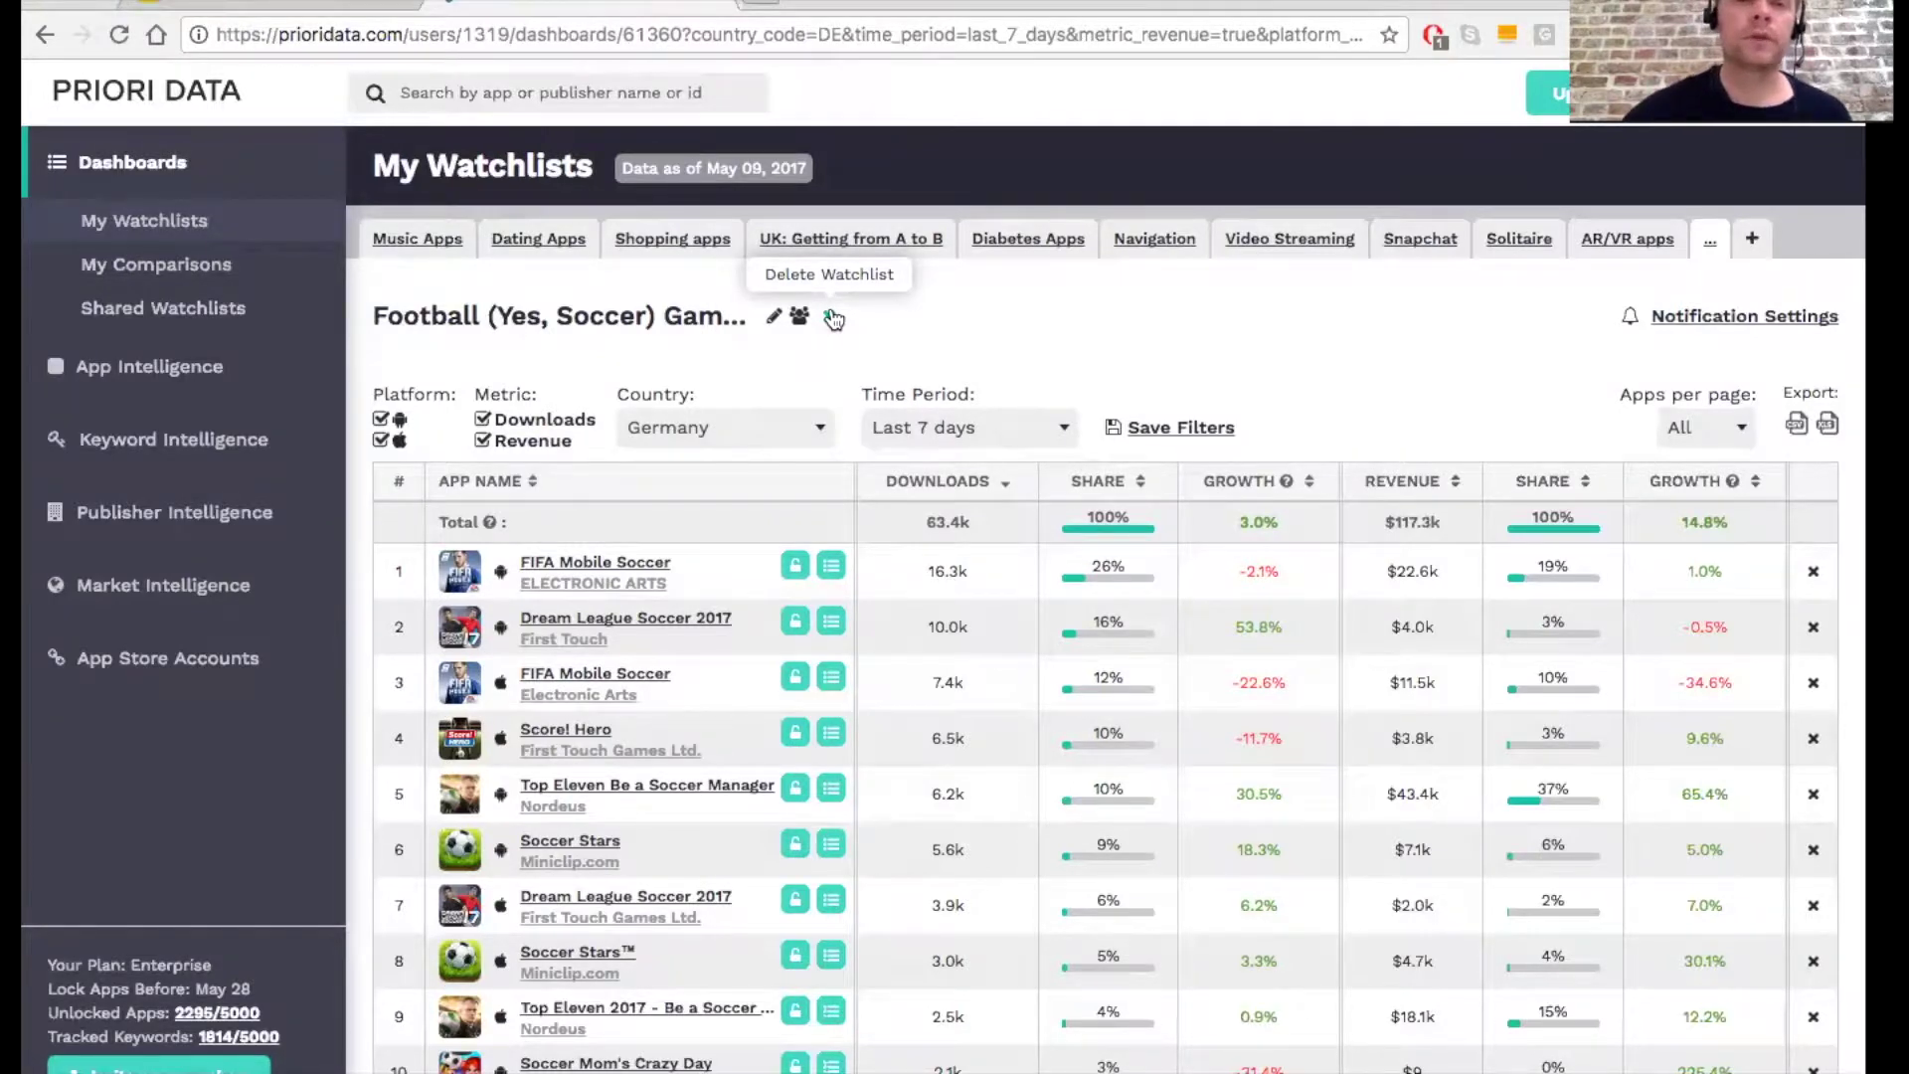
Step: Open the downloads and revenue page of the iOS app Dream League Soccer 2017 and review its April 2017 quick stats
mouse_move(679, 619)
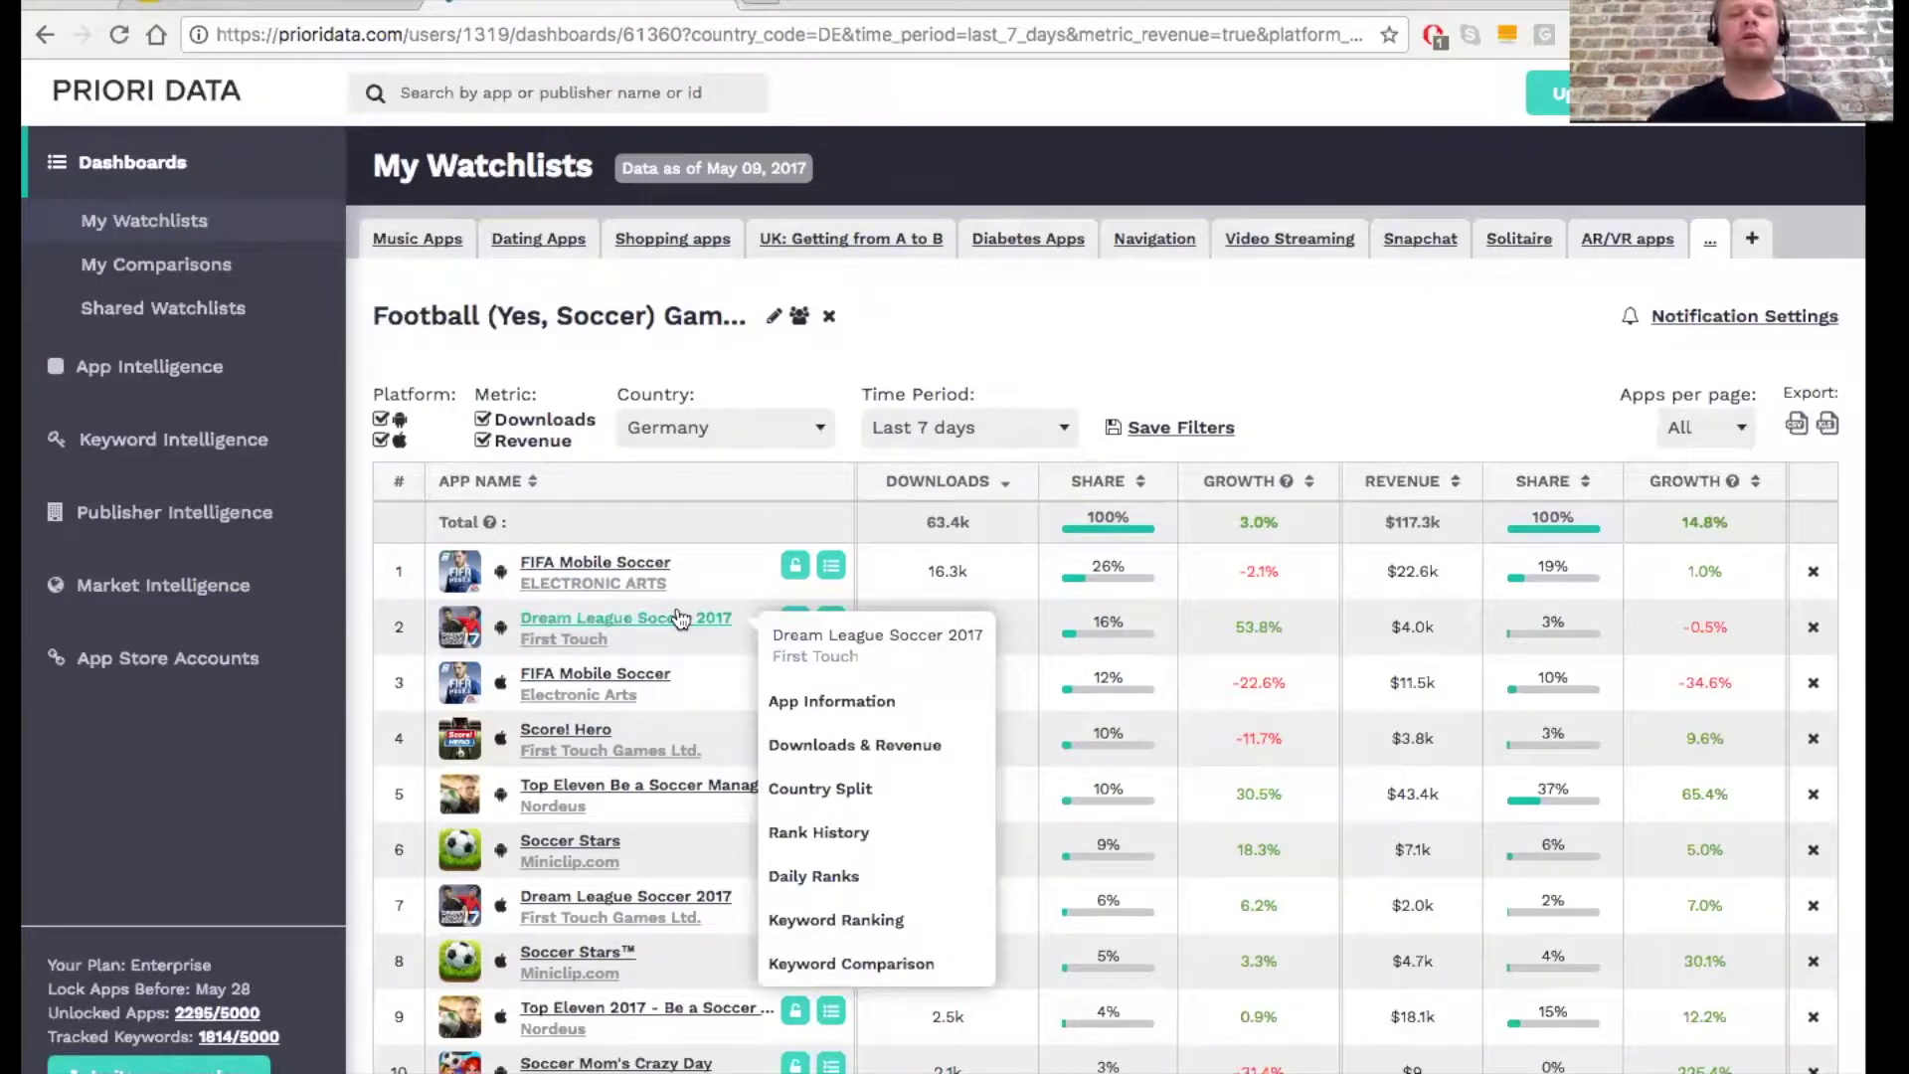
mouse_move(680, 913)
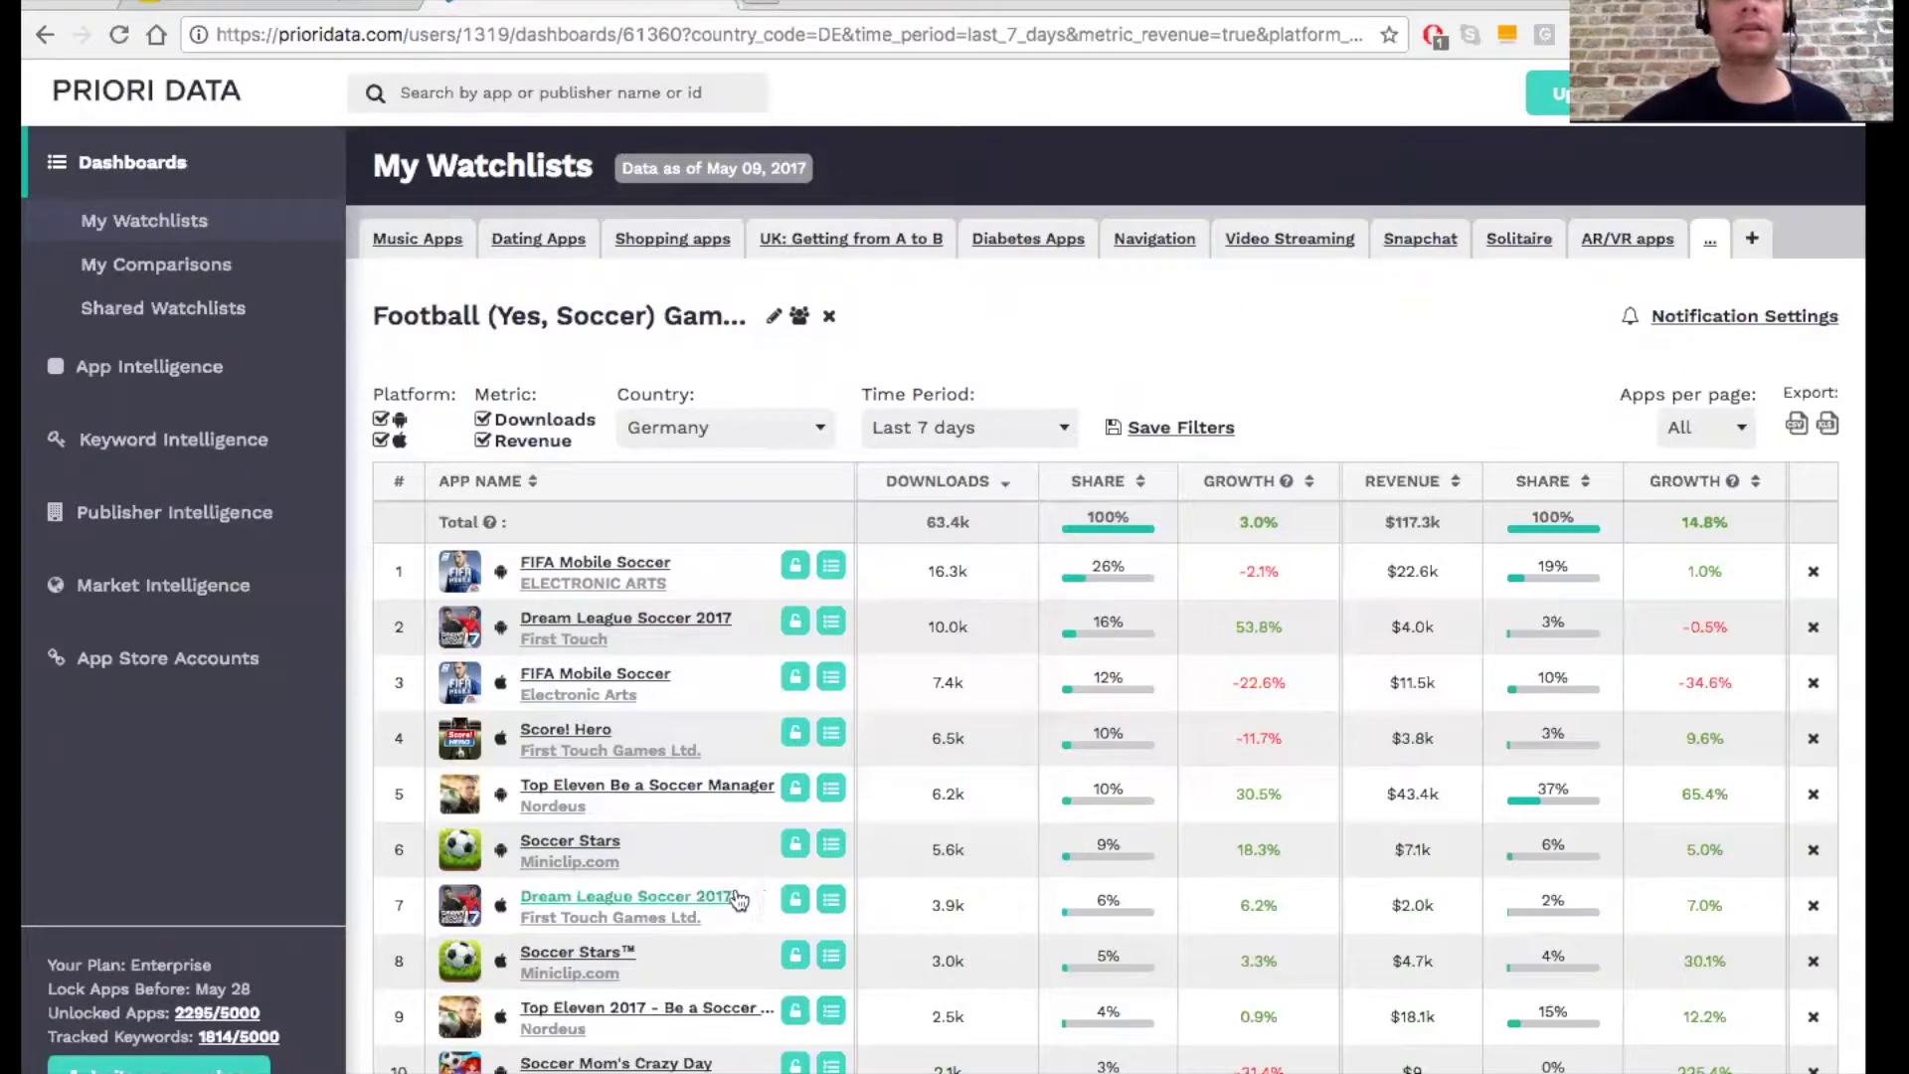
click(705, 902)
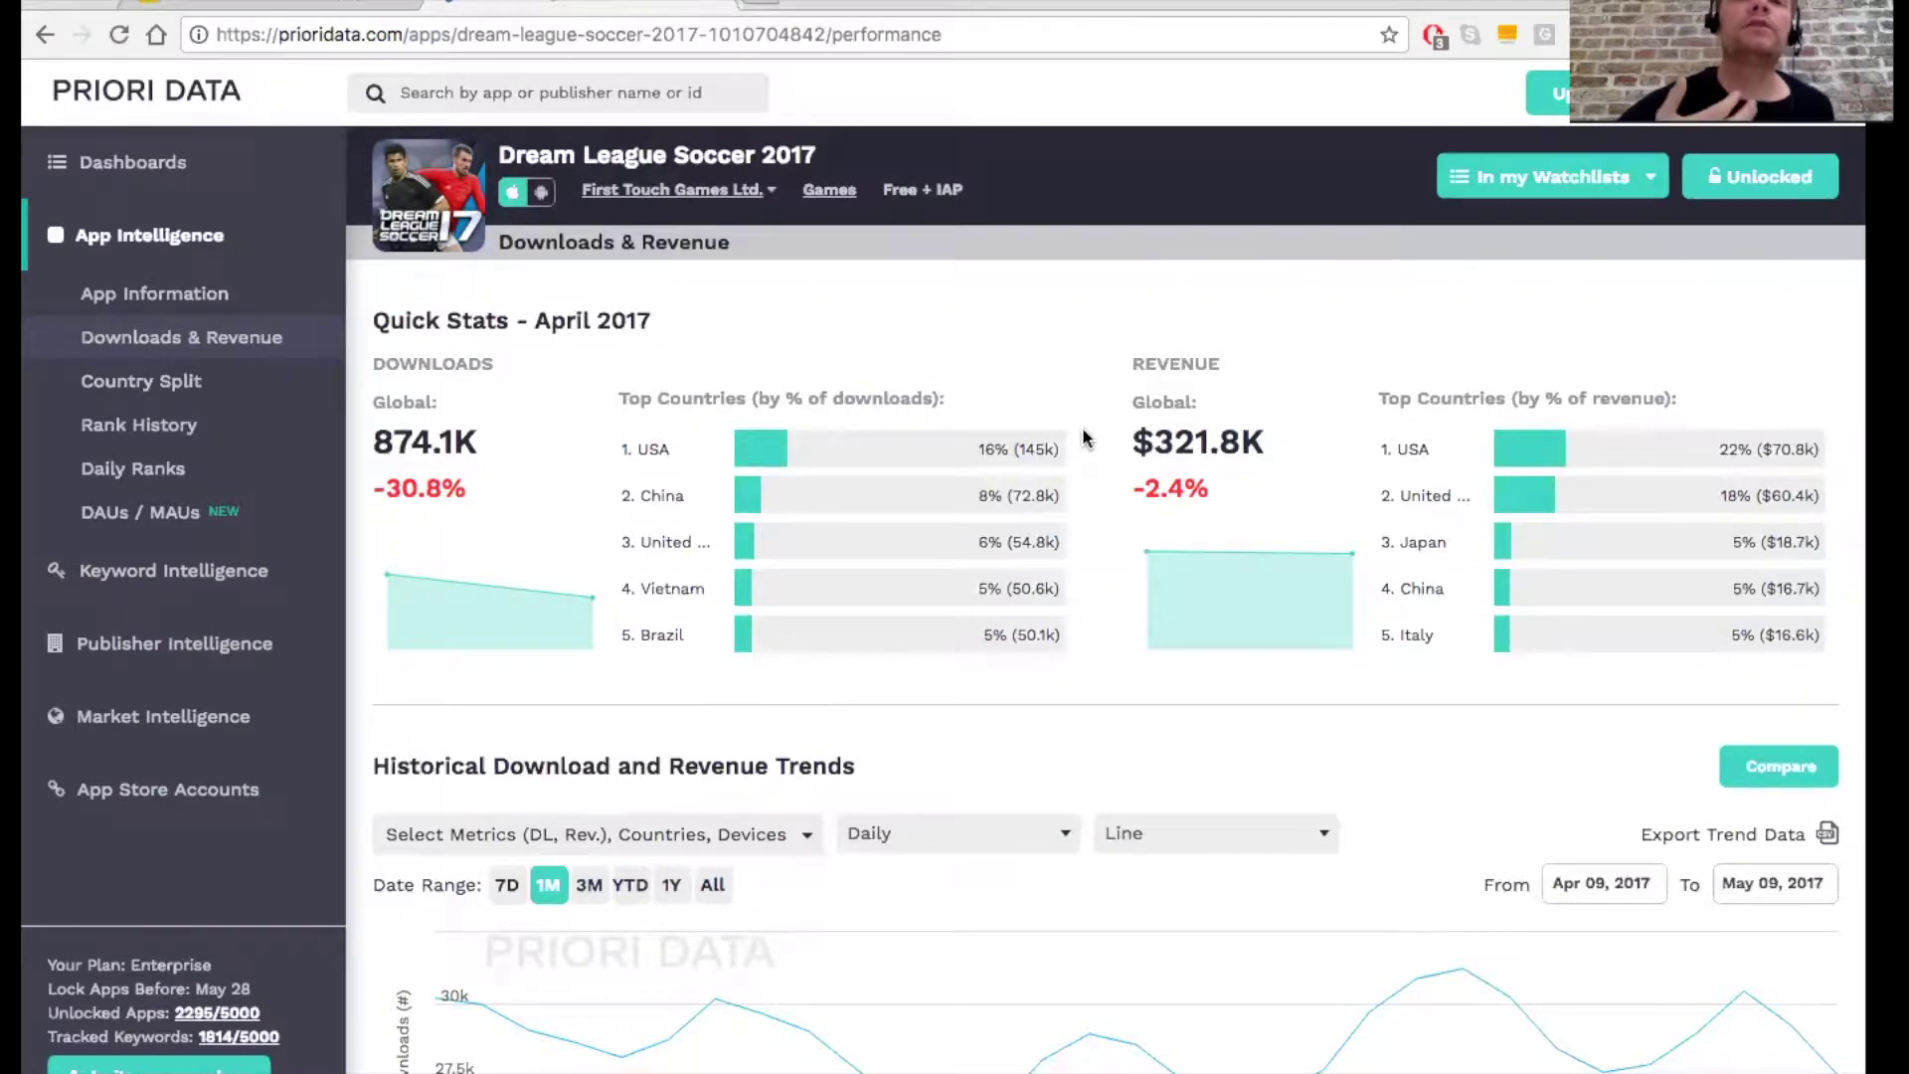
scroll(694, 444, down, 1)
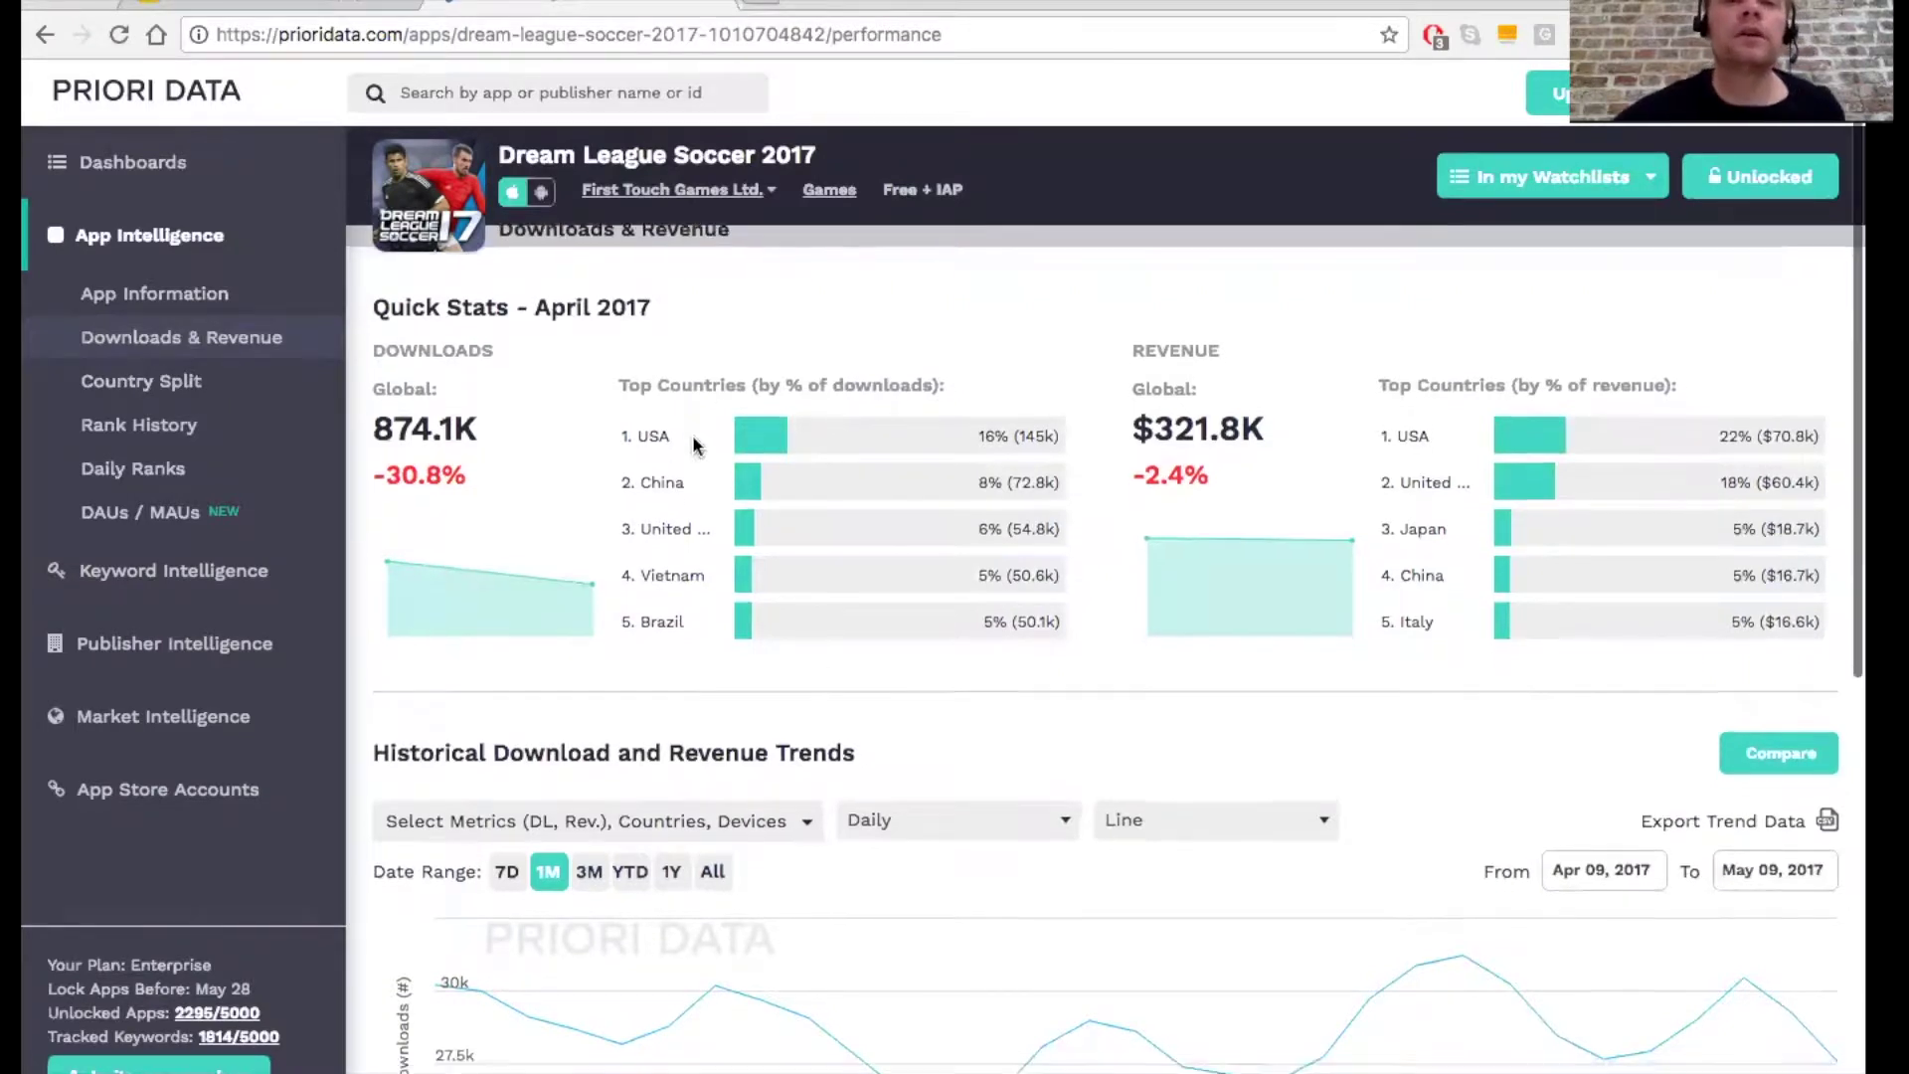
scroll(695, 445, down, 2)
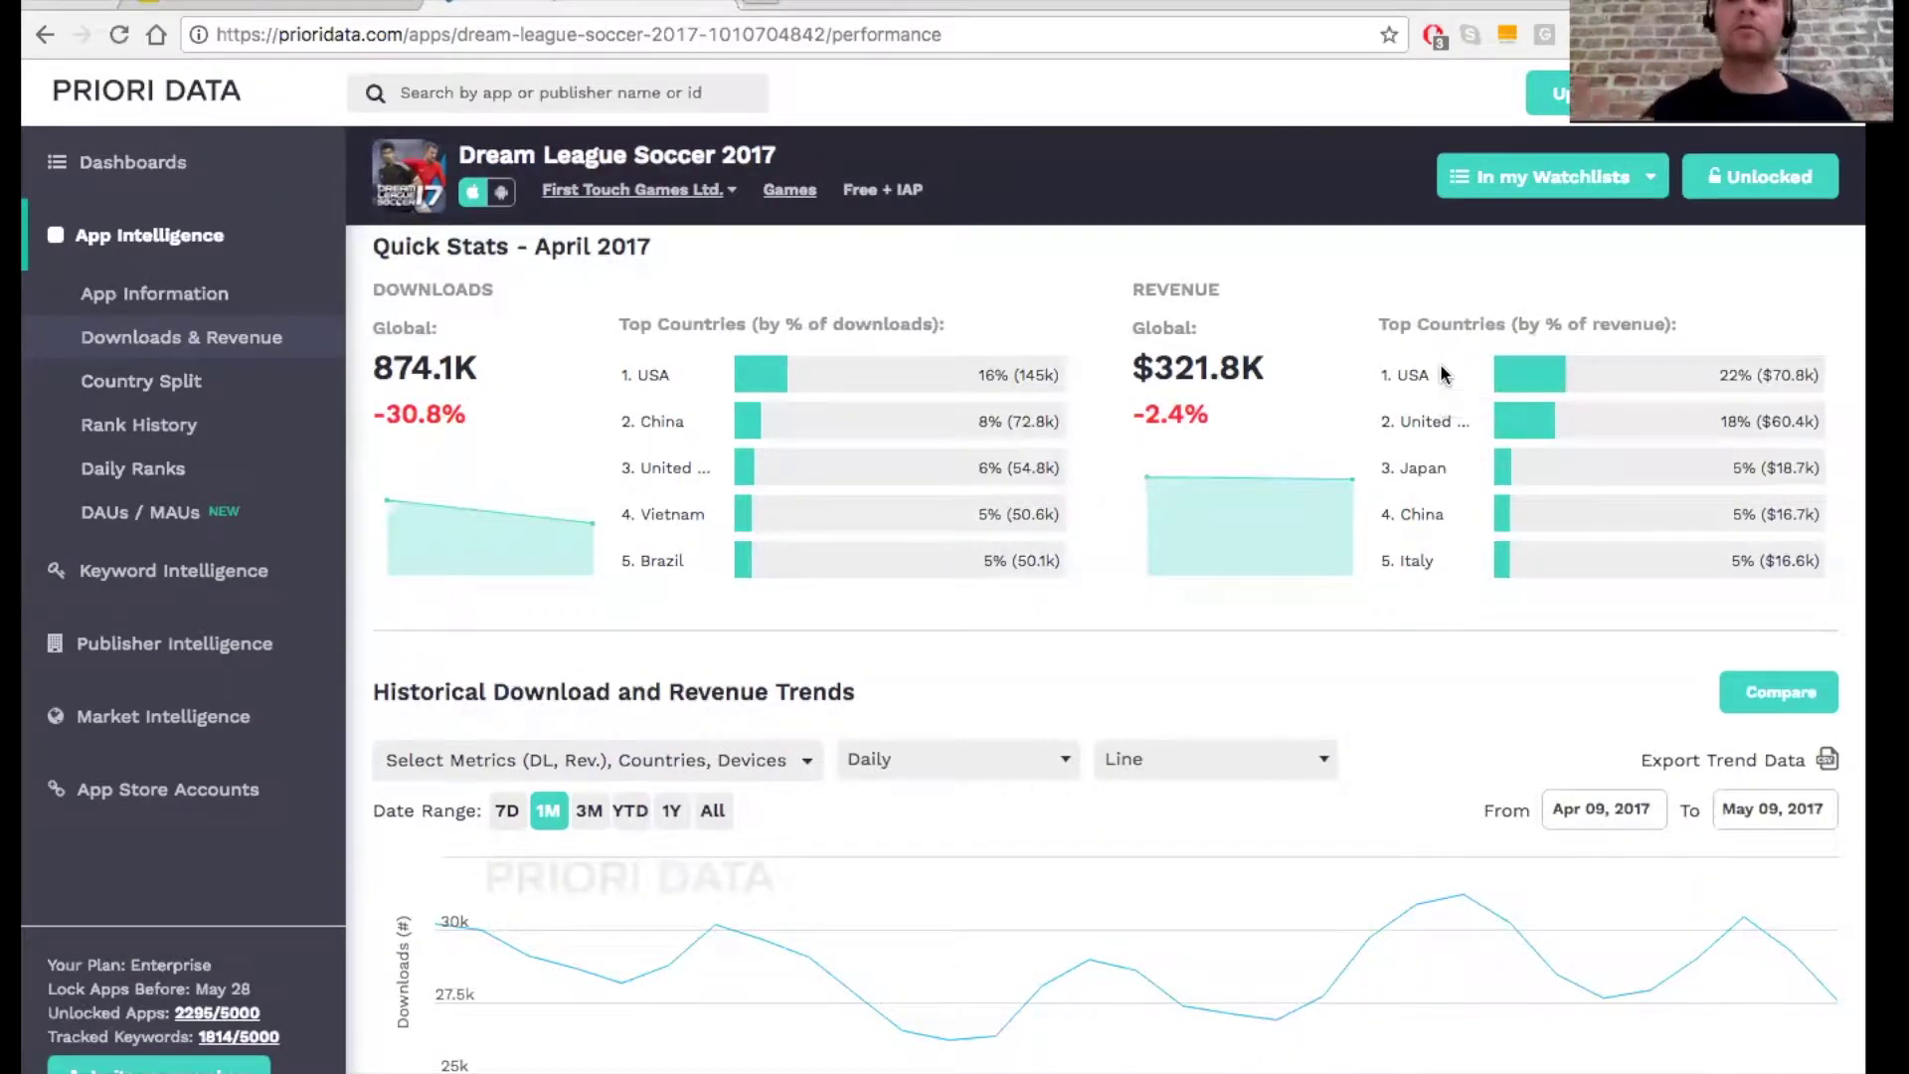
Step: Add the Revenue metric and the countries United Kingdom and Germany to the historical trends chart, keeping Downloads and Global selected
scroll(1440, 362, down, 3)
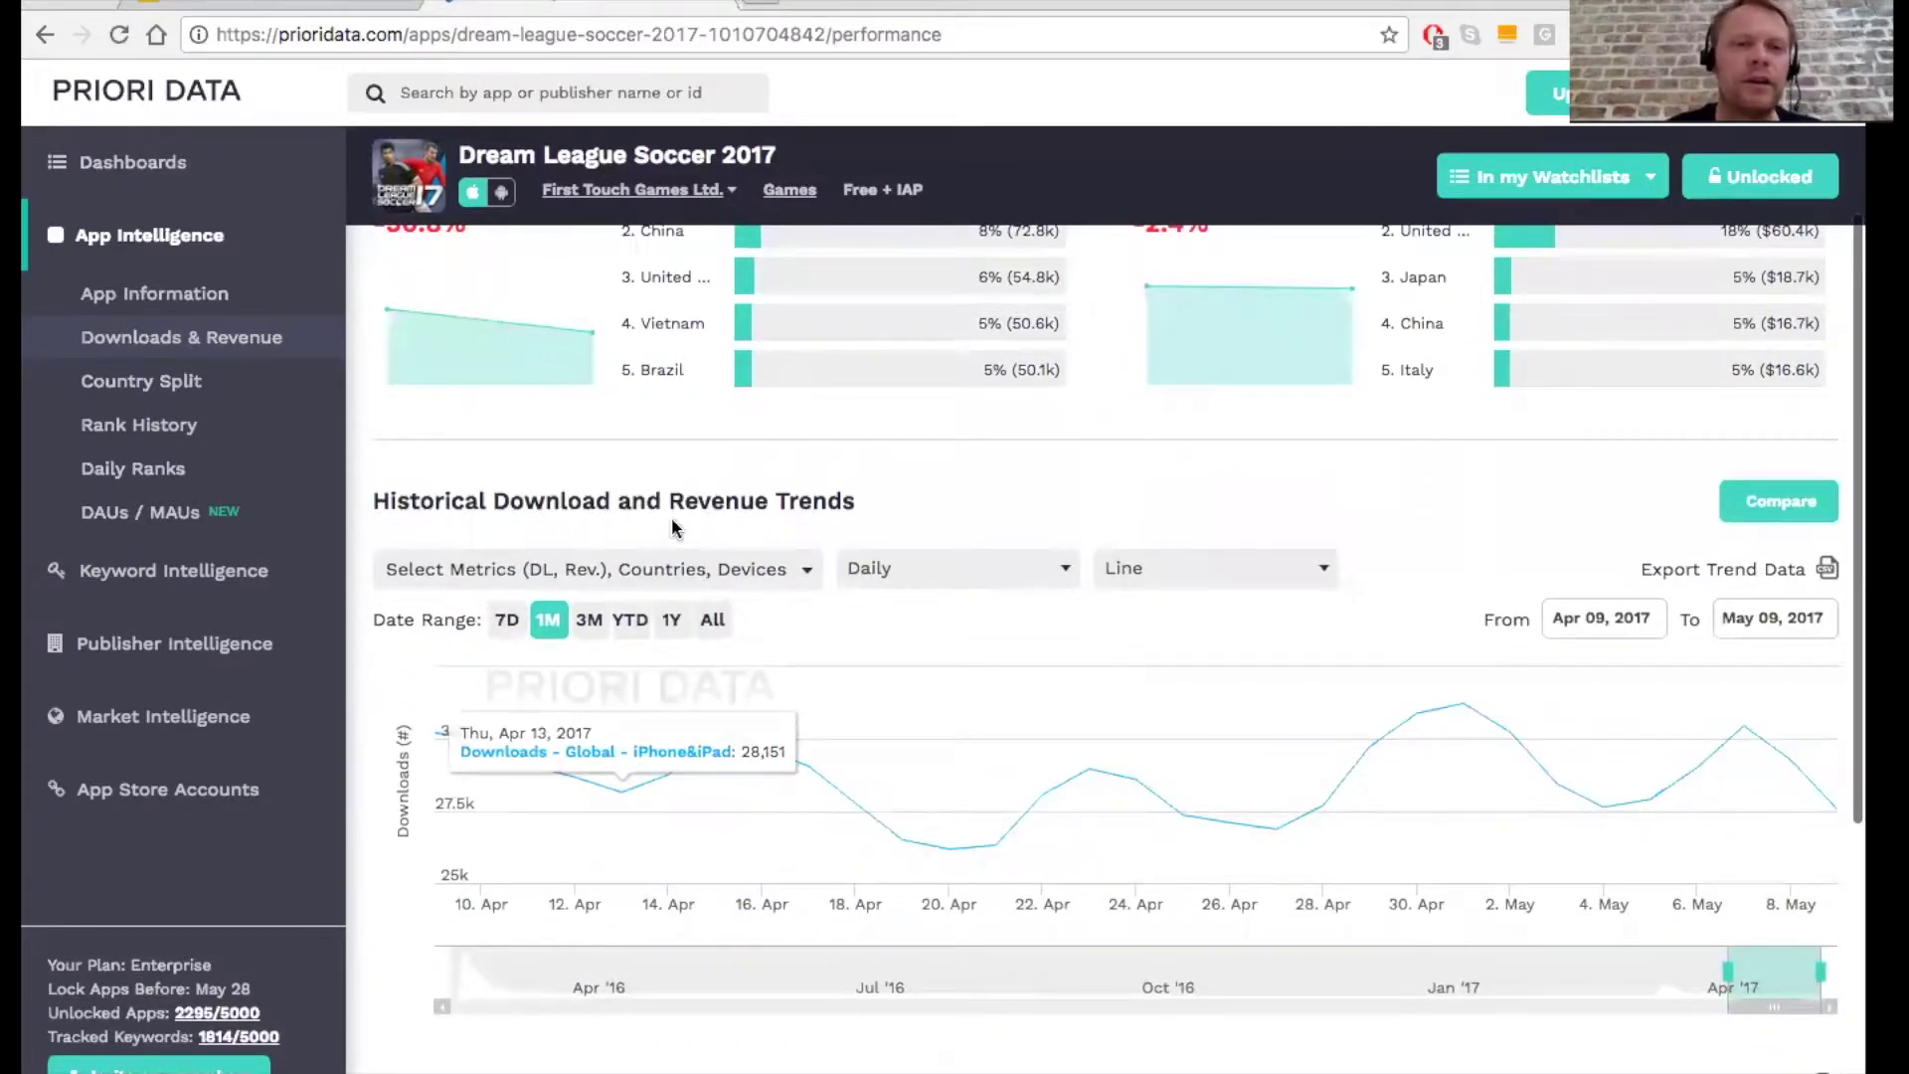
click(744, 577)
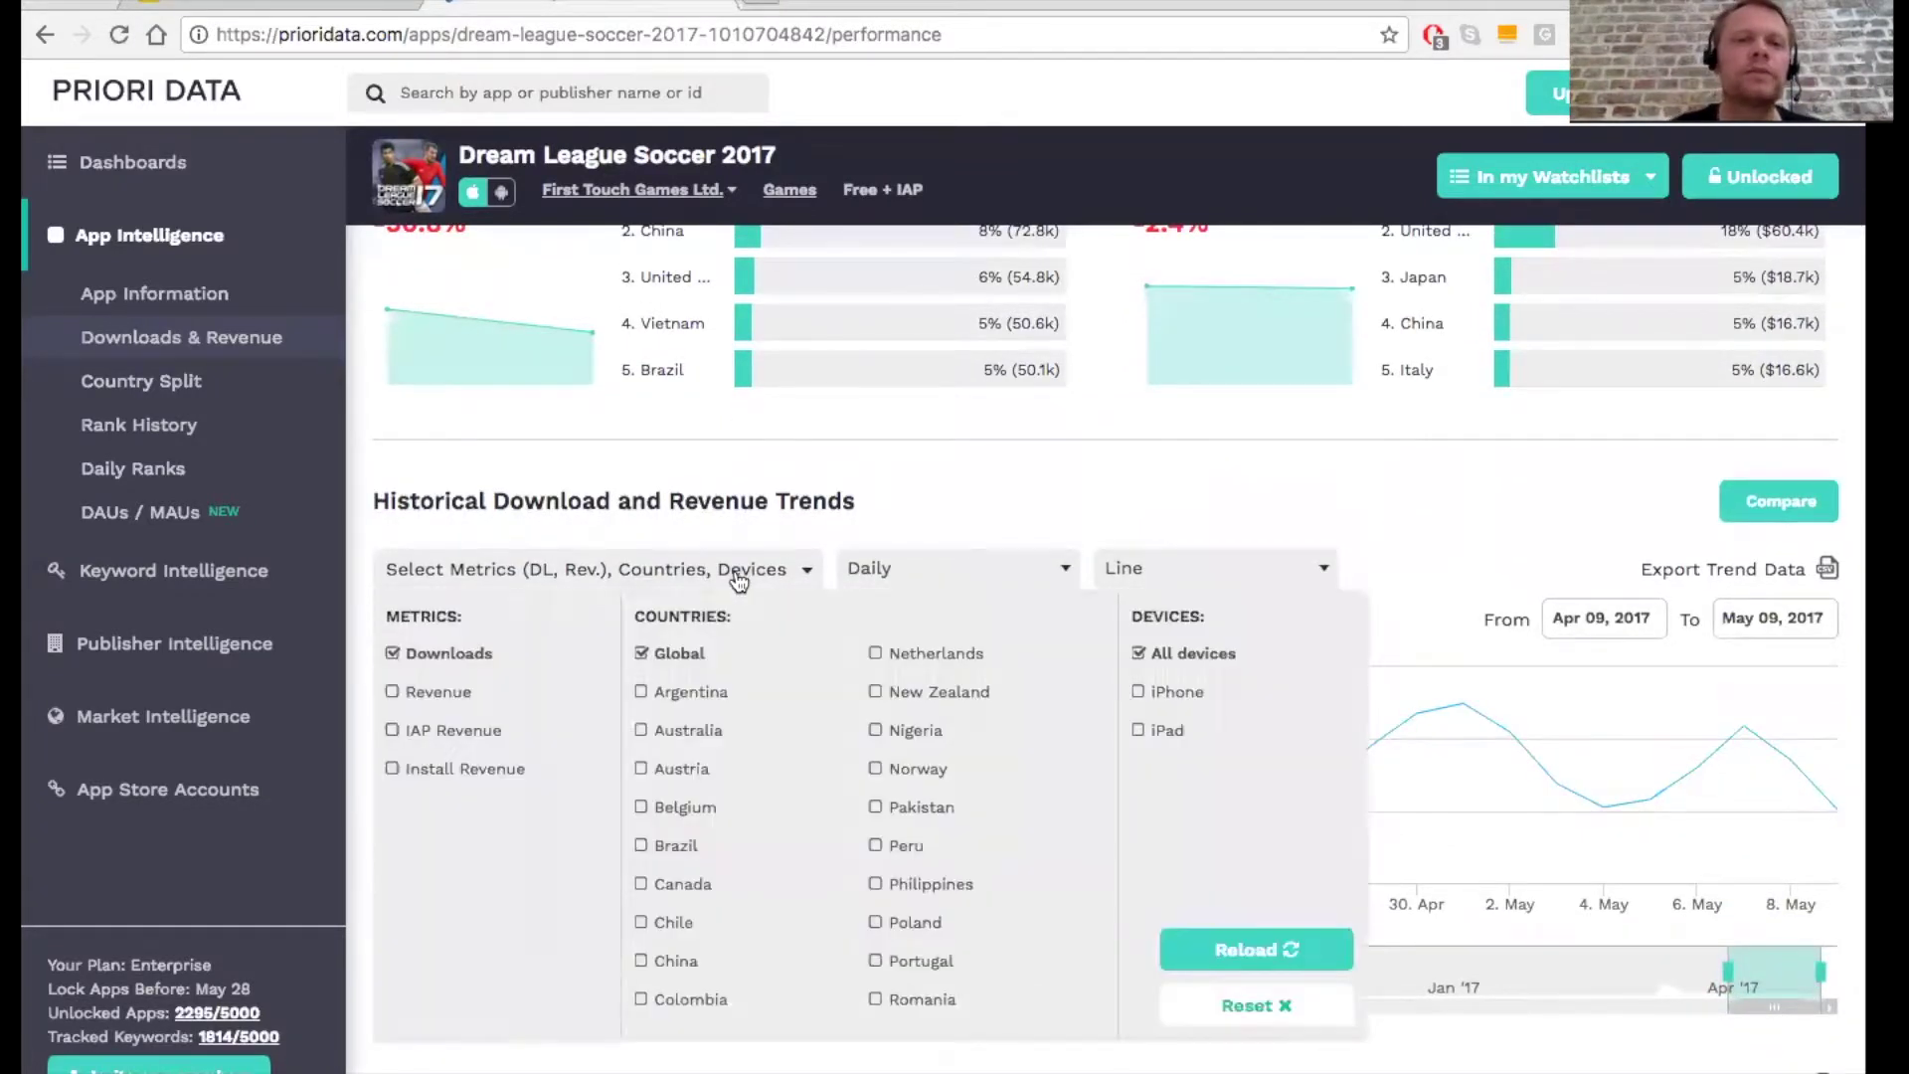
click(438, 701)
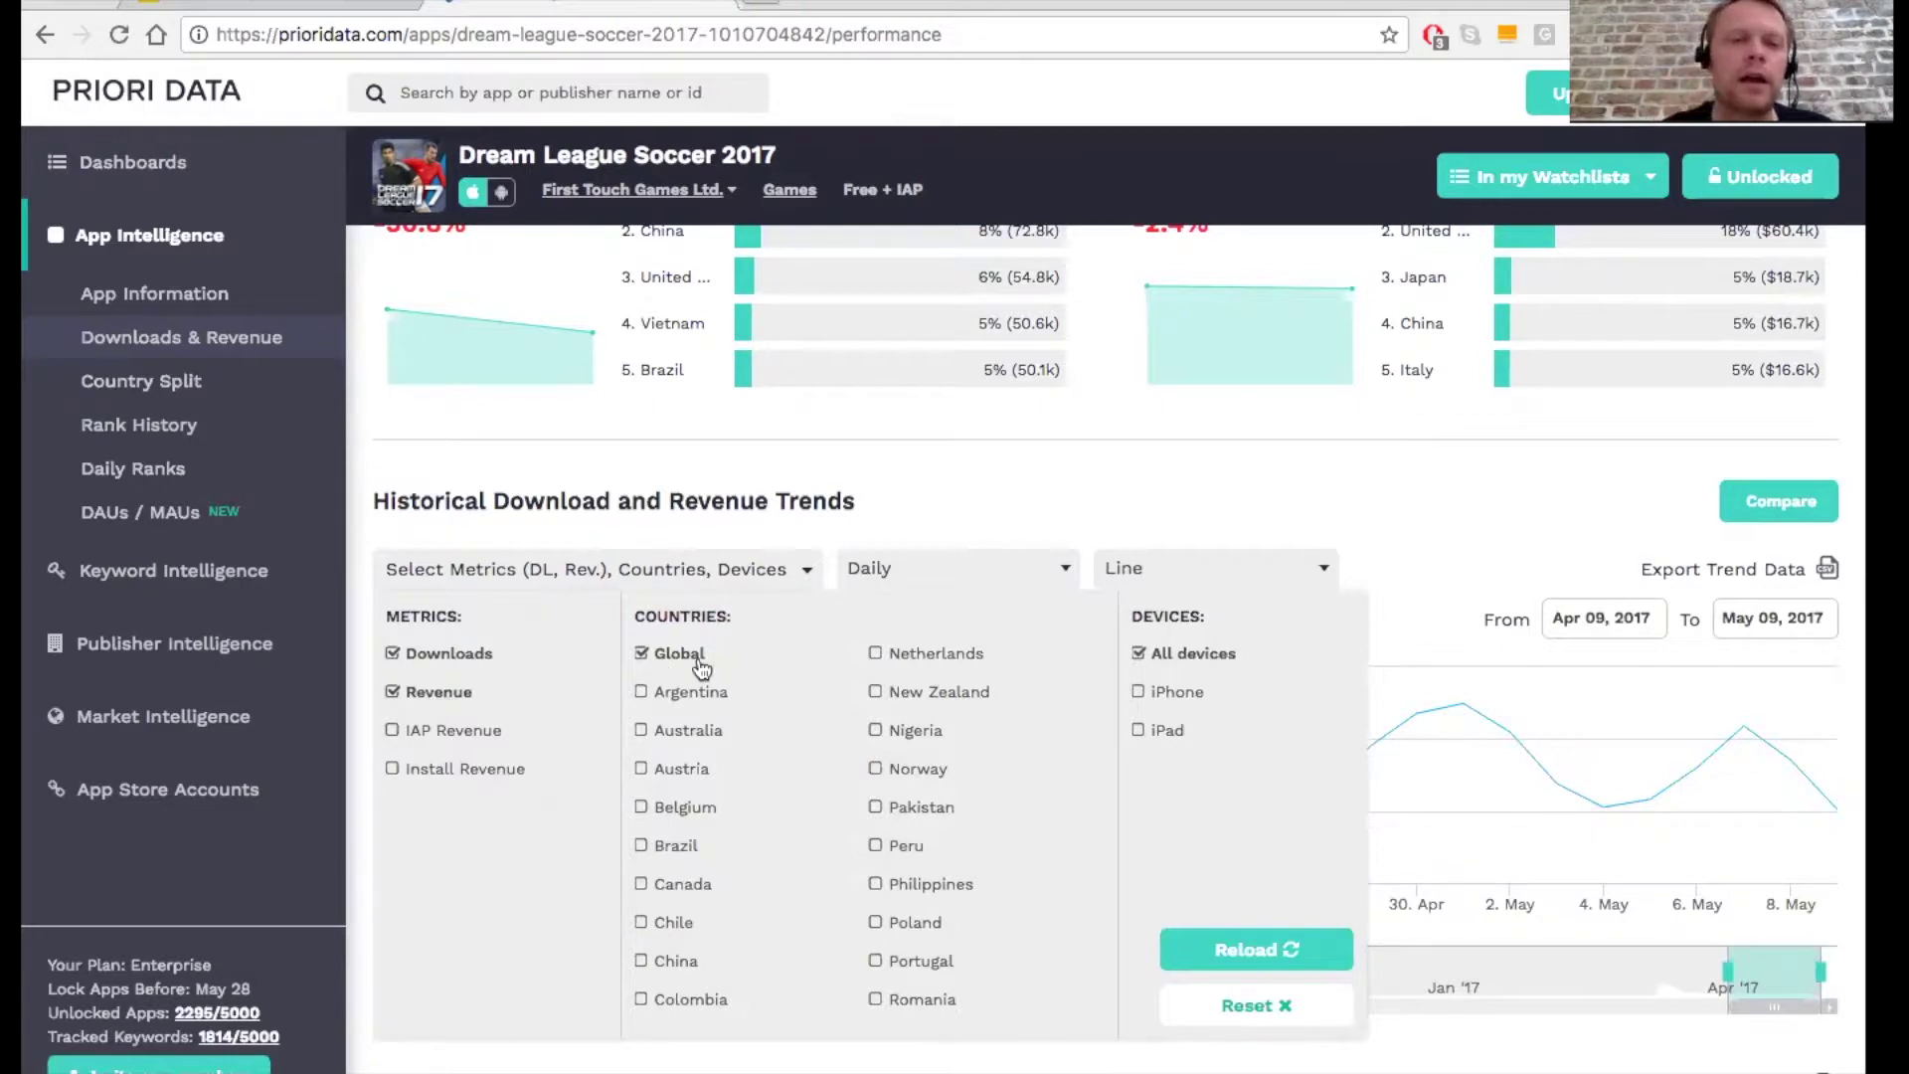
scroll(701, 667, down, 3)
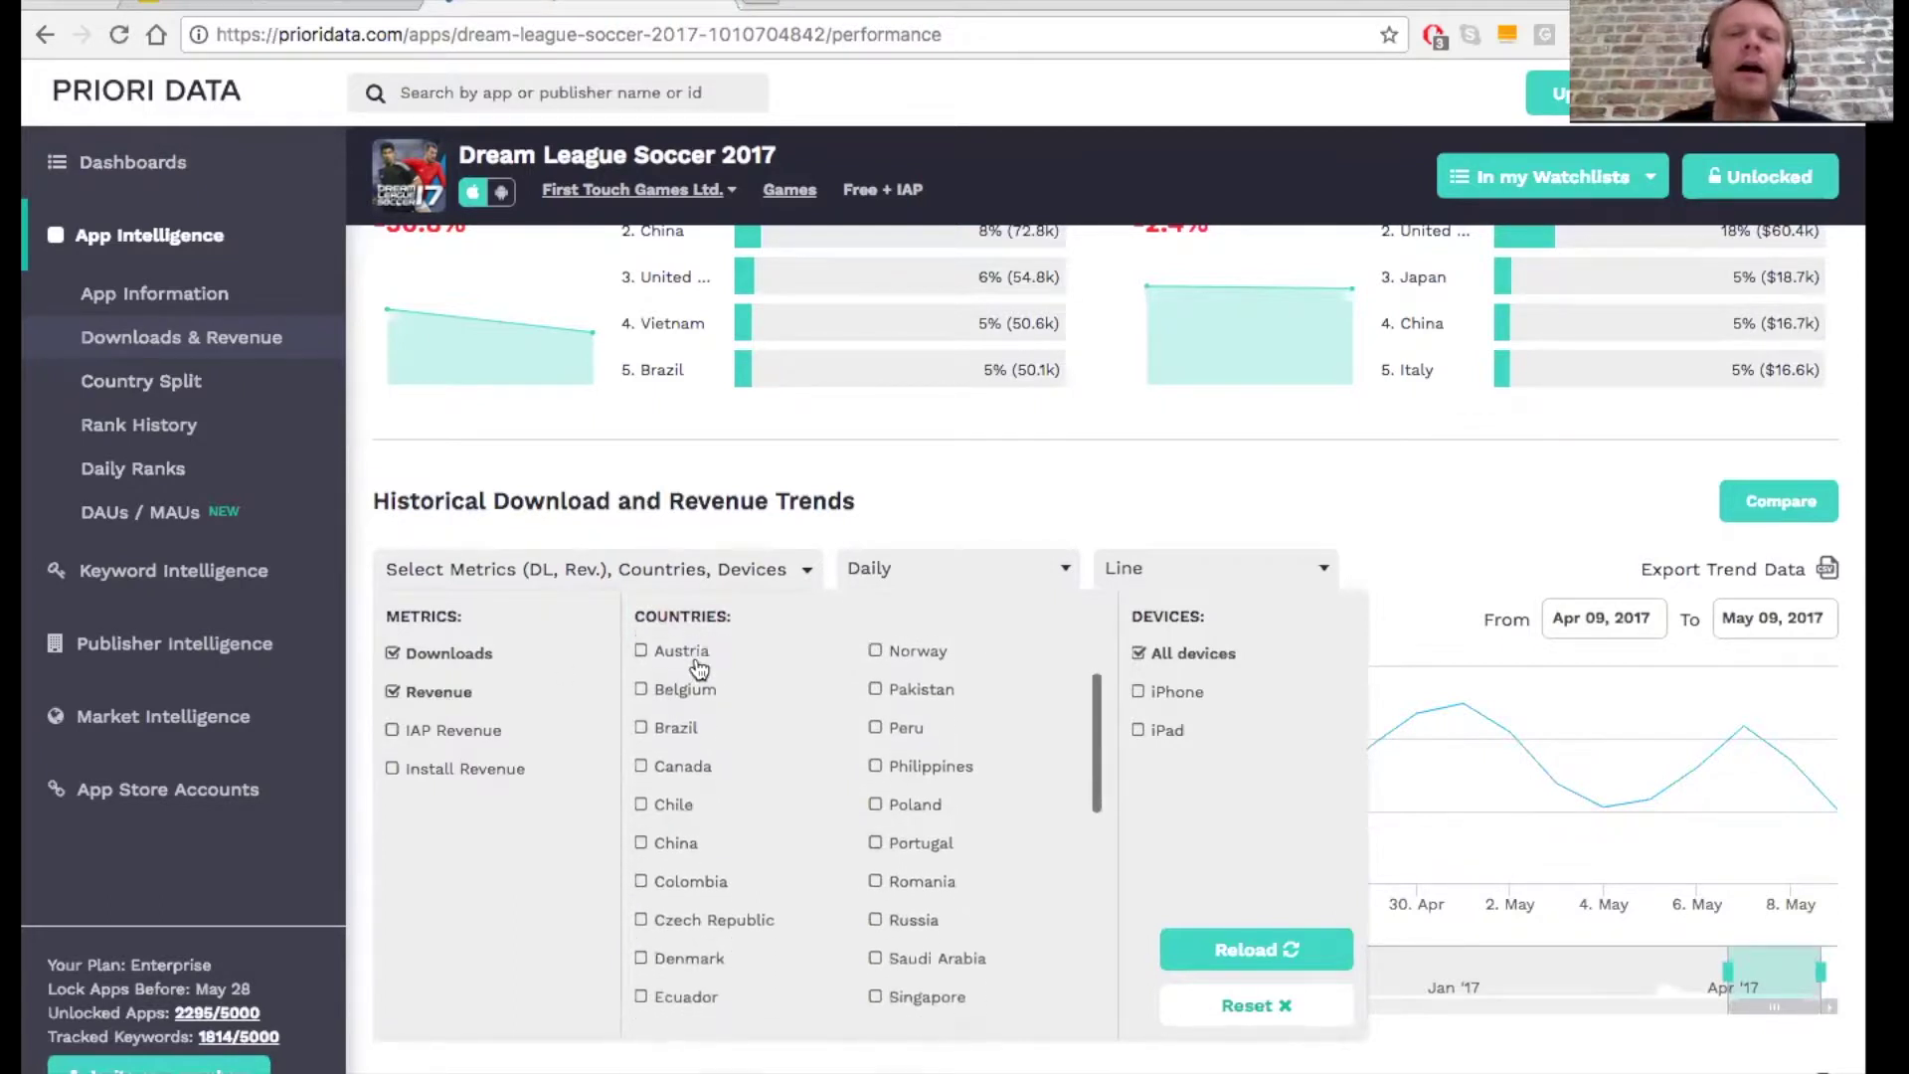
scroll(699, 667, down, 12)
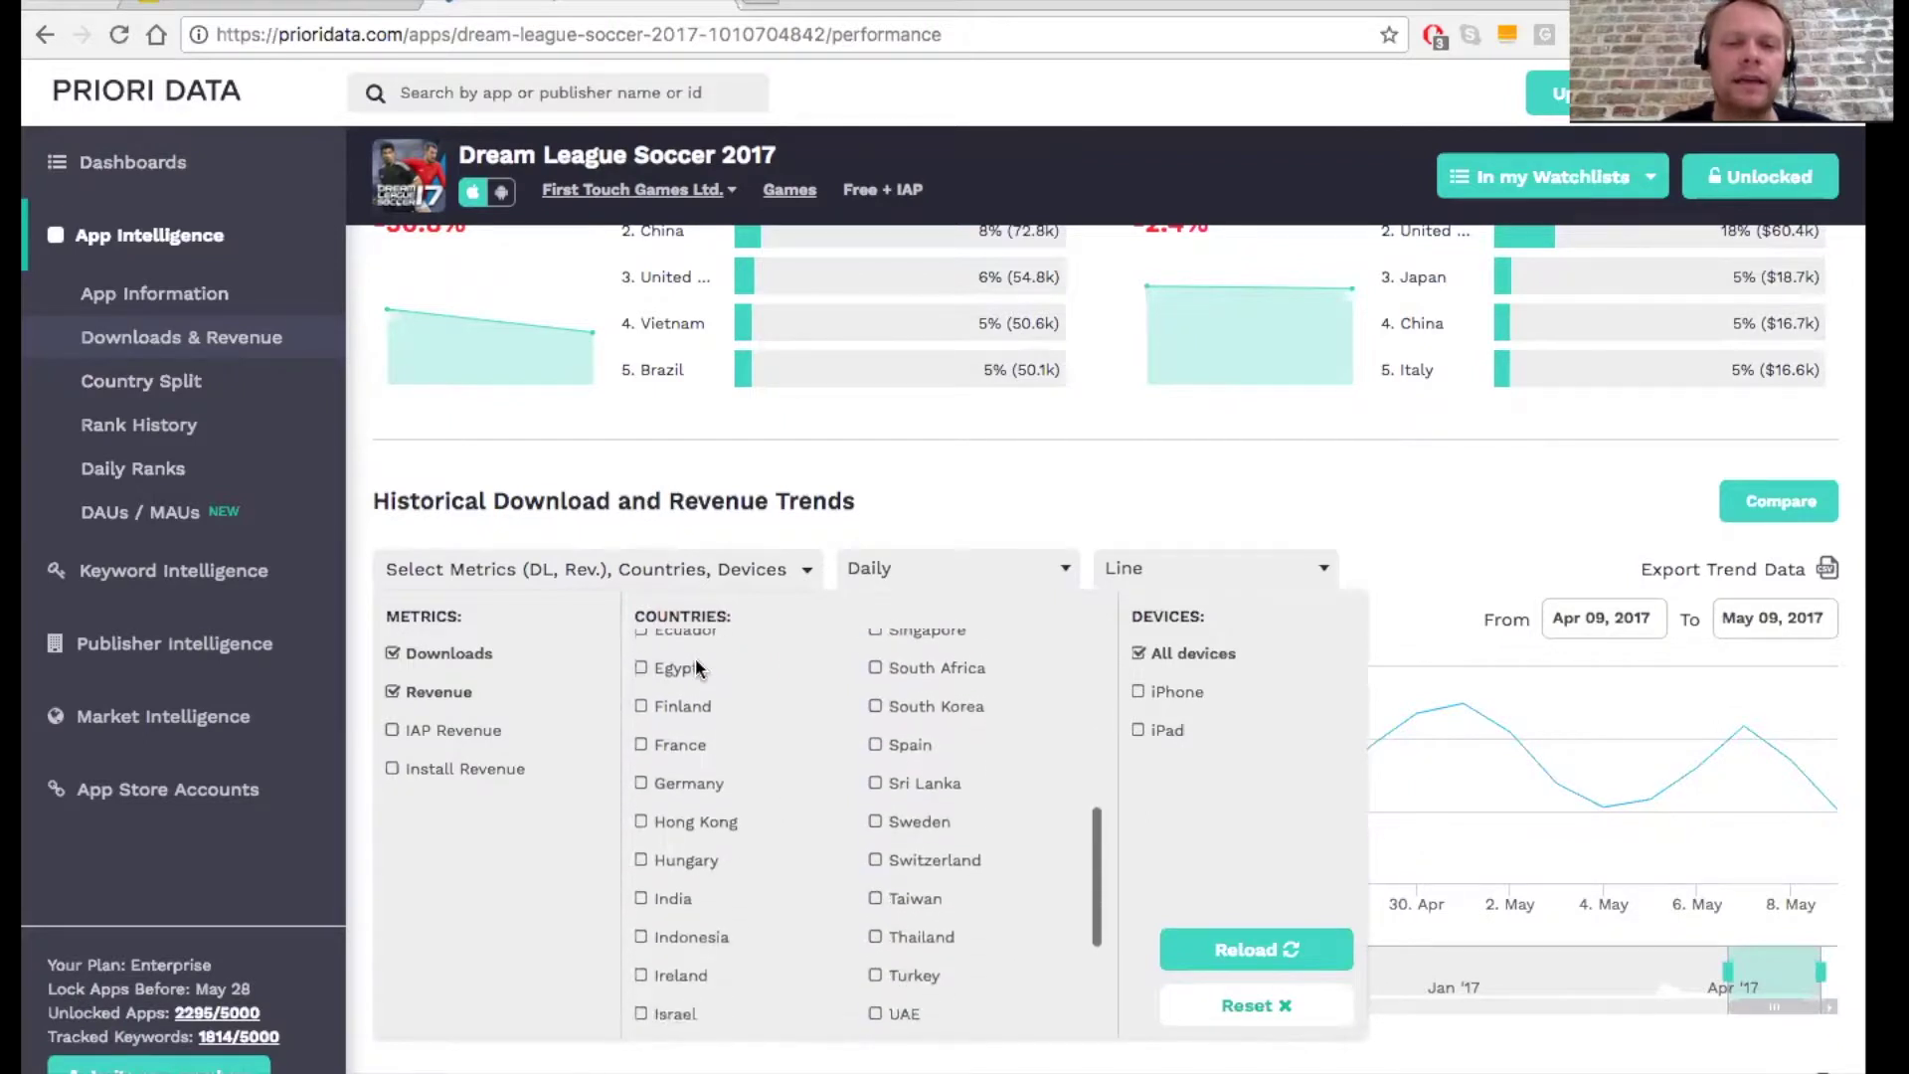
click(917, 976)
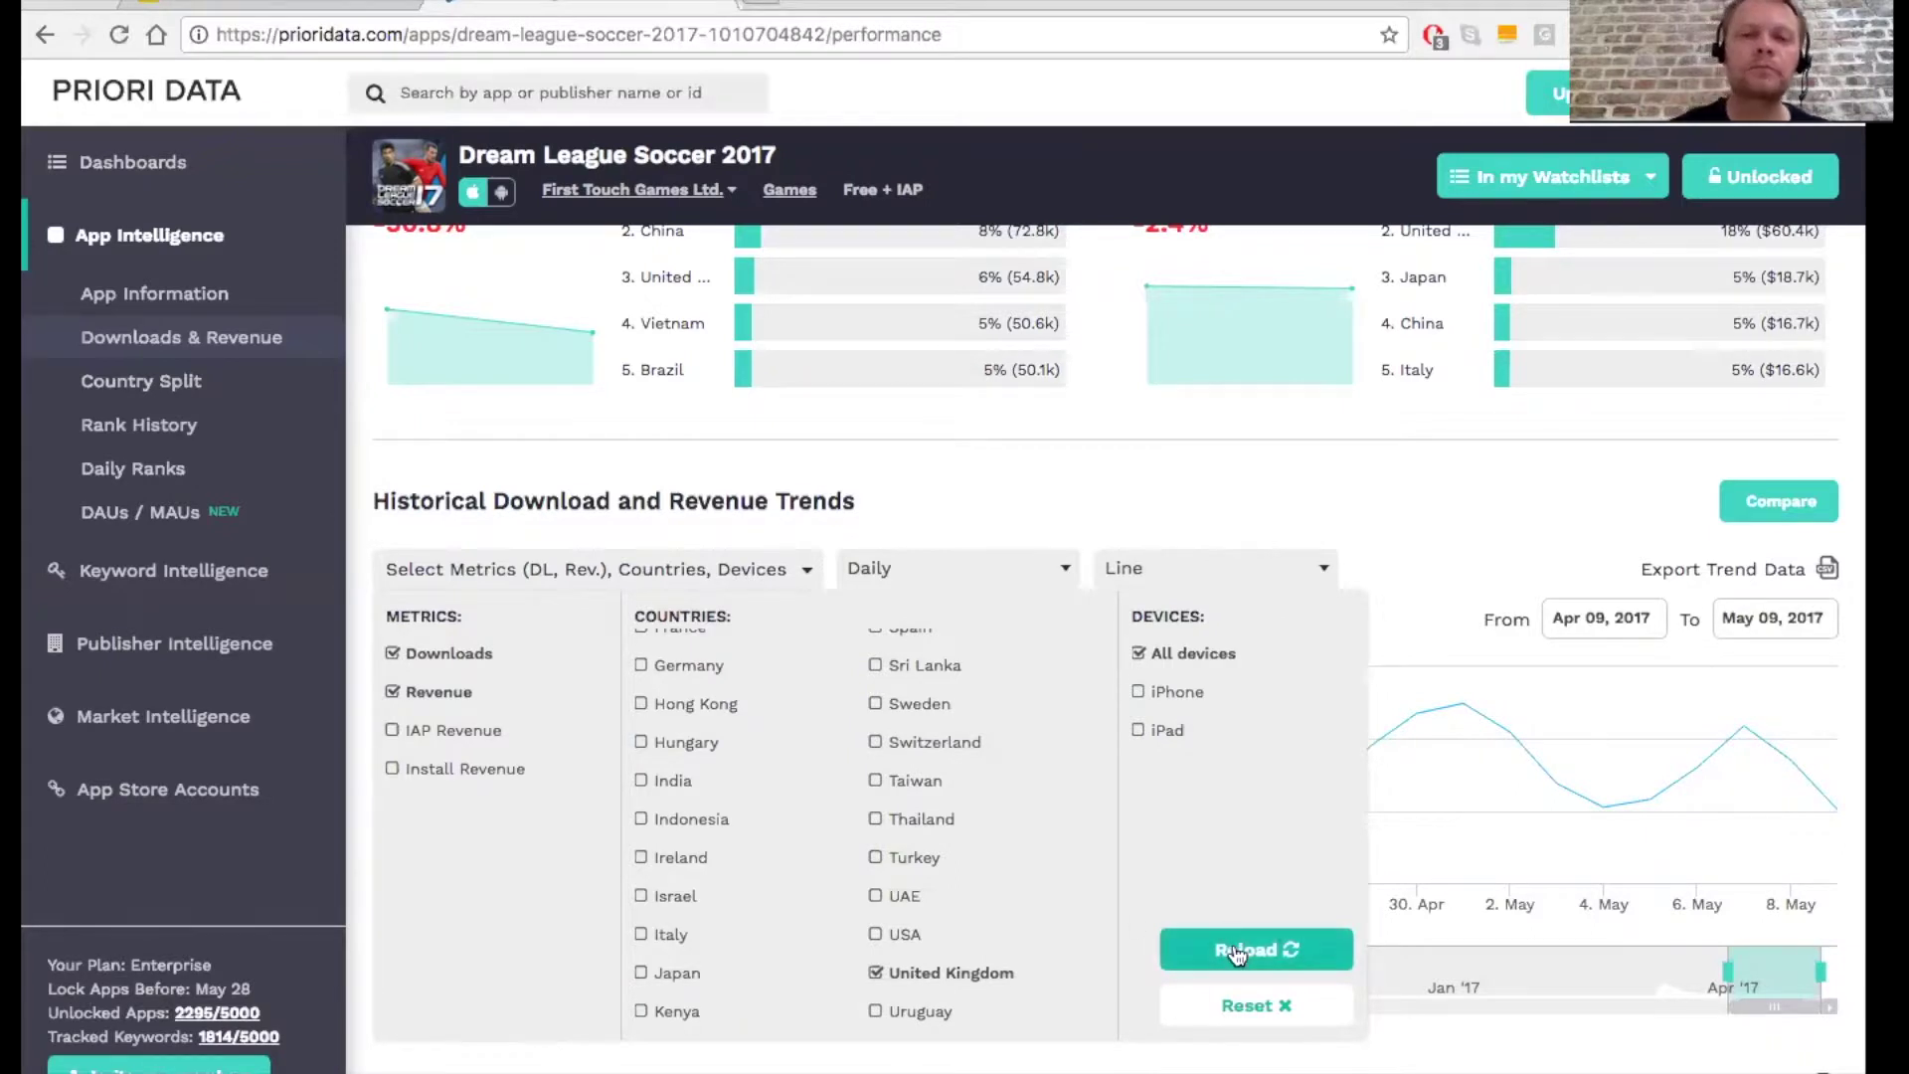
click(674, 669)
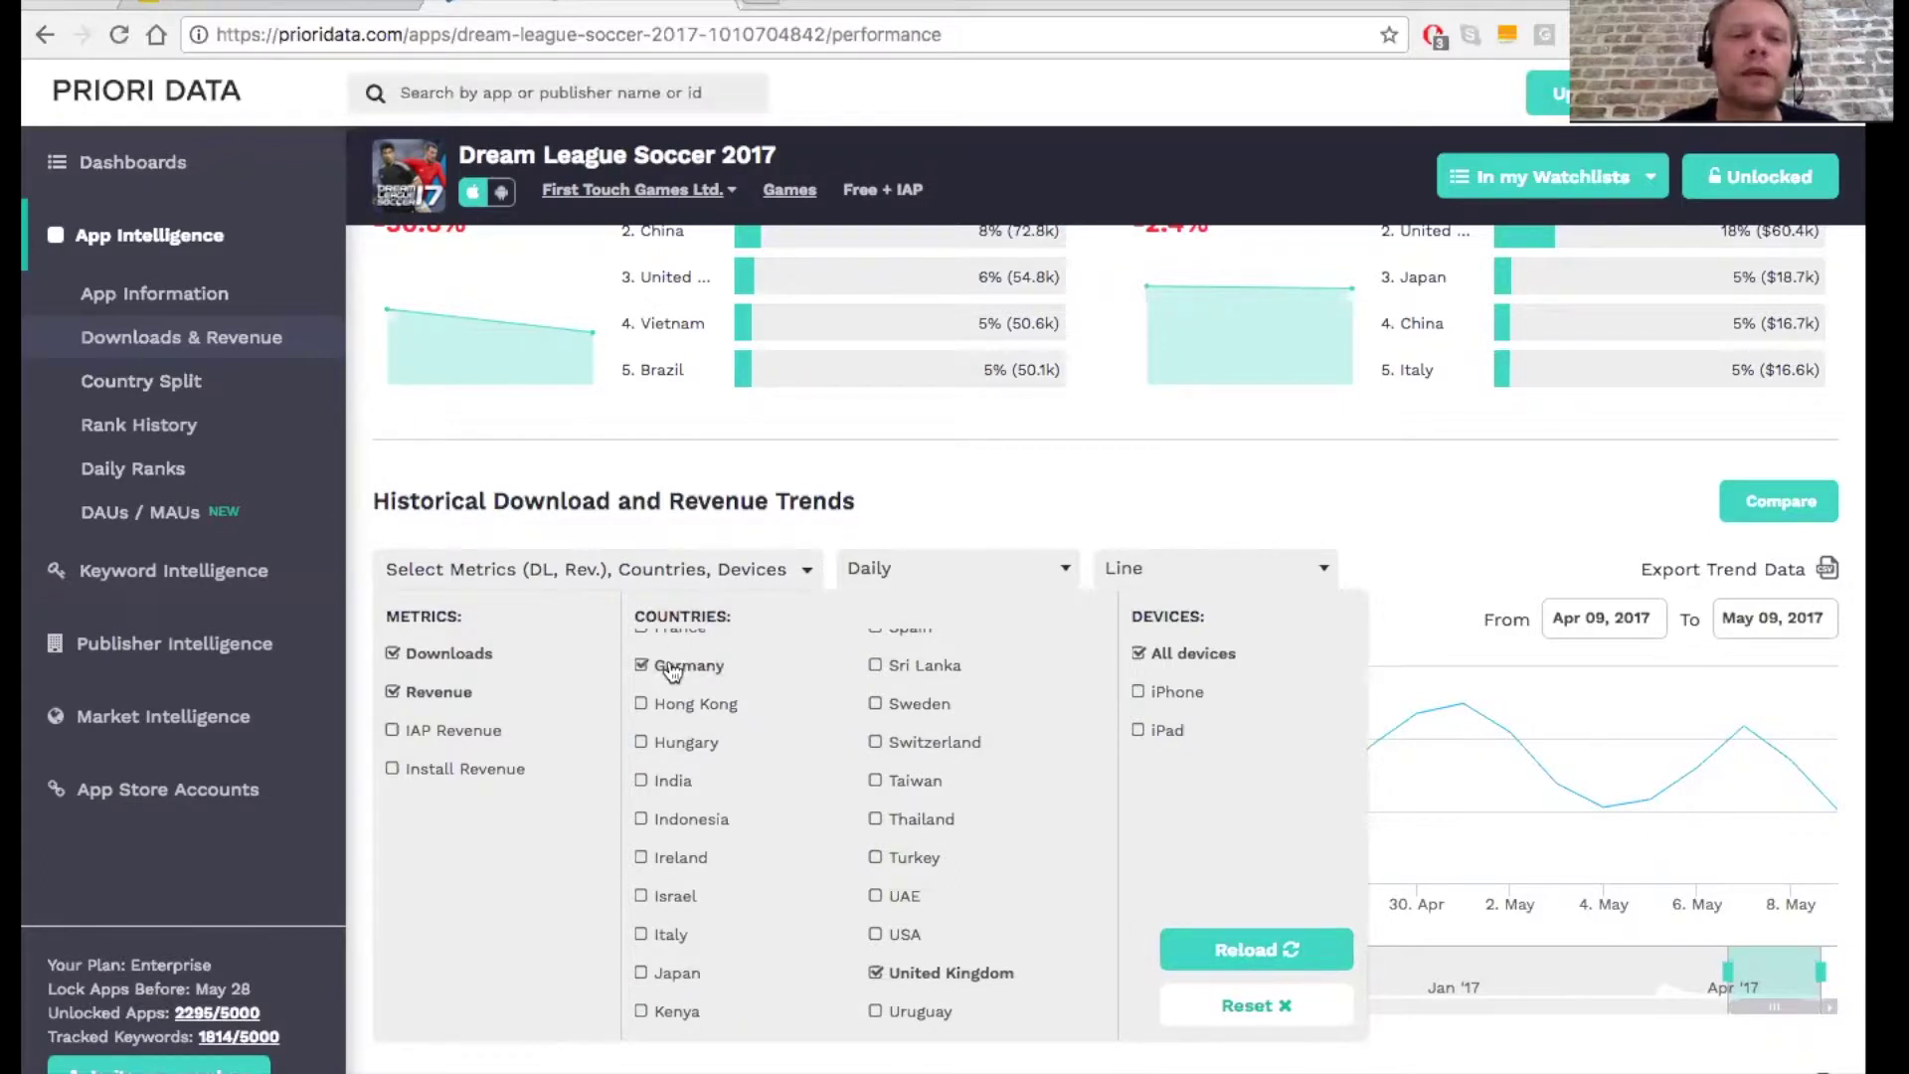
click(1219, 943)
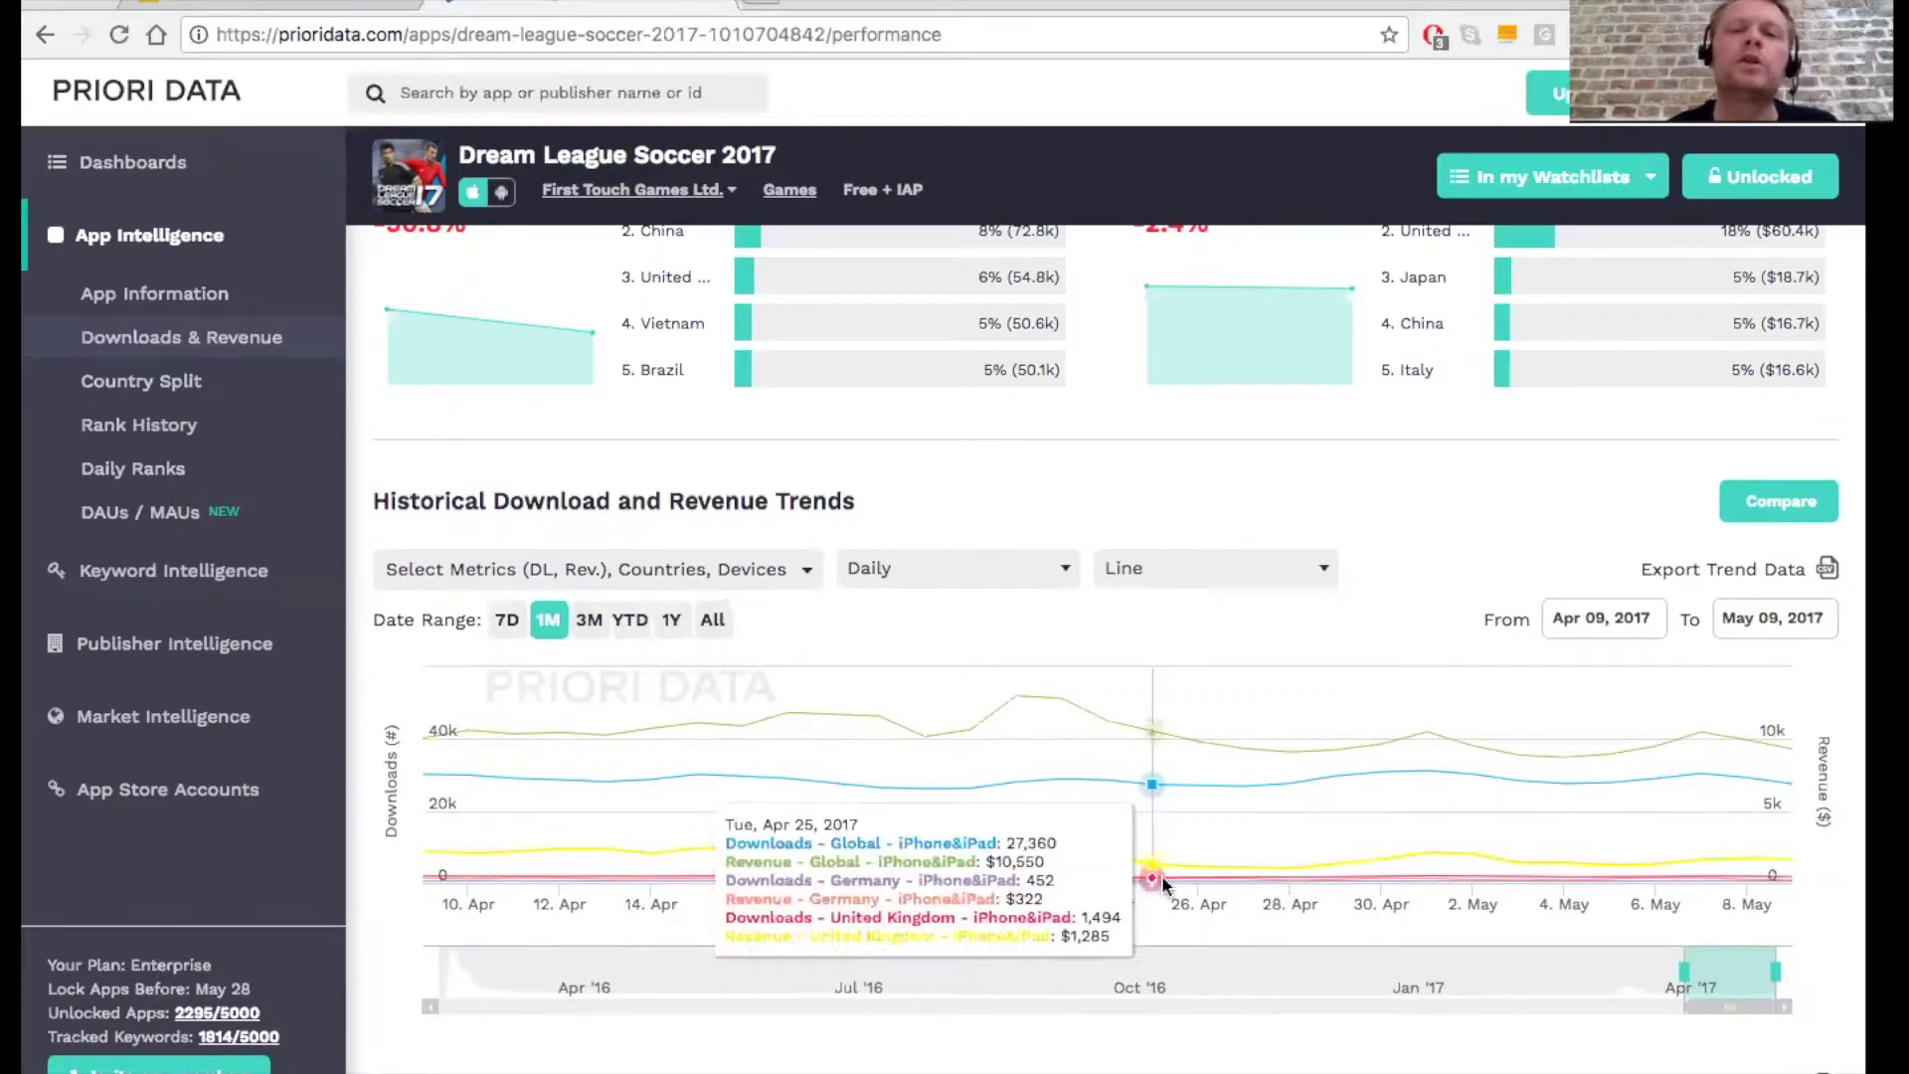
Step: Extend the trends chart's date range to All and set its interval to Weekly
mouse_move(1081, 804)
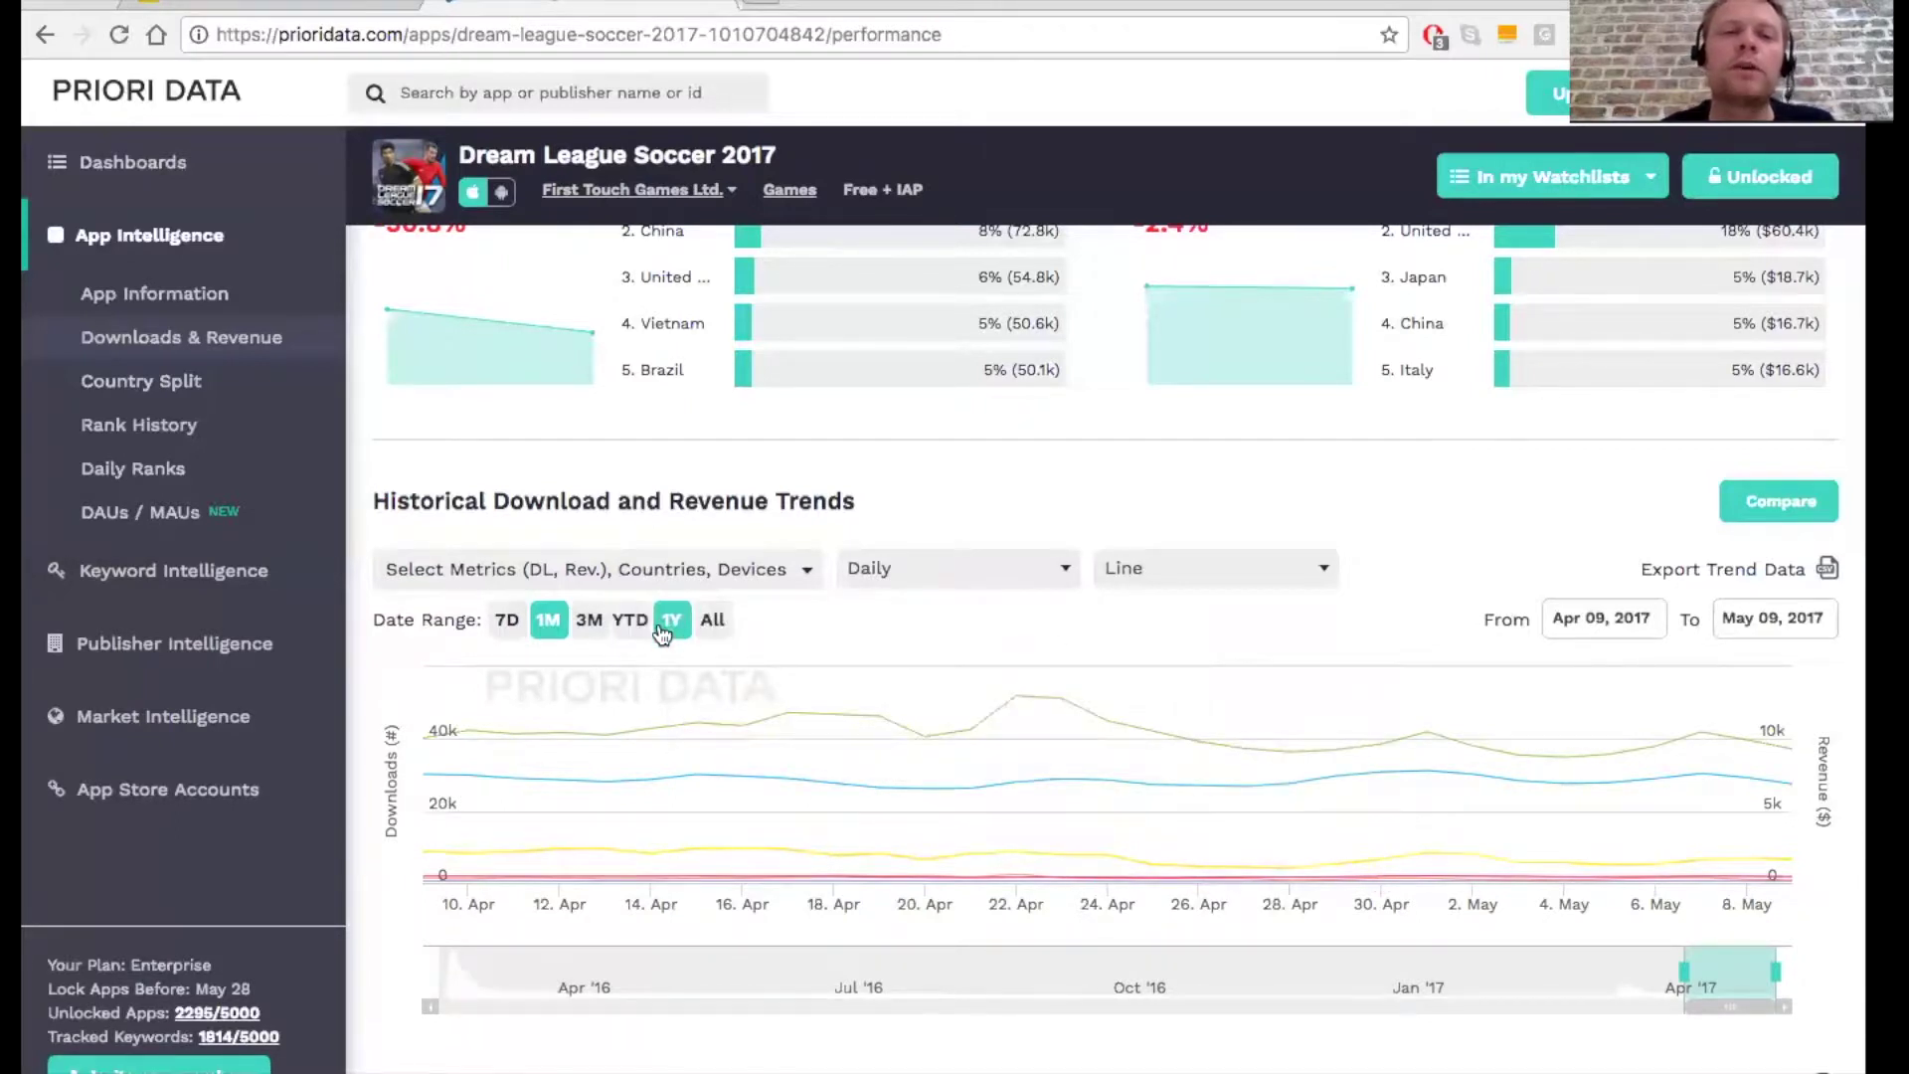
click(710, 622)
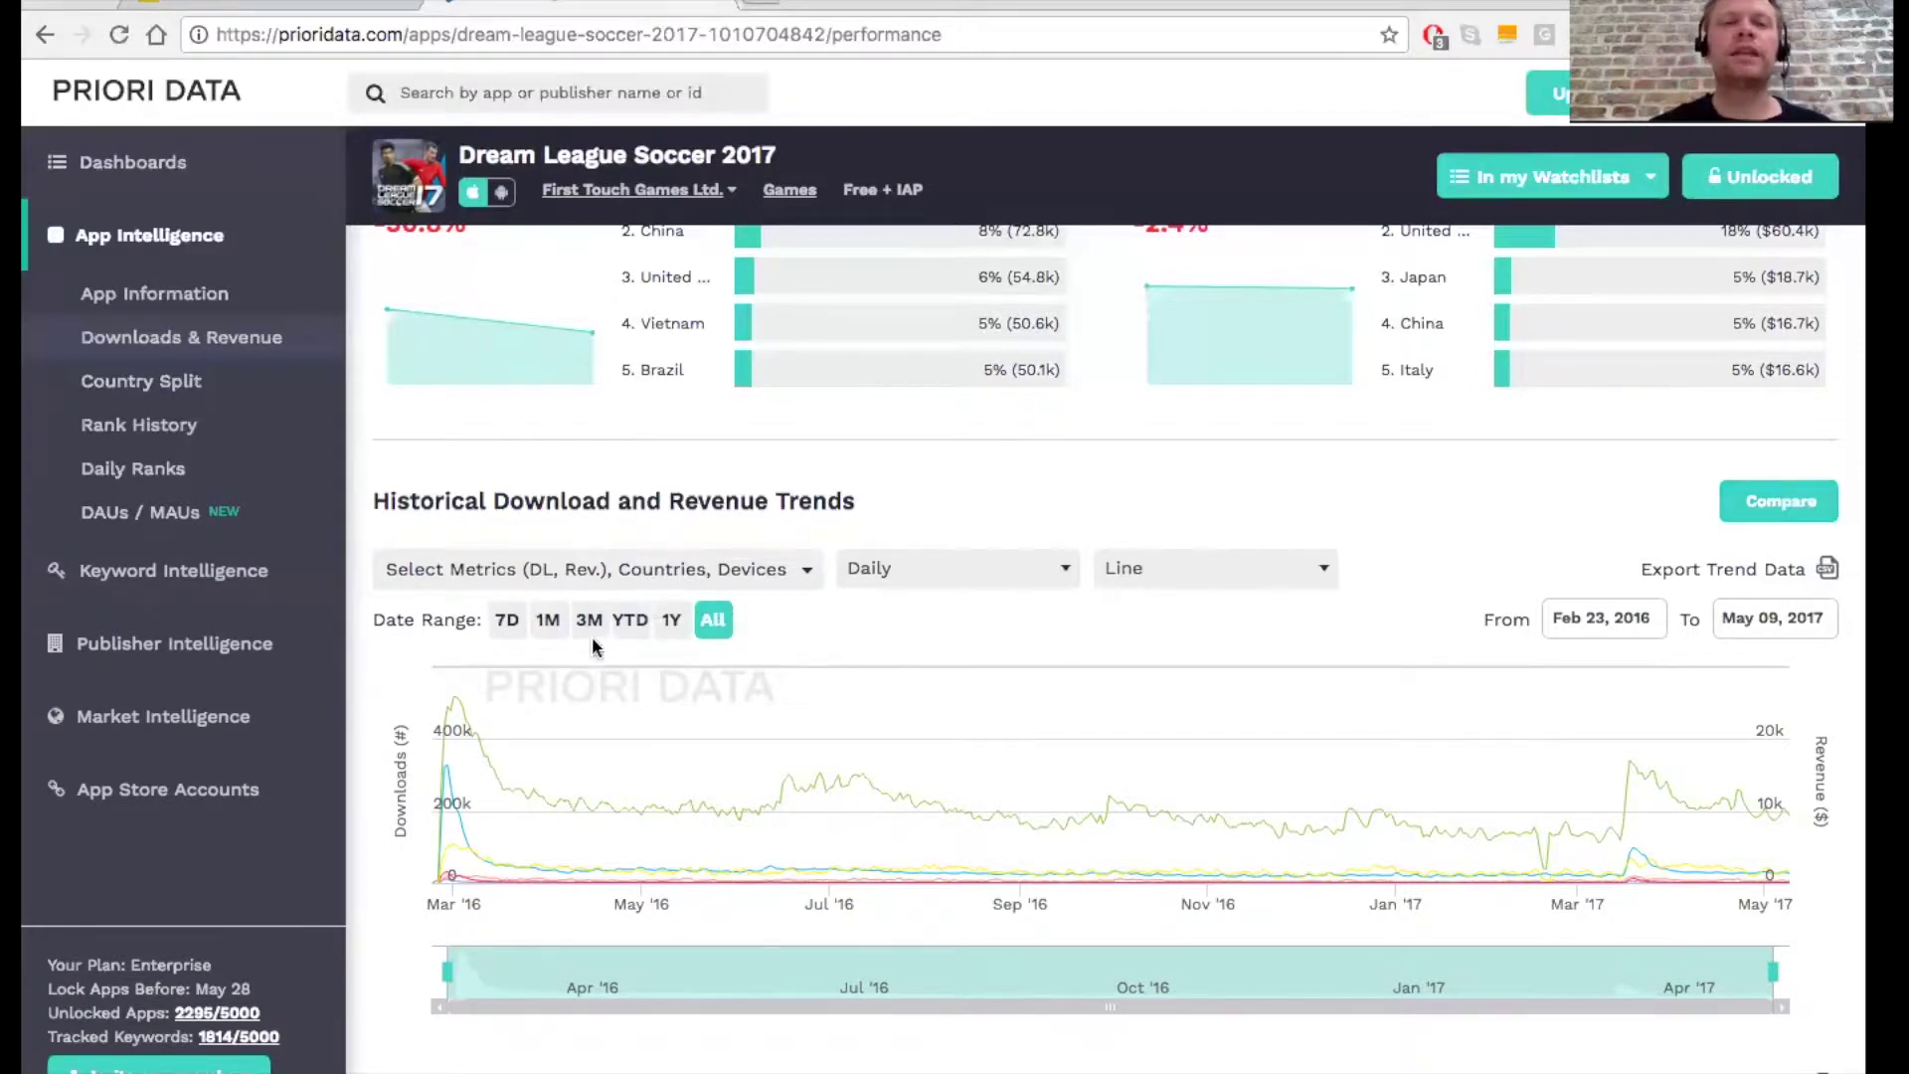
click(1009, 569)
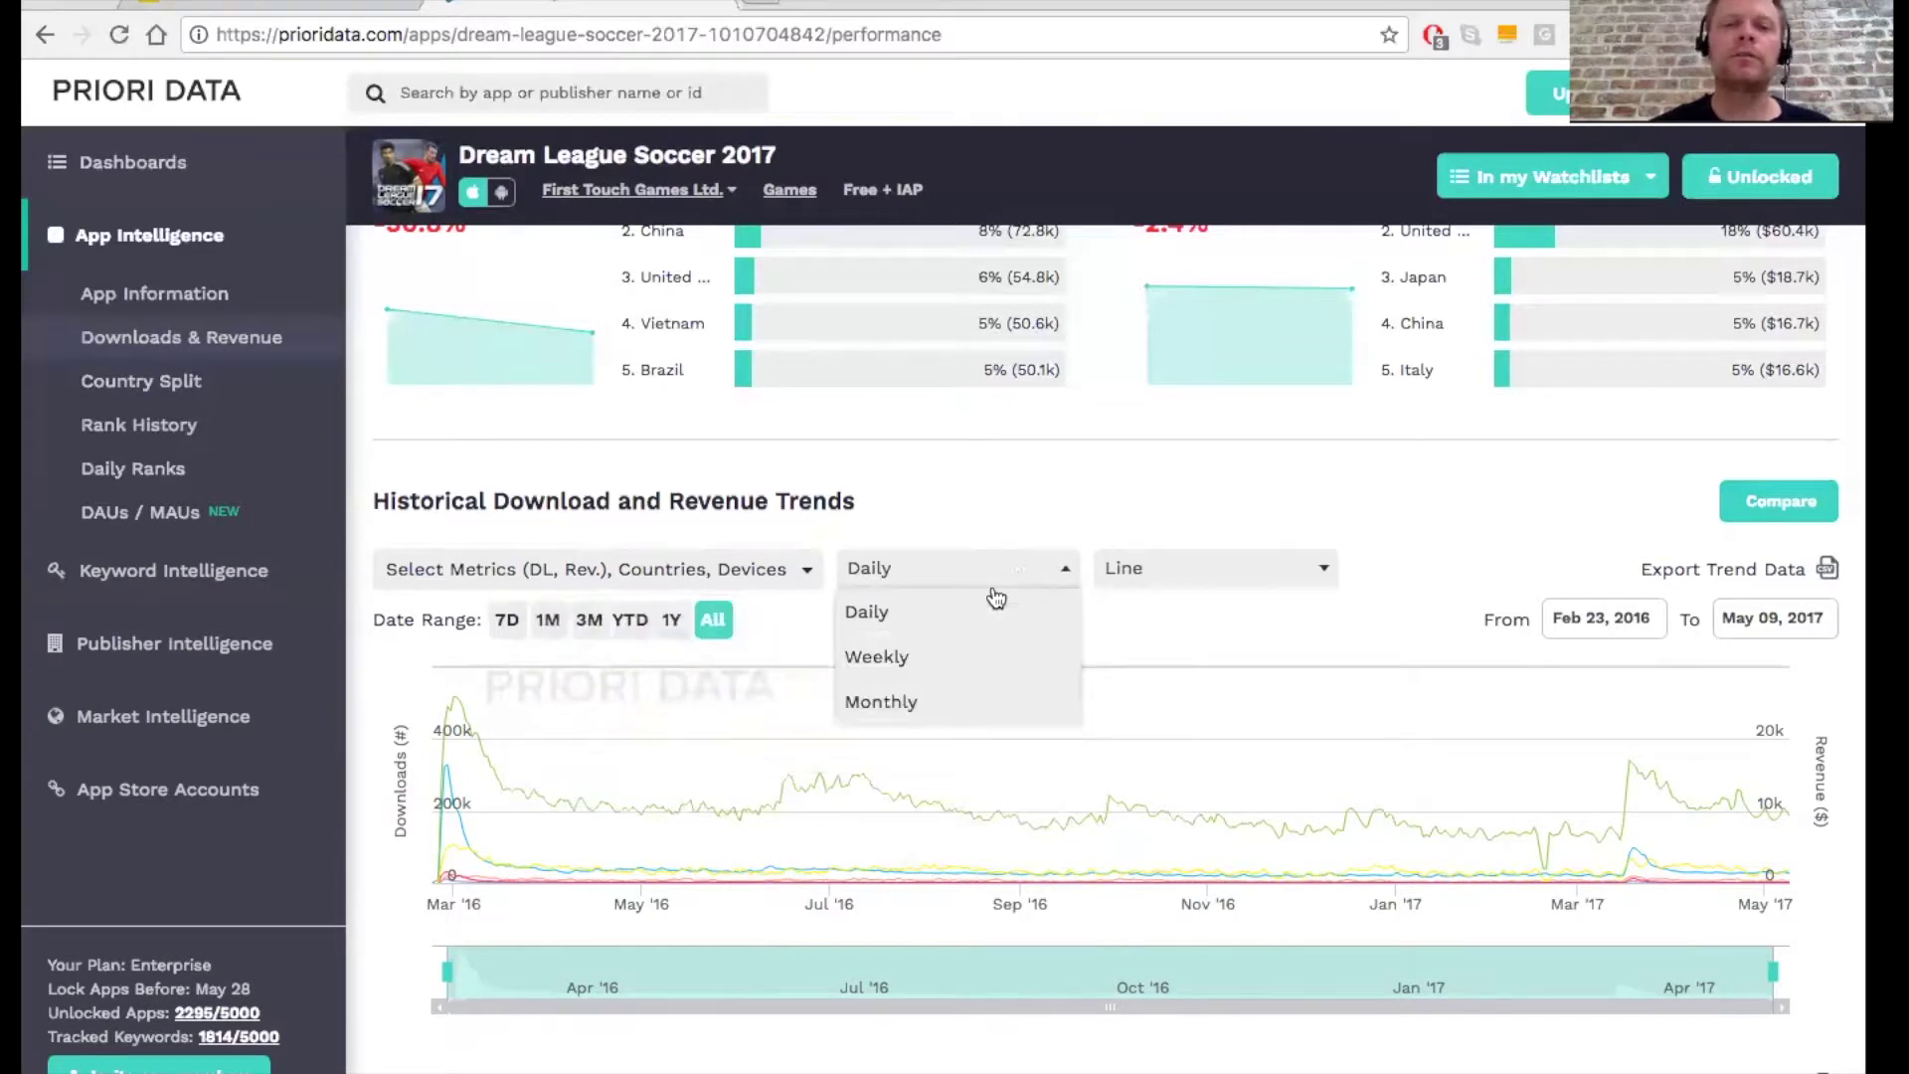
click(909, 659)
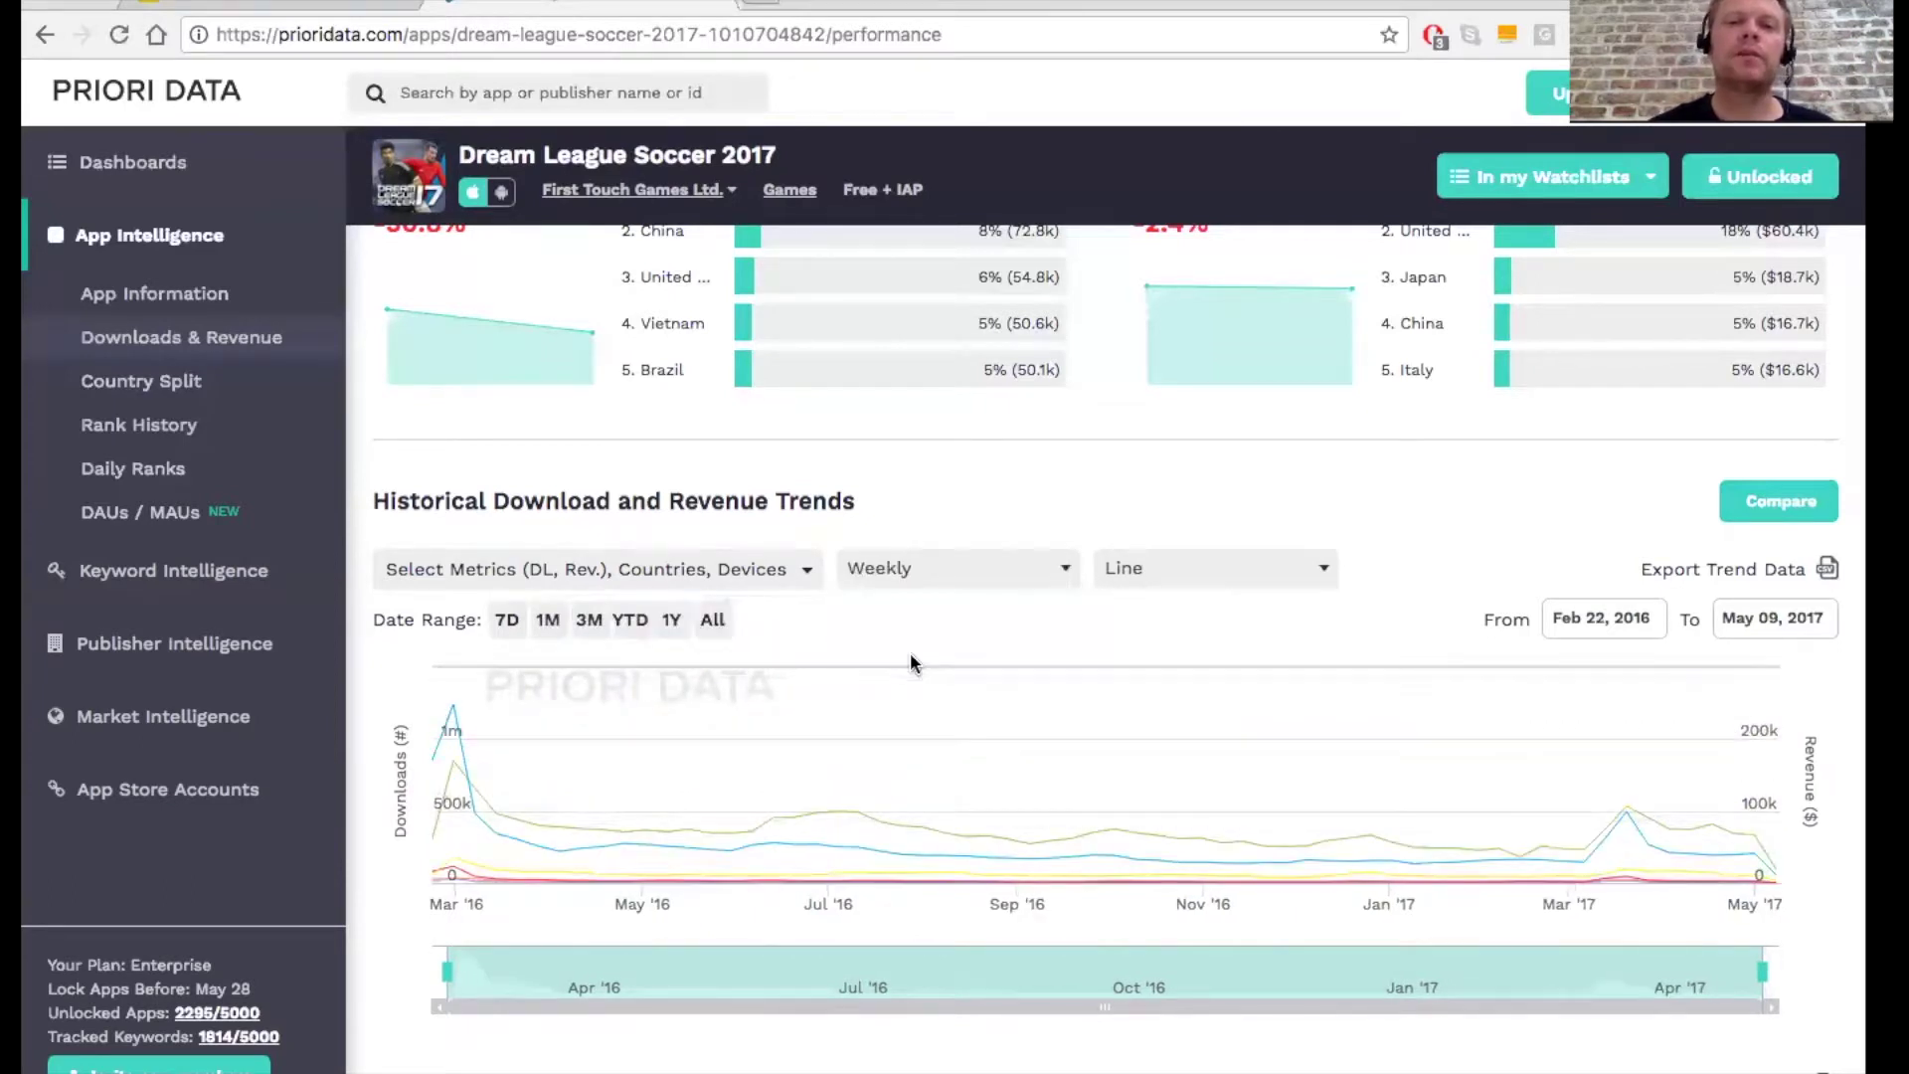
Step: Display the historical trends as a Column chart and examine the totals table by country
click(1172, 565)
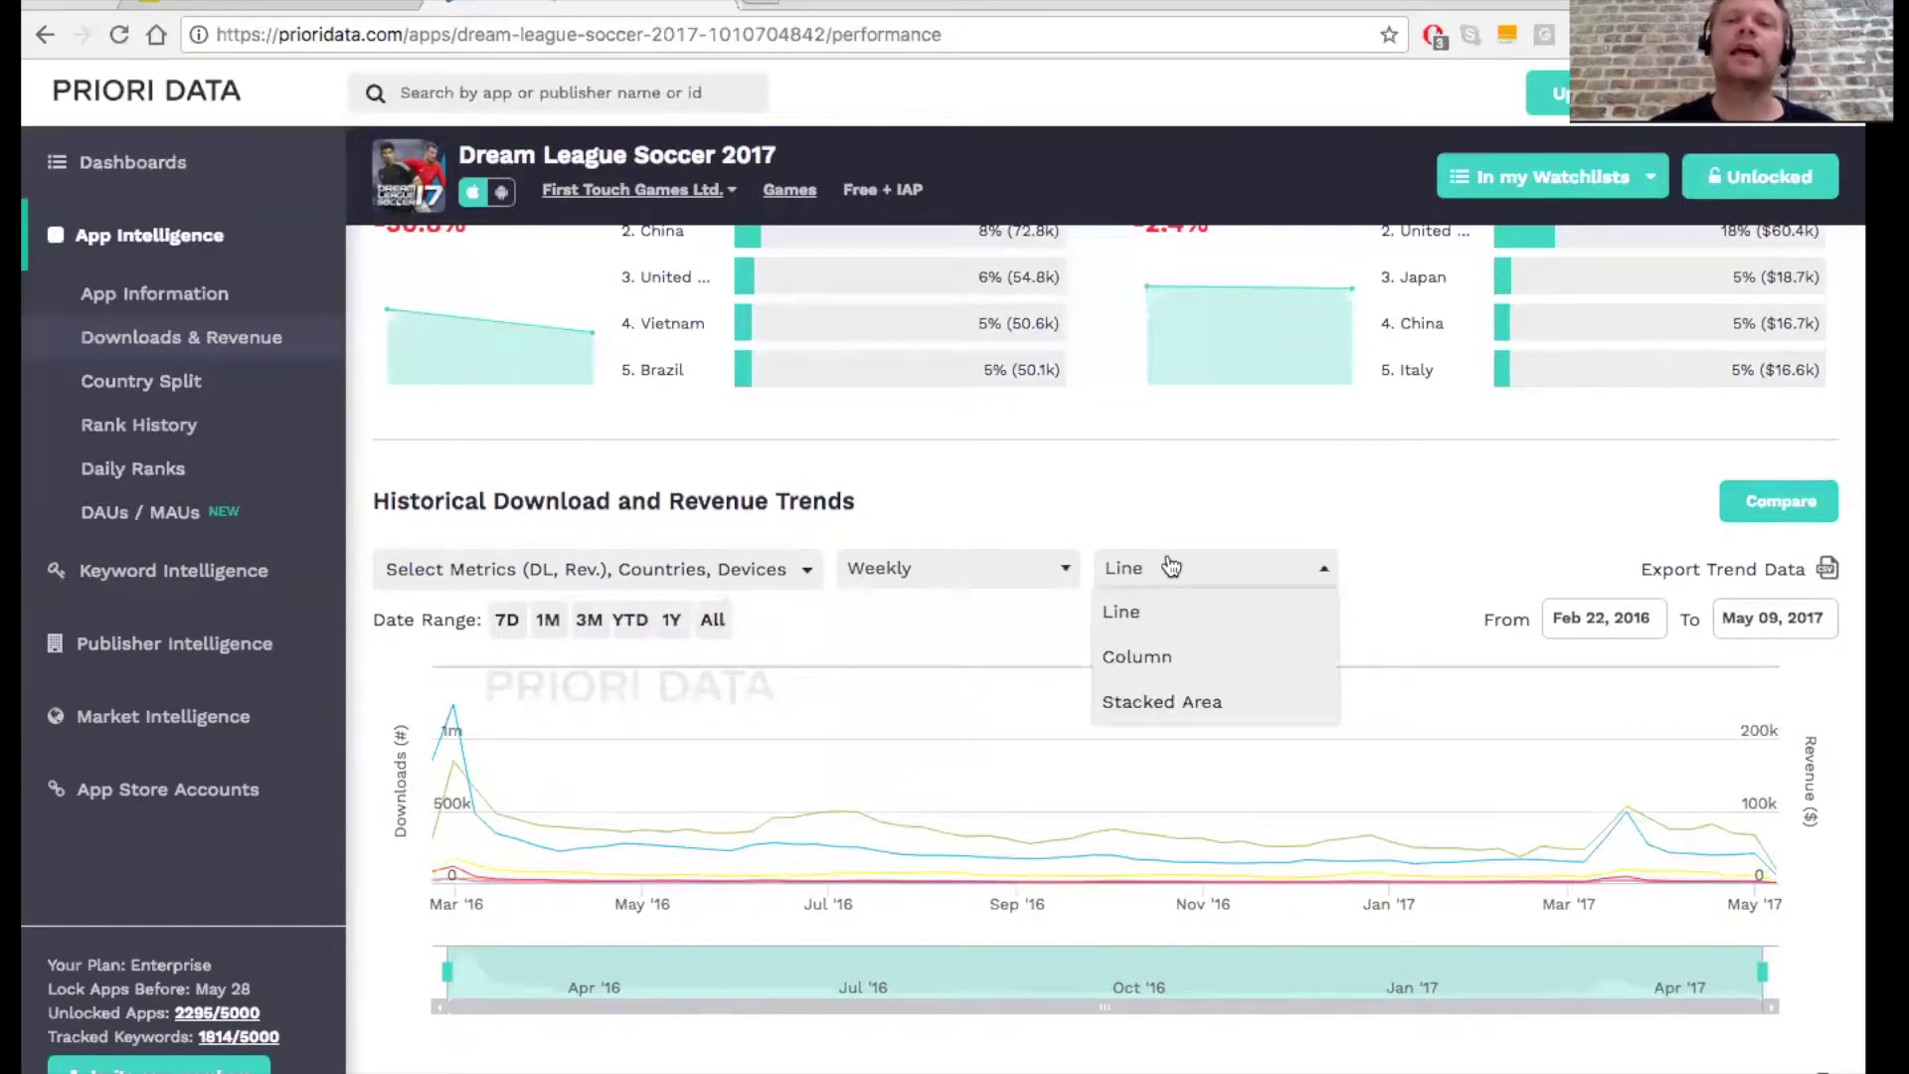
click(1165, 661)
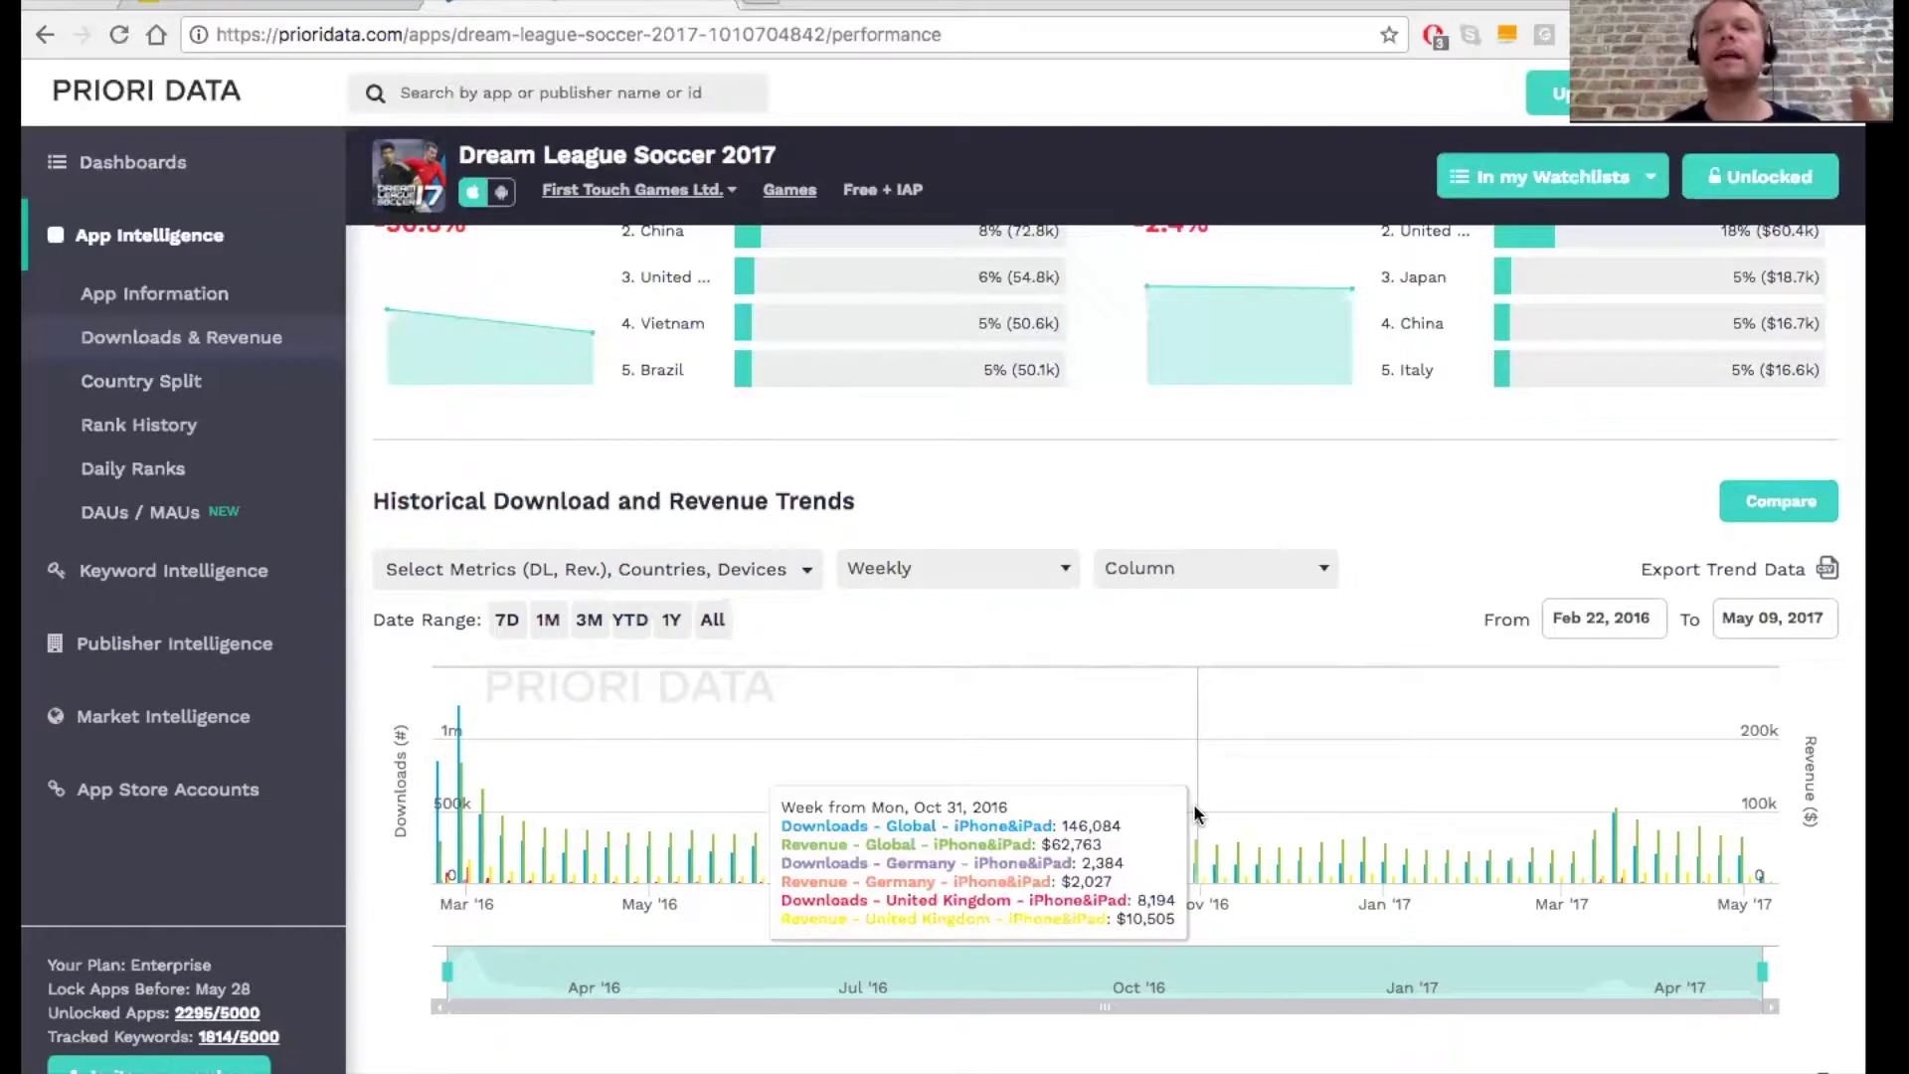
scroll(1196, 812, down, 3)
scroll(1193, 803, down, 2)
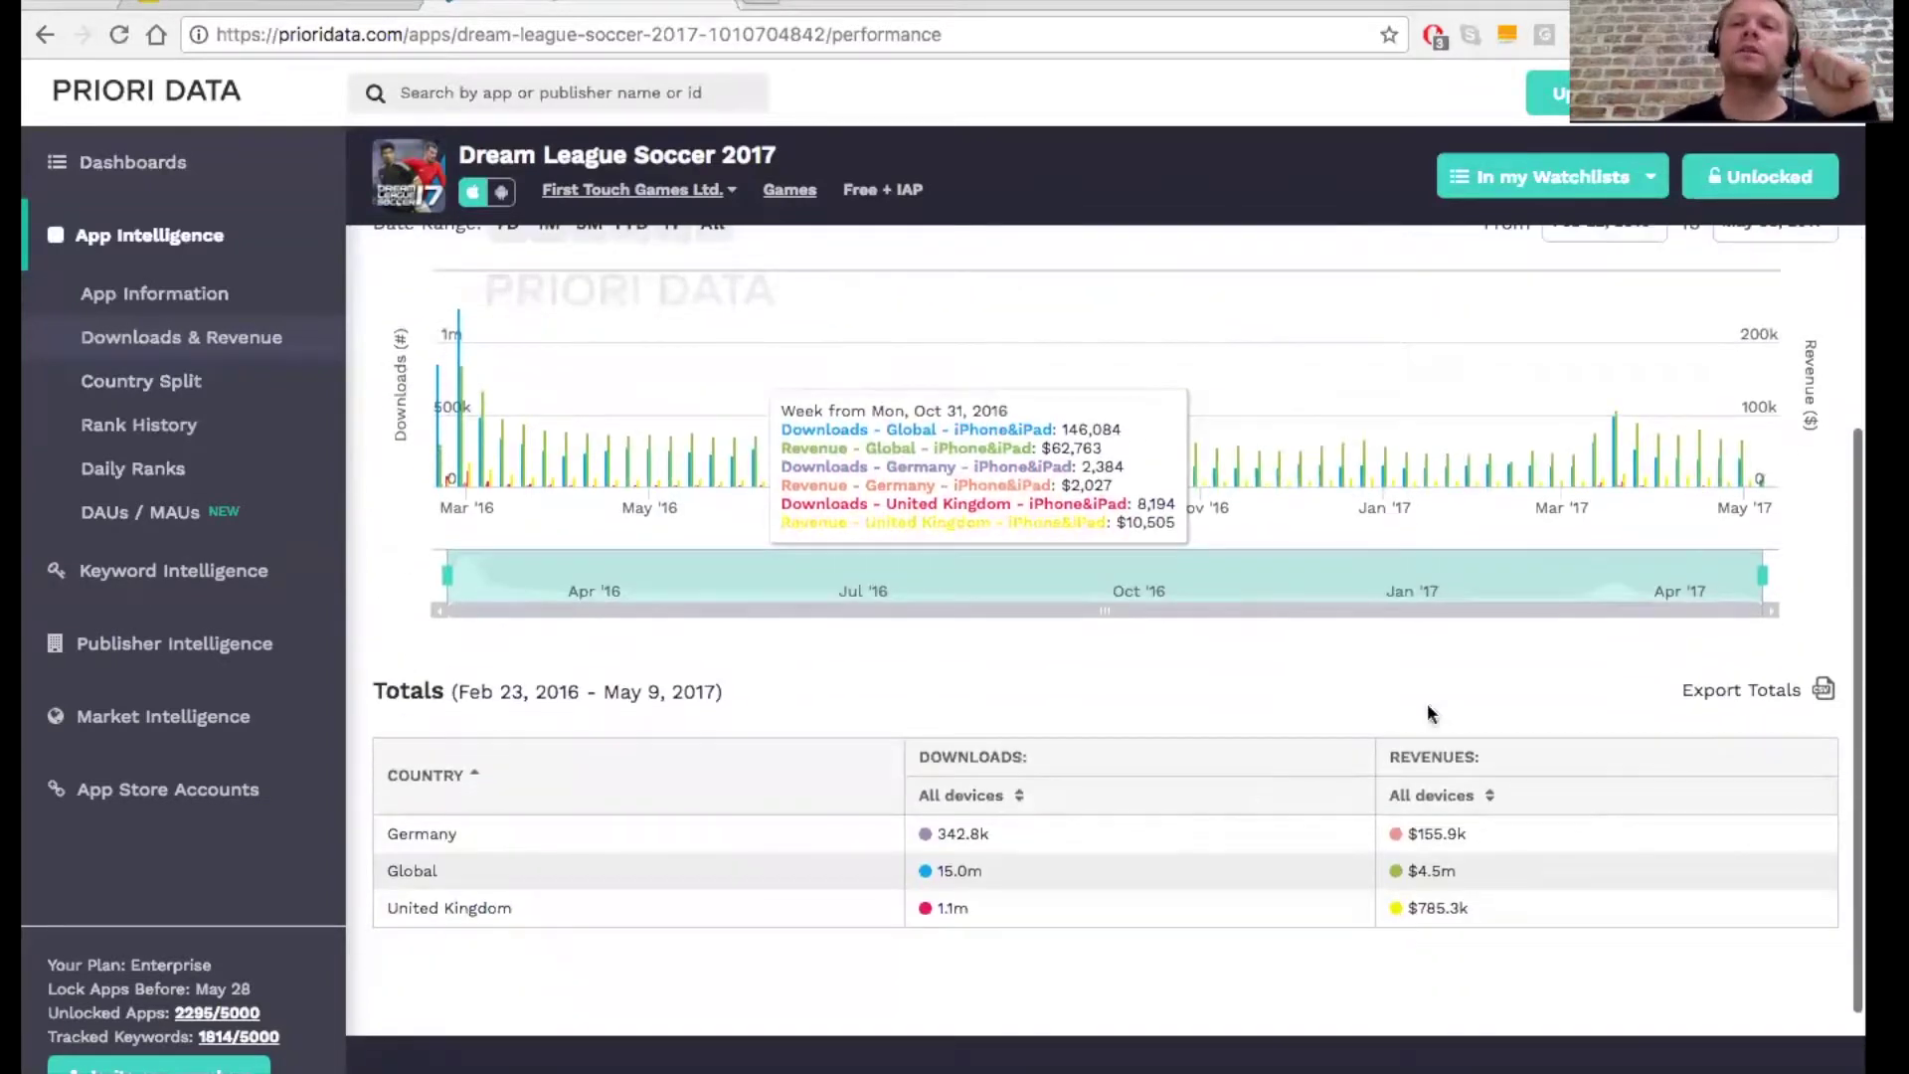
scroll(1428, 702, up, 3)
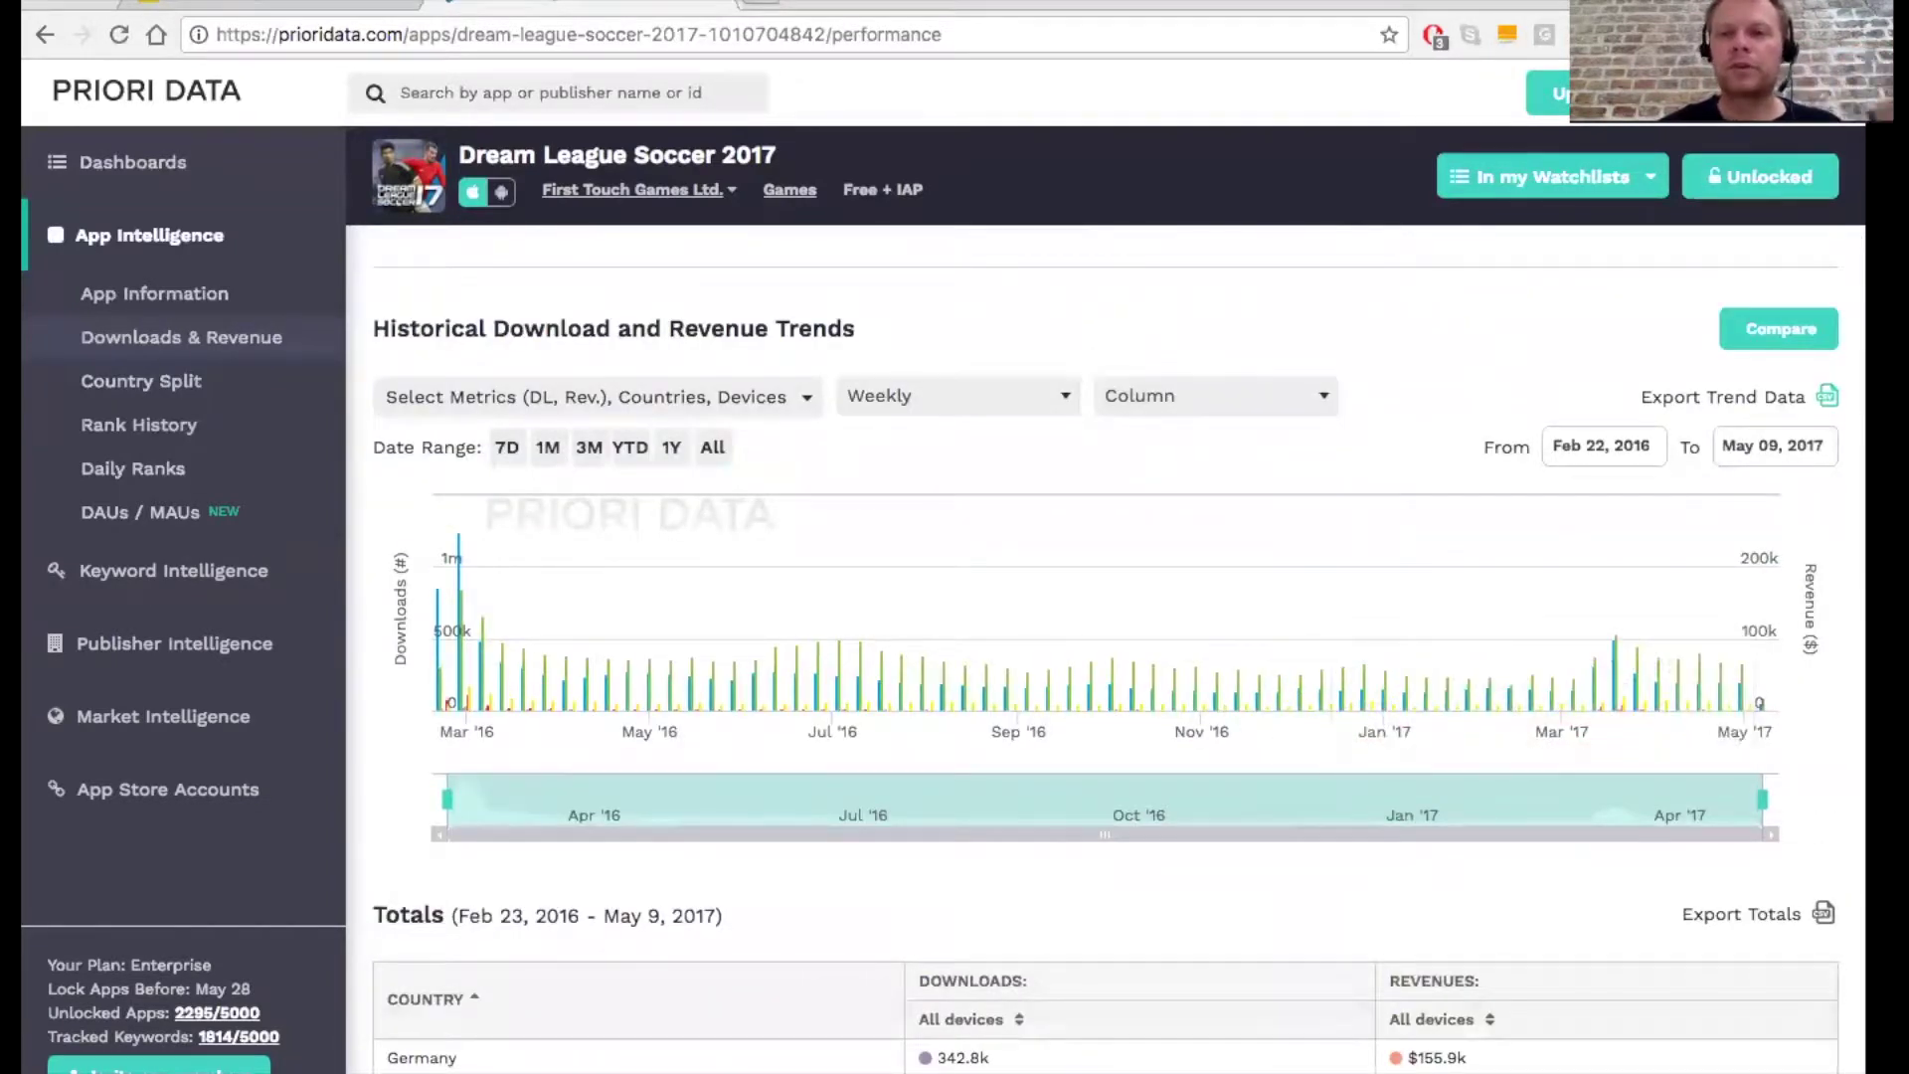
Step: Review the downloads and revenue totals for Germany, Global and United Kingdom beneath the trends chart
scroll(1475, 664, down, 1)
scroll(1476, 660, down, 2)
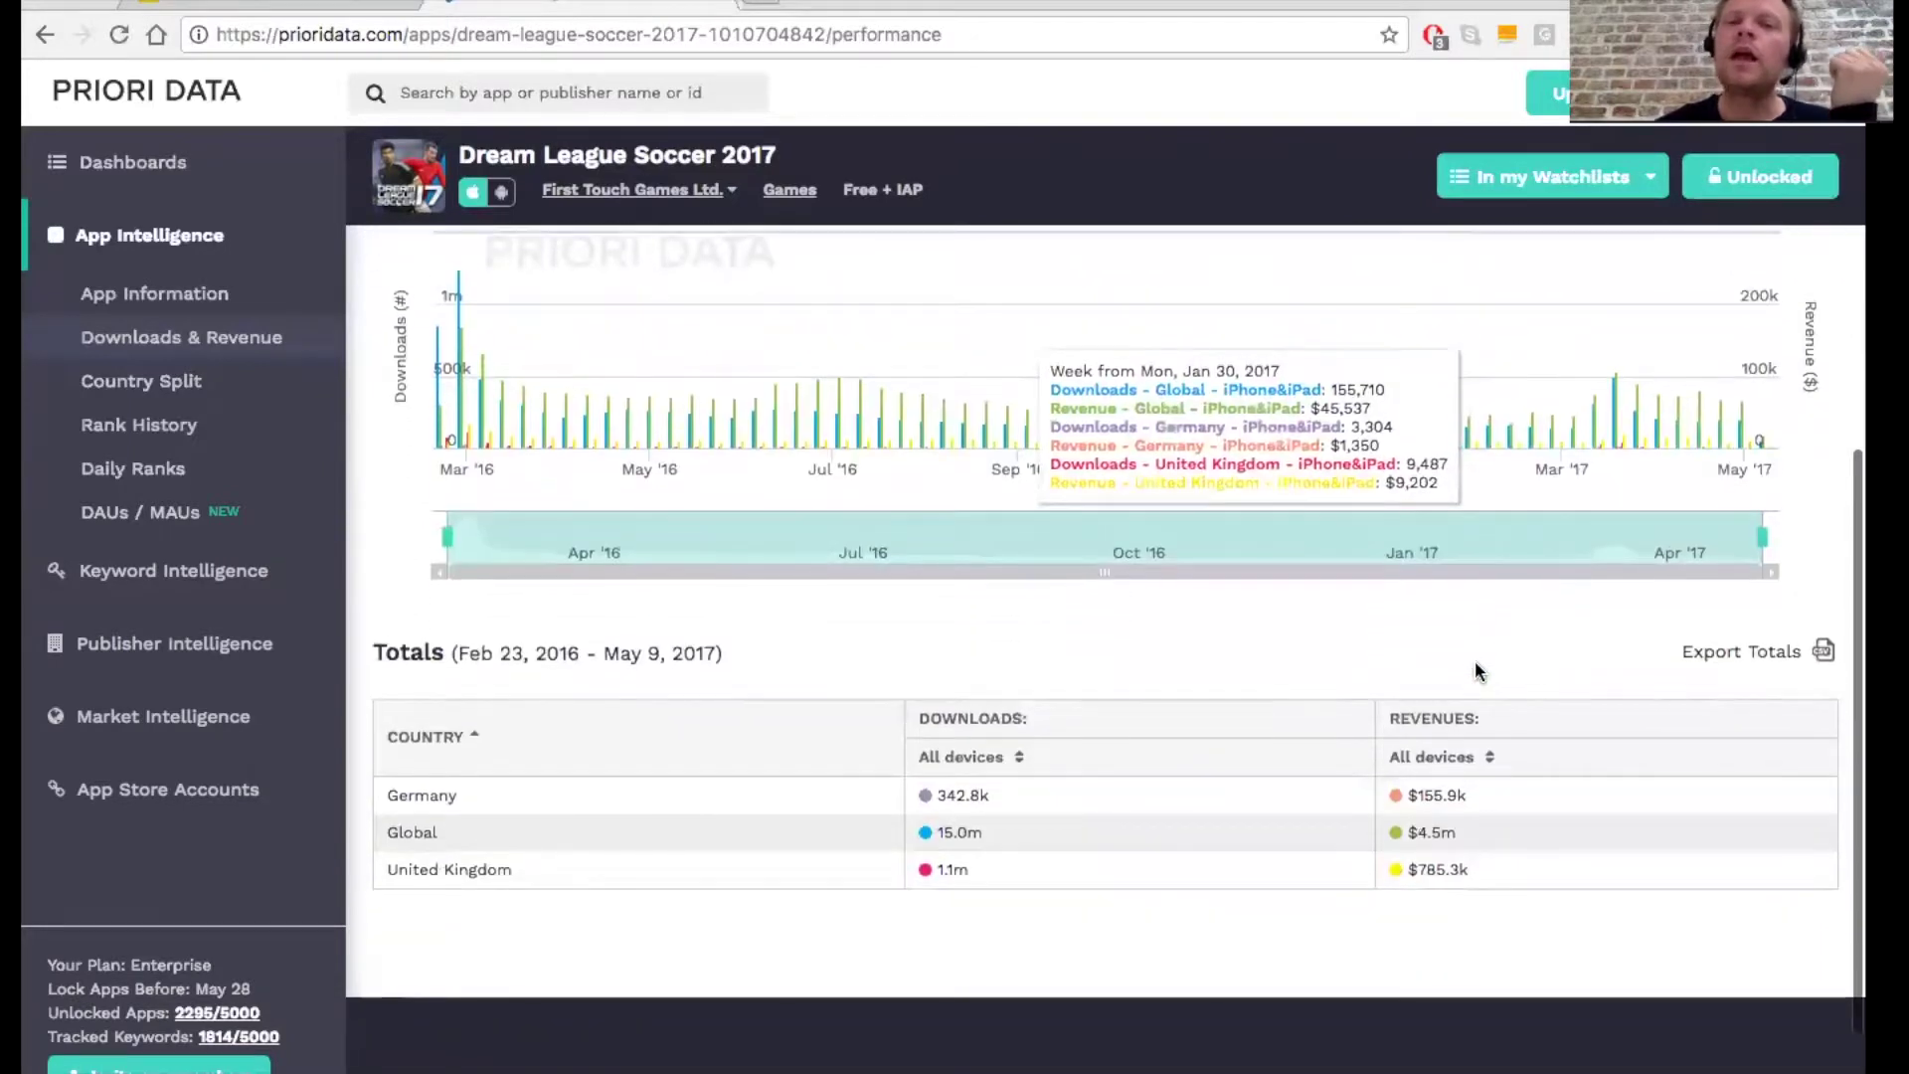
scroll(1271, 646, up, 3)
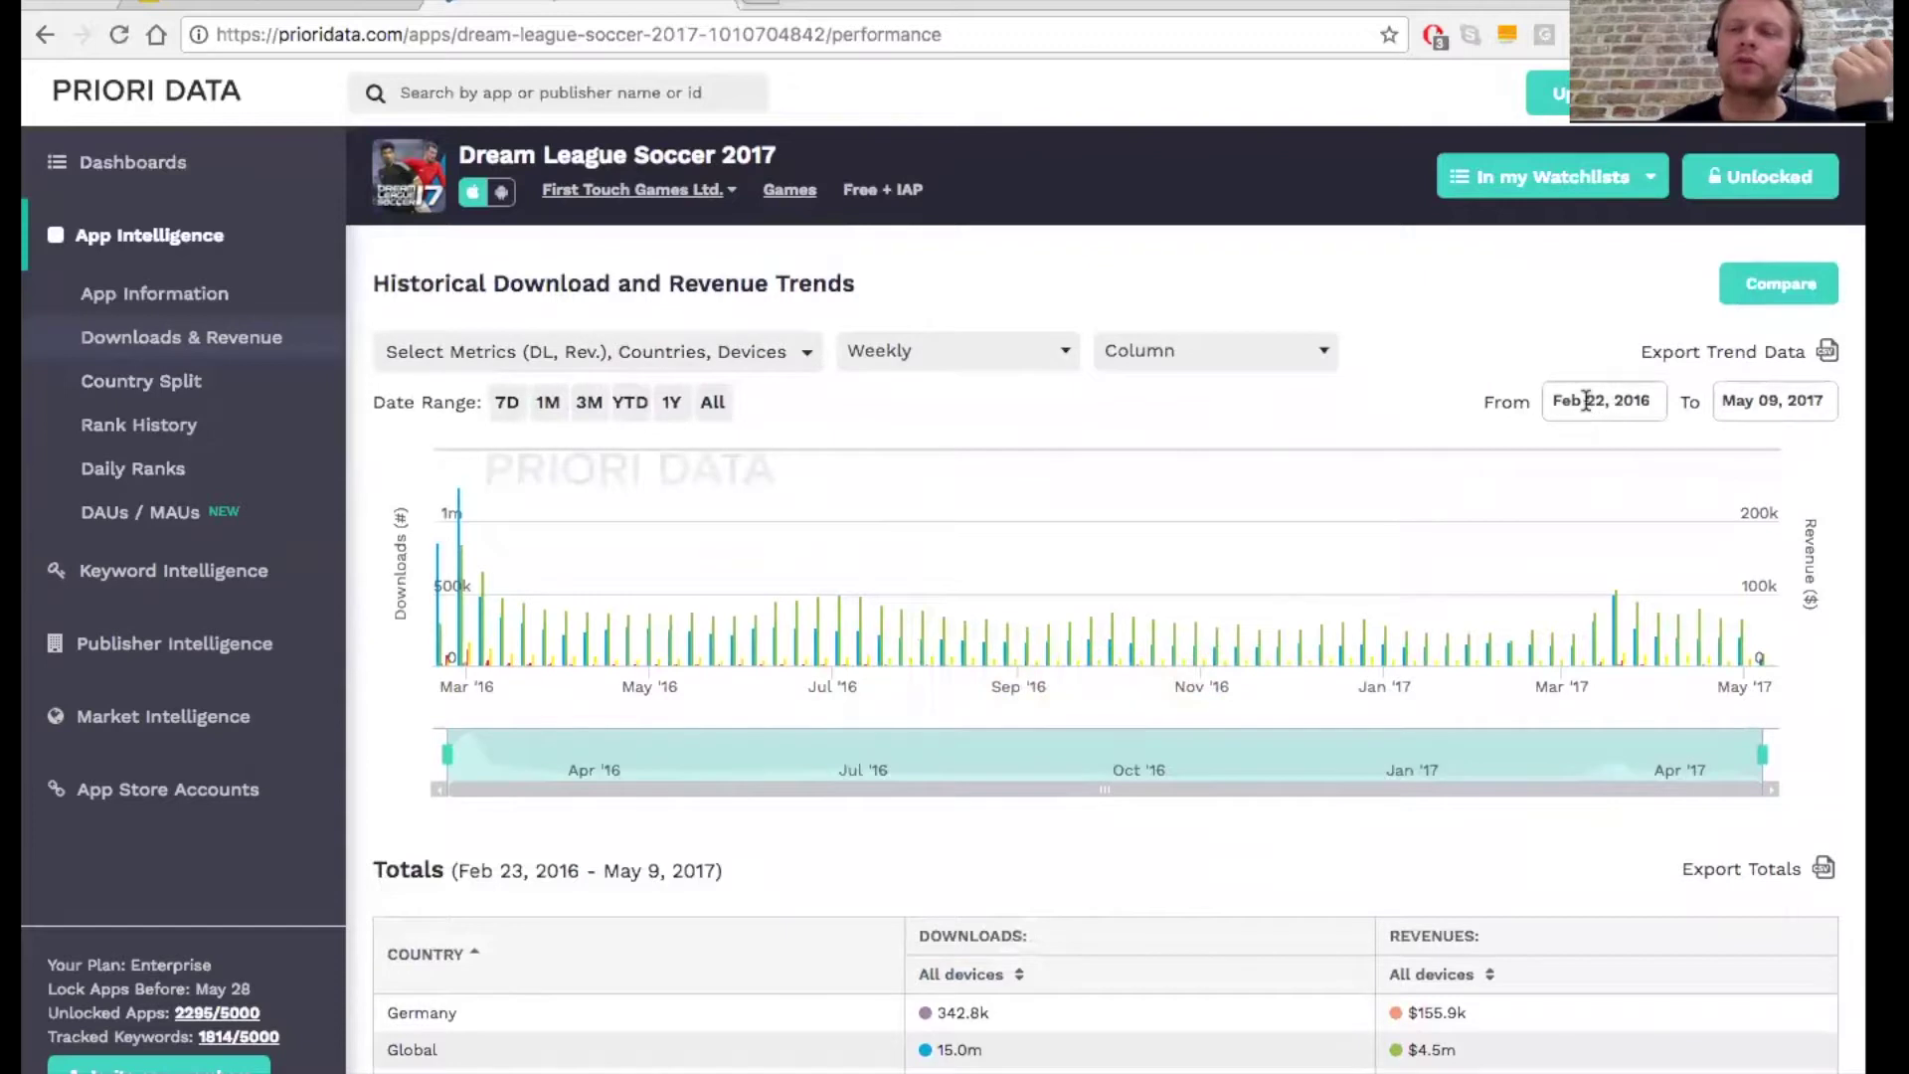
Step: Try to set the start date of the historical trends chart to February 12, 2016
click(1587, 402)
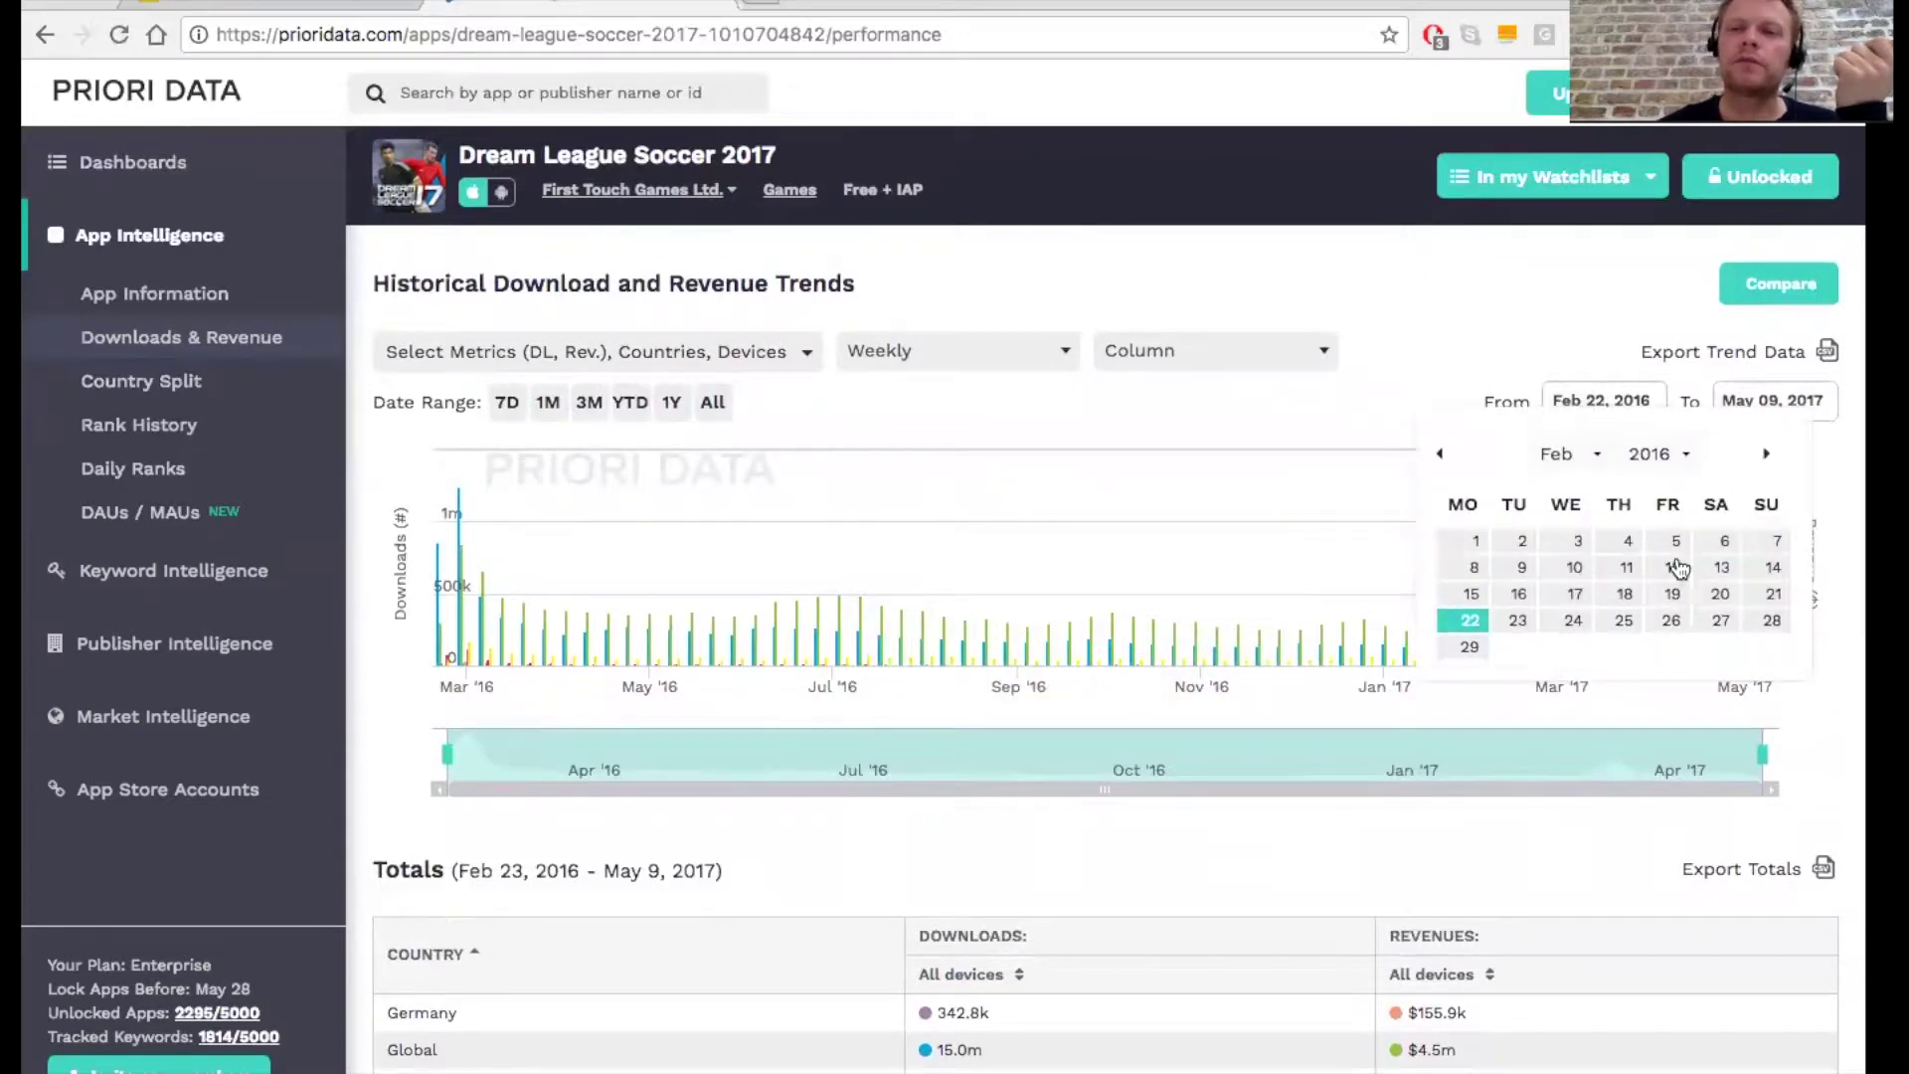
click(1676, 569)
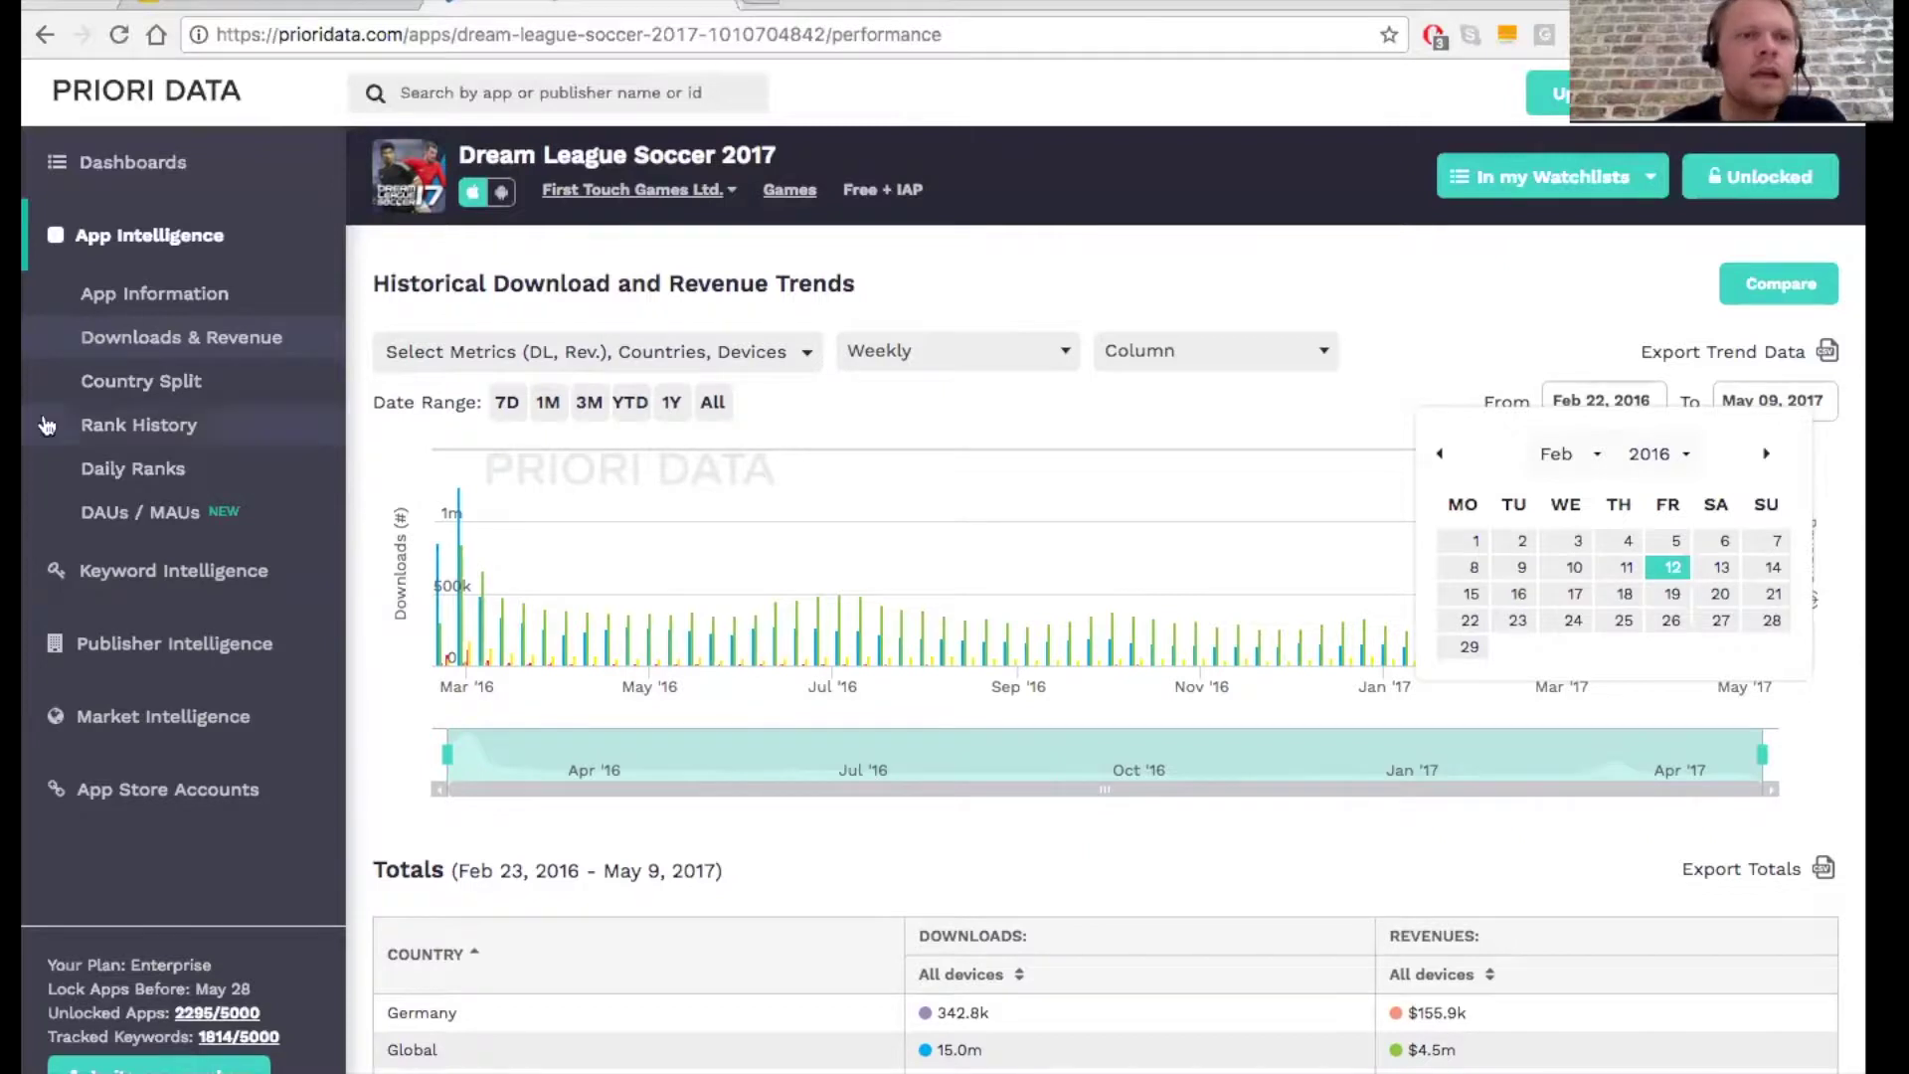
scroll(479, 795, up, 1)
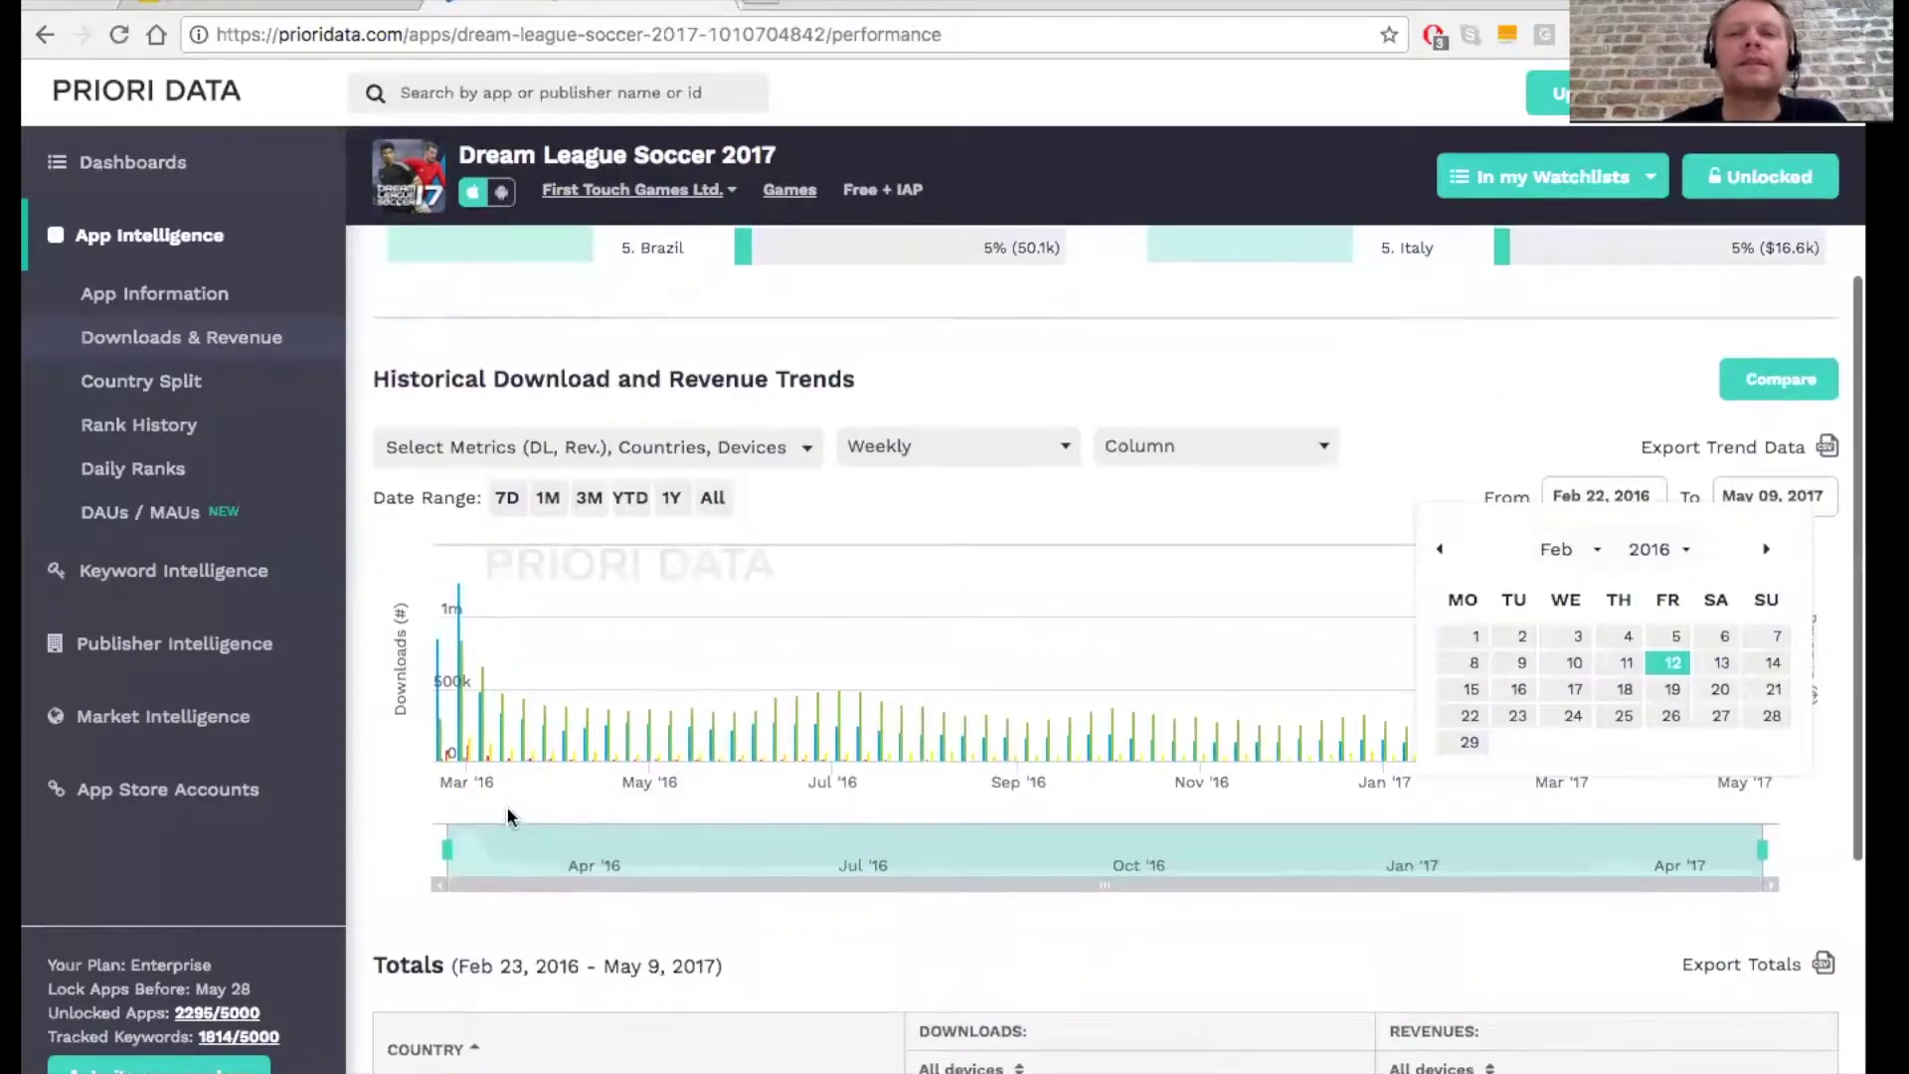
scroll(502, 810, up, 1)
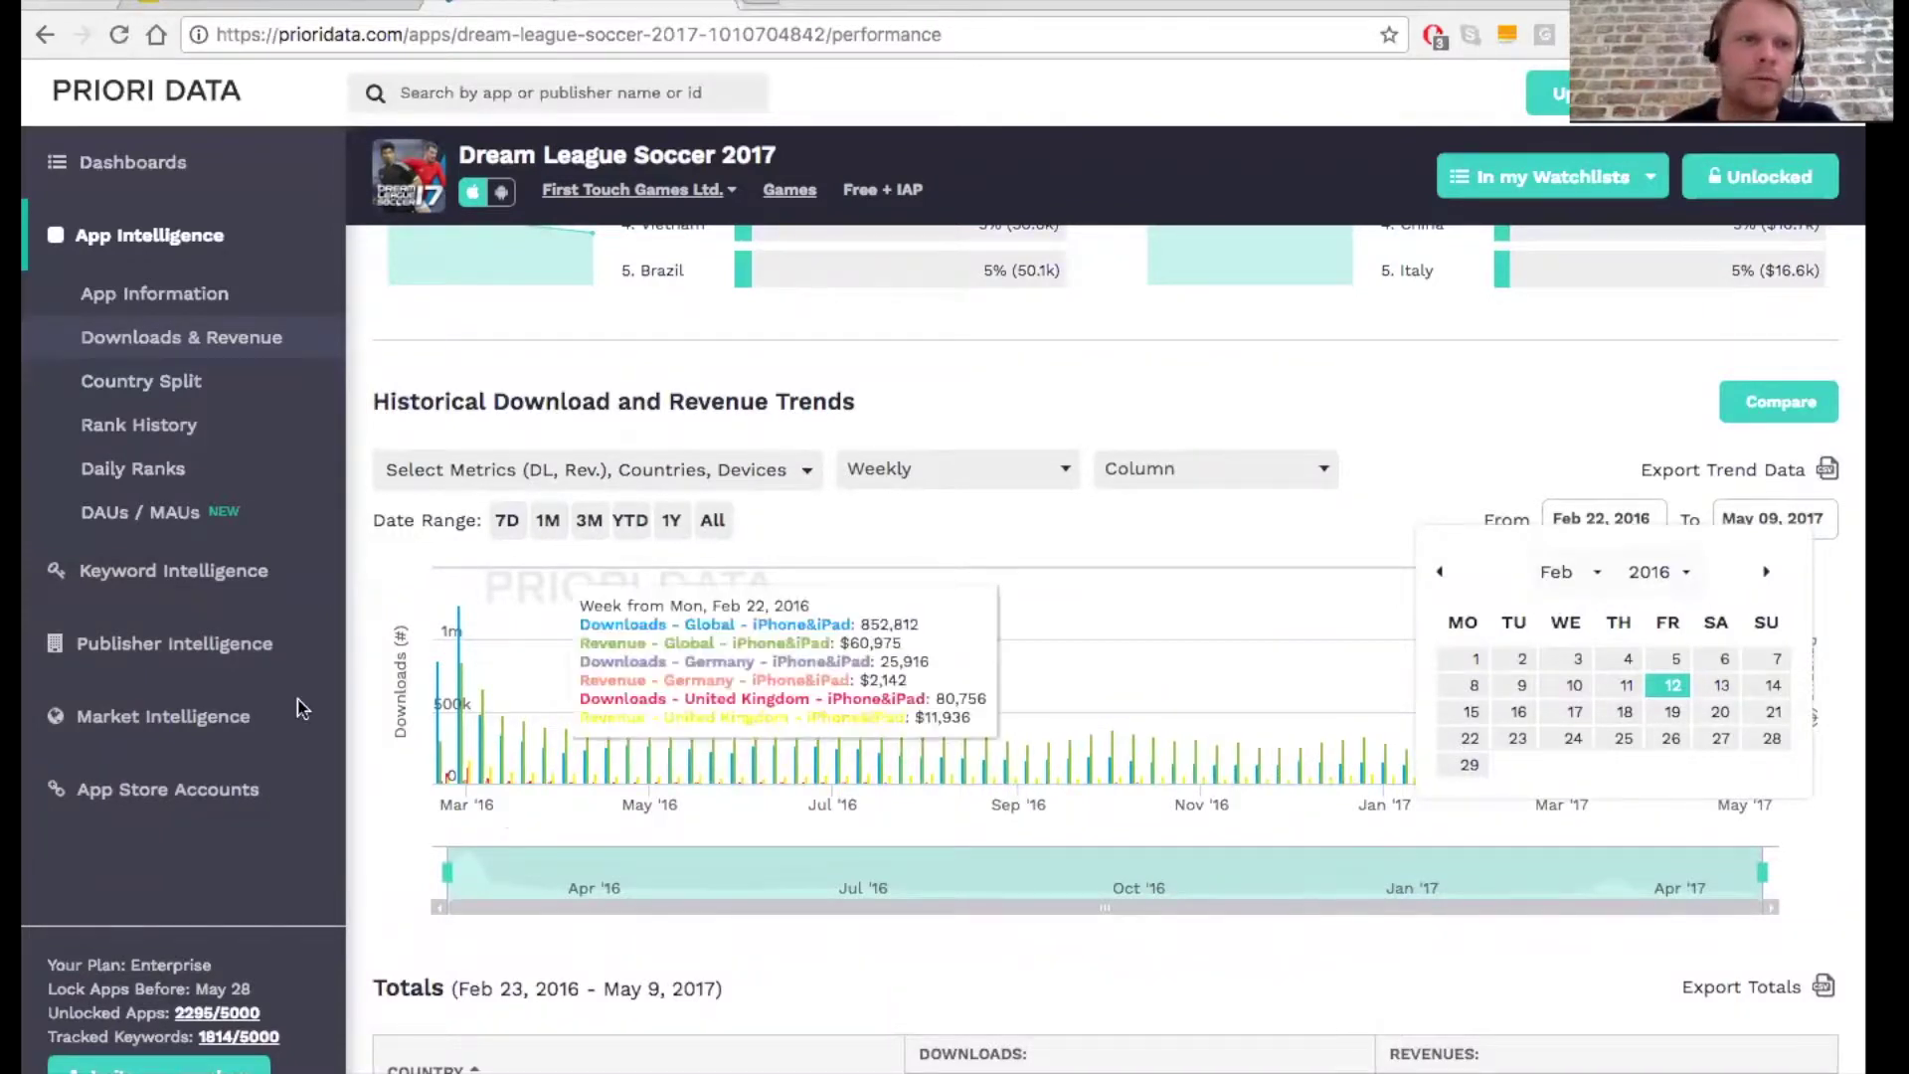
Step: Open the Country Split of Dream League Soccer 2017 and set its time period to Q1 2017
click(179, 389)
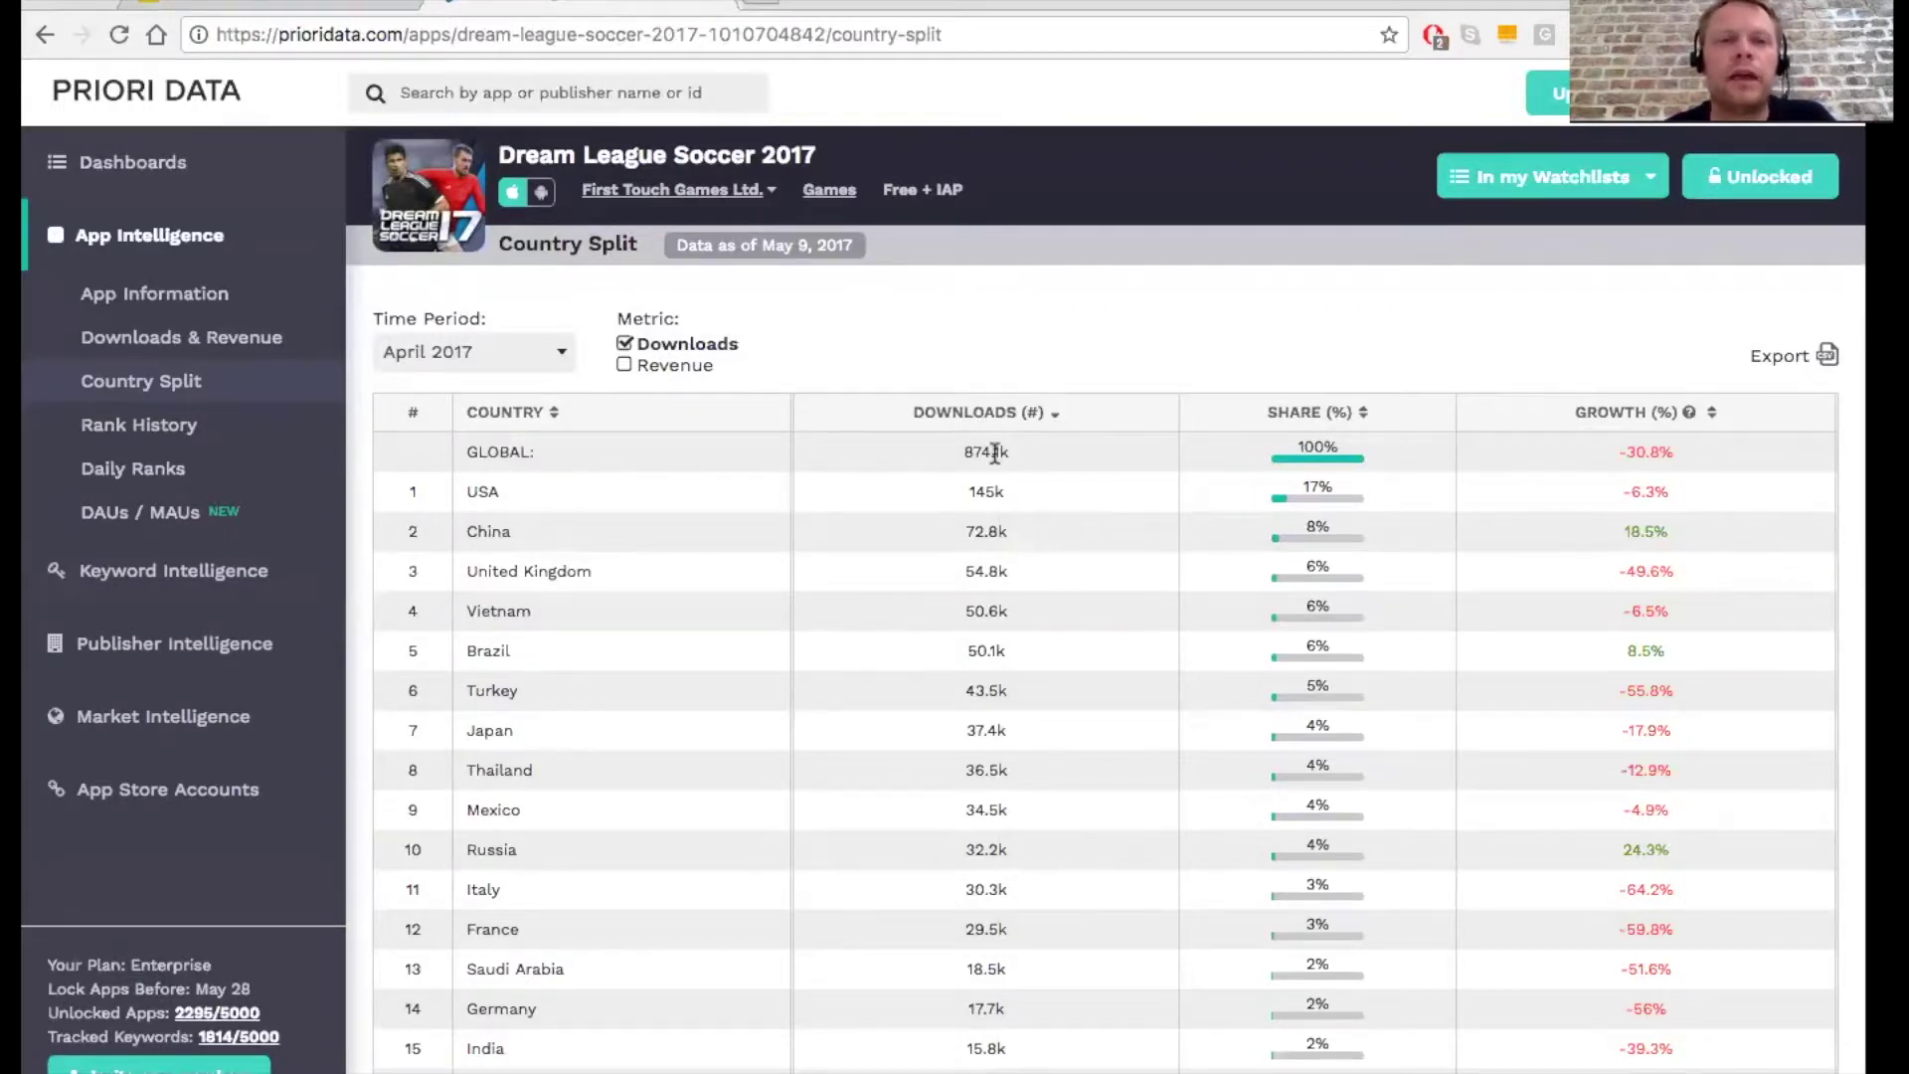
click(527, 356)
scroll(478, 504, down, 2)
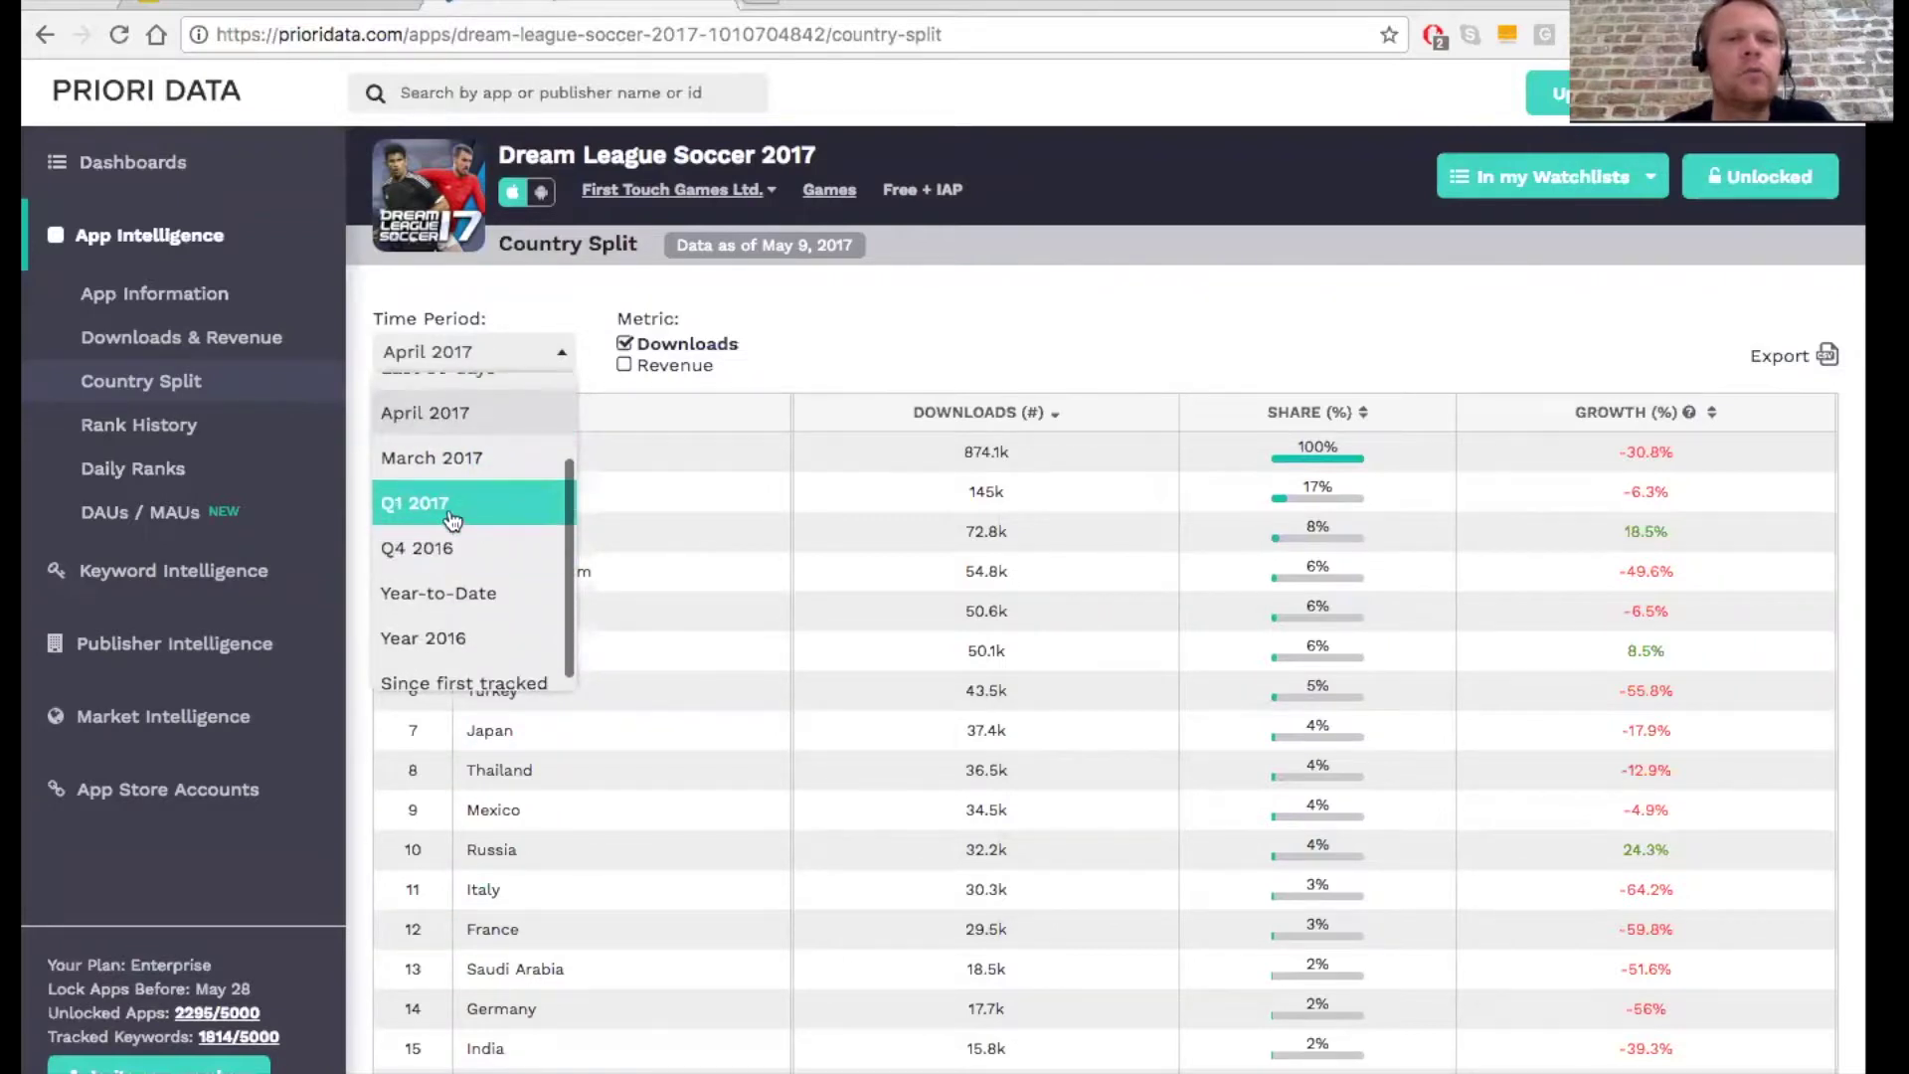
click(453, 522)
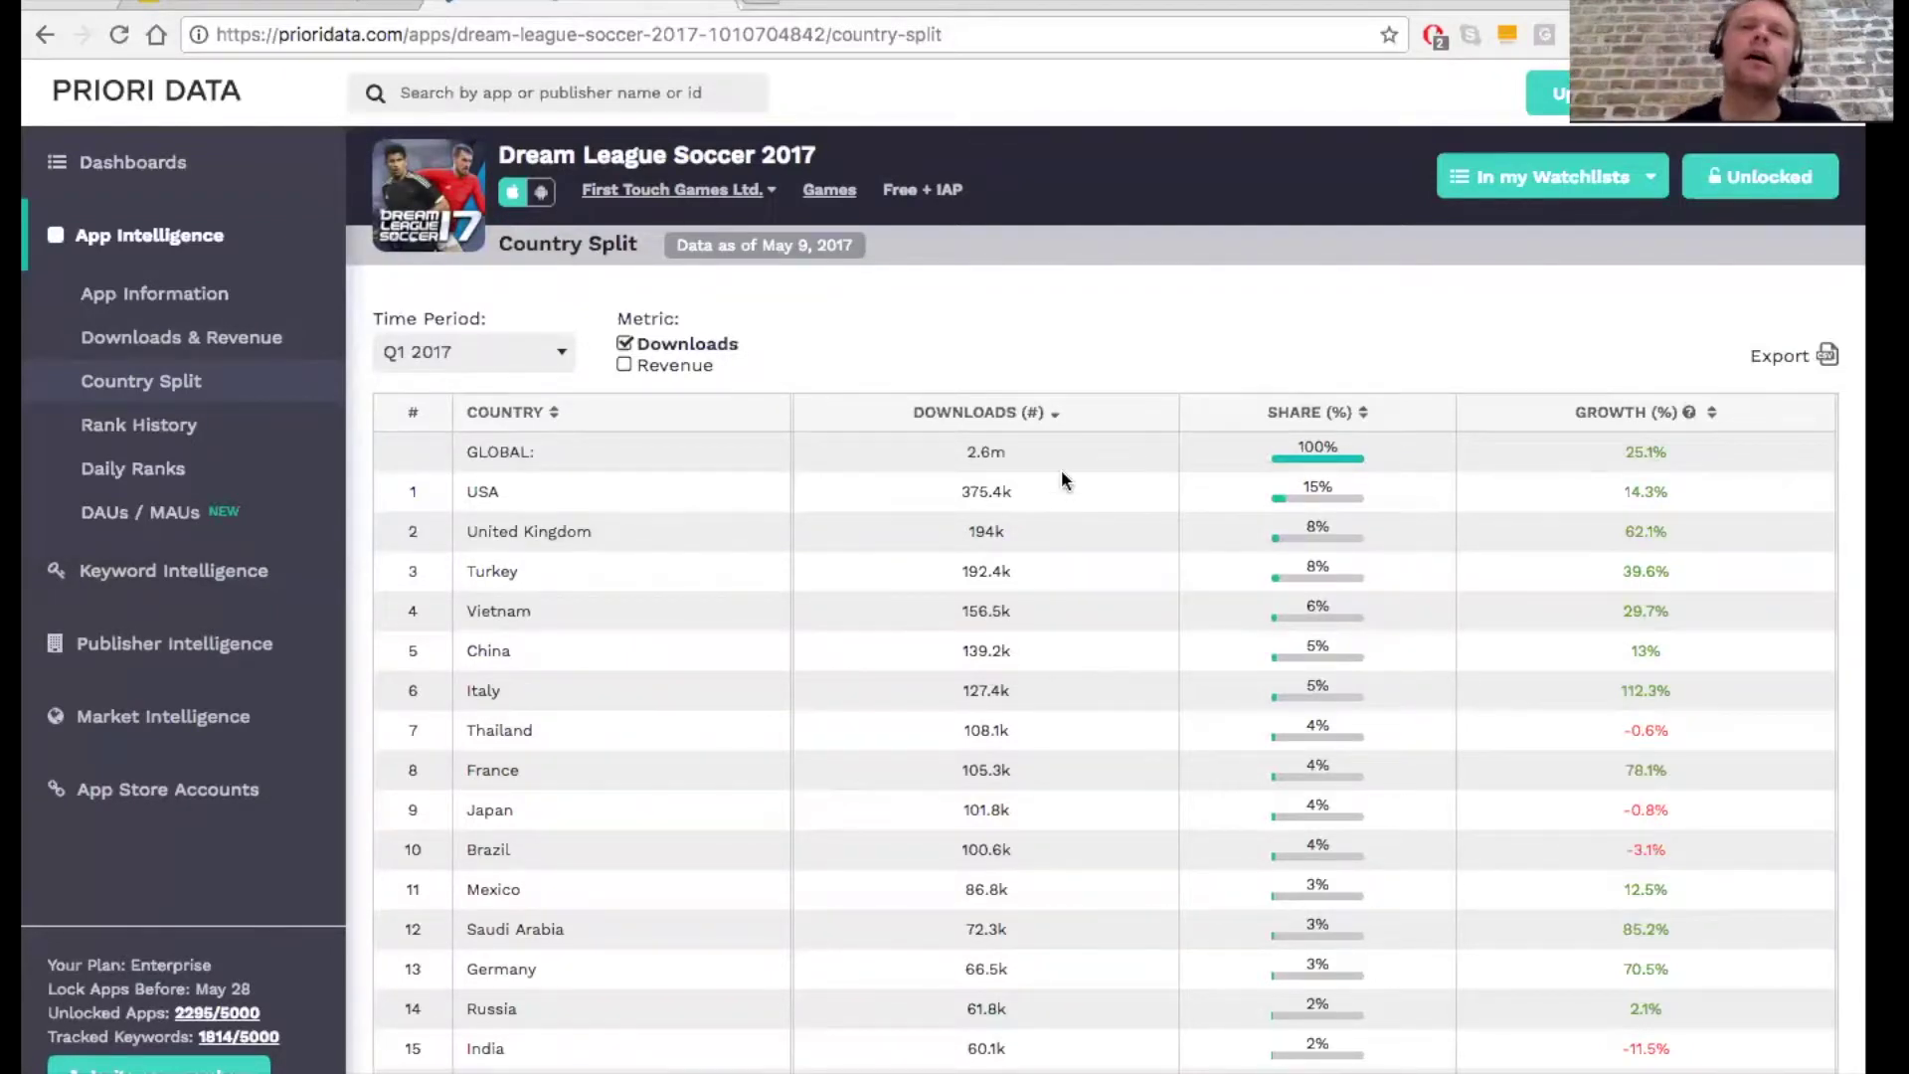
Step: Review the full list of countries and add the Revenue metric to the country split alongside Downloads
scroll(940, 465, down, 20)
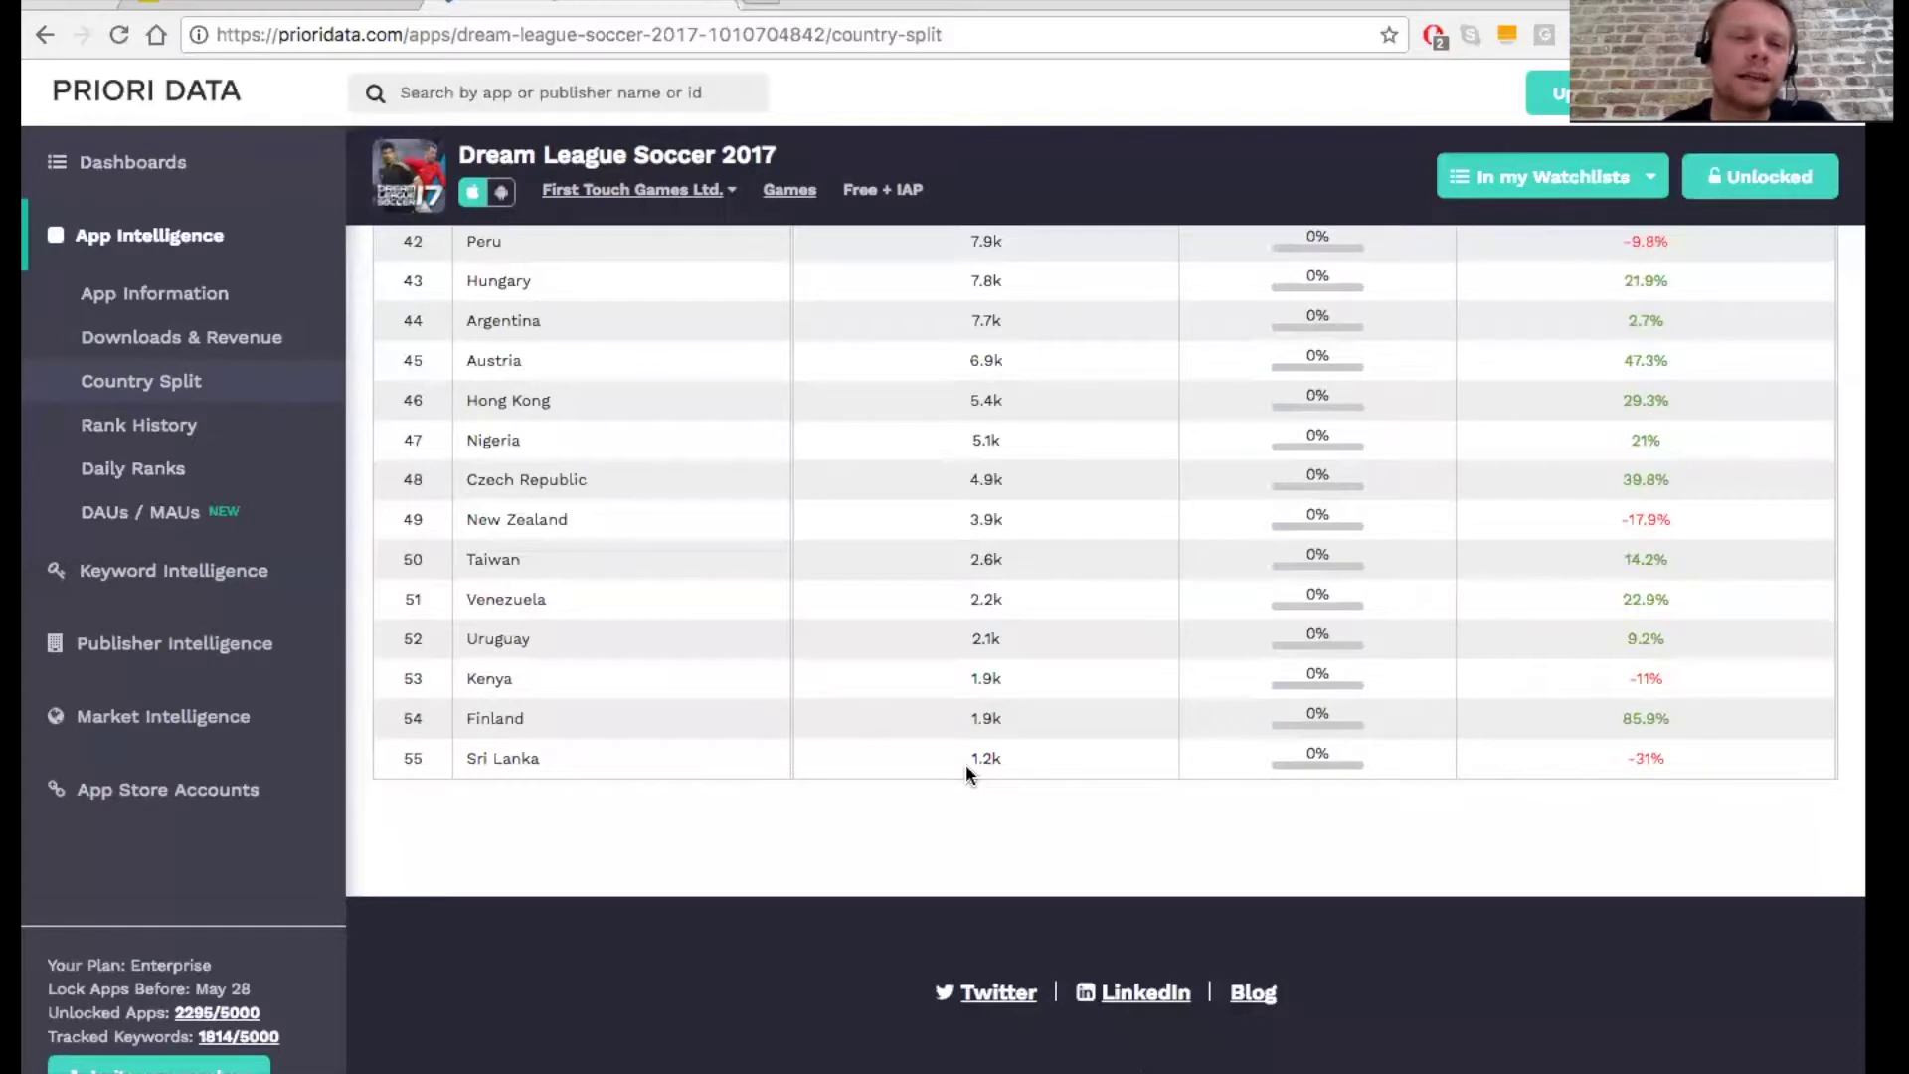
scroll(966, 771, up, 1)
scroll(966, 774, up, 20)
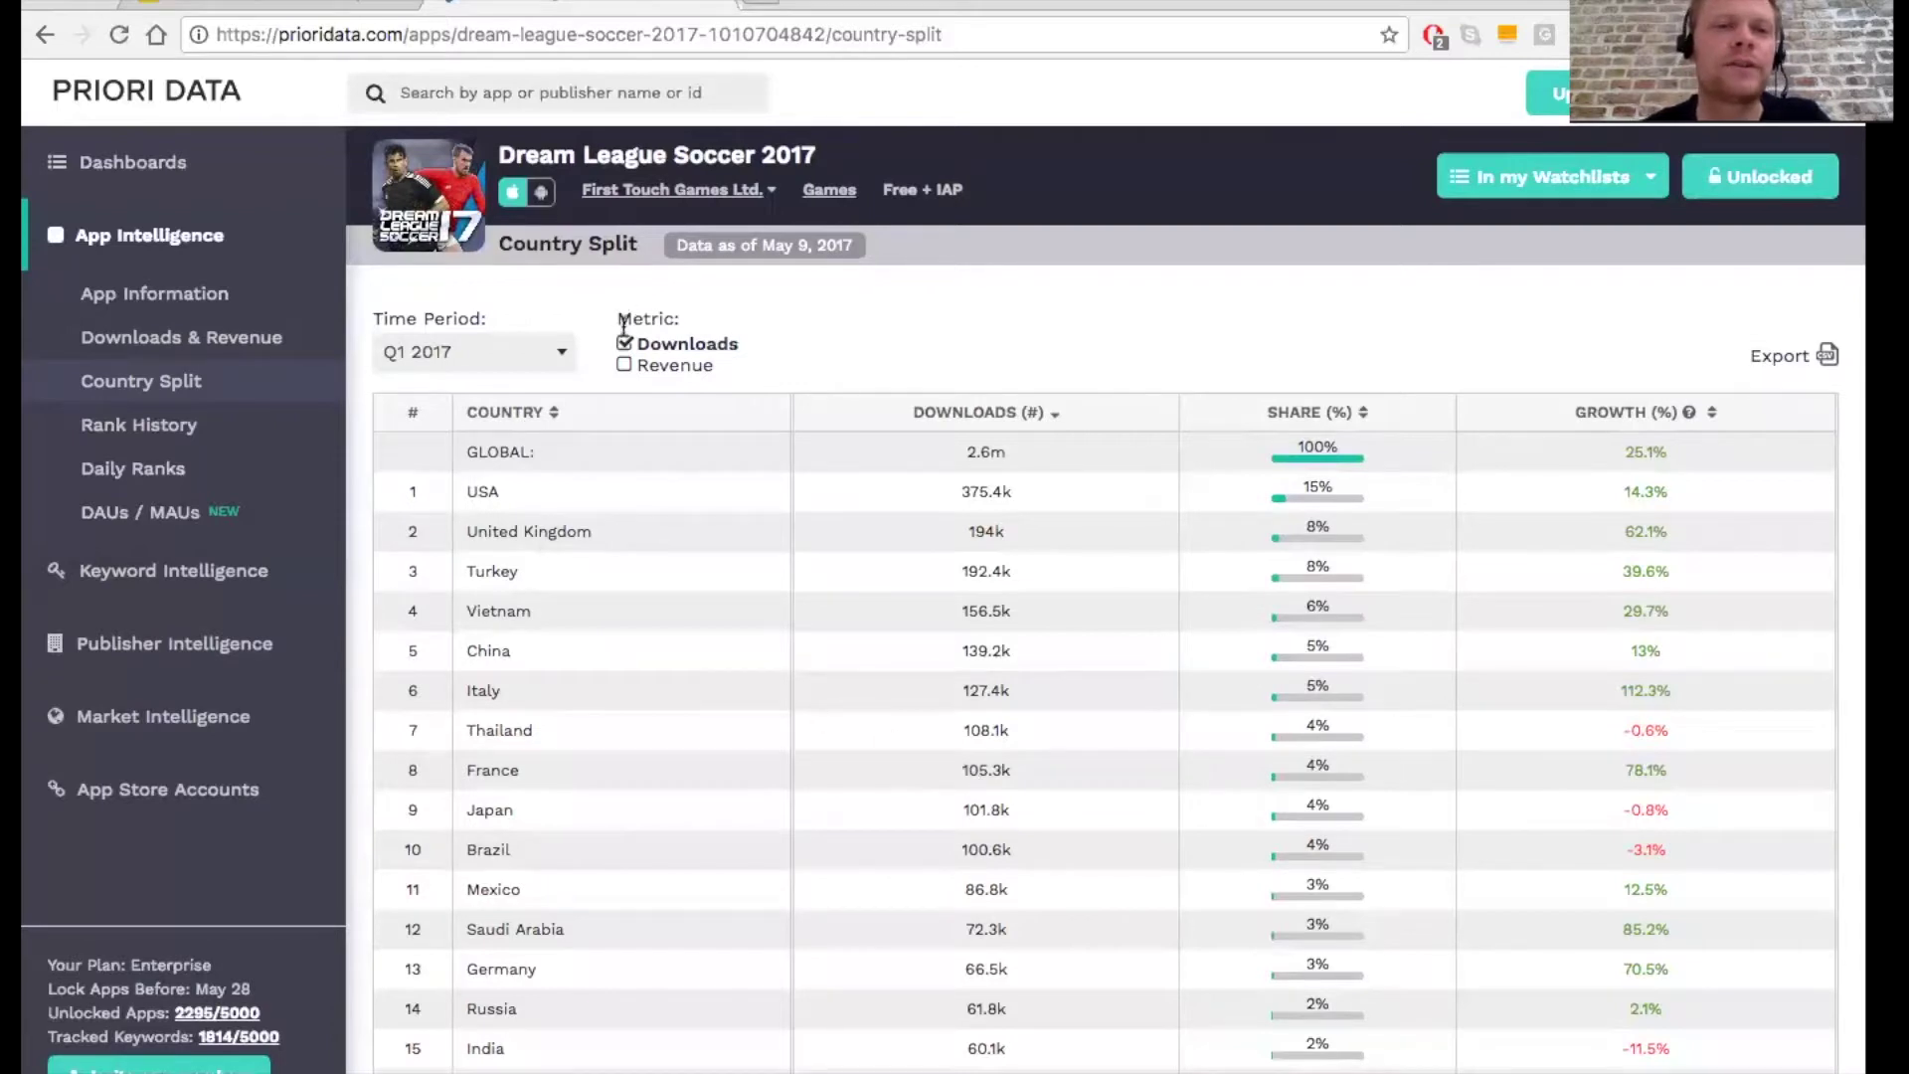
click(625, 370)
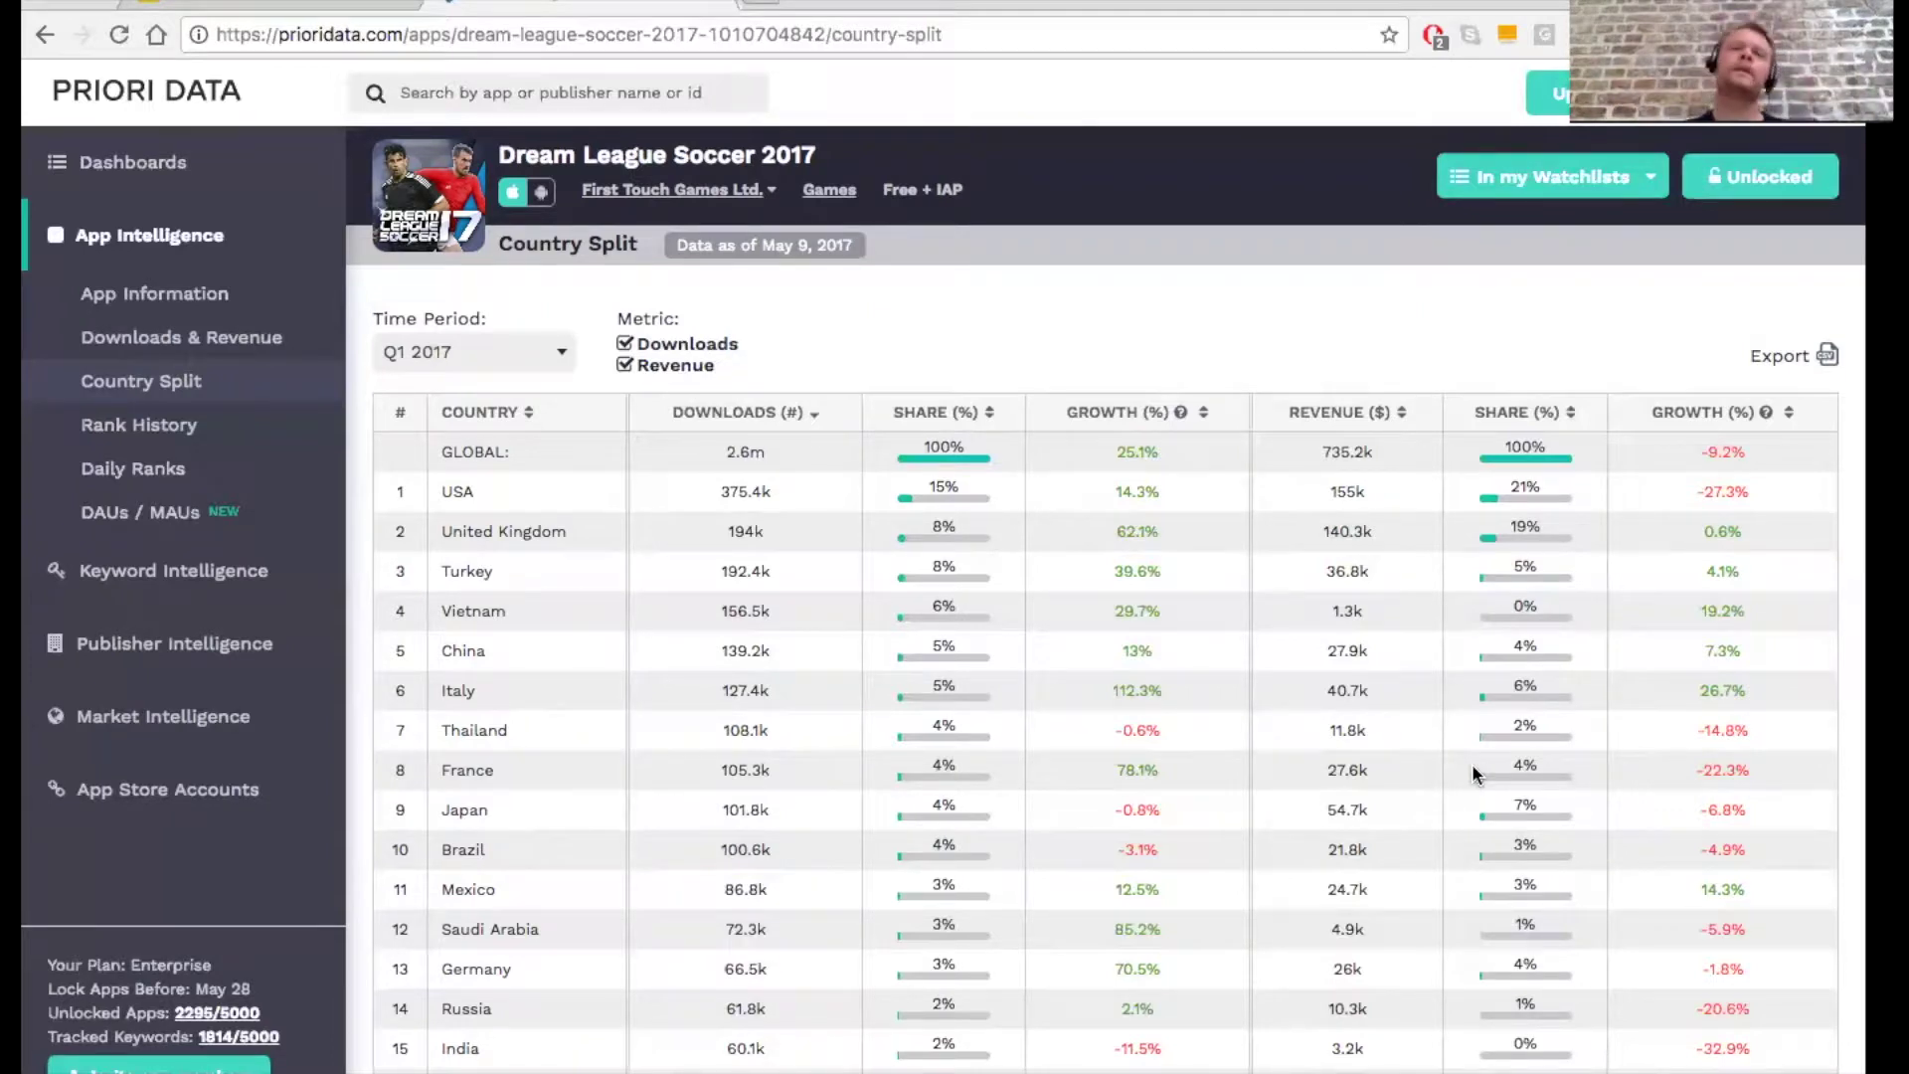
Step: Review the app's download rank history for the USA on iPhone and its daily iPhone download ranks by country
click(182, 448)
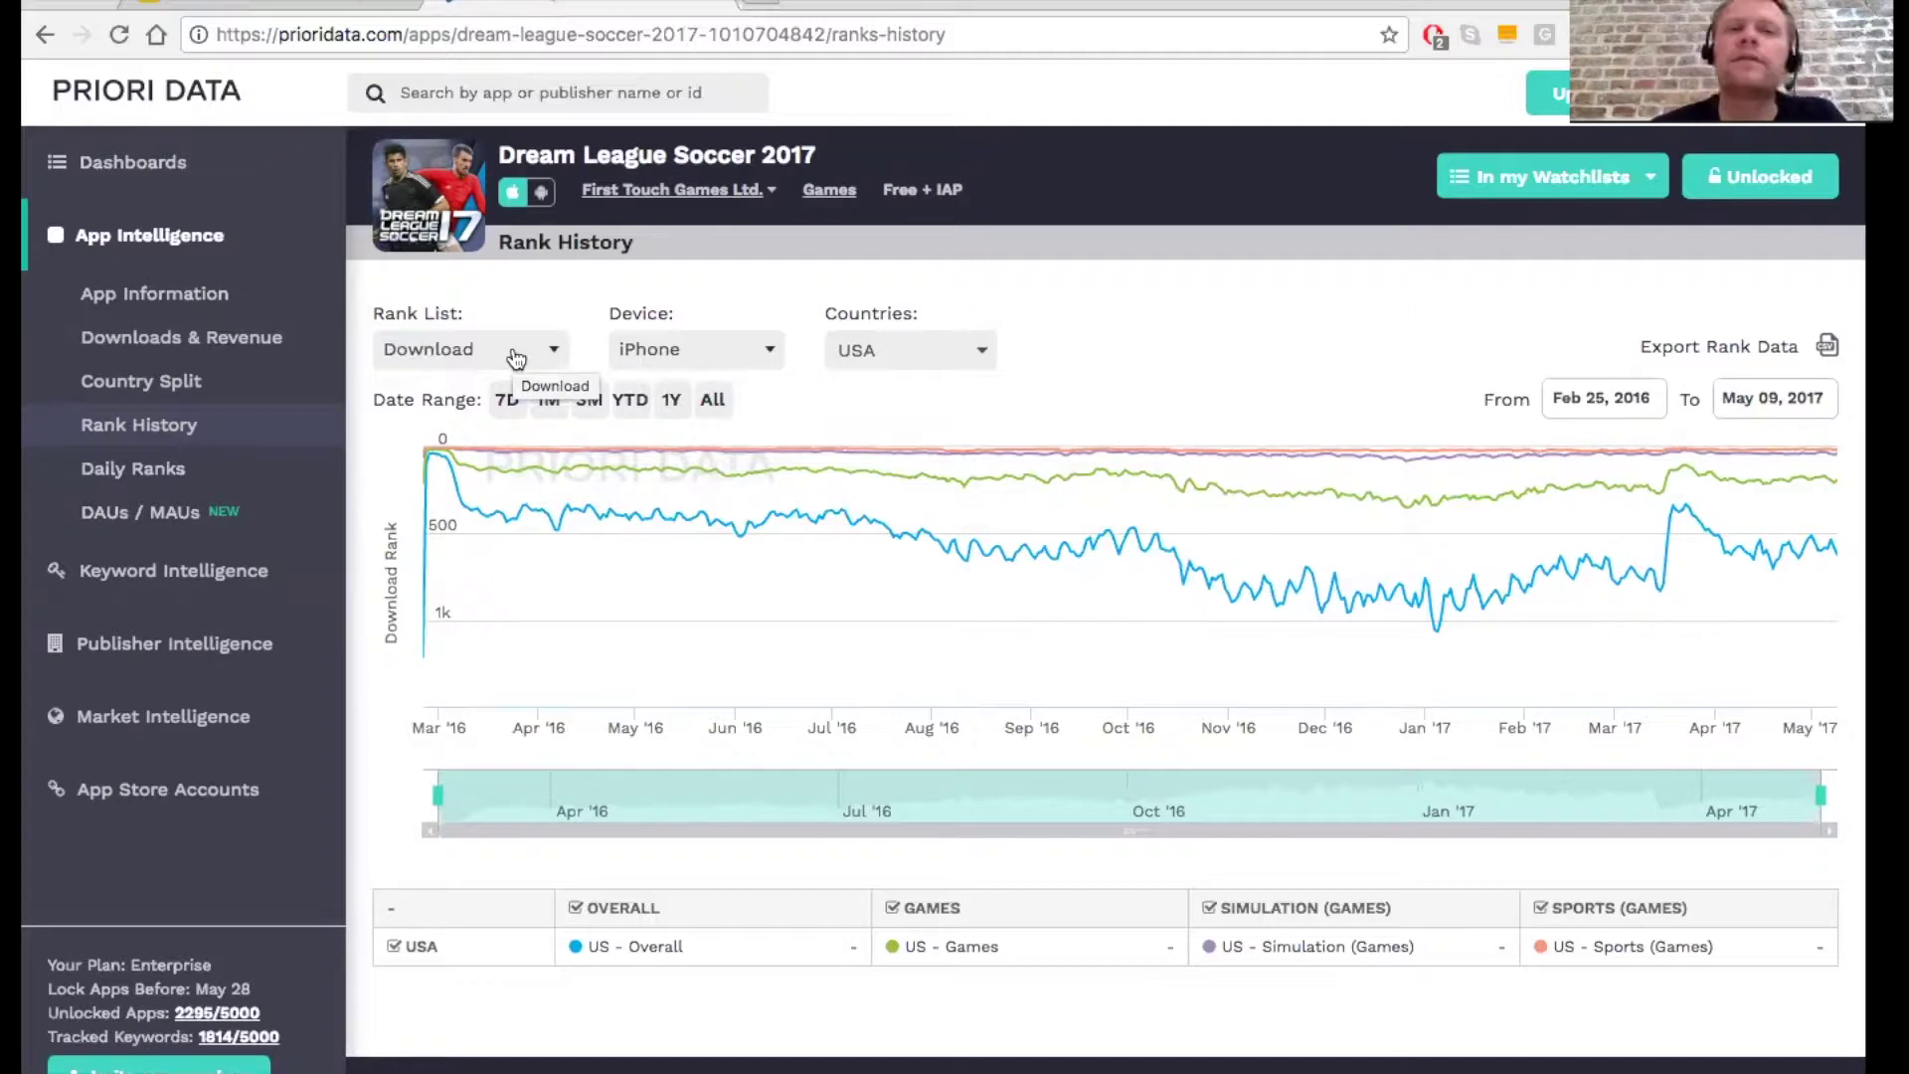
click(179, 481)
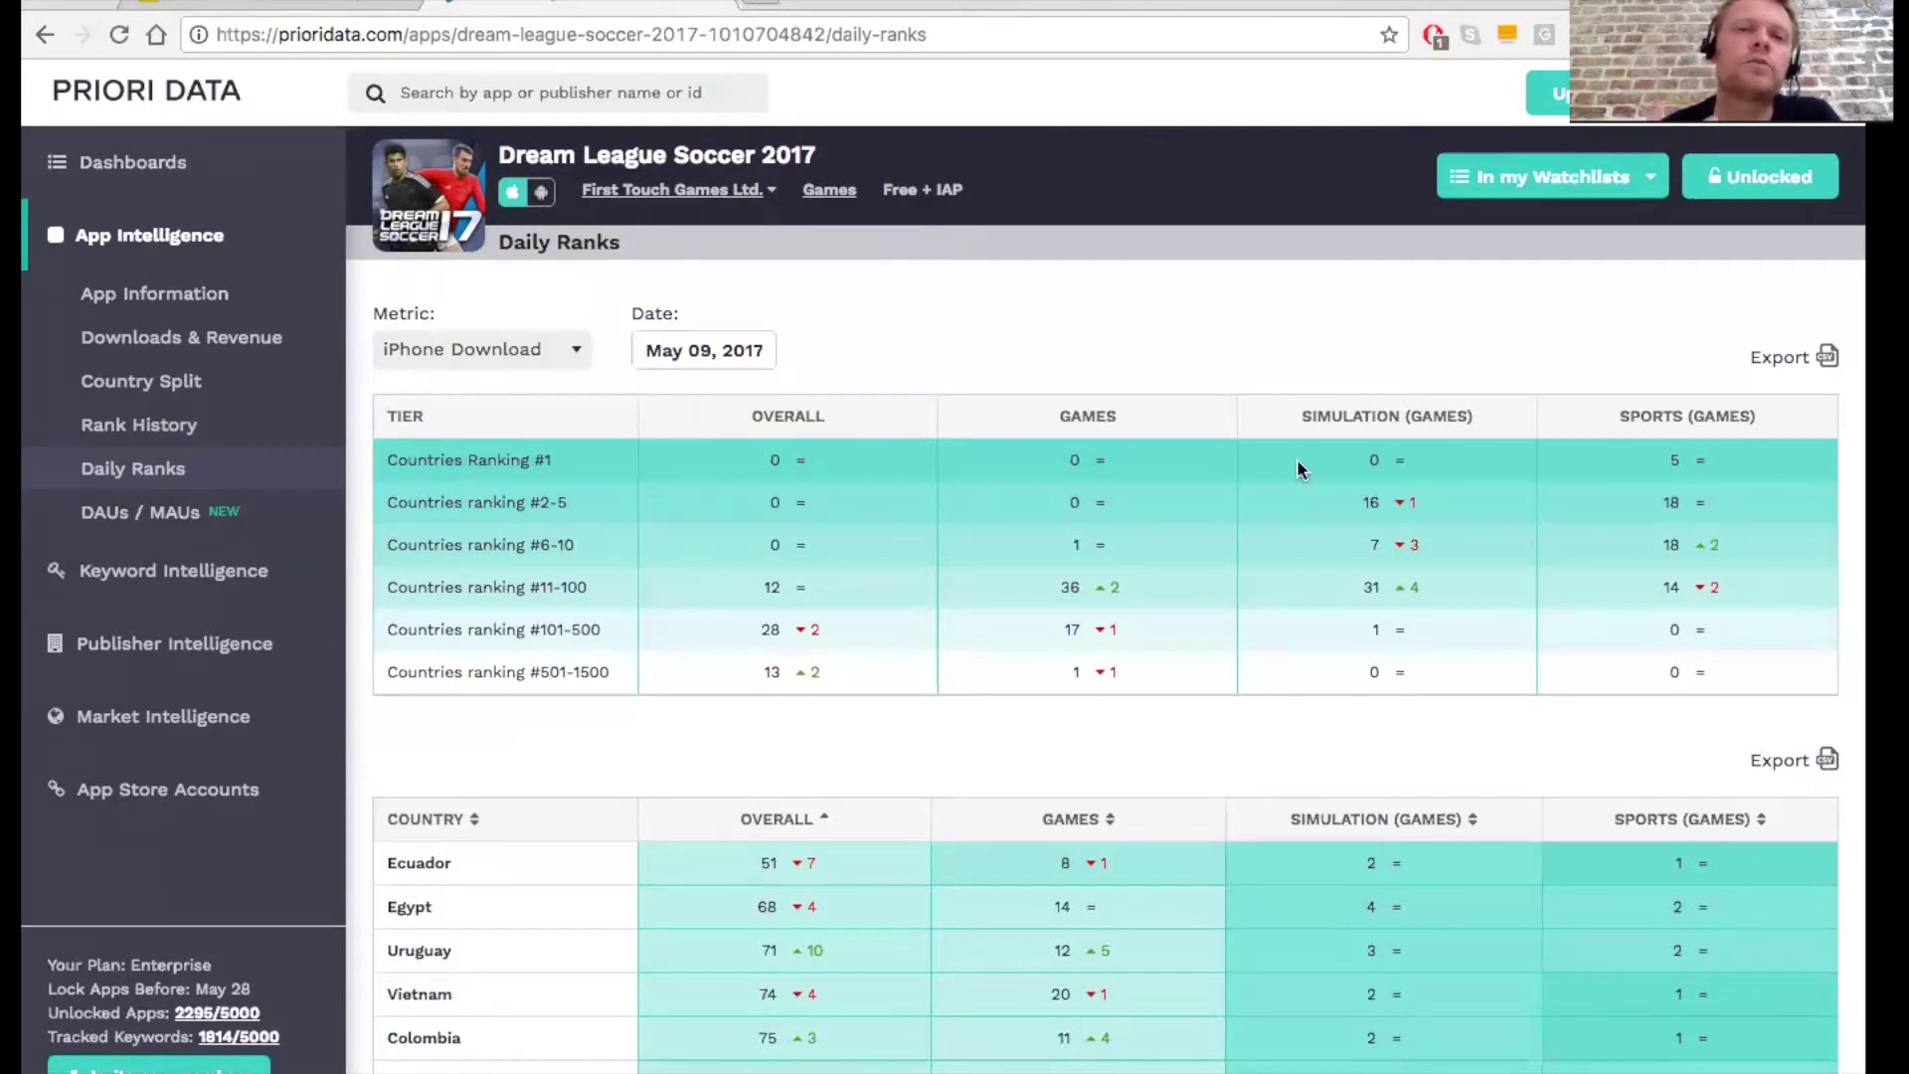
scroll(1296, 458, down, 5)
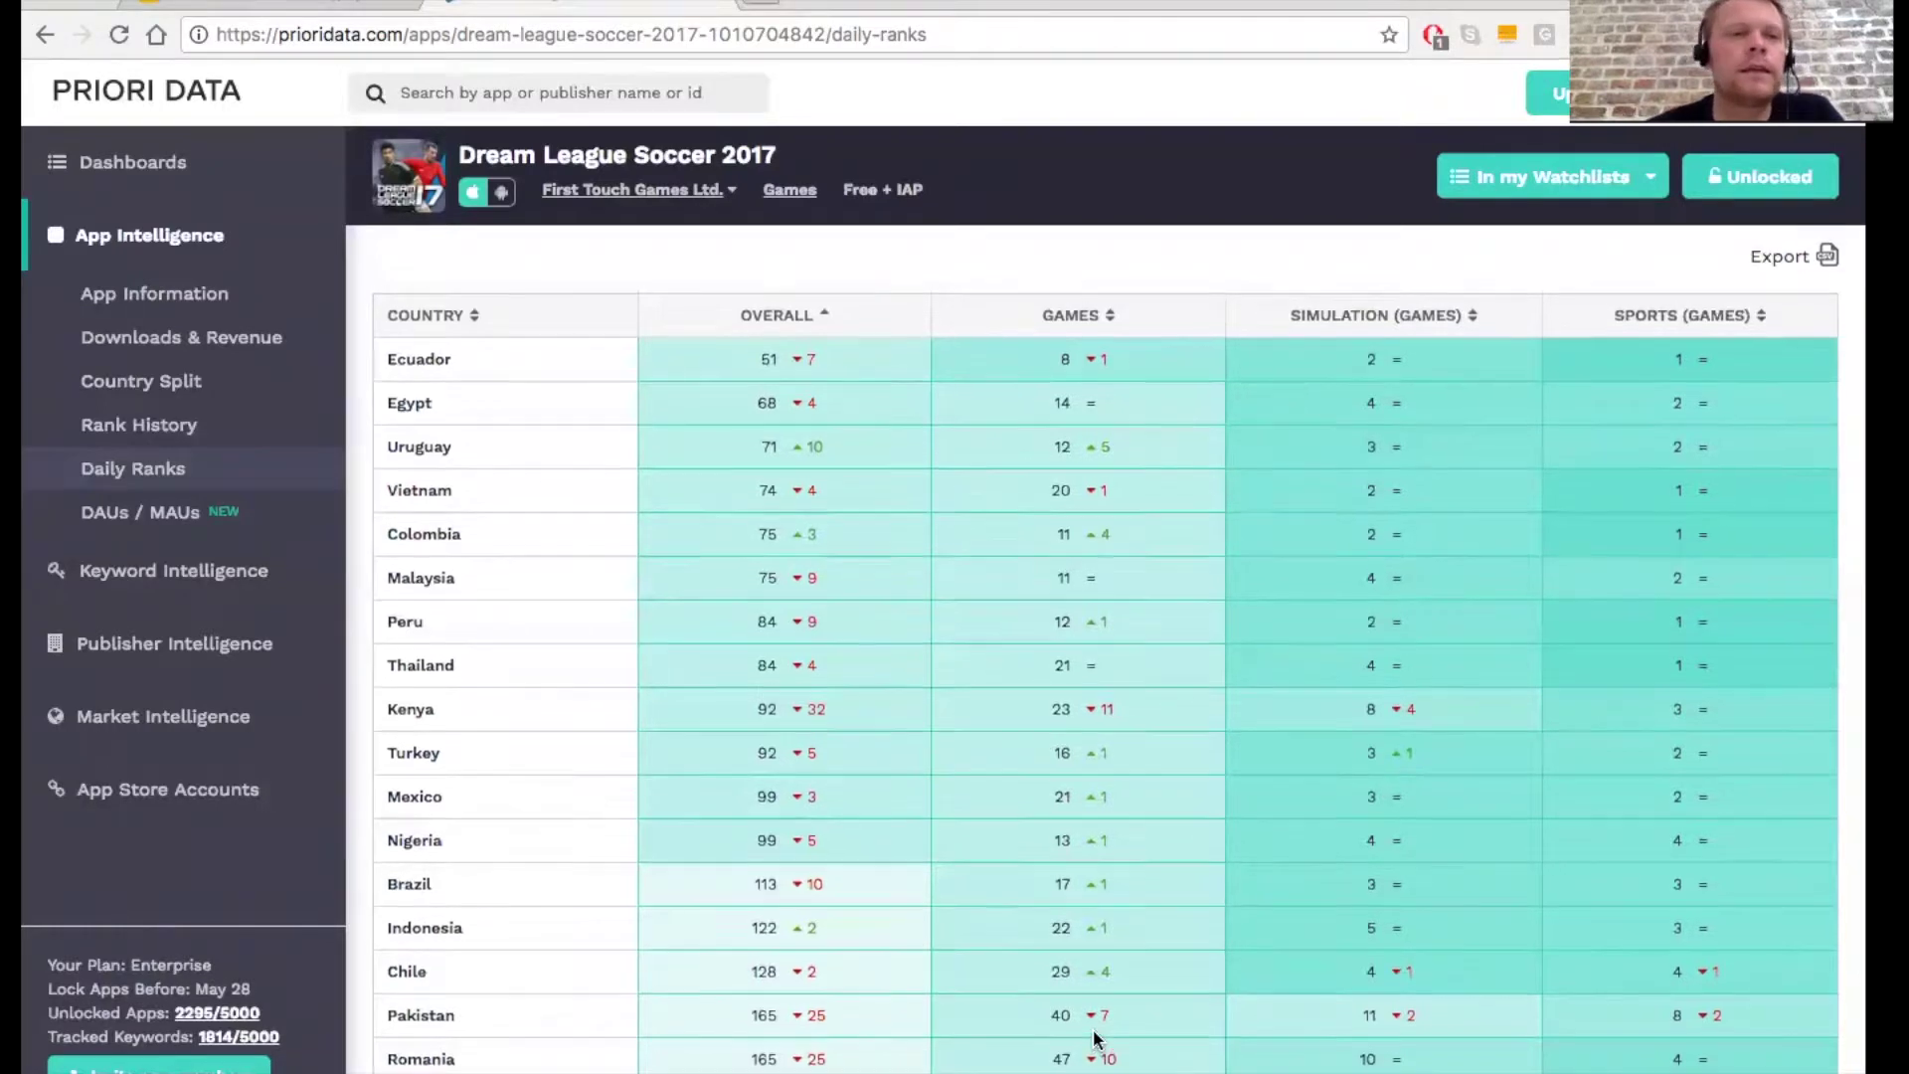
scroll(1094, 1036, up, 1)
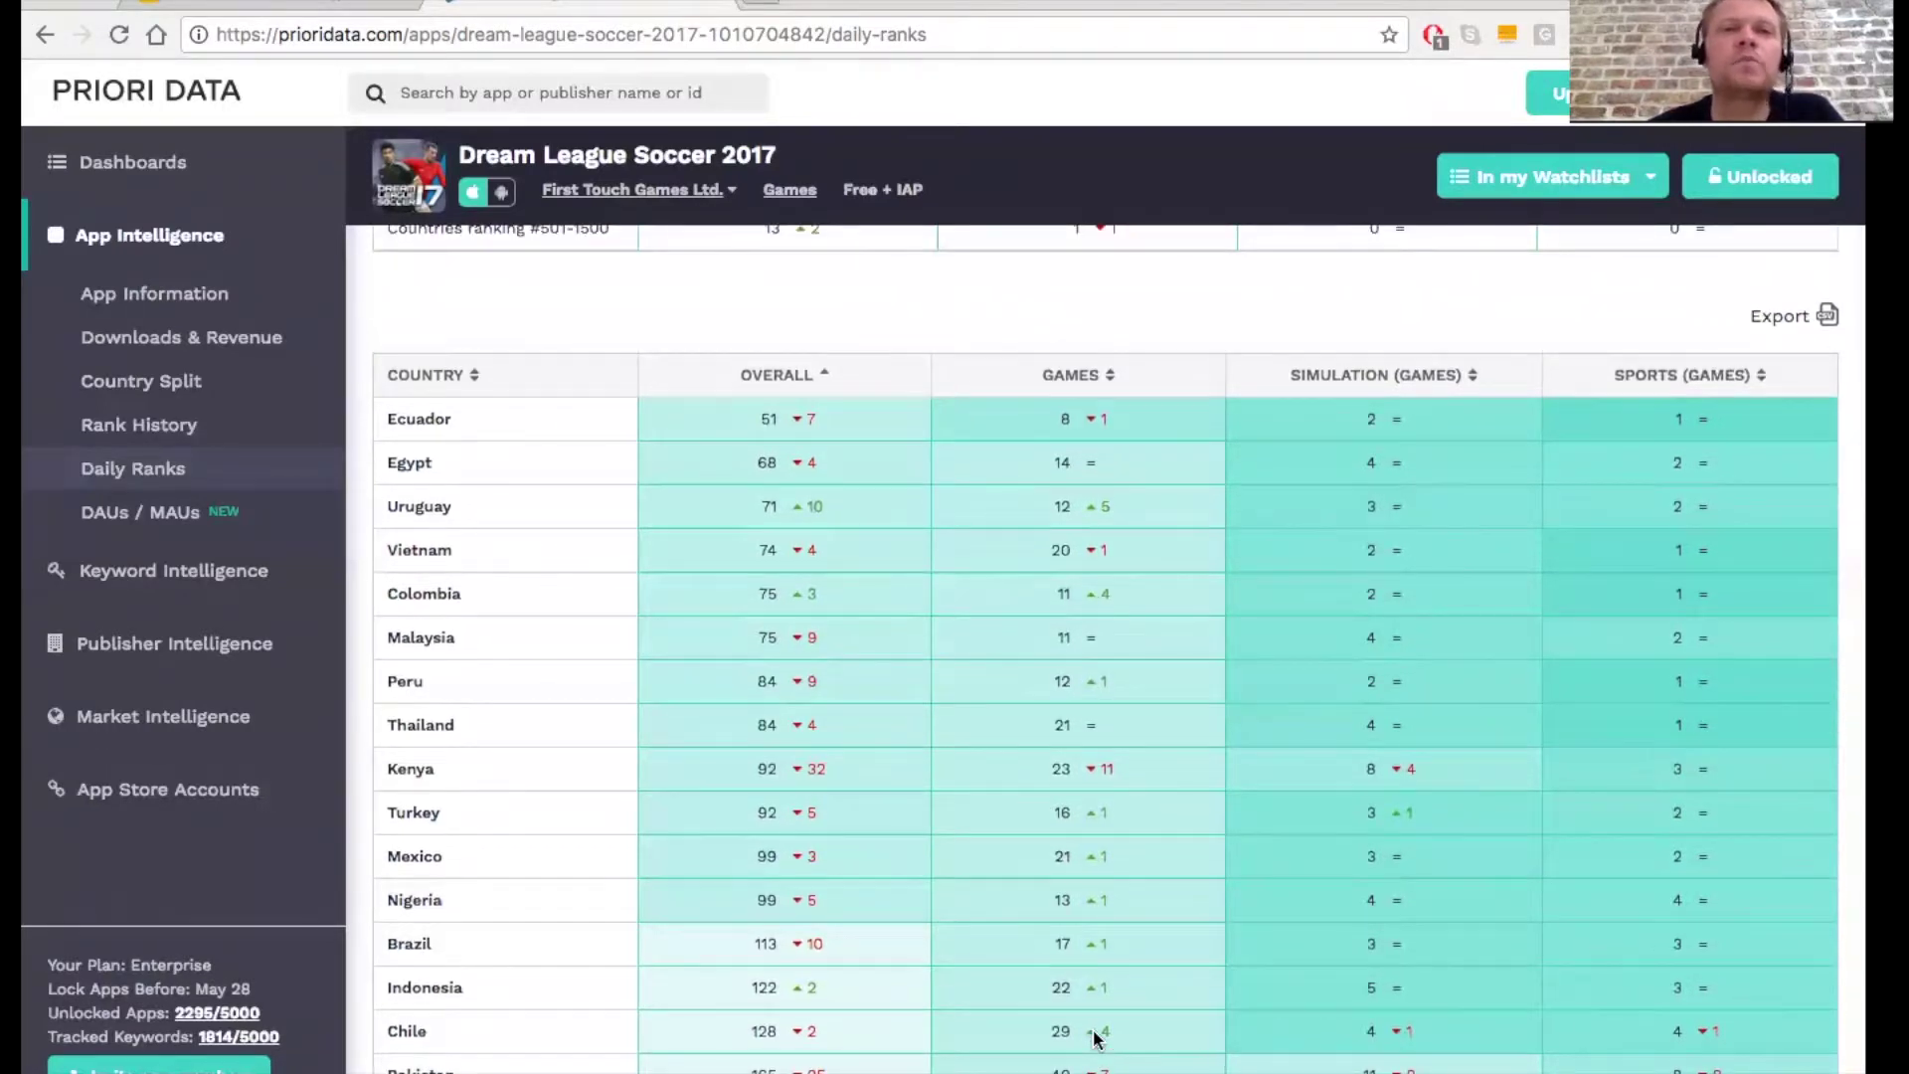
Step: Open the app's information page and examine its screenshots, description, release notes, in-app purchases and similar apps
click(140, 299)
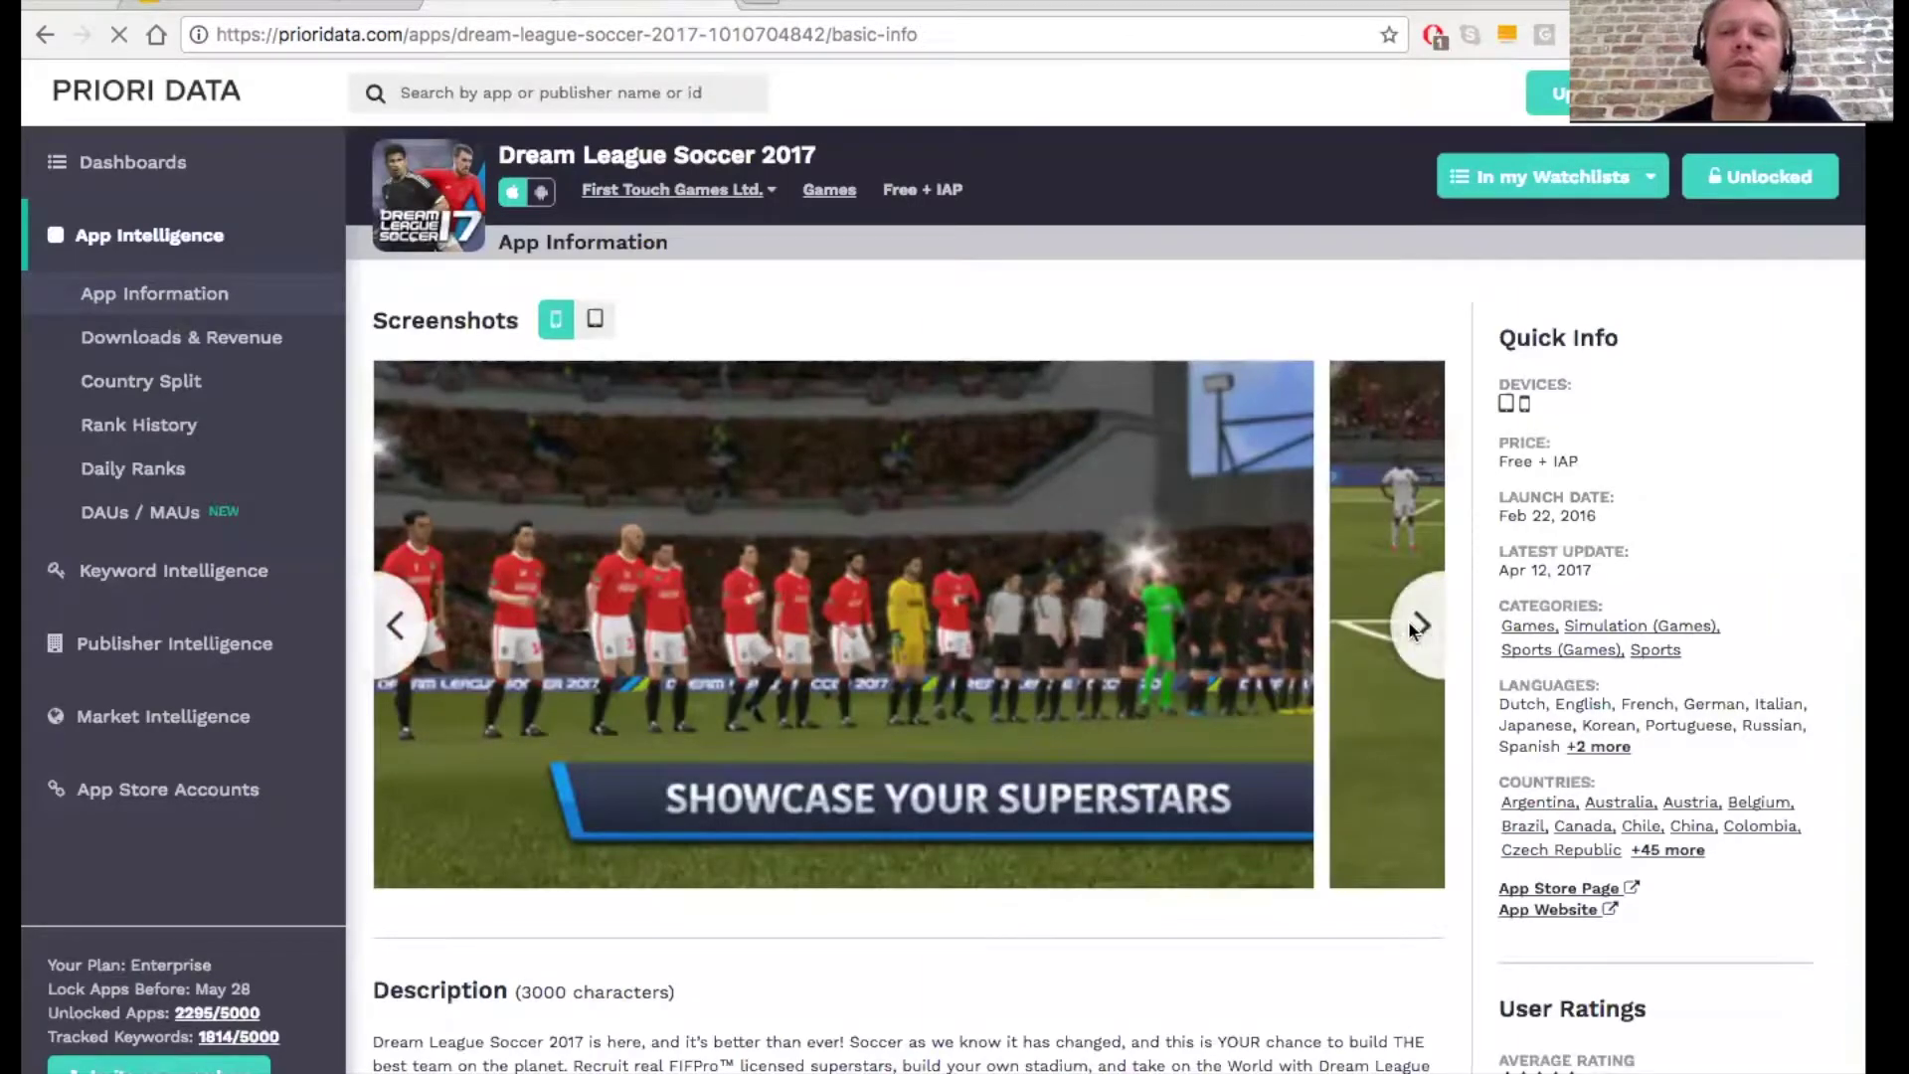
click(1416, 634)
scroll(1038, 607, down, 4)
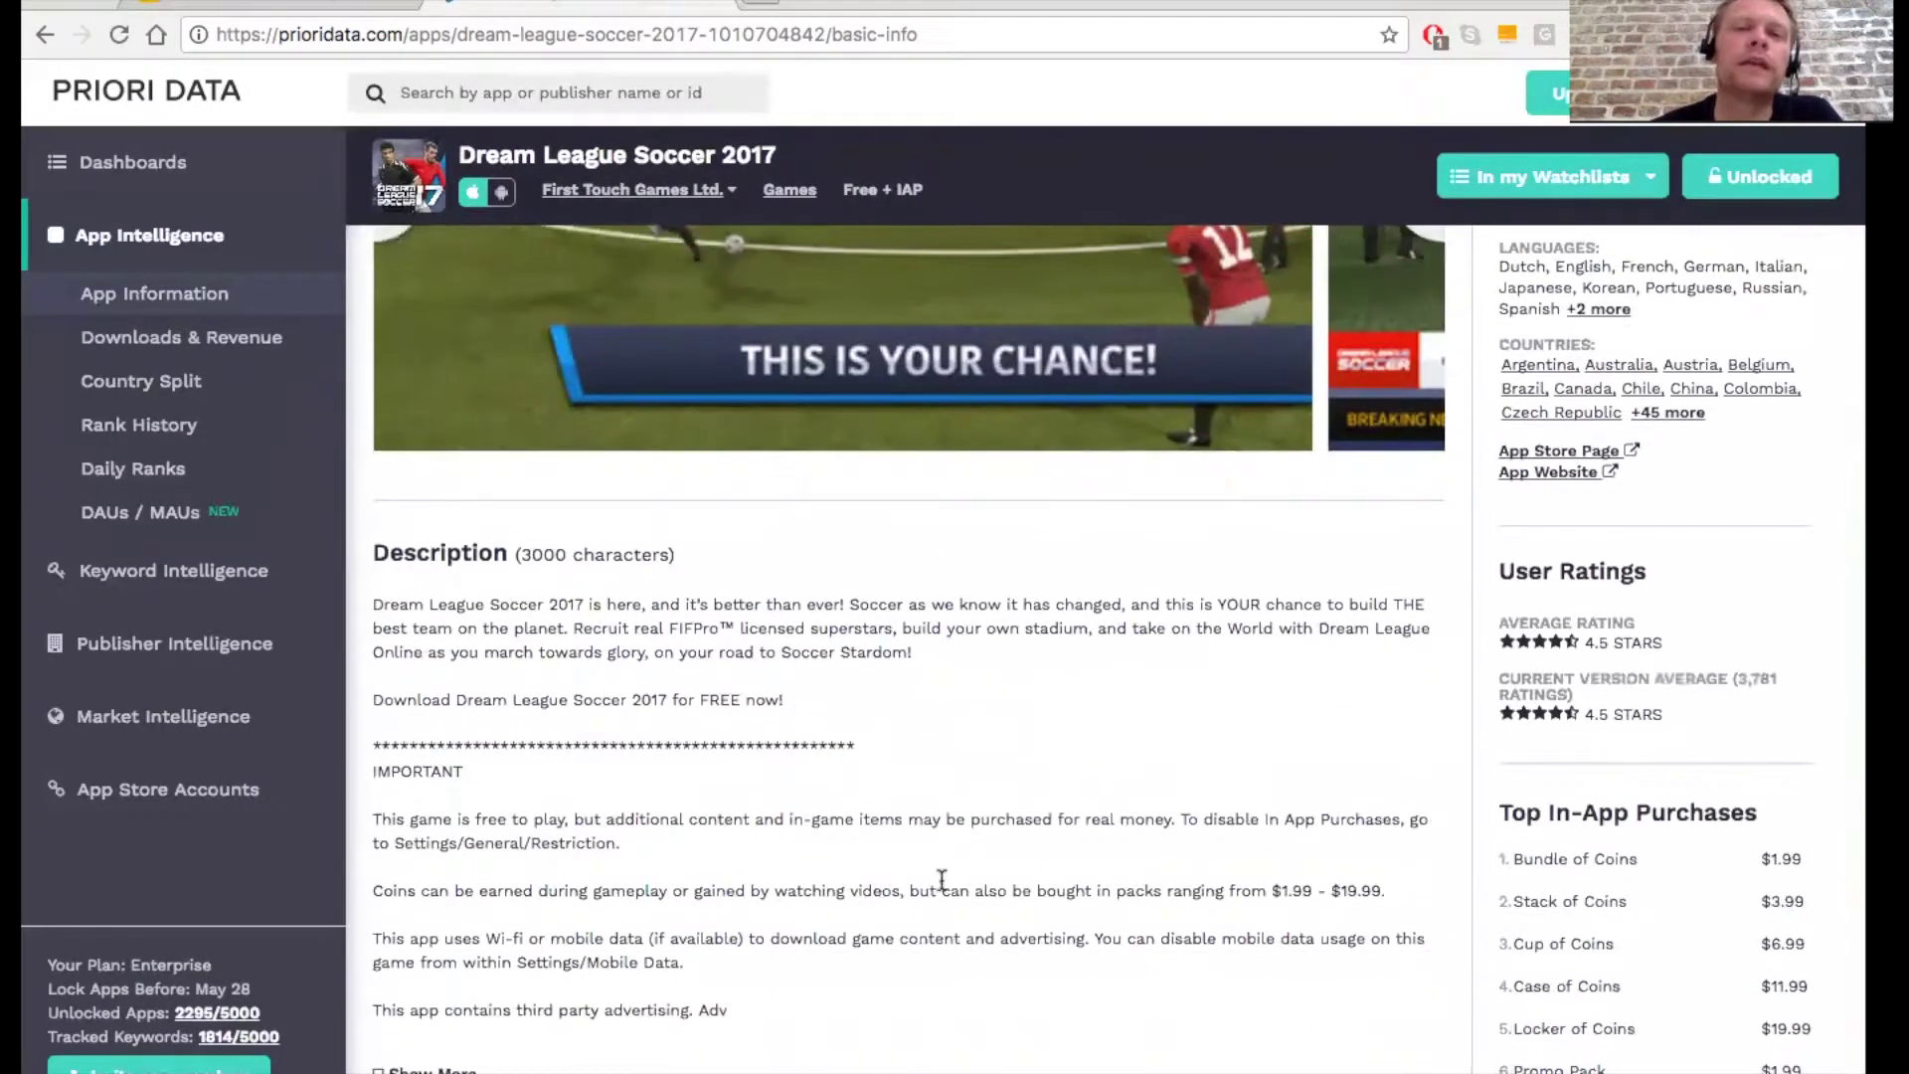
scroll(957, 896, up, 2)
scroll(958, 896, up, 3)
scroll(957, 896, down, 4)
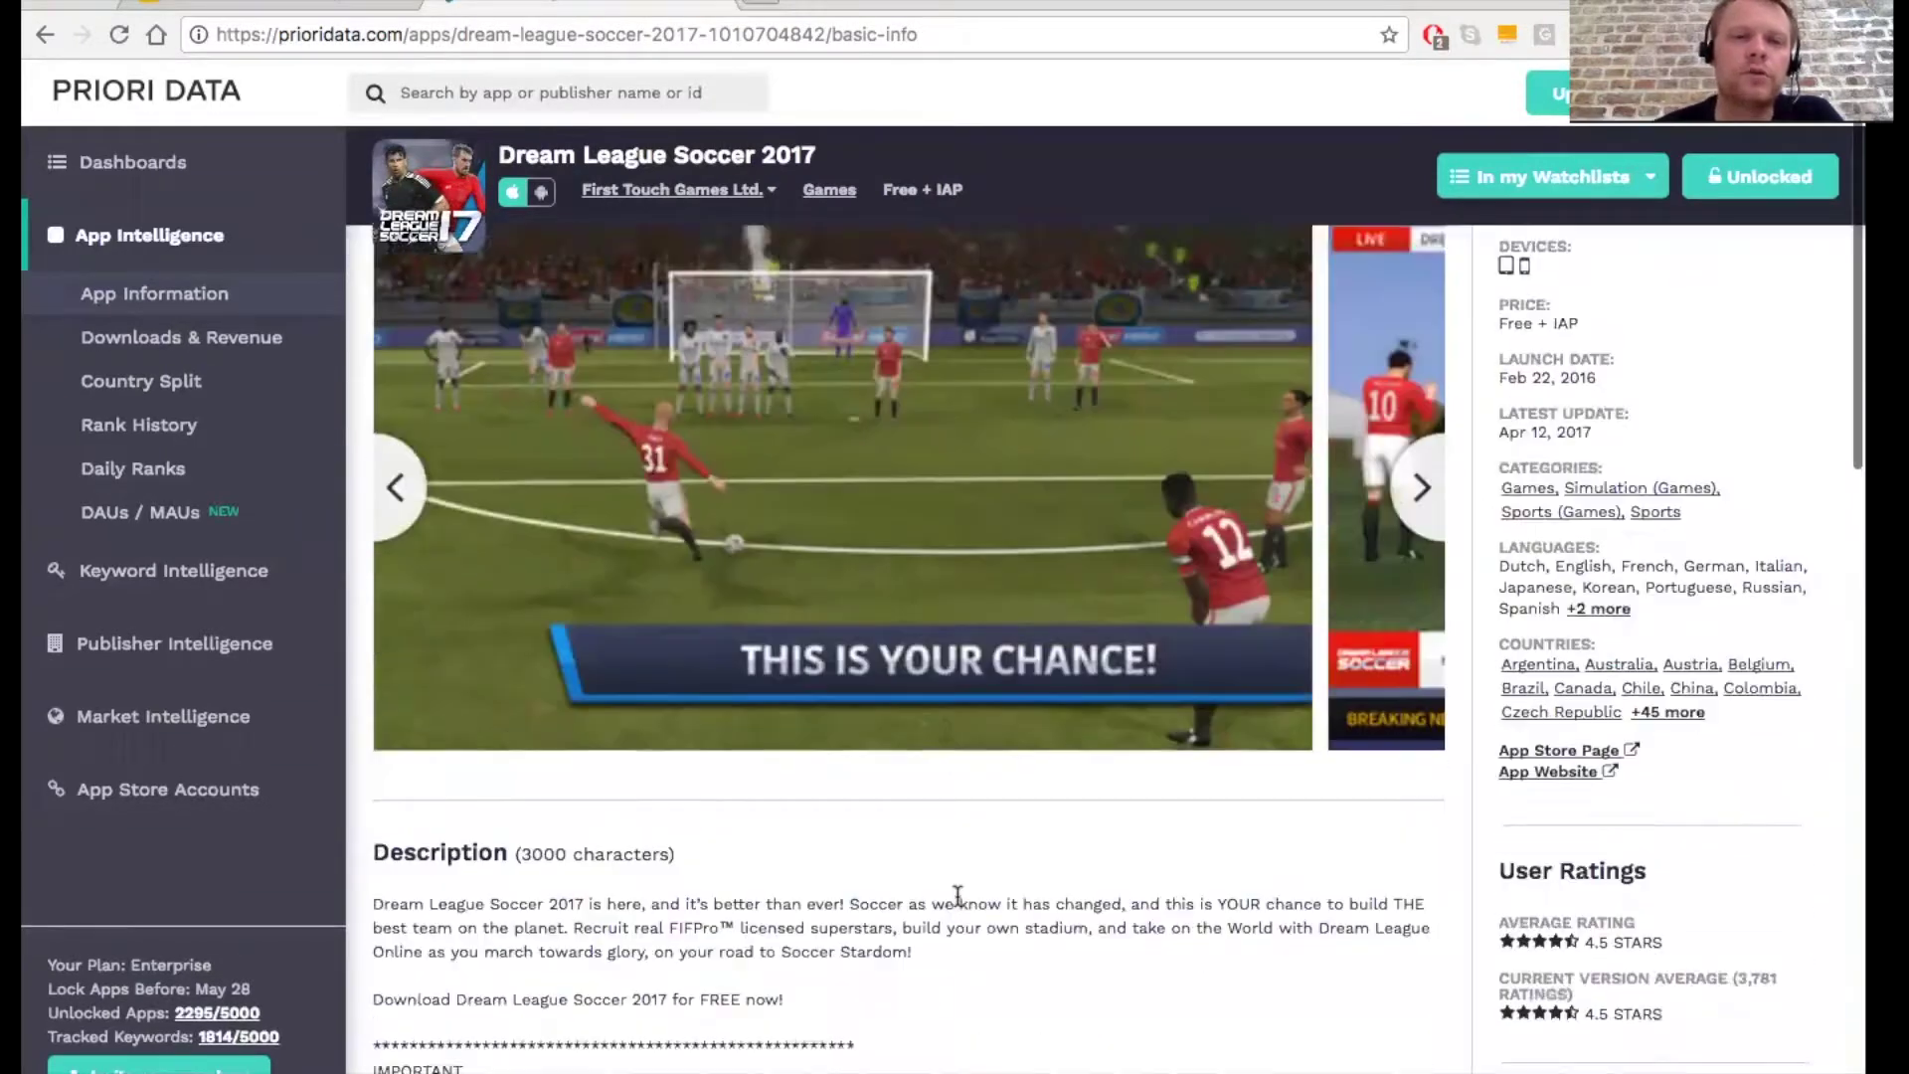
scroll(743, 864, down, 8)
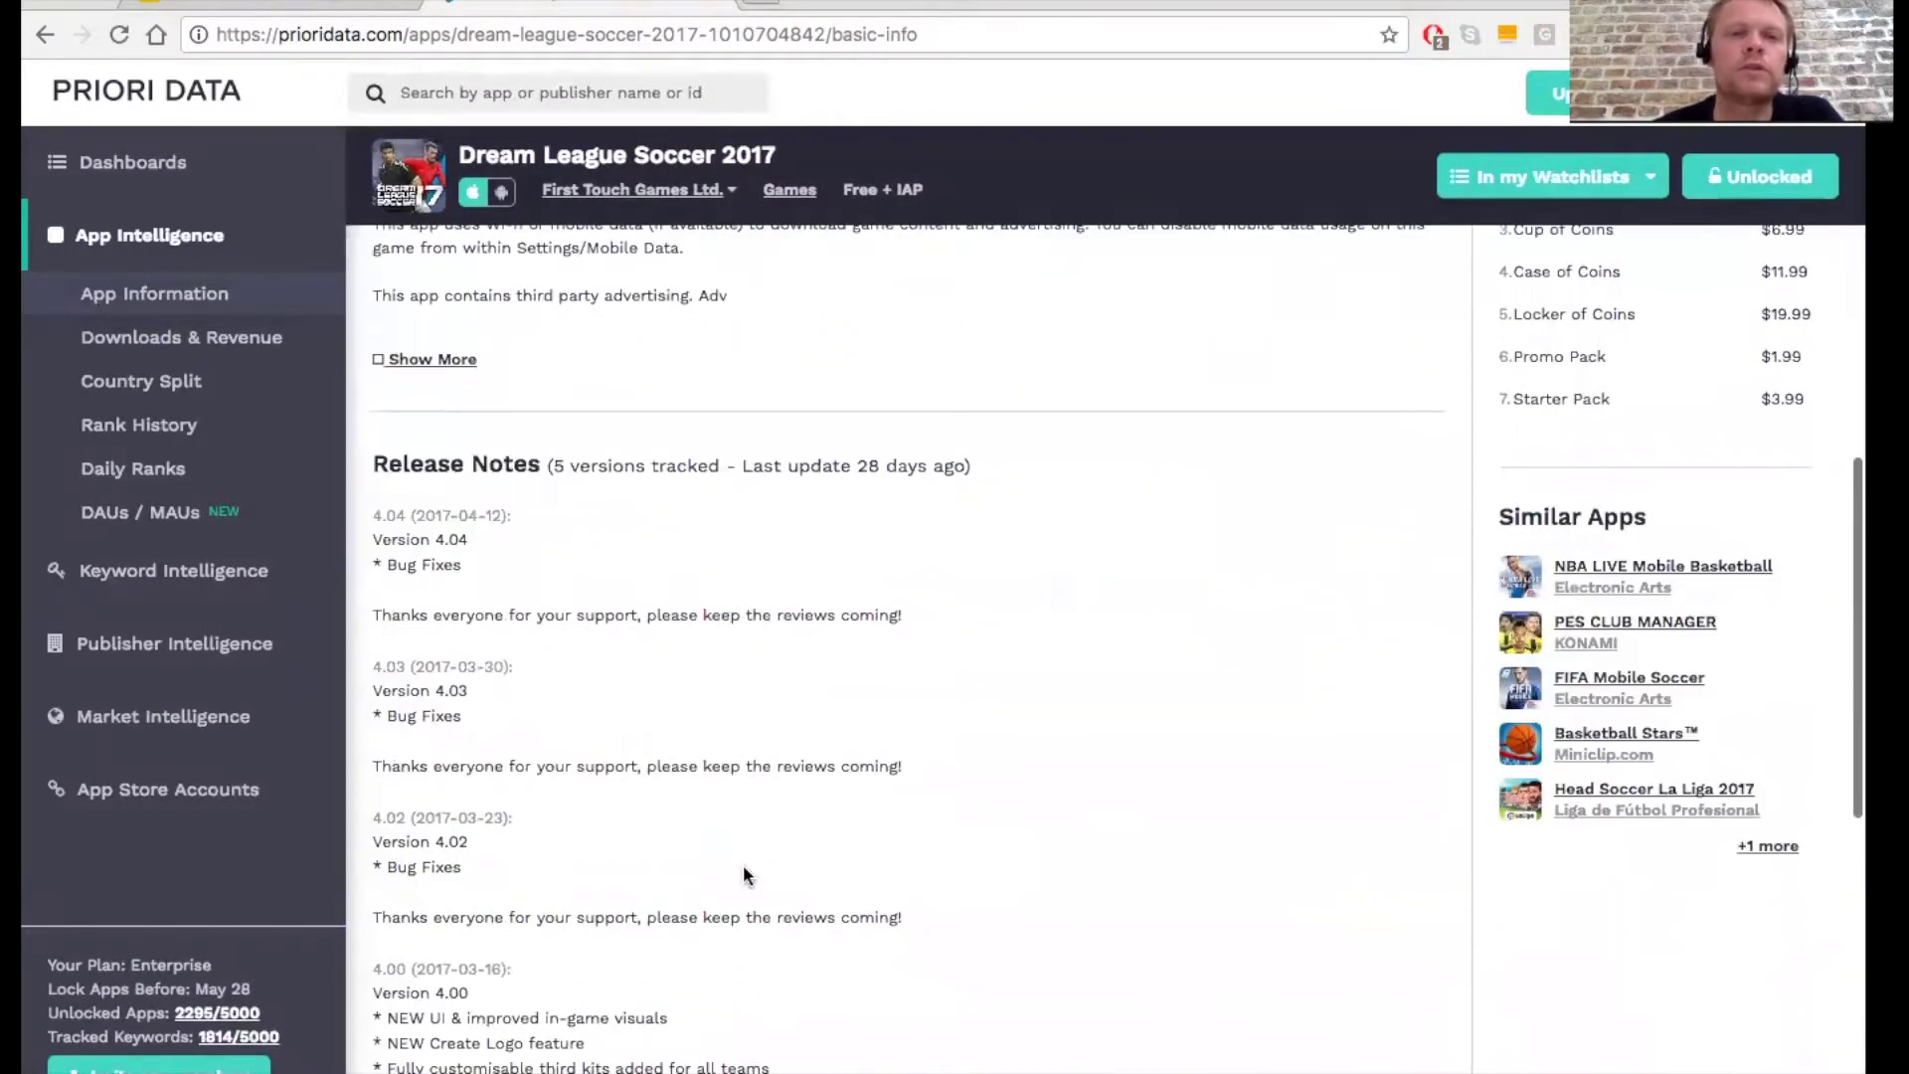
scroll(746, 875, up, 10)
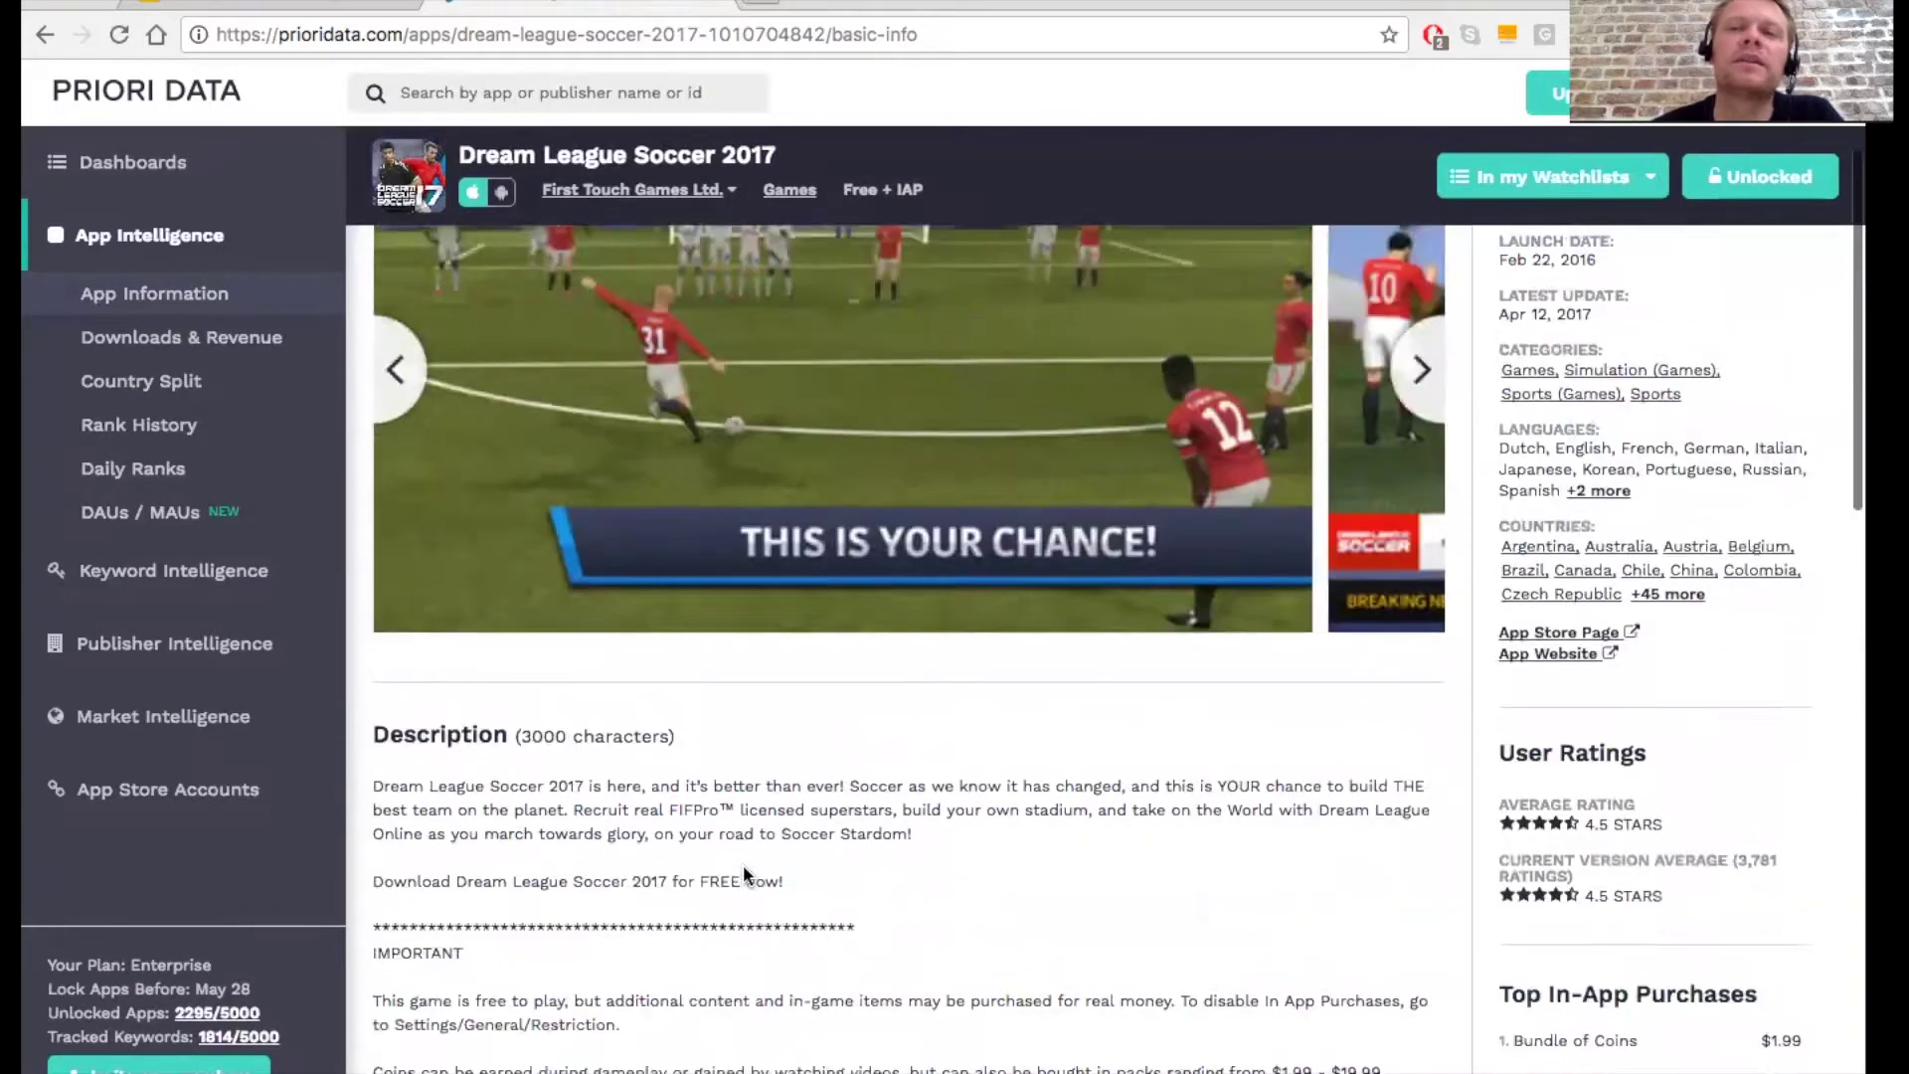
scroll(742, 863, up, 3)
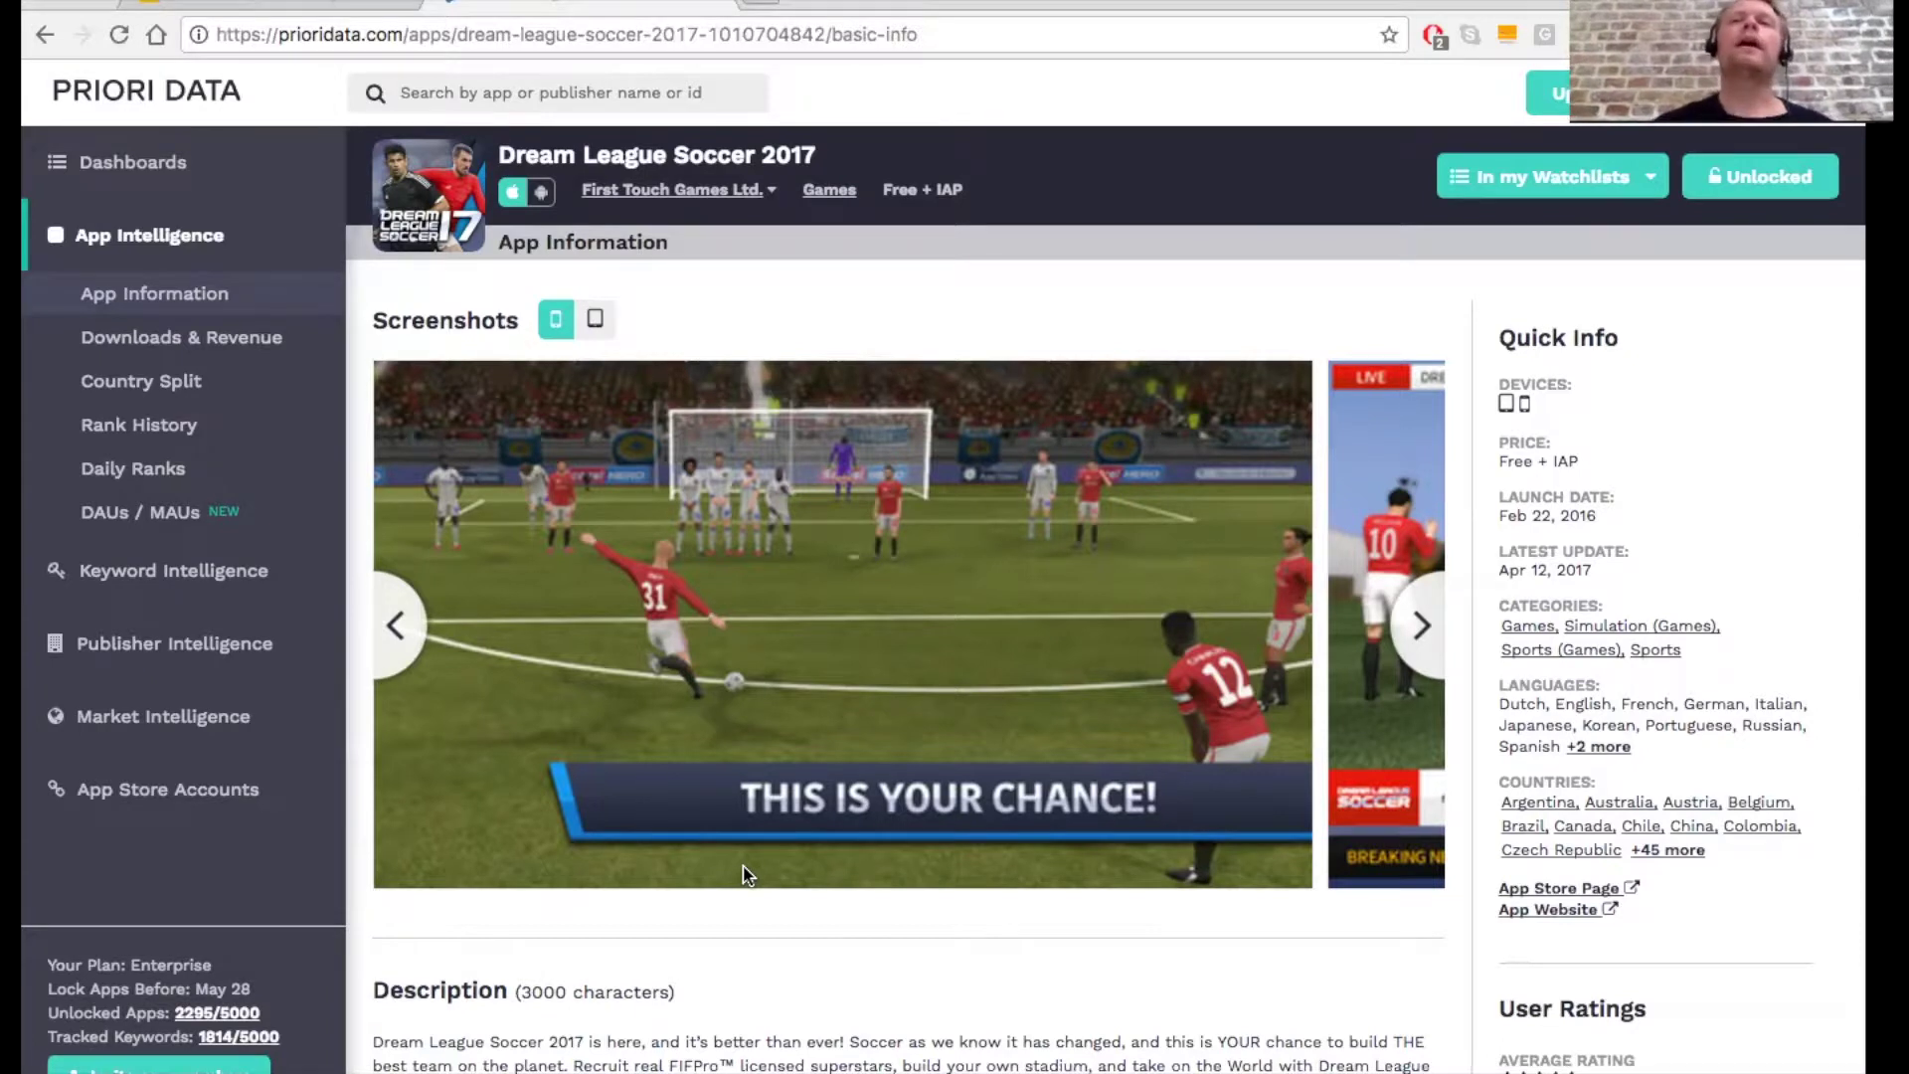
Step: Check the app's watchlist assignment options and open the Football (yes, soccer) Games watchlist
click(1651, 198)
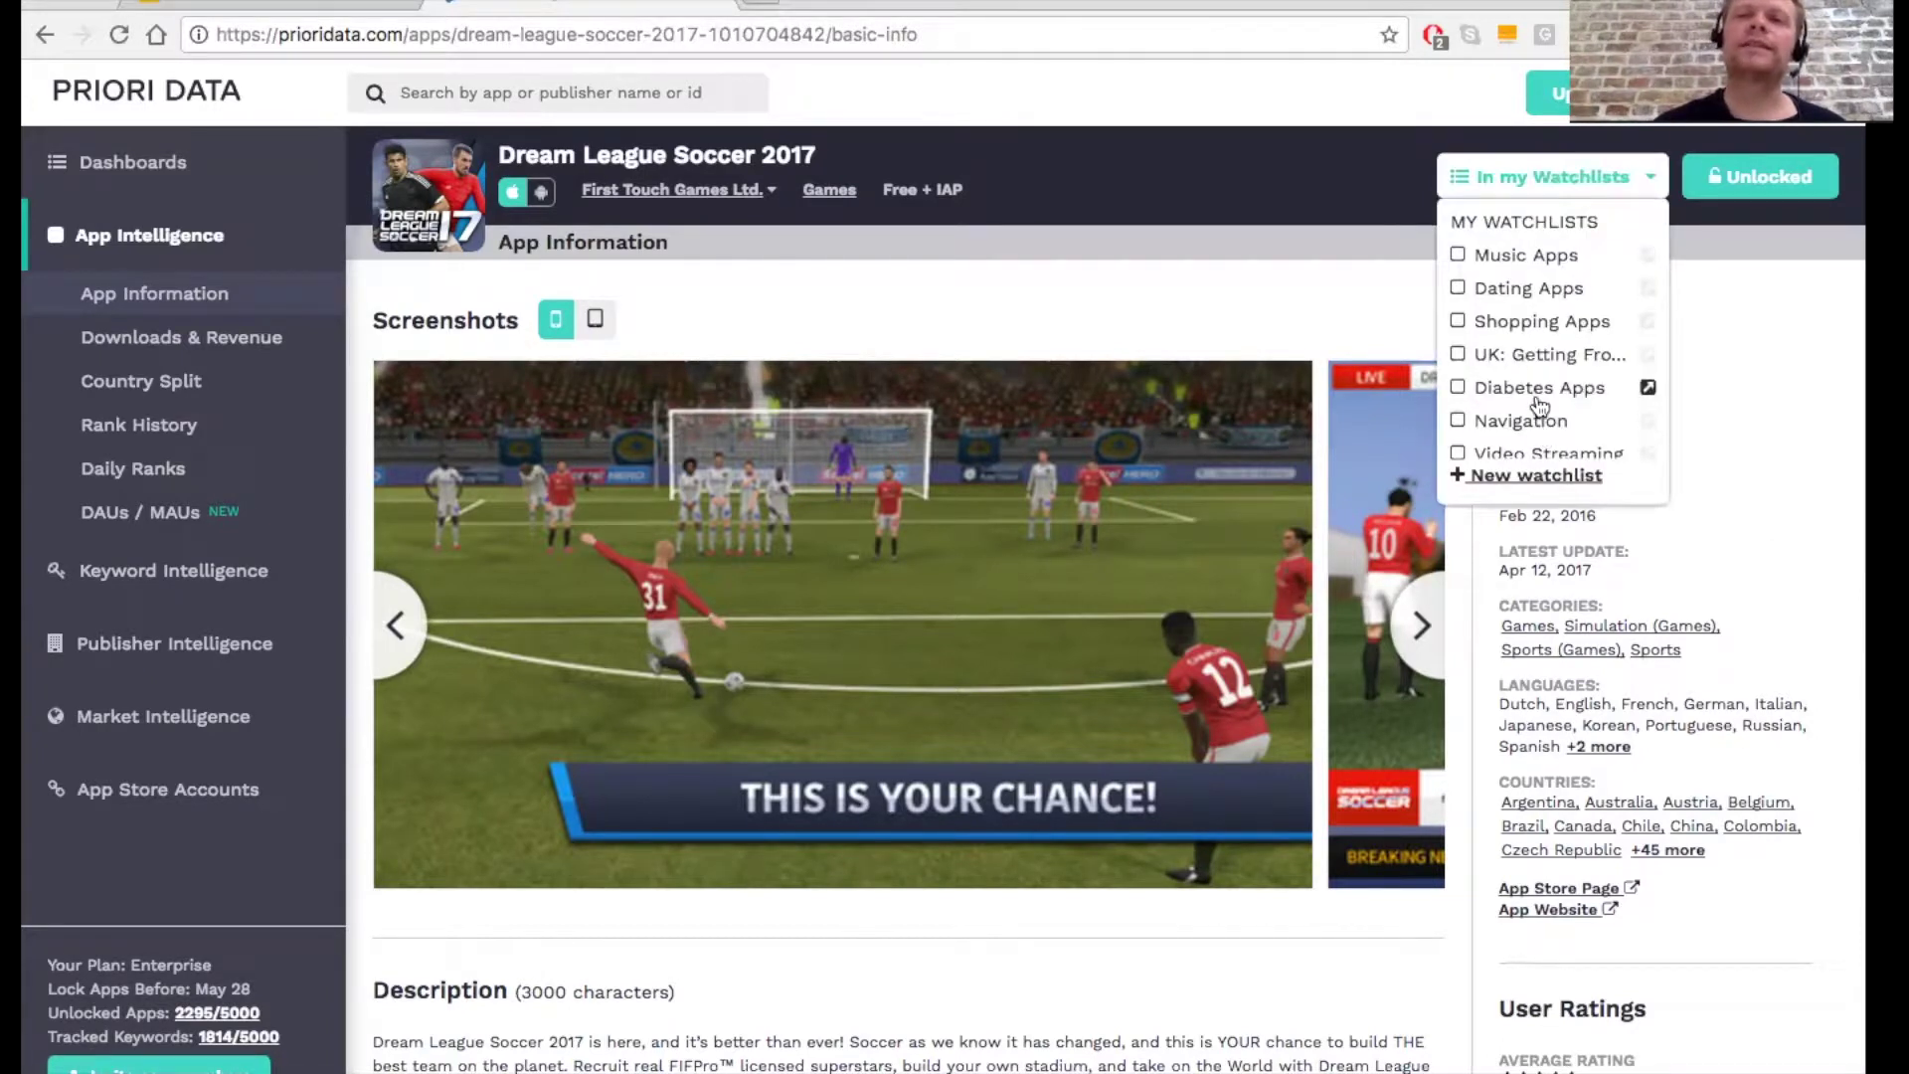
click(1715, 326)
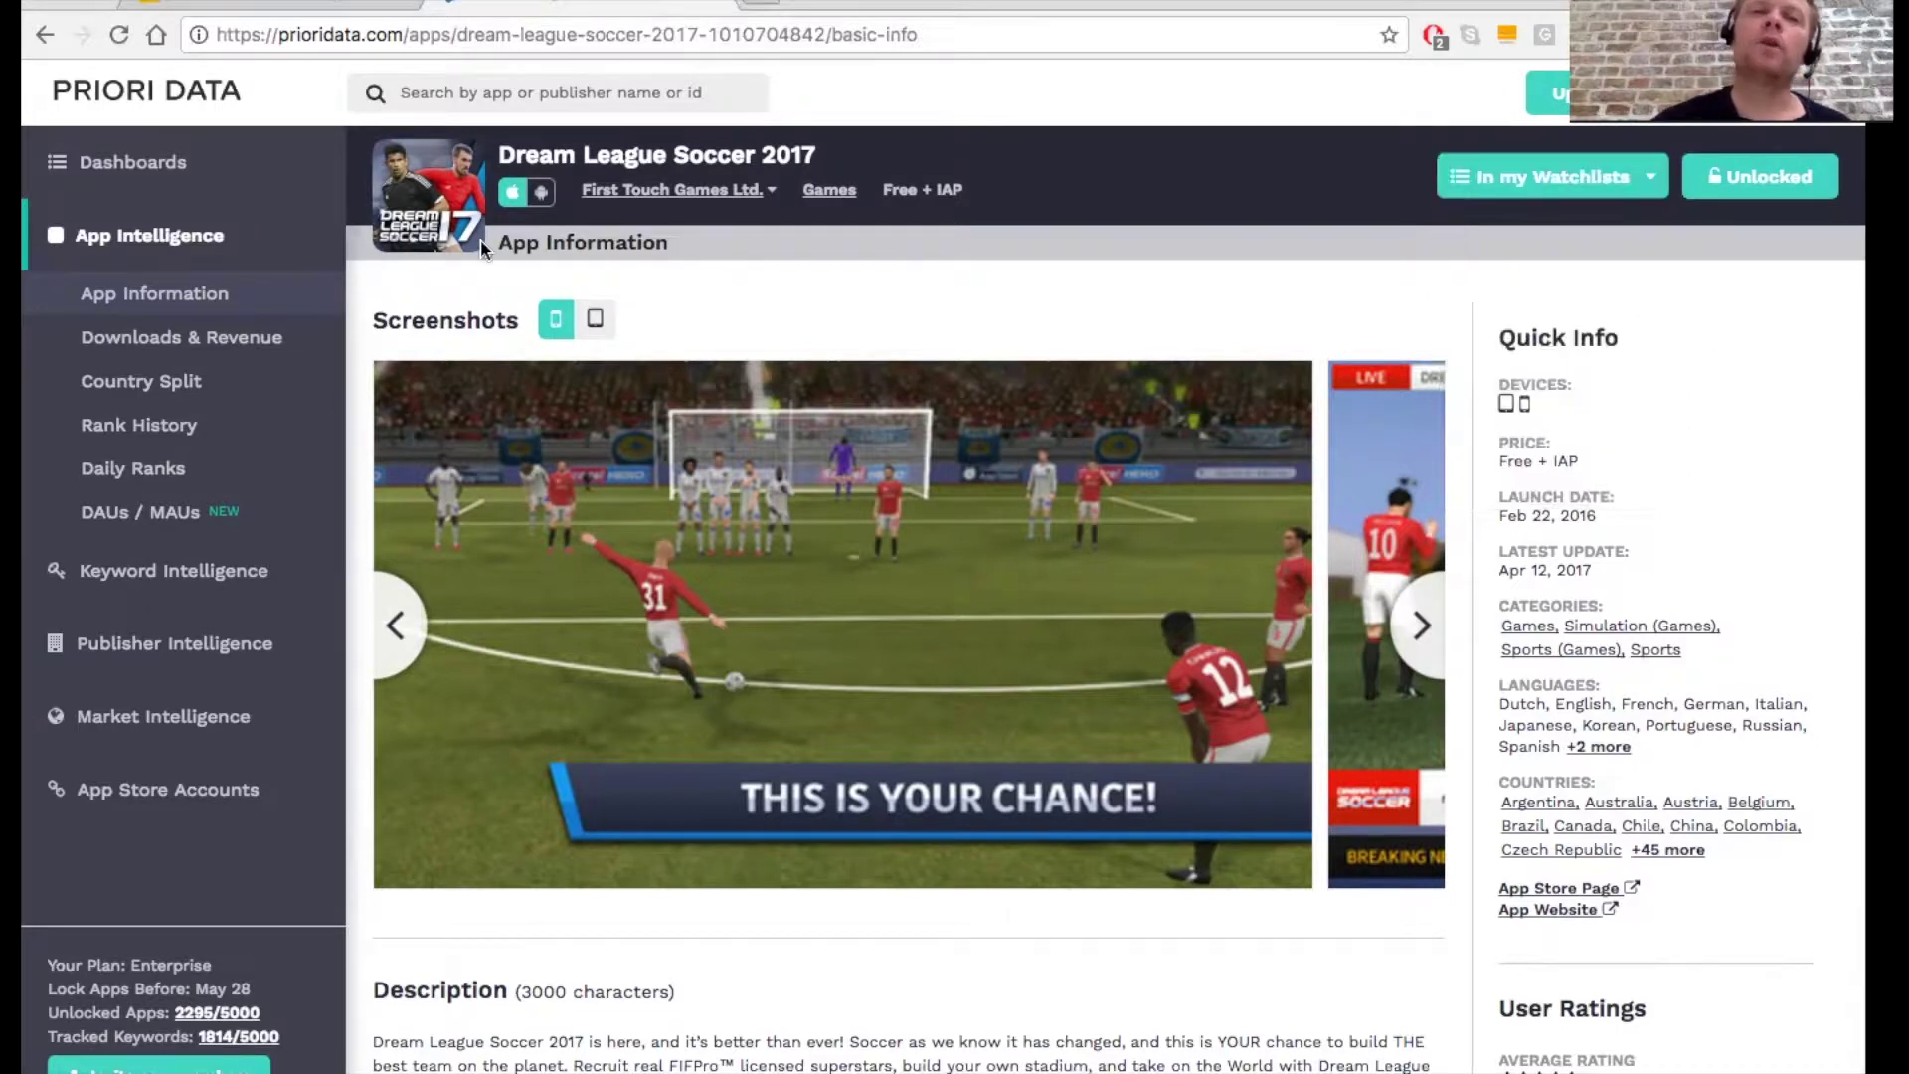
click(151, 164)
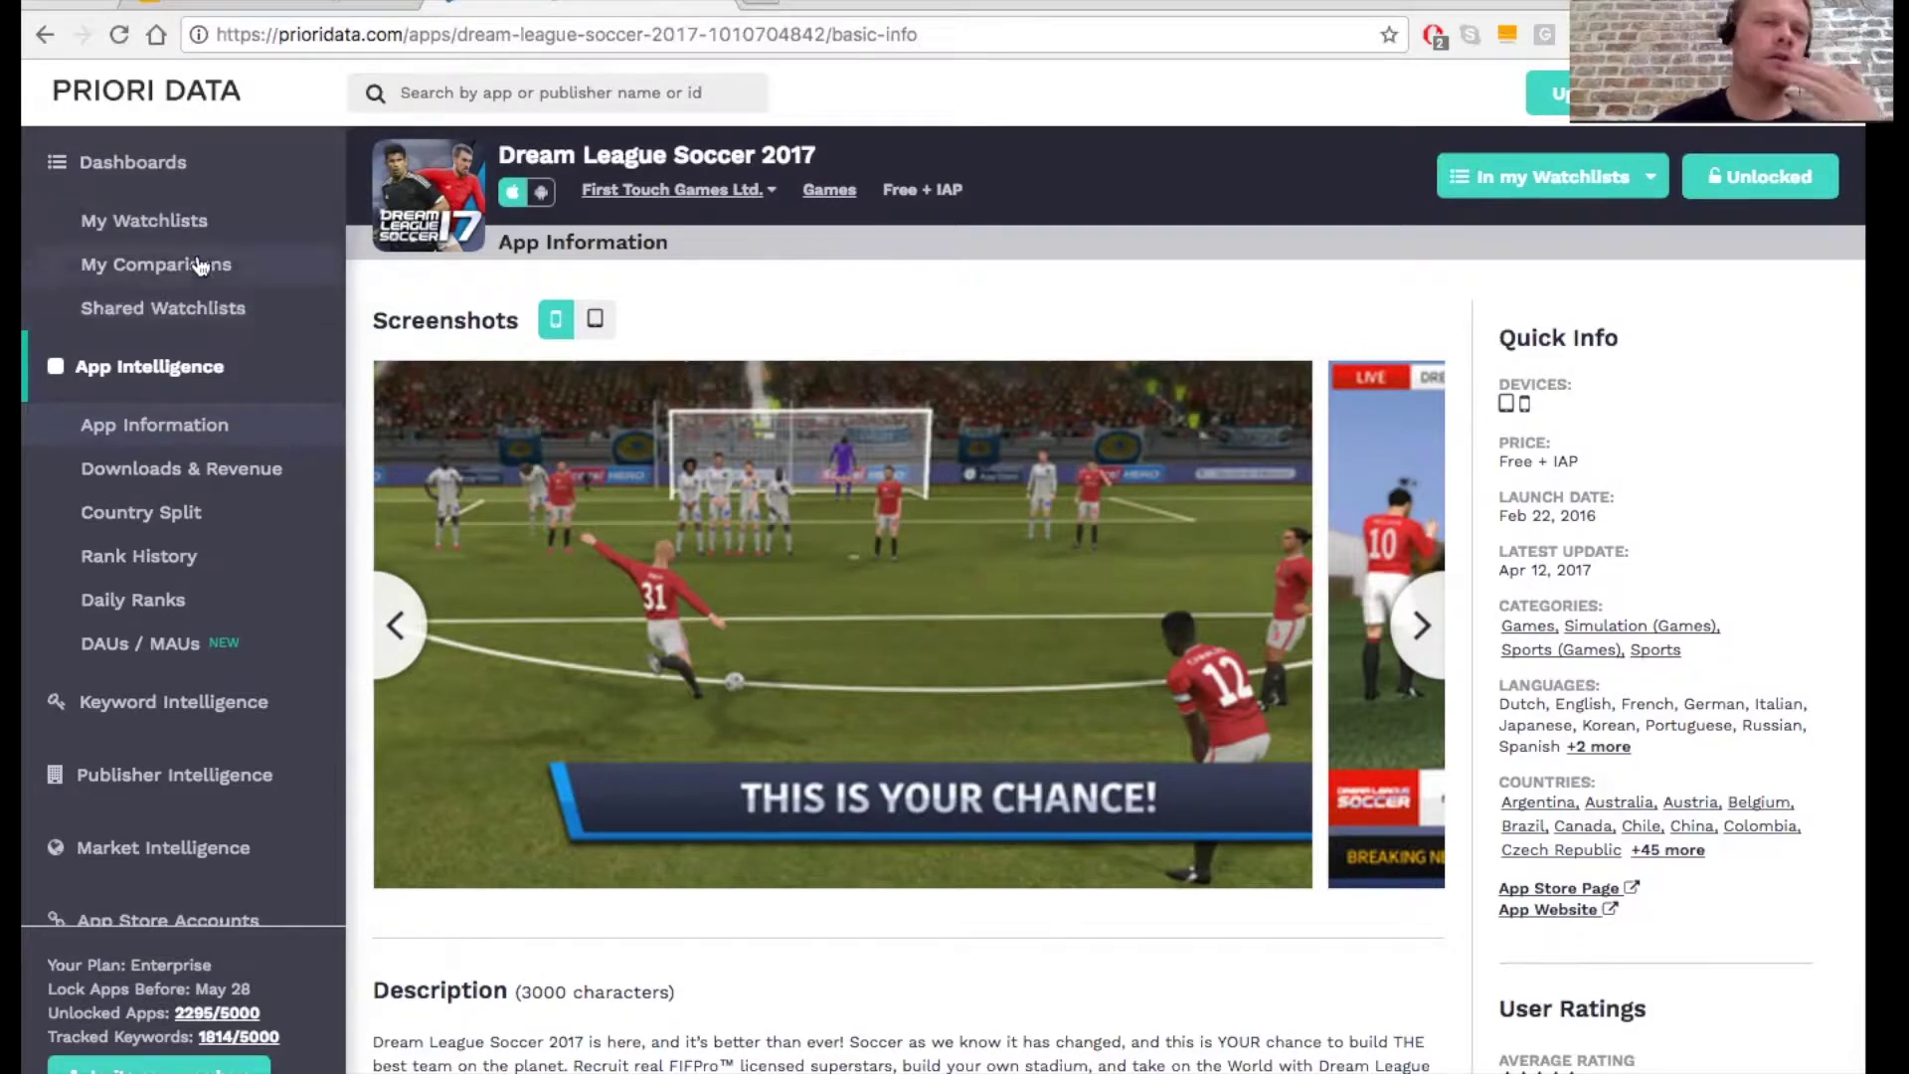
click(174, 228)
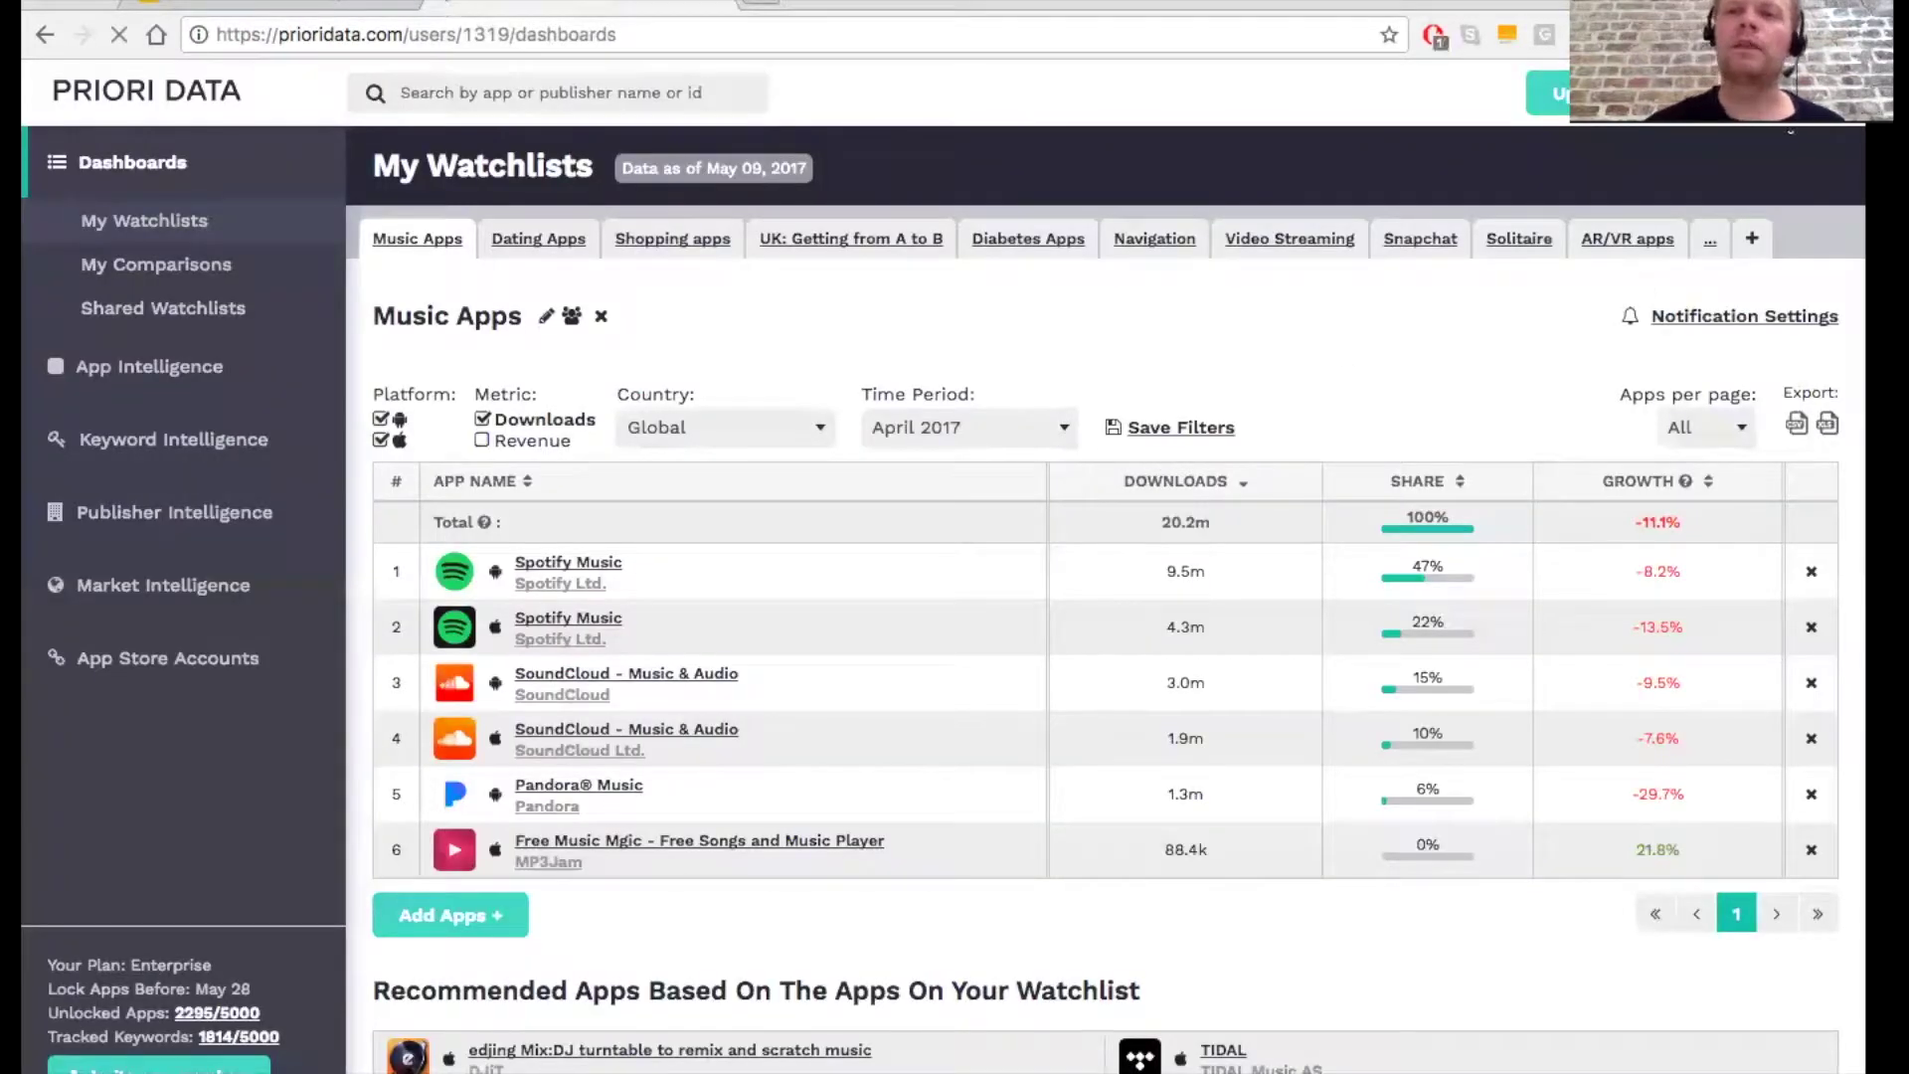
click(1710, 240)
click(1612, 487)
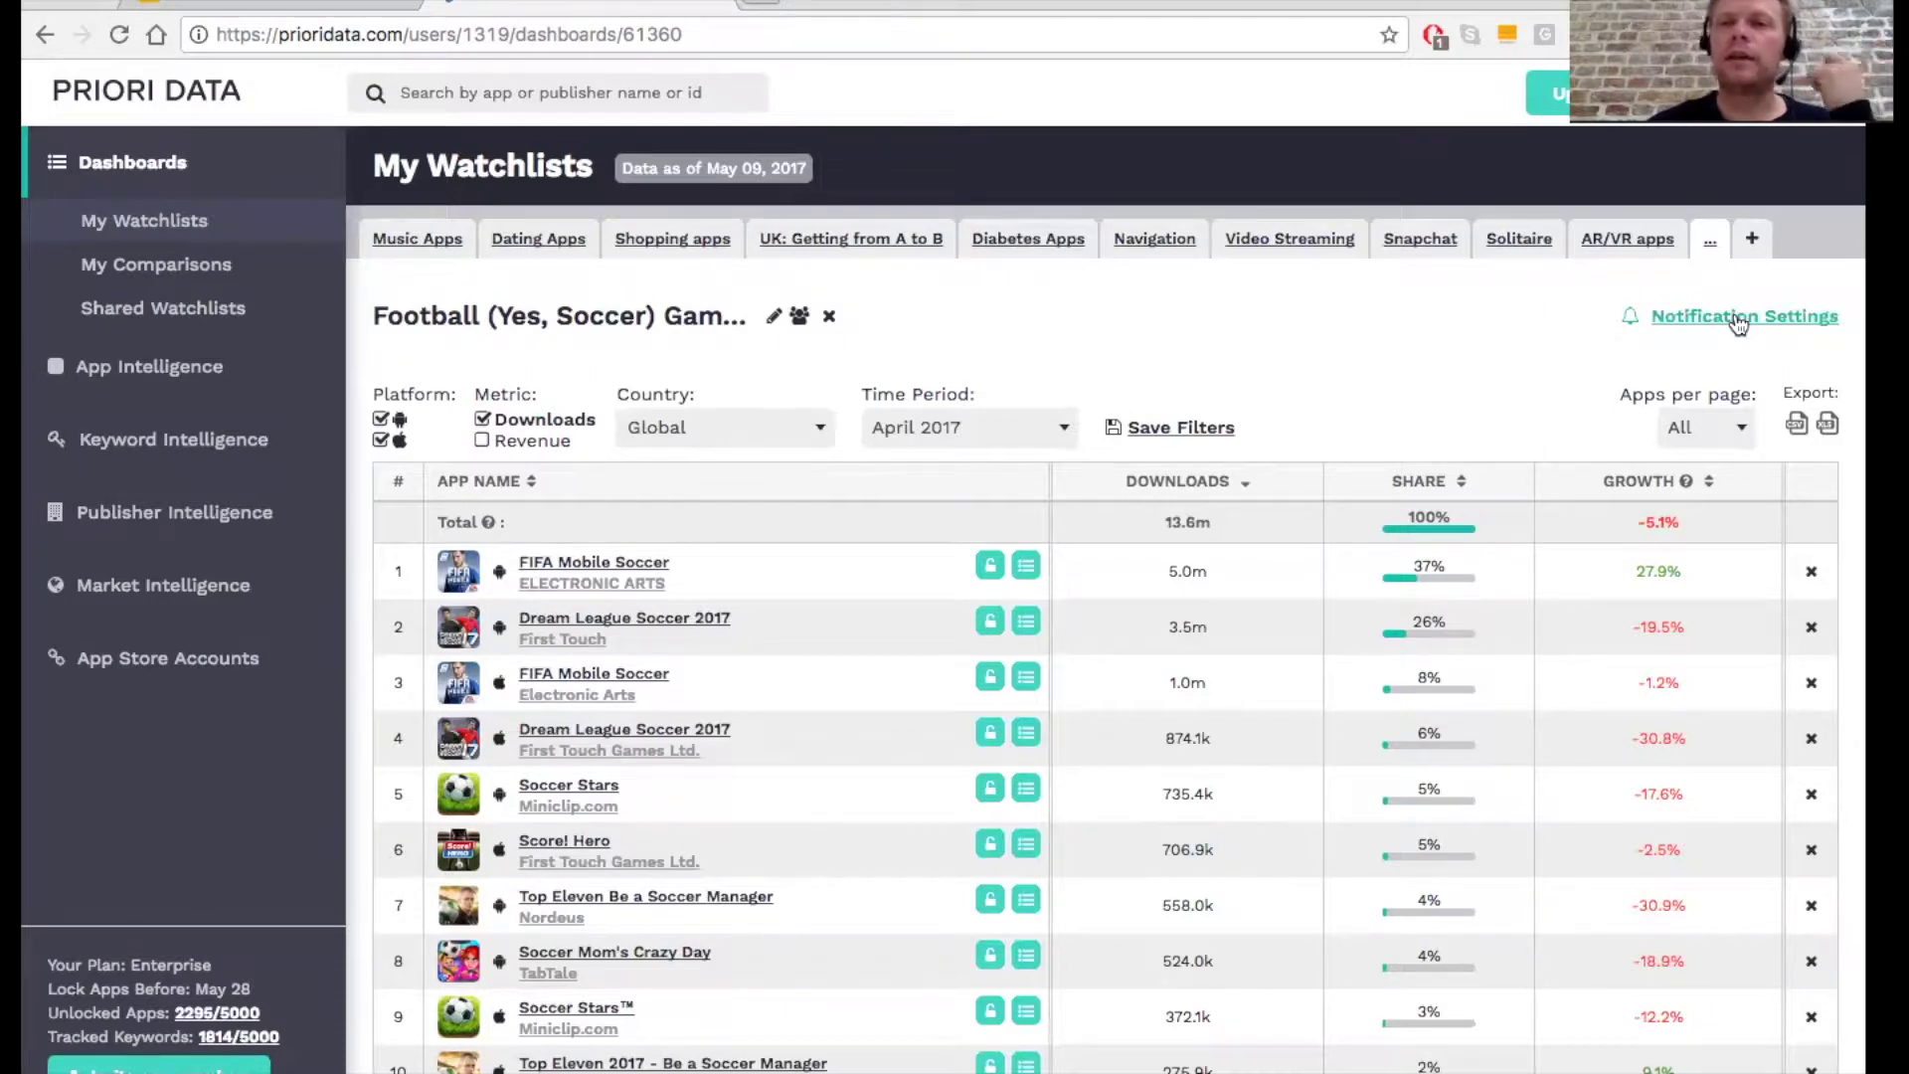
Step: Review the weekly digest and daily alert notification settings of the football games watchlist, closing them without saving
click(1704, 320)
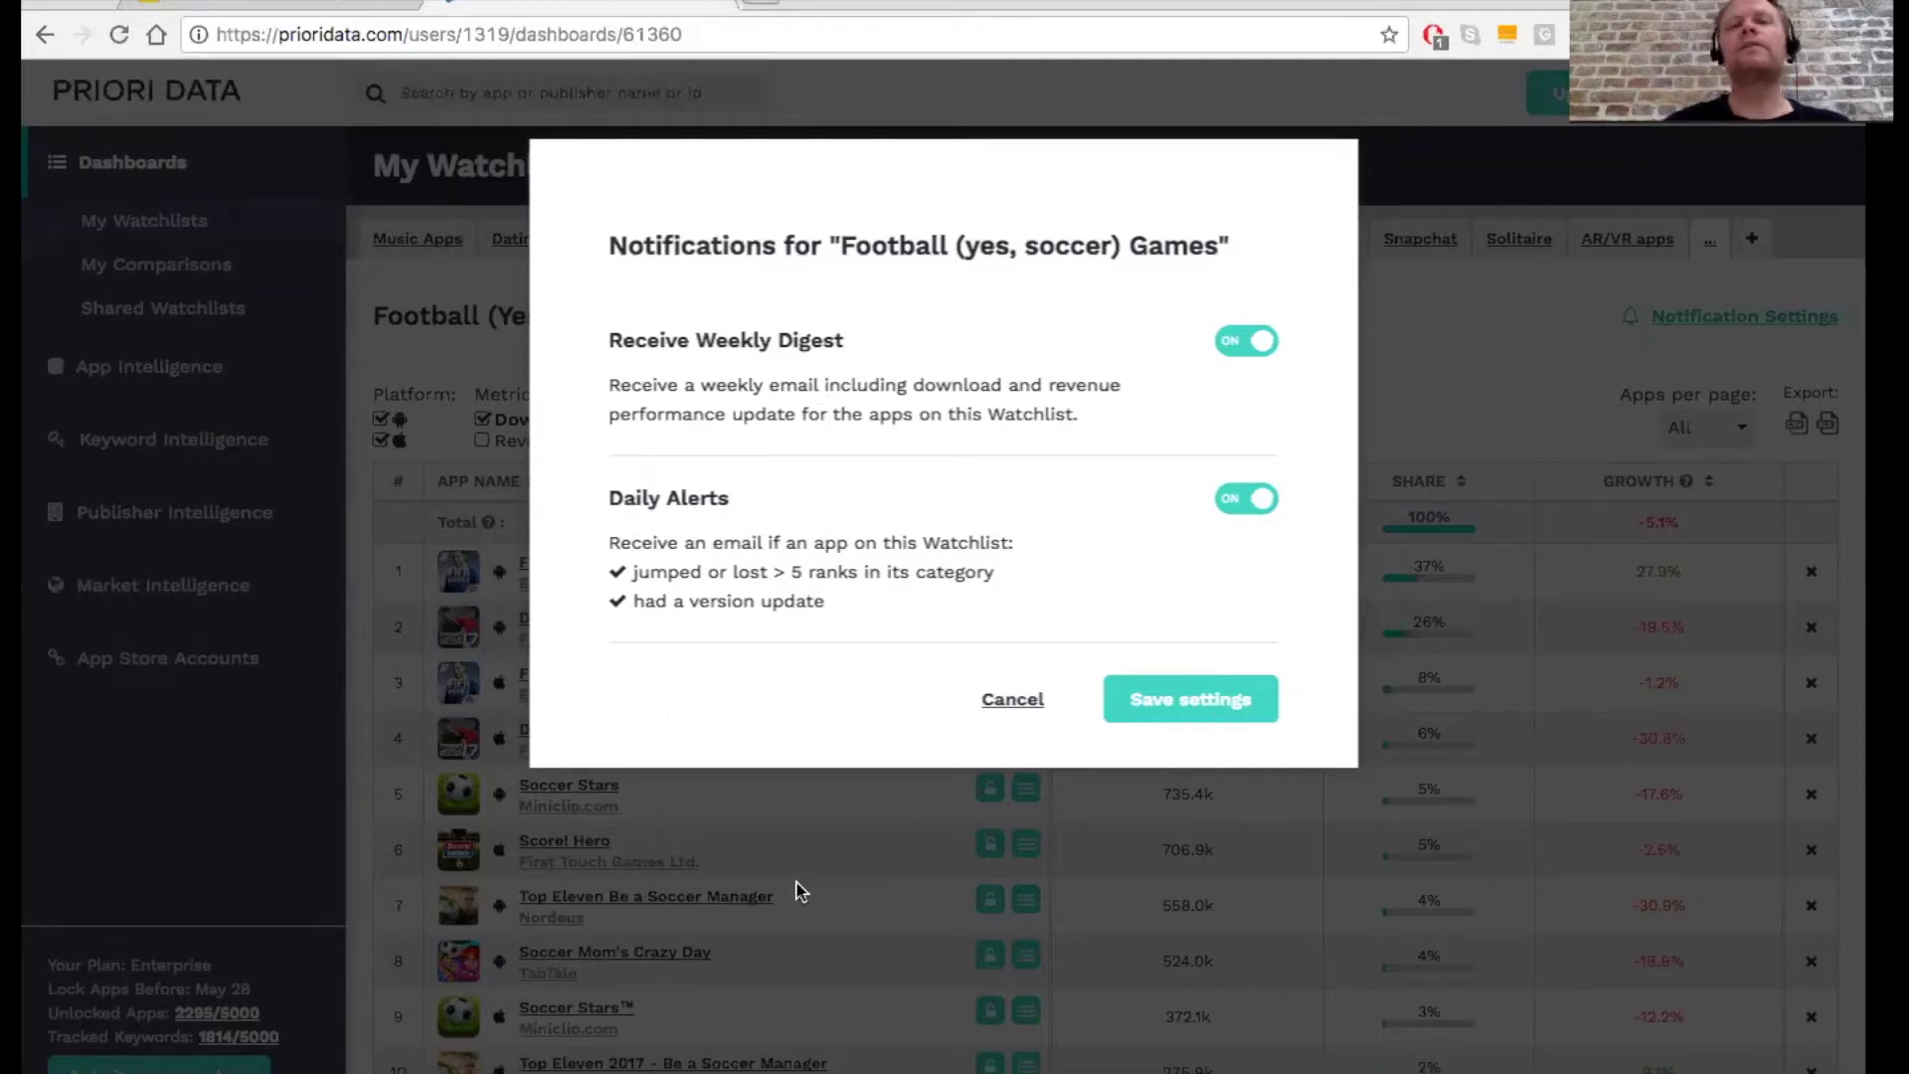
click(1010, 708)
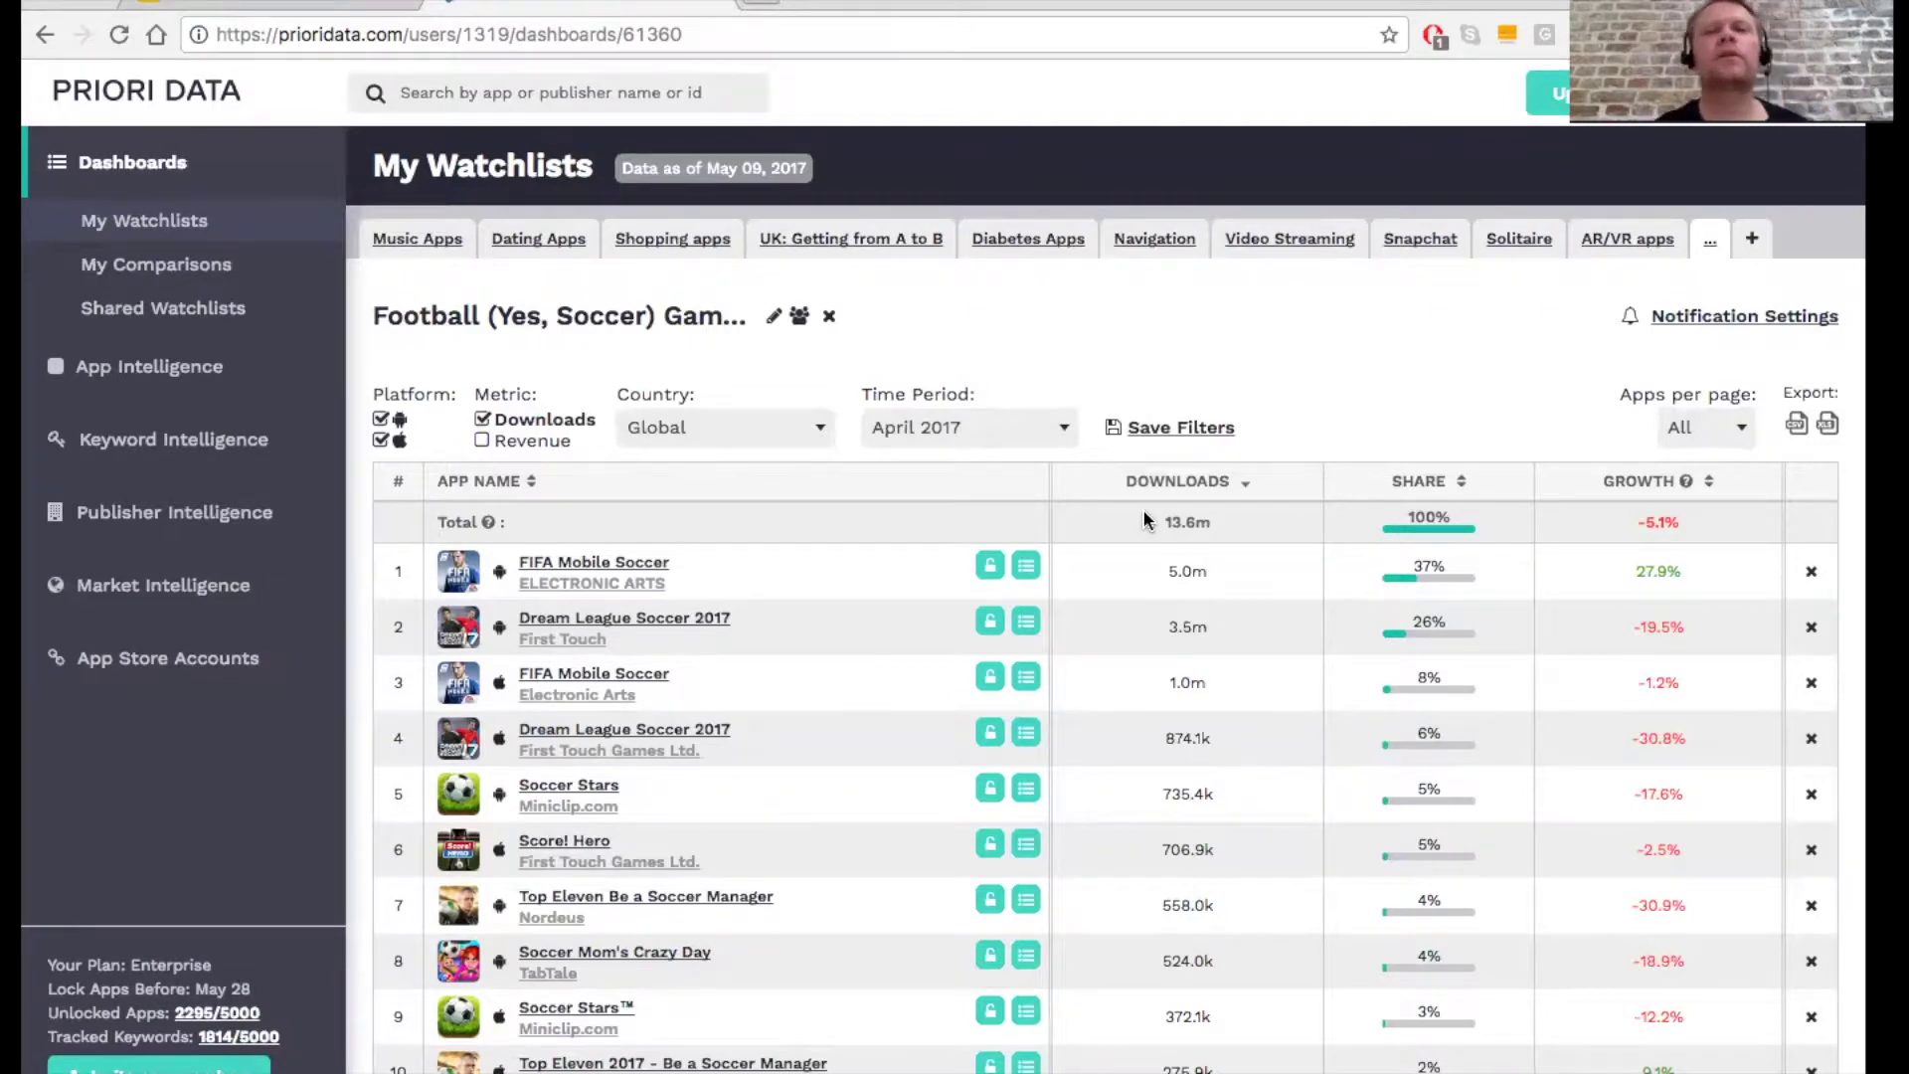
mouse_move(661, 625)
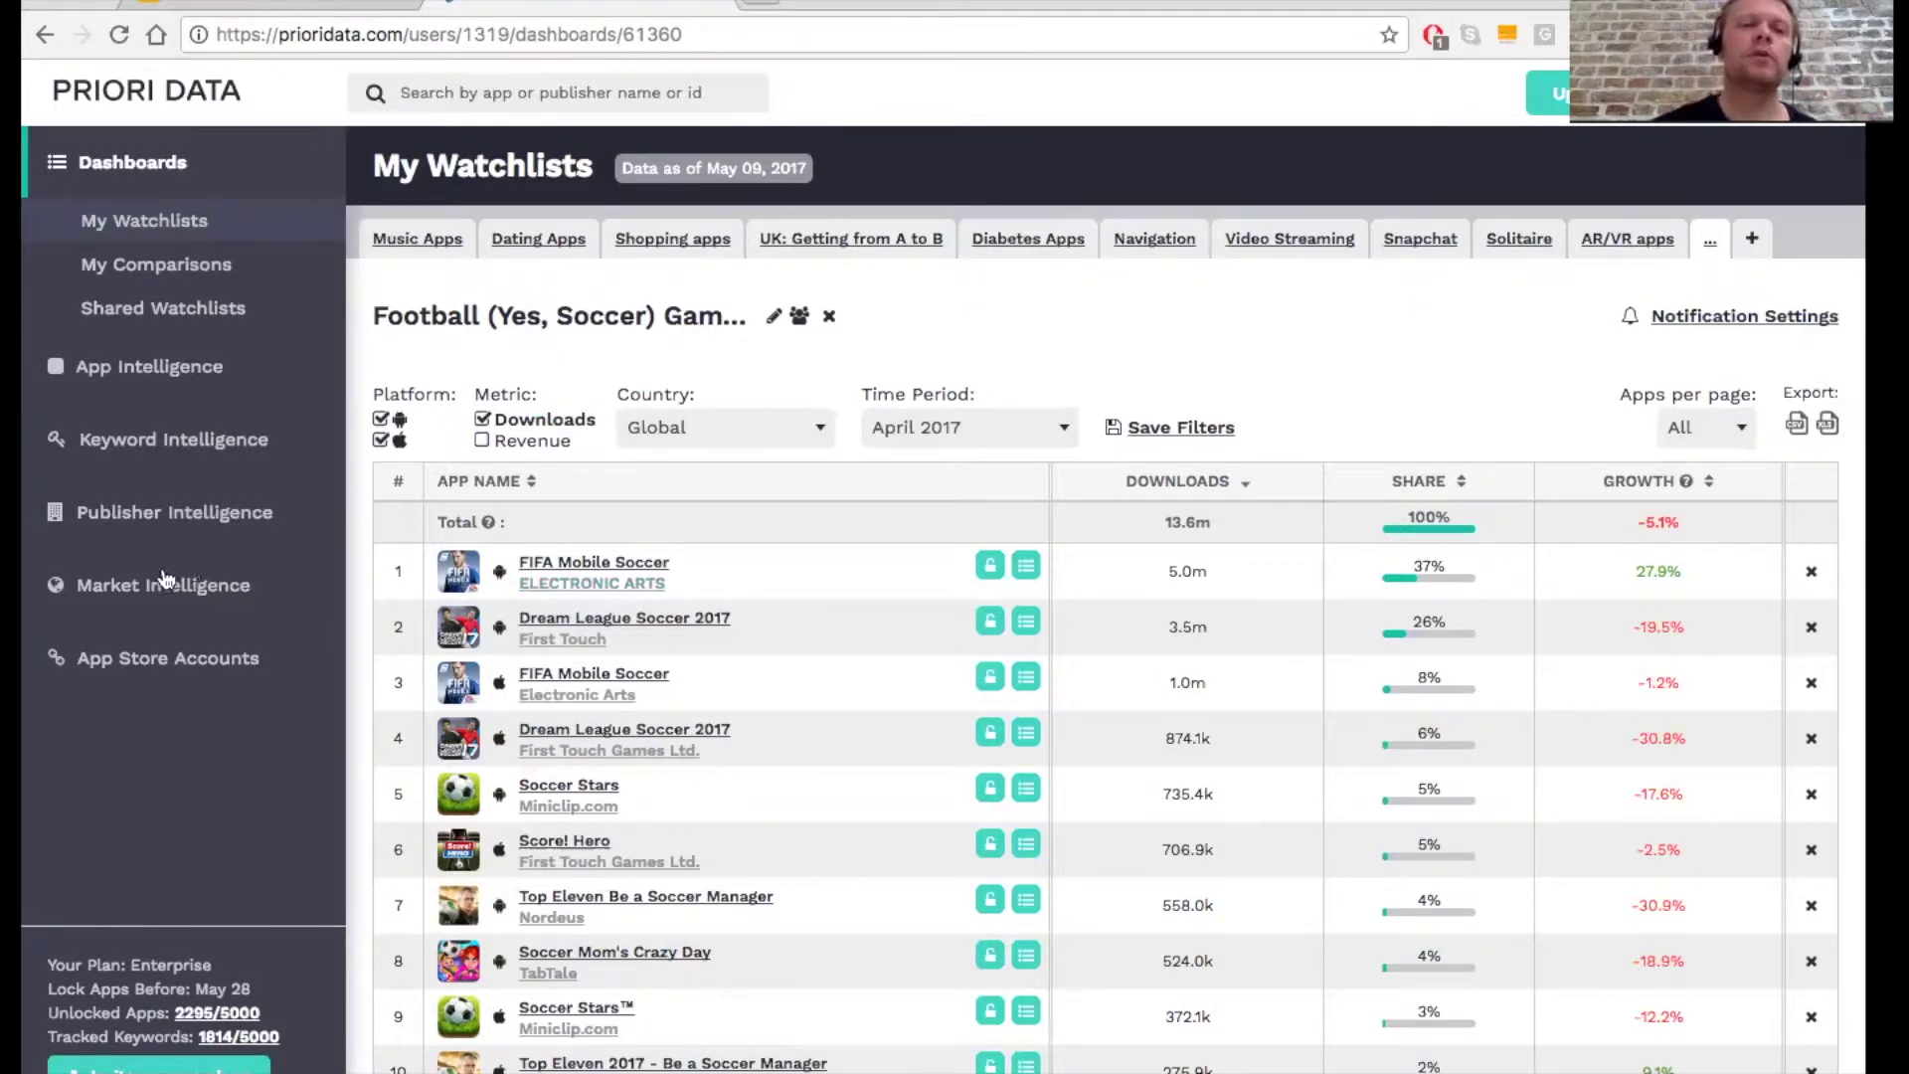
Step: Open the Top App Charts and view the unlock and watchlist options for the free app 22 Seconds without unlocking it
click(149, 608)
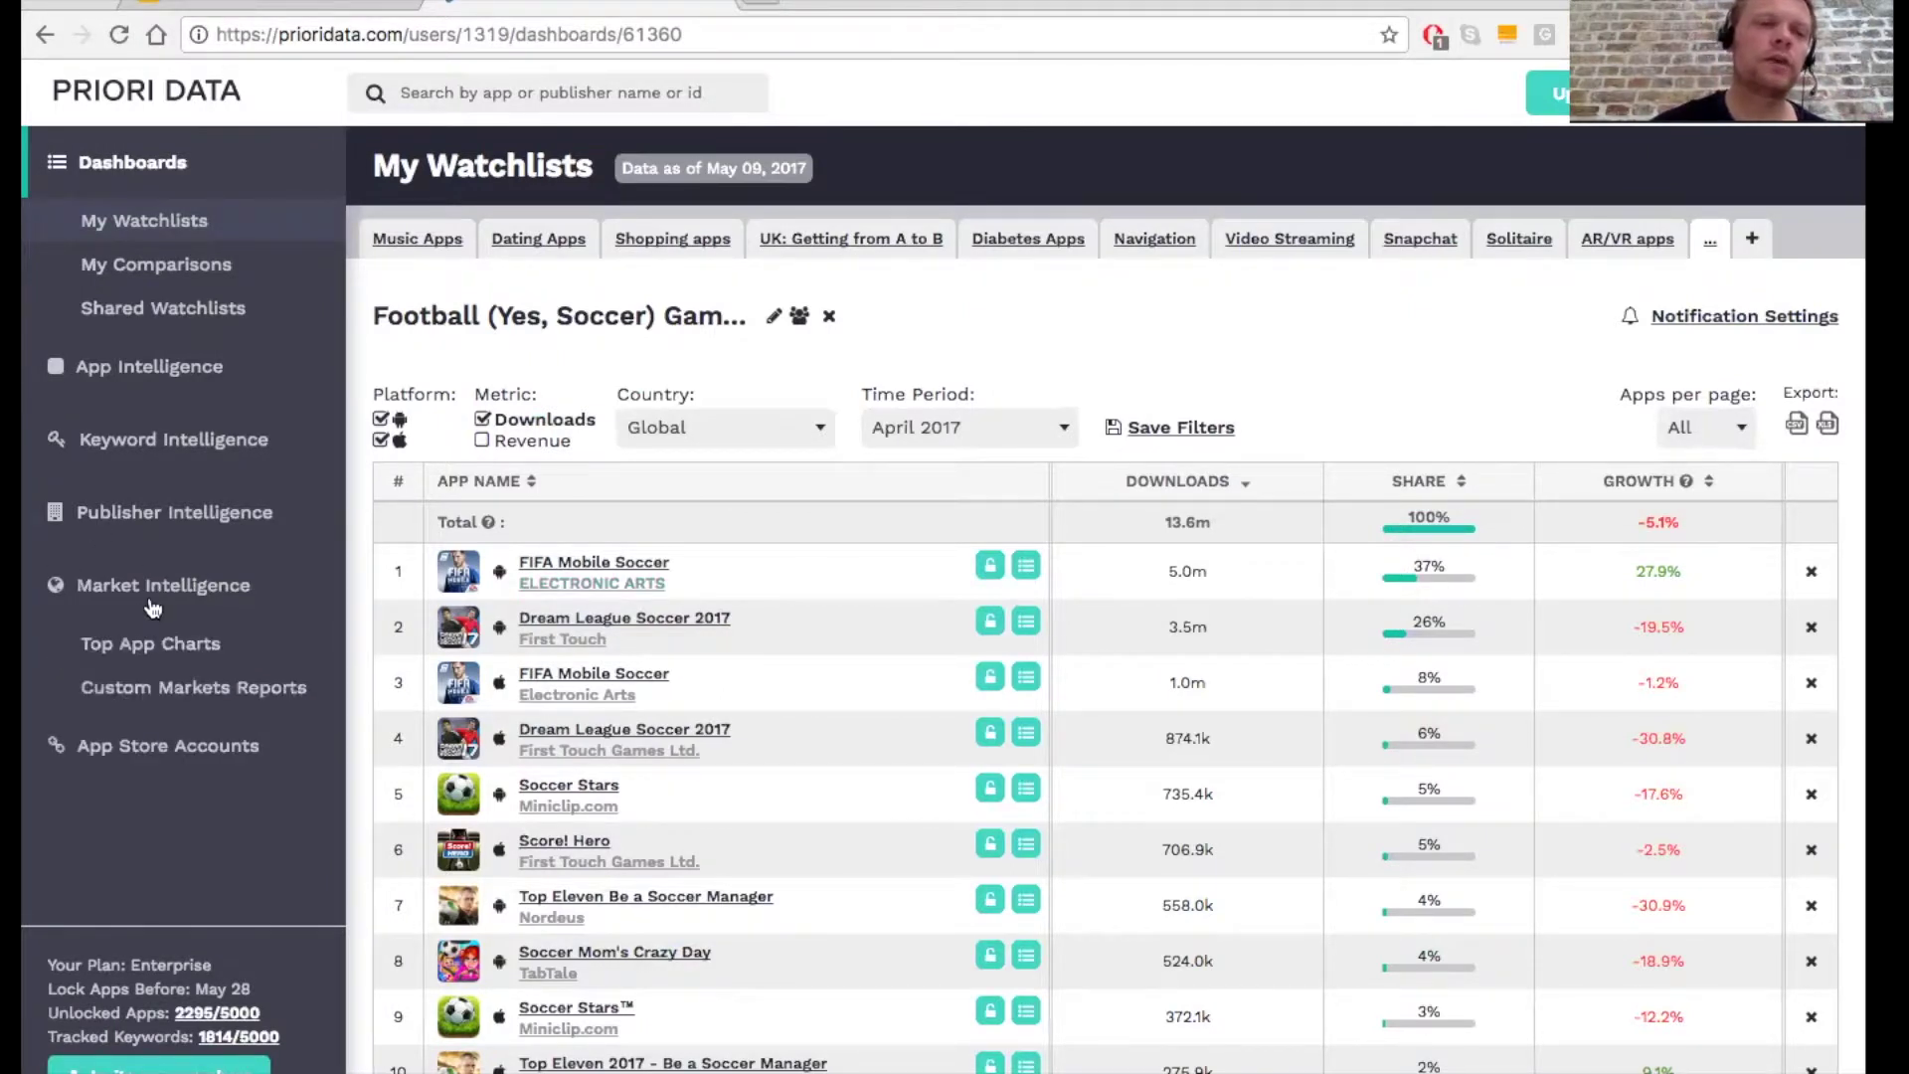
click(192, 656)
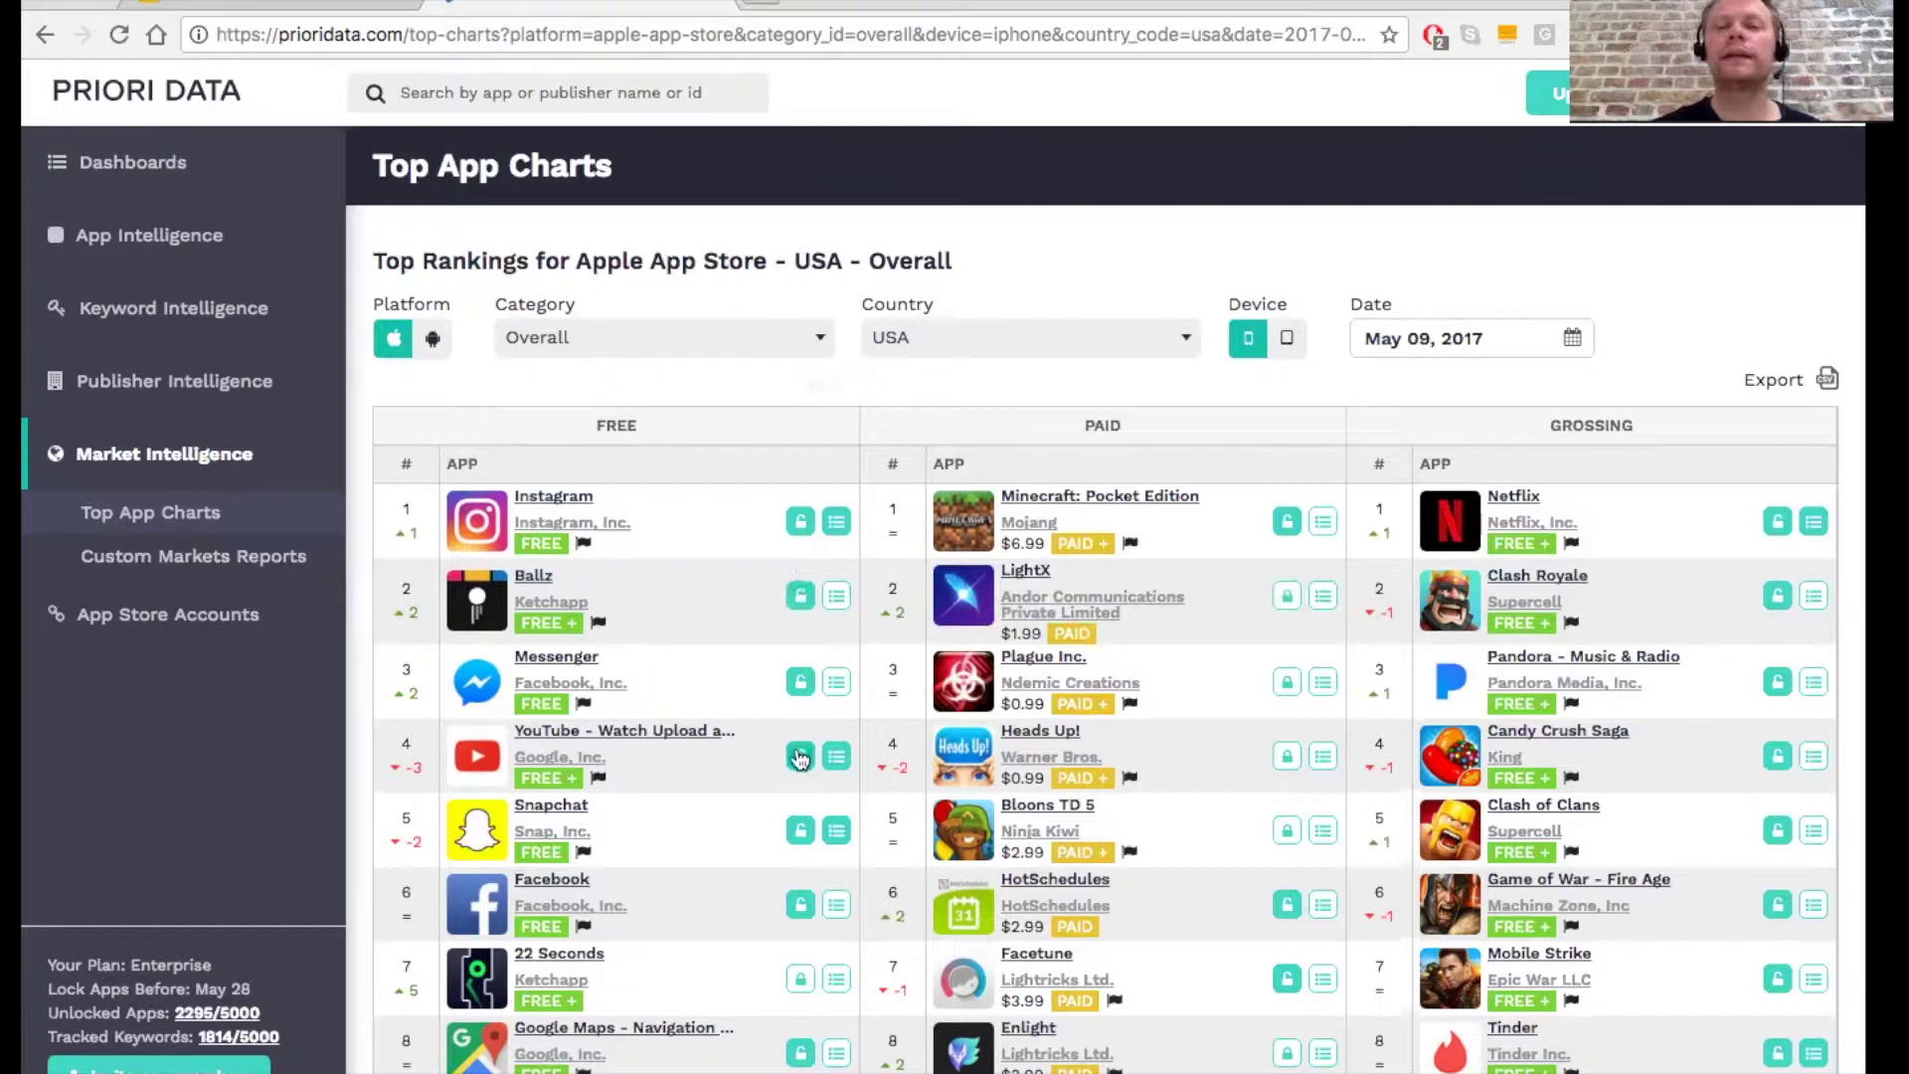
click(801, 983)
scroll(682, 711, down, 10)
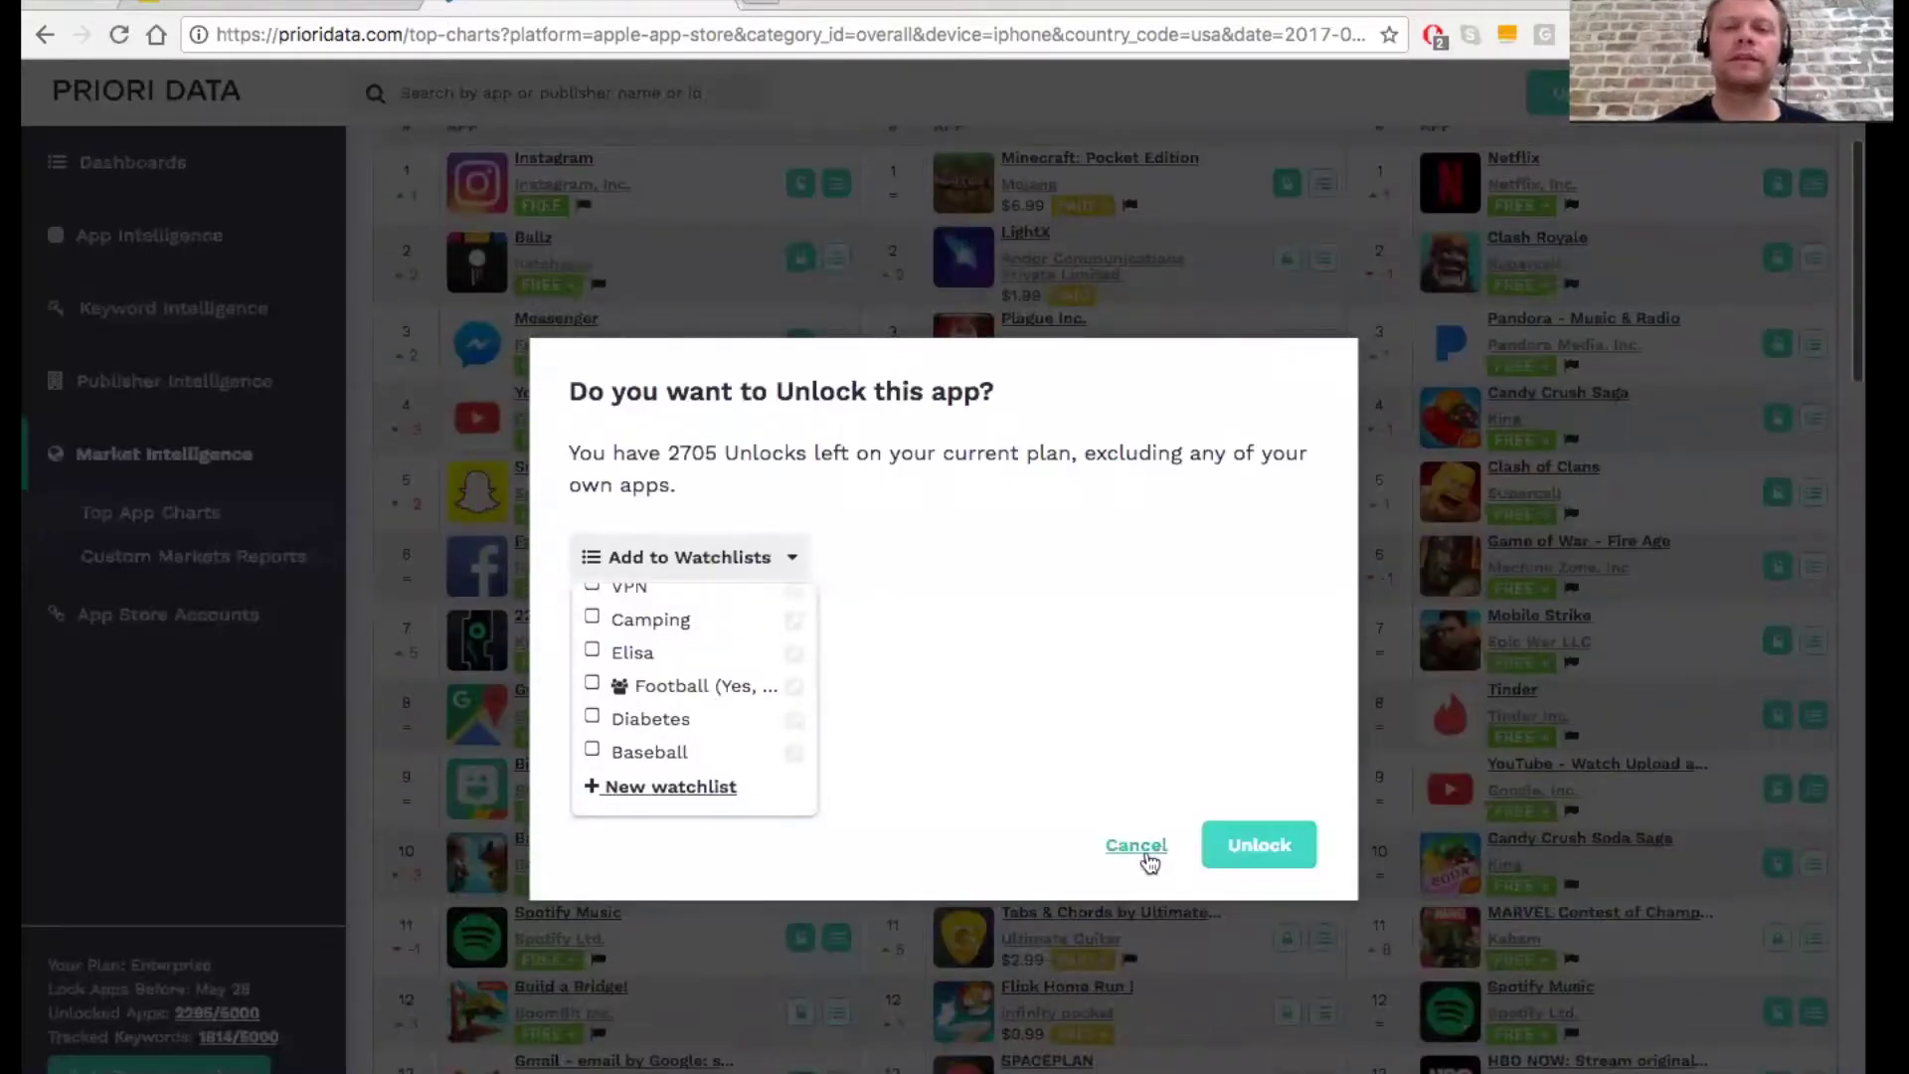
click(1144, 849)
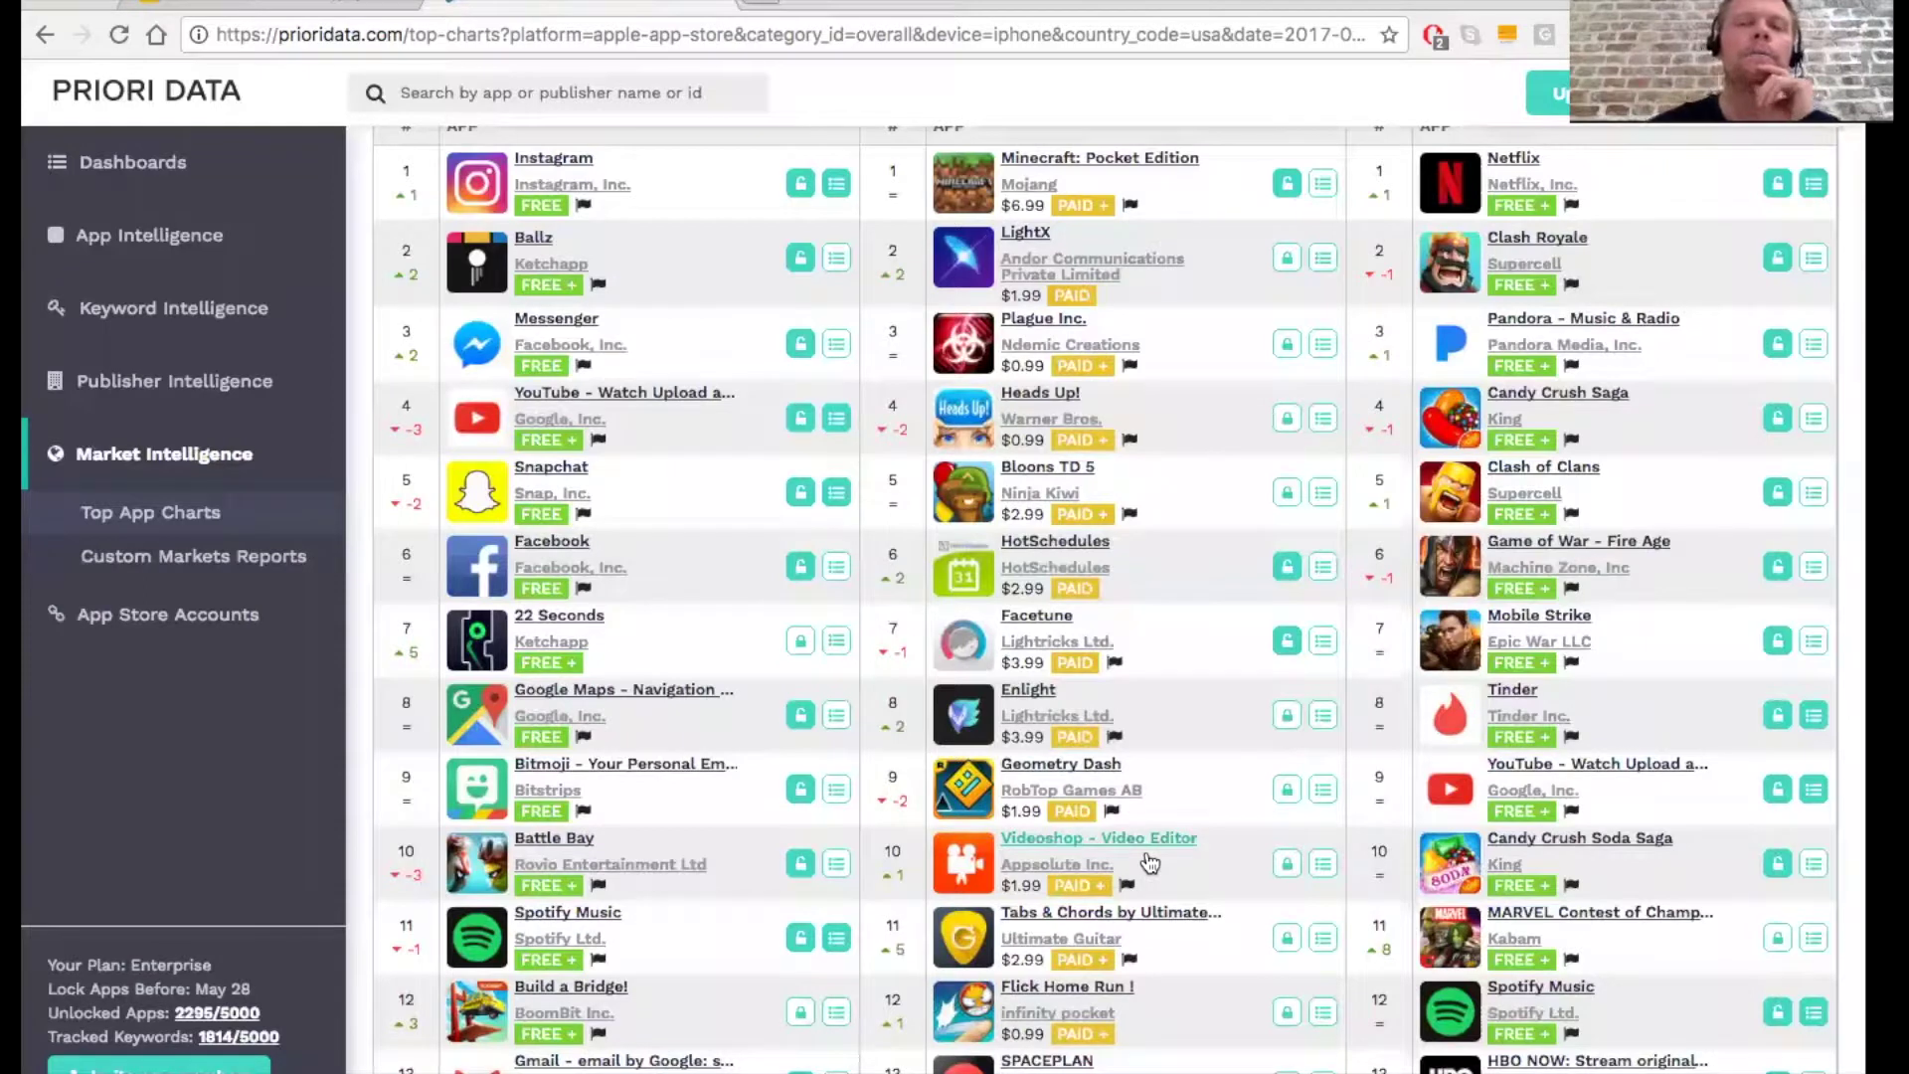
scroll(1150, 863, up, 3)
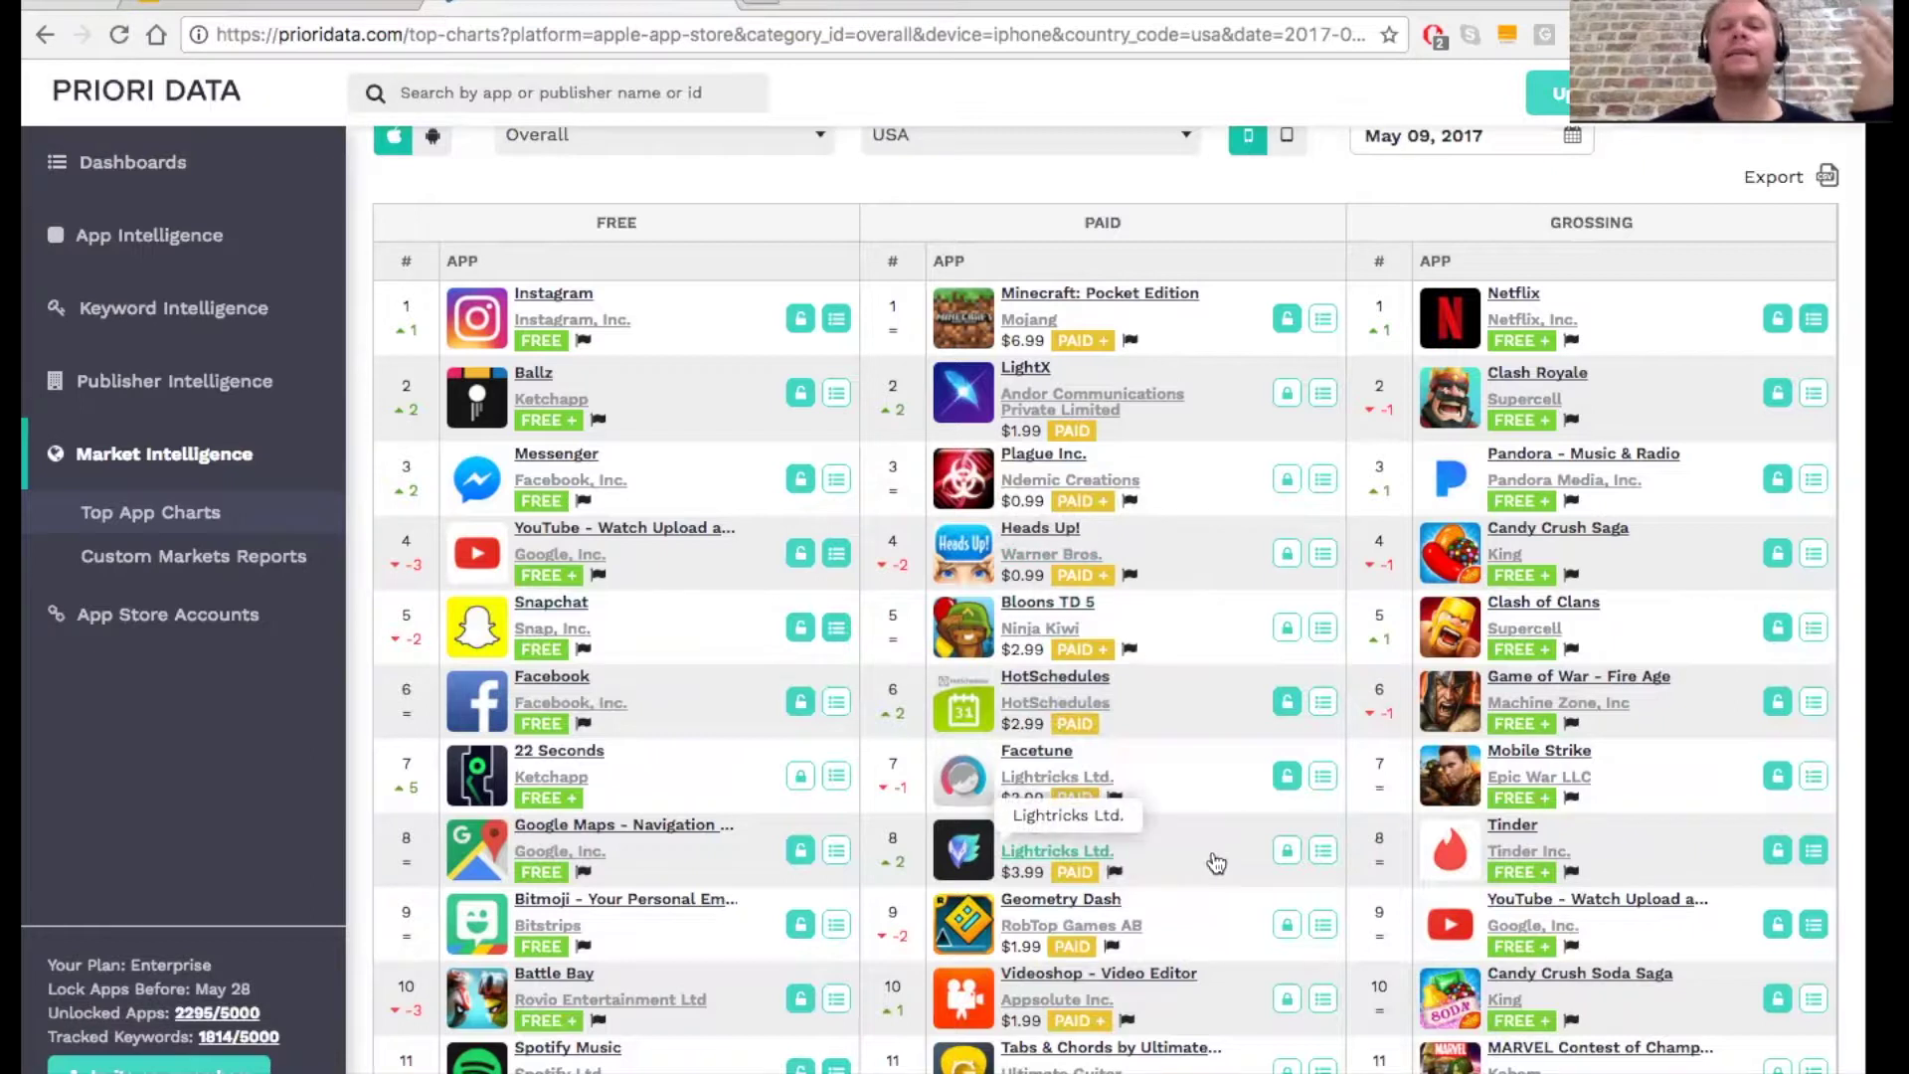
Step: Open Custom Markets Reports and filter the market to the Apple App Store platform and the Sports (Games) category
click(149, 567)
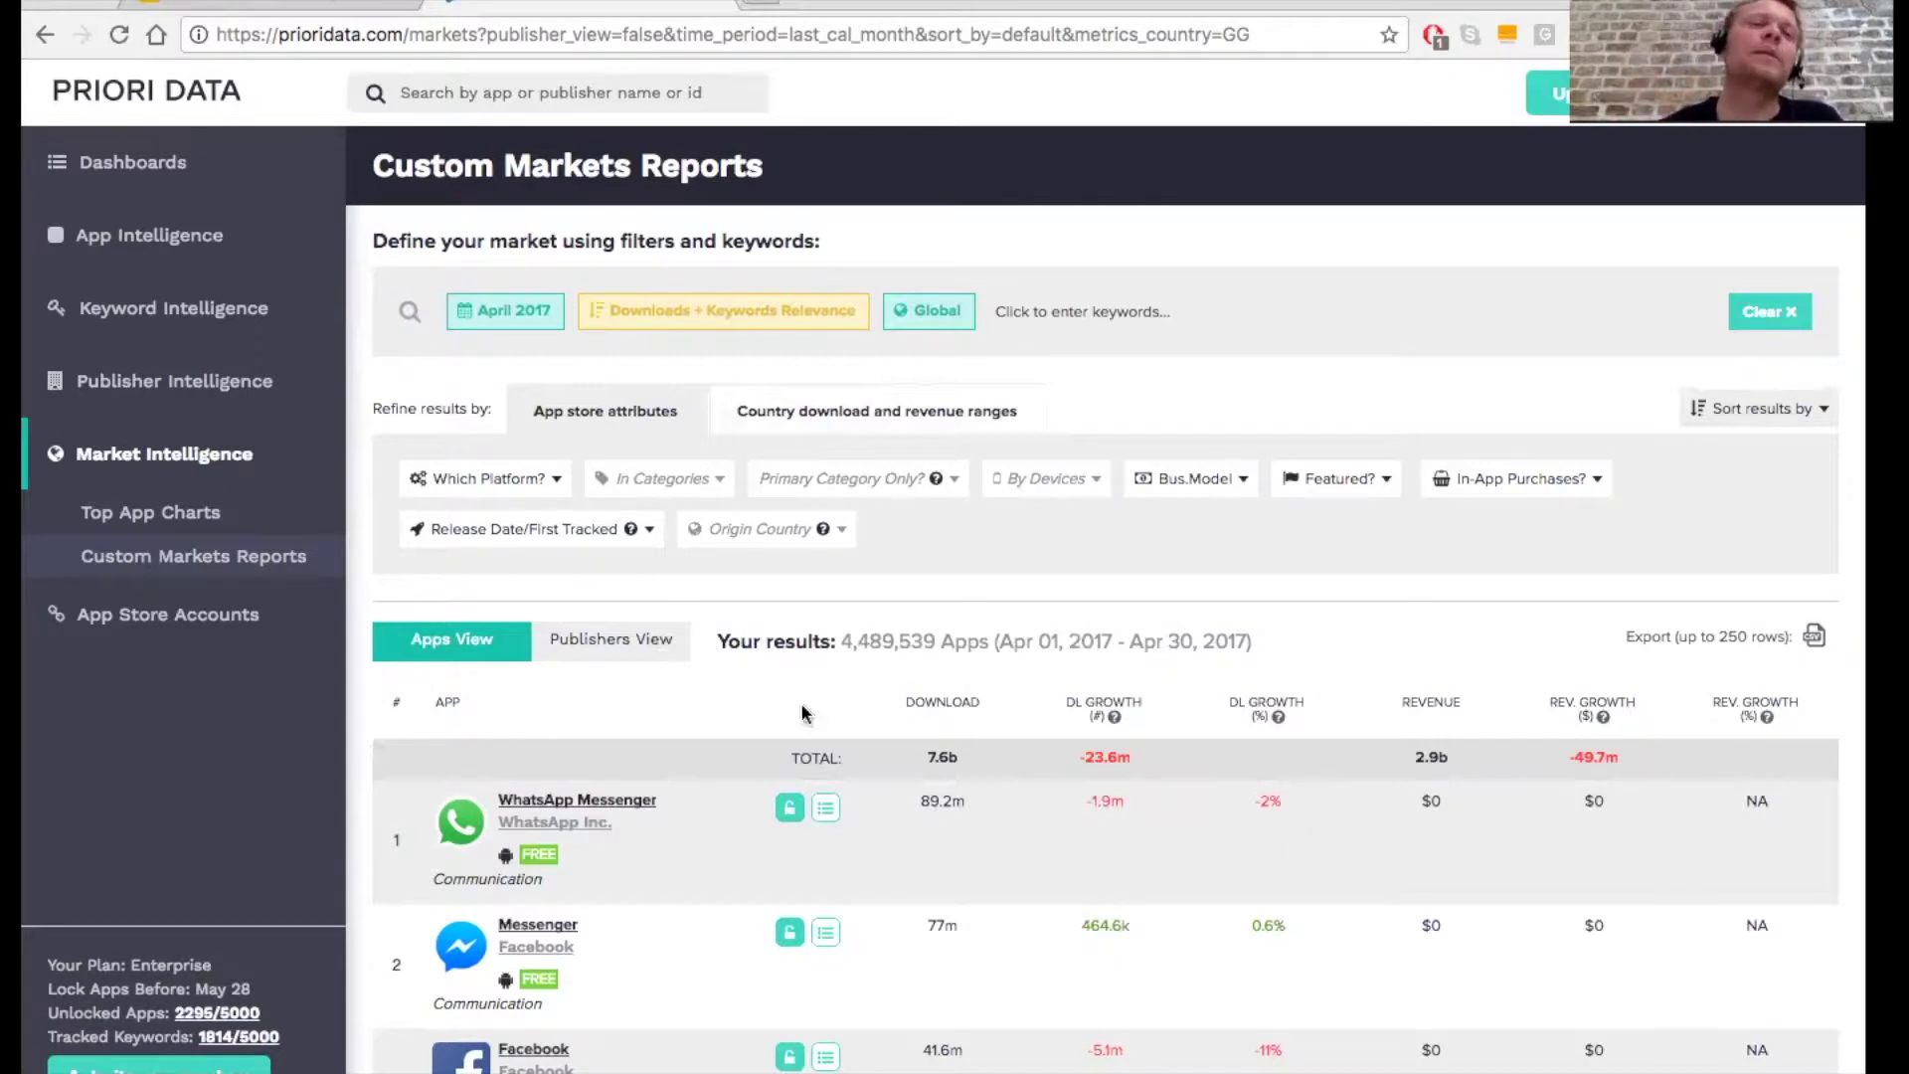
click(524, 487)
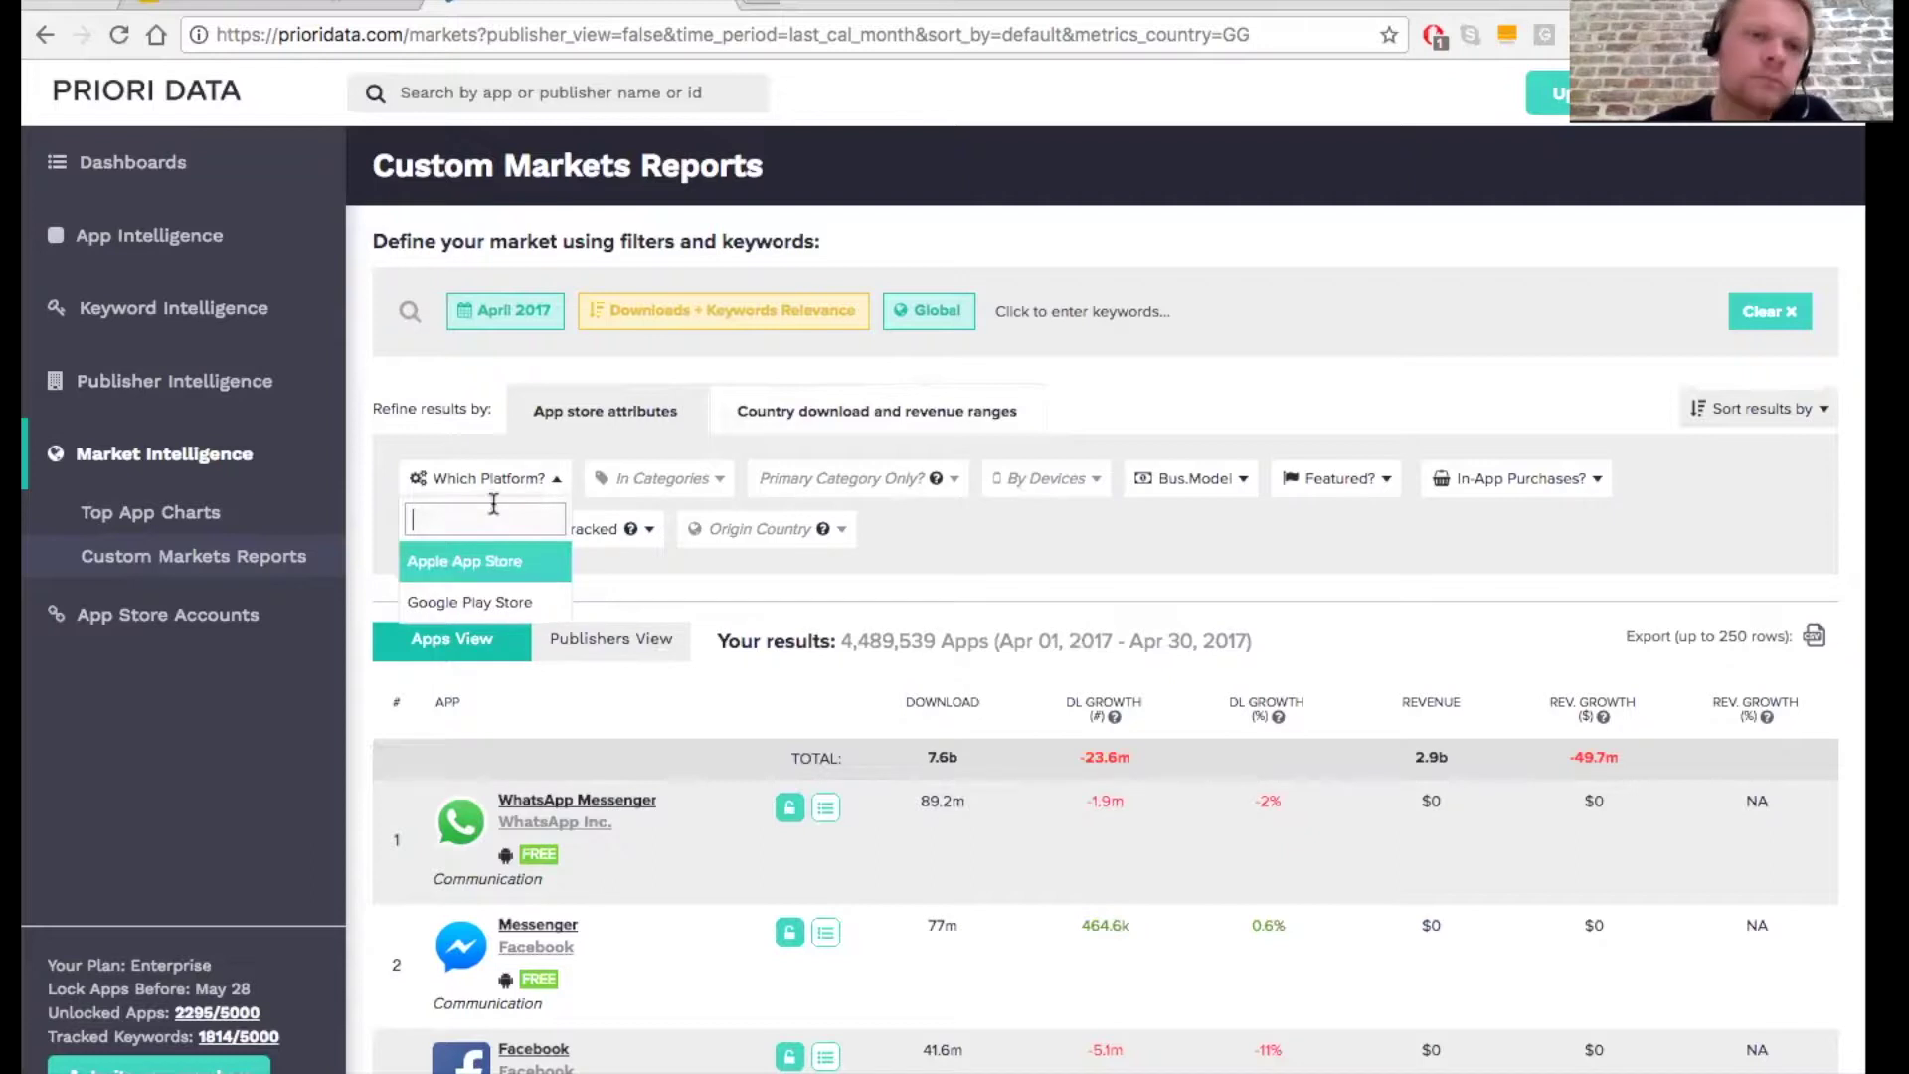
click(430, 559)
click(729, 480)
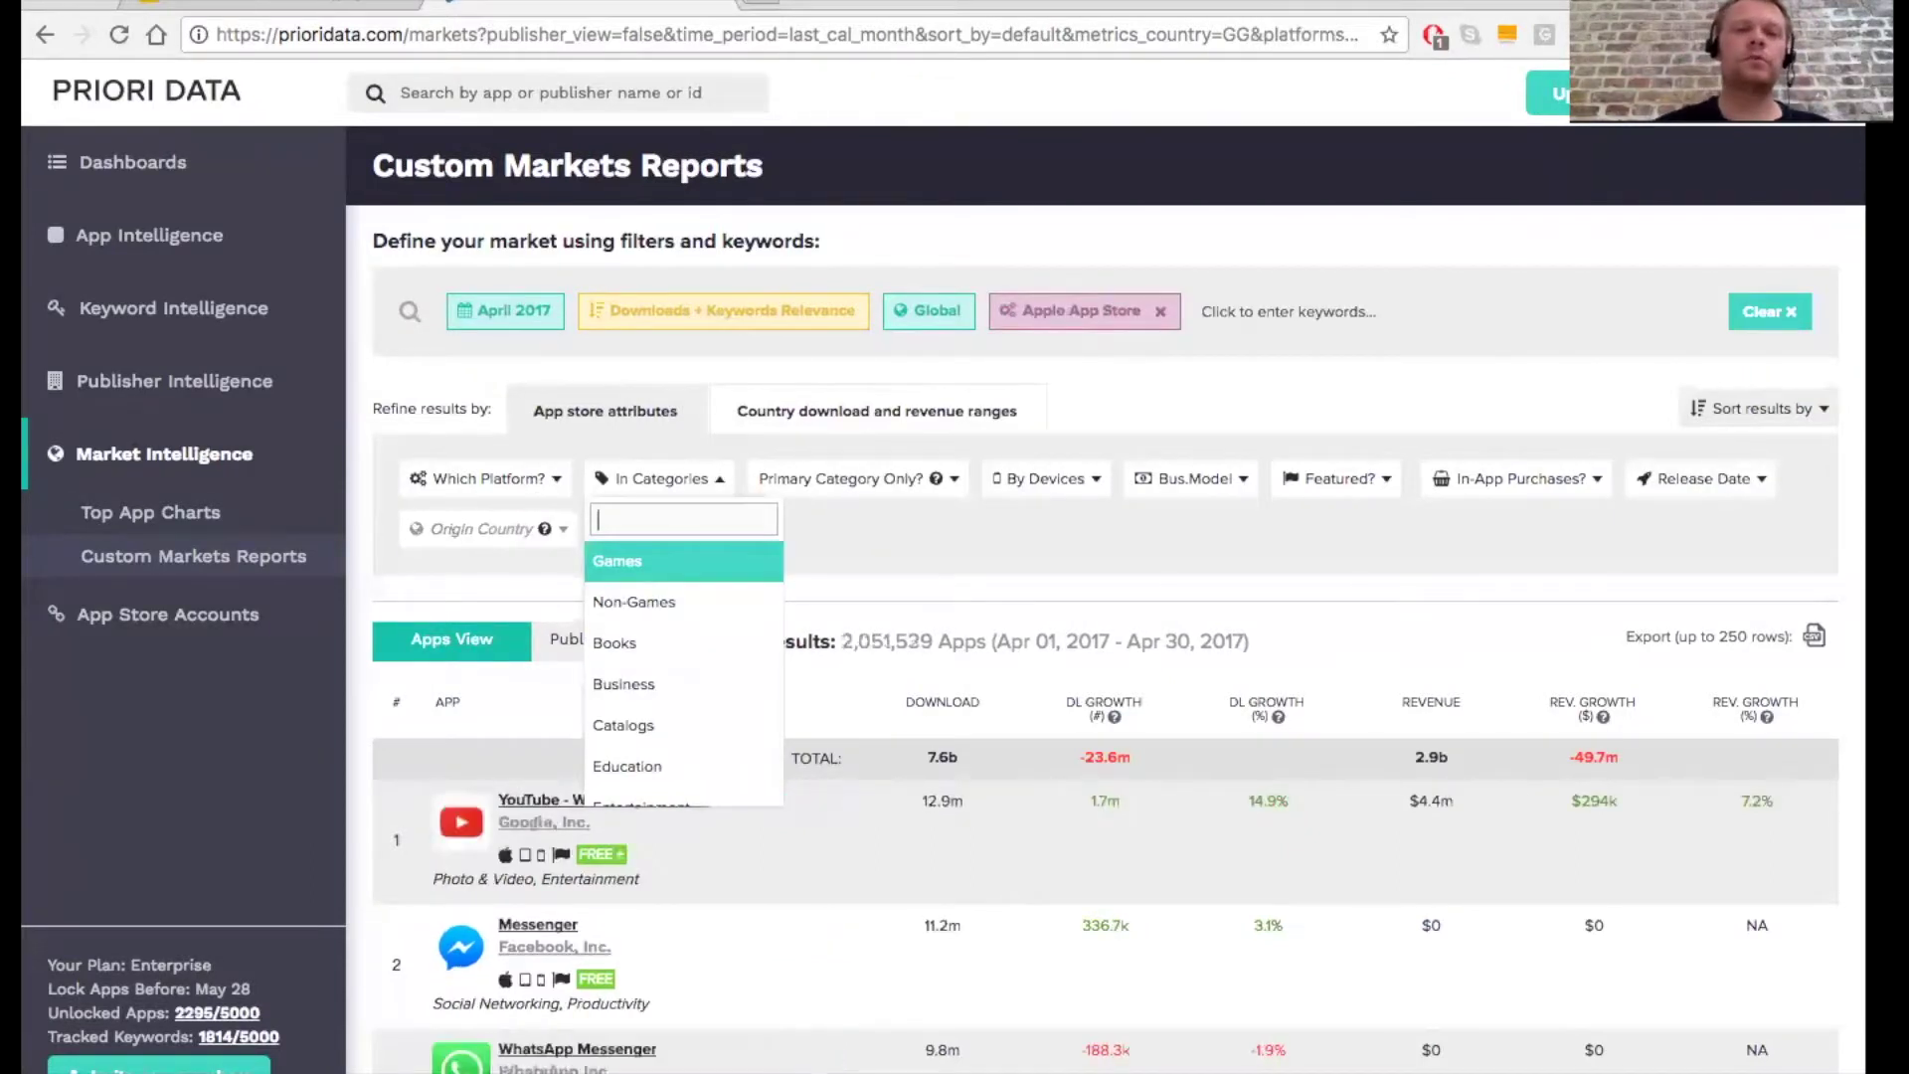
text(spor)
click(644, 603)
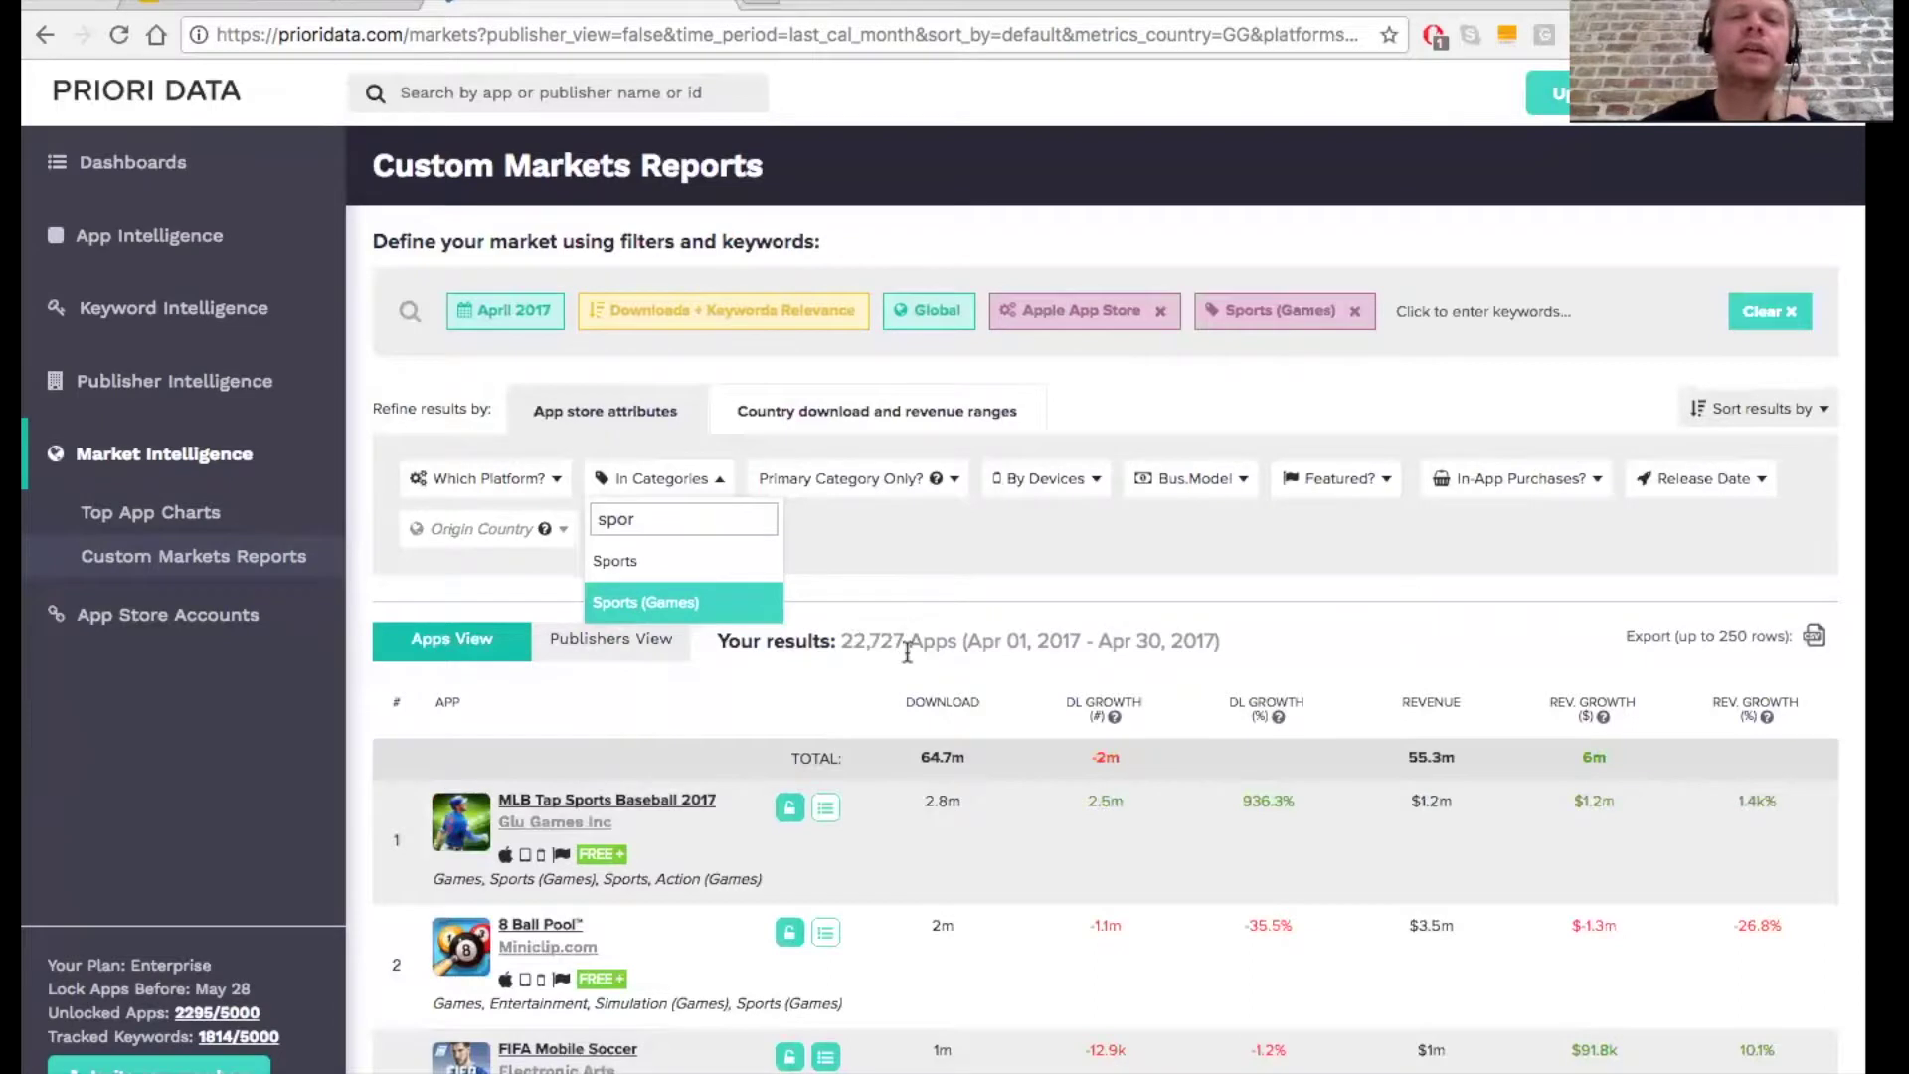
double_click(856, 644)
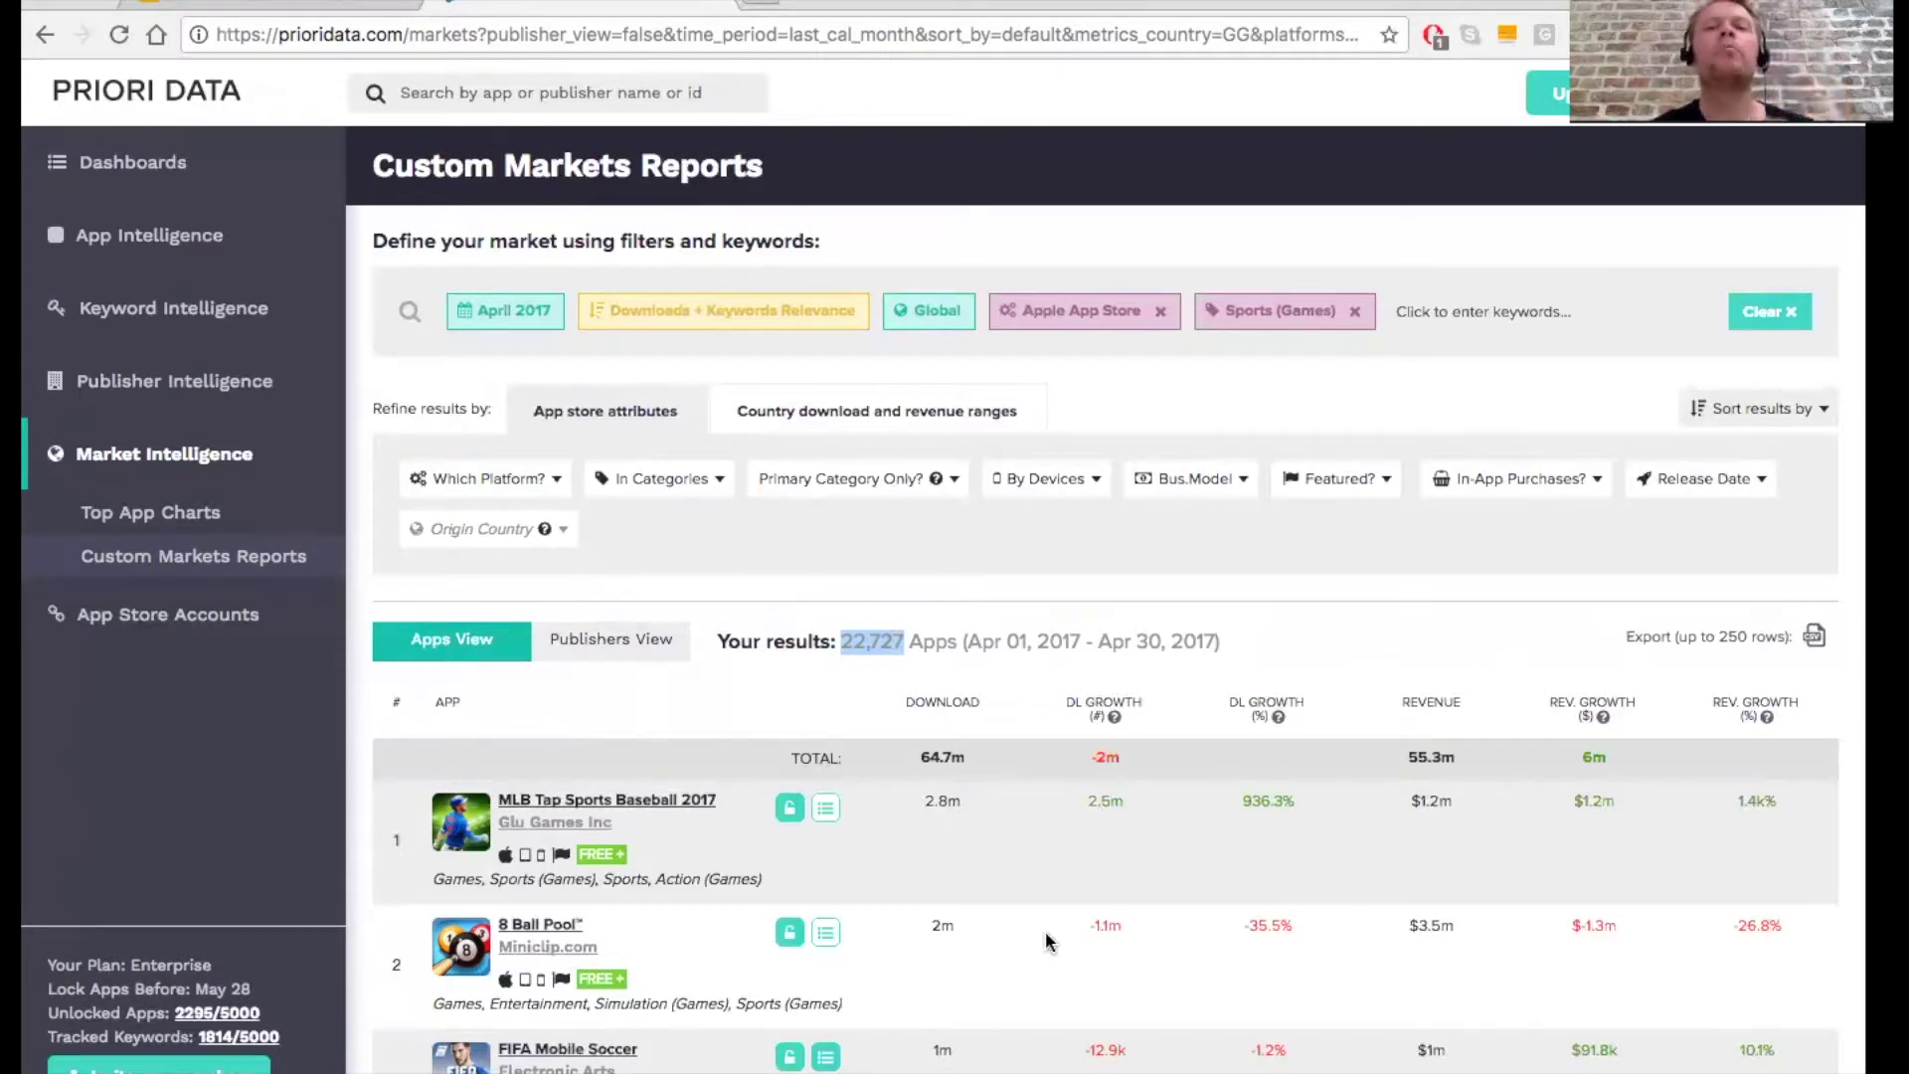
Step: Set the market report's country to USA and check the number of matching apps
click(886, 416)
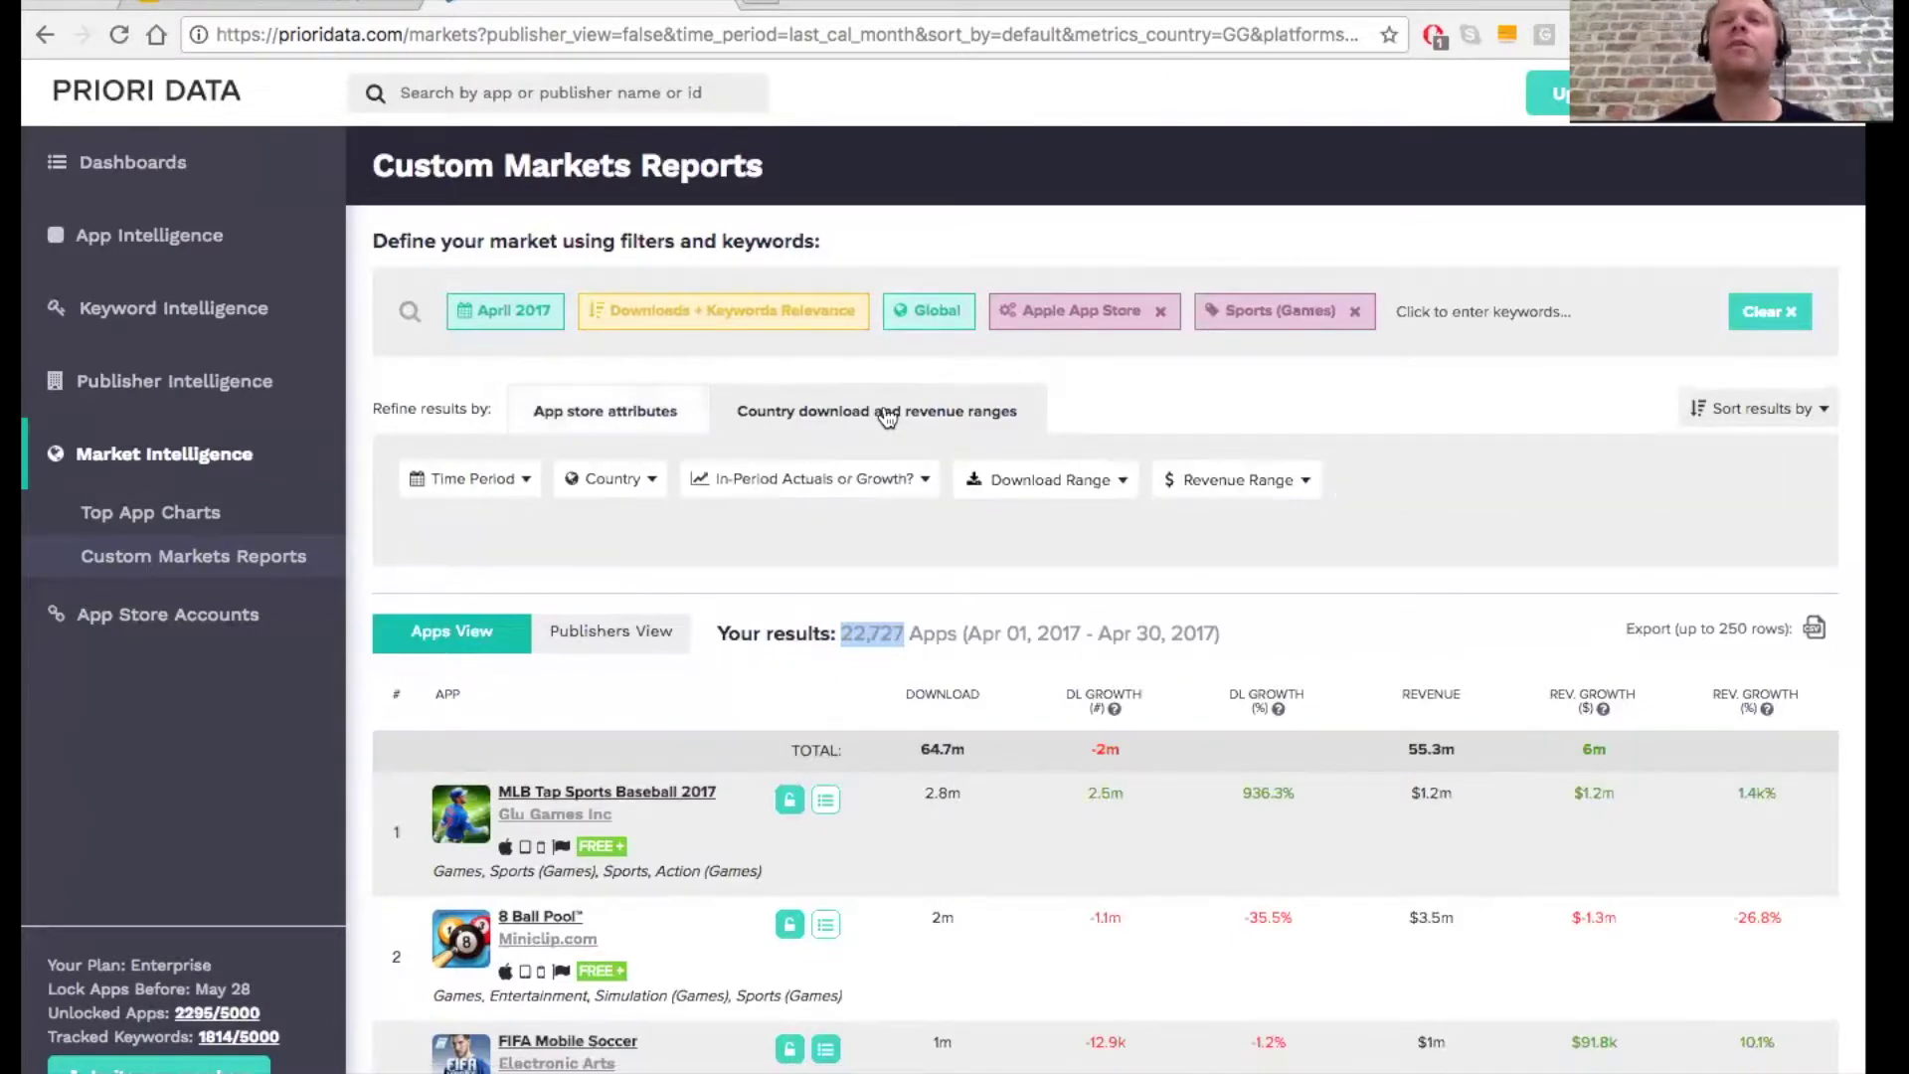
click(610, 479)
text(us)
key(Down)
key(Down)
key(Down)
key(Return)
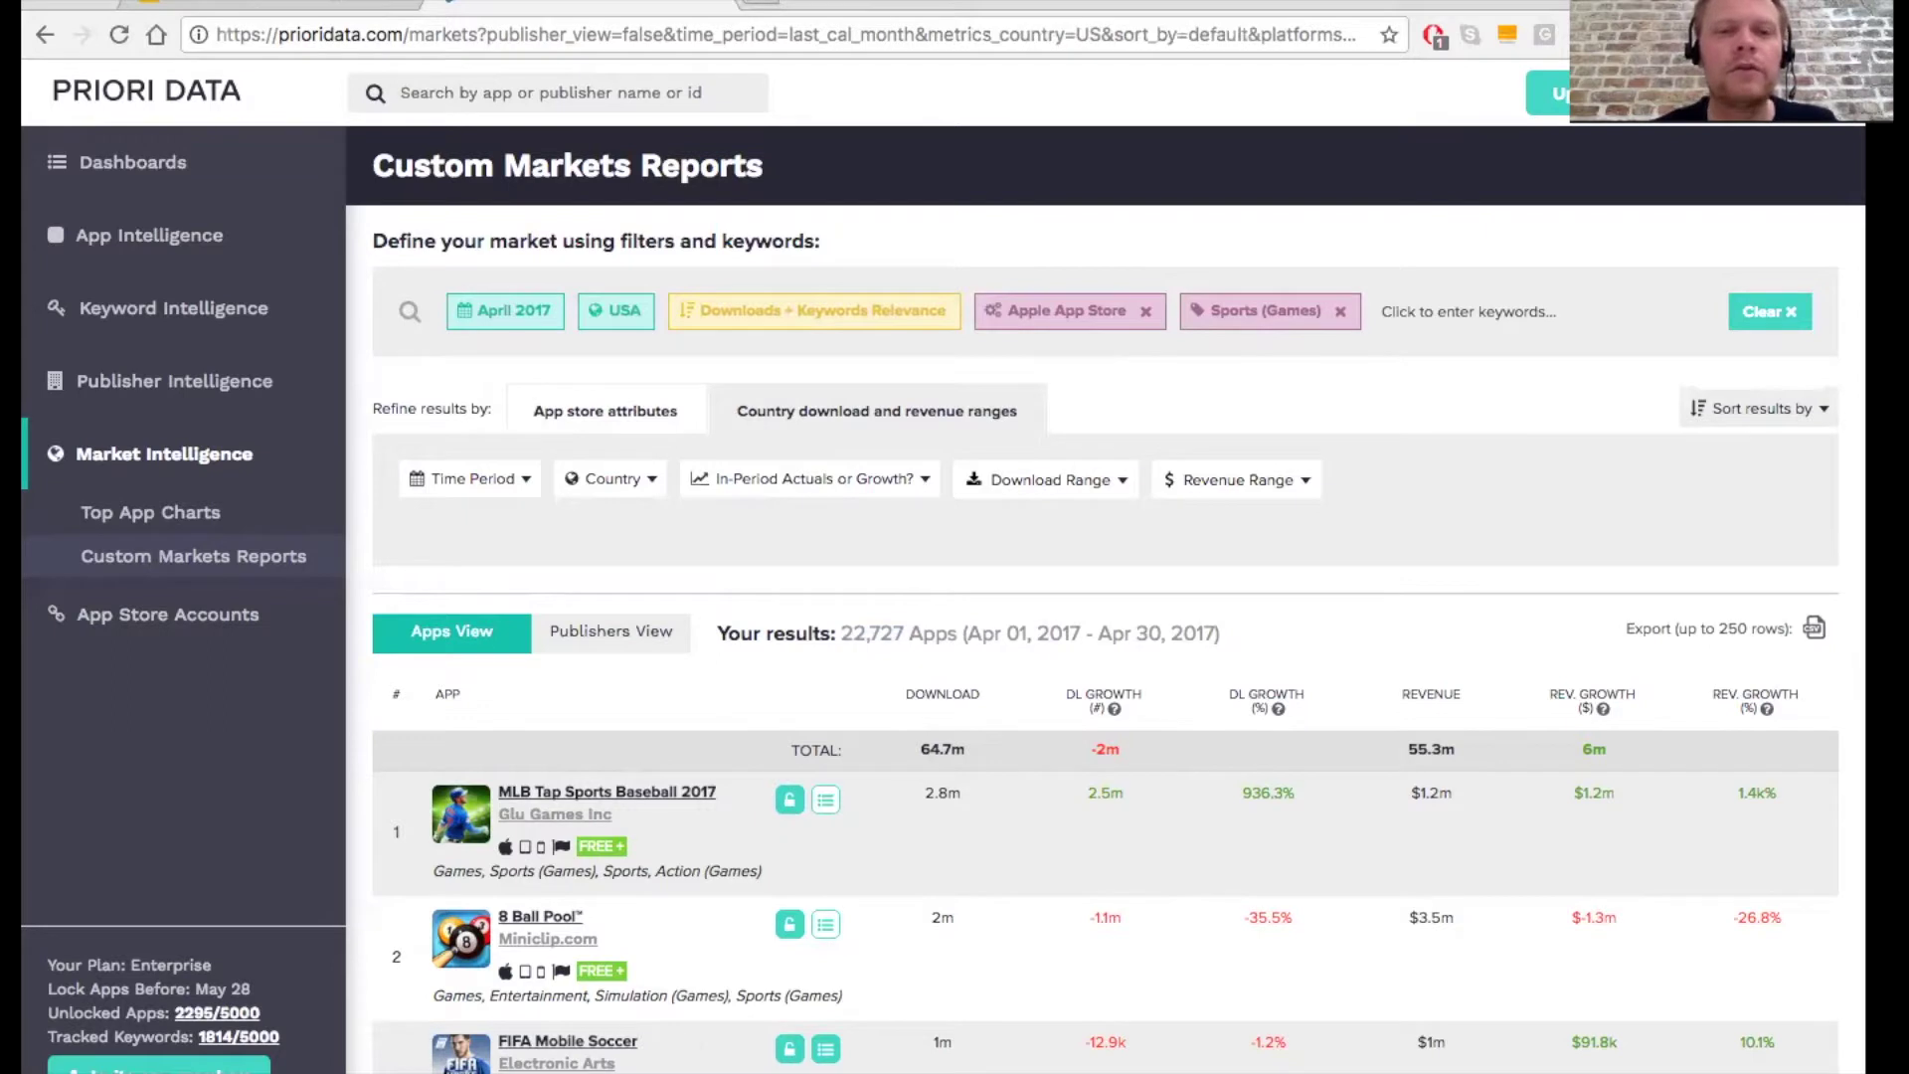
scroll(706, 641, down, 1)
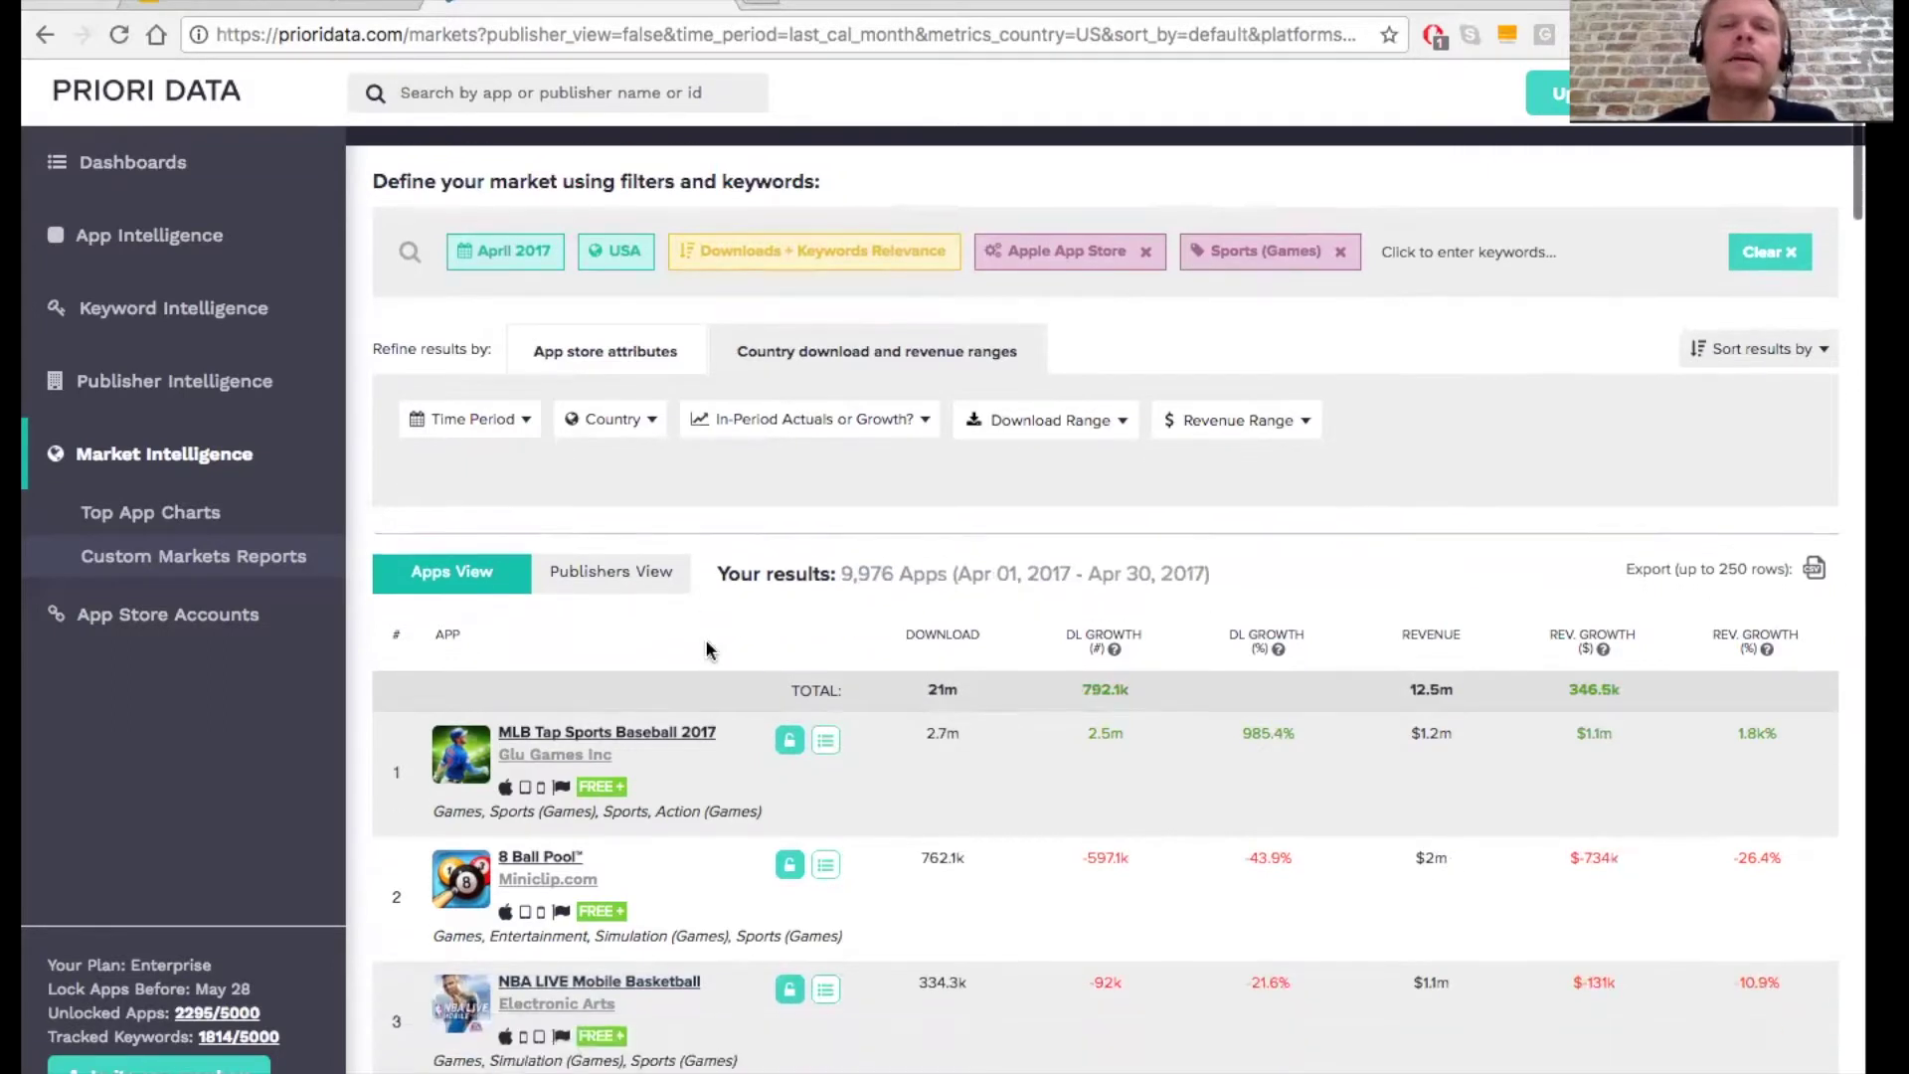
drag(837, 567, 872, 560)
click(873, 560)
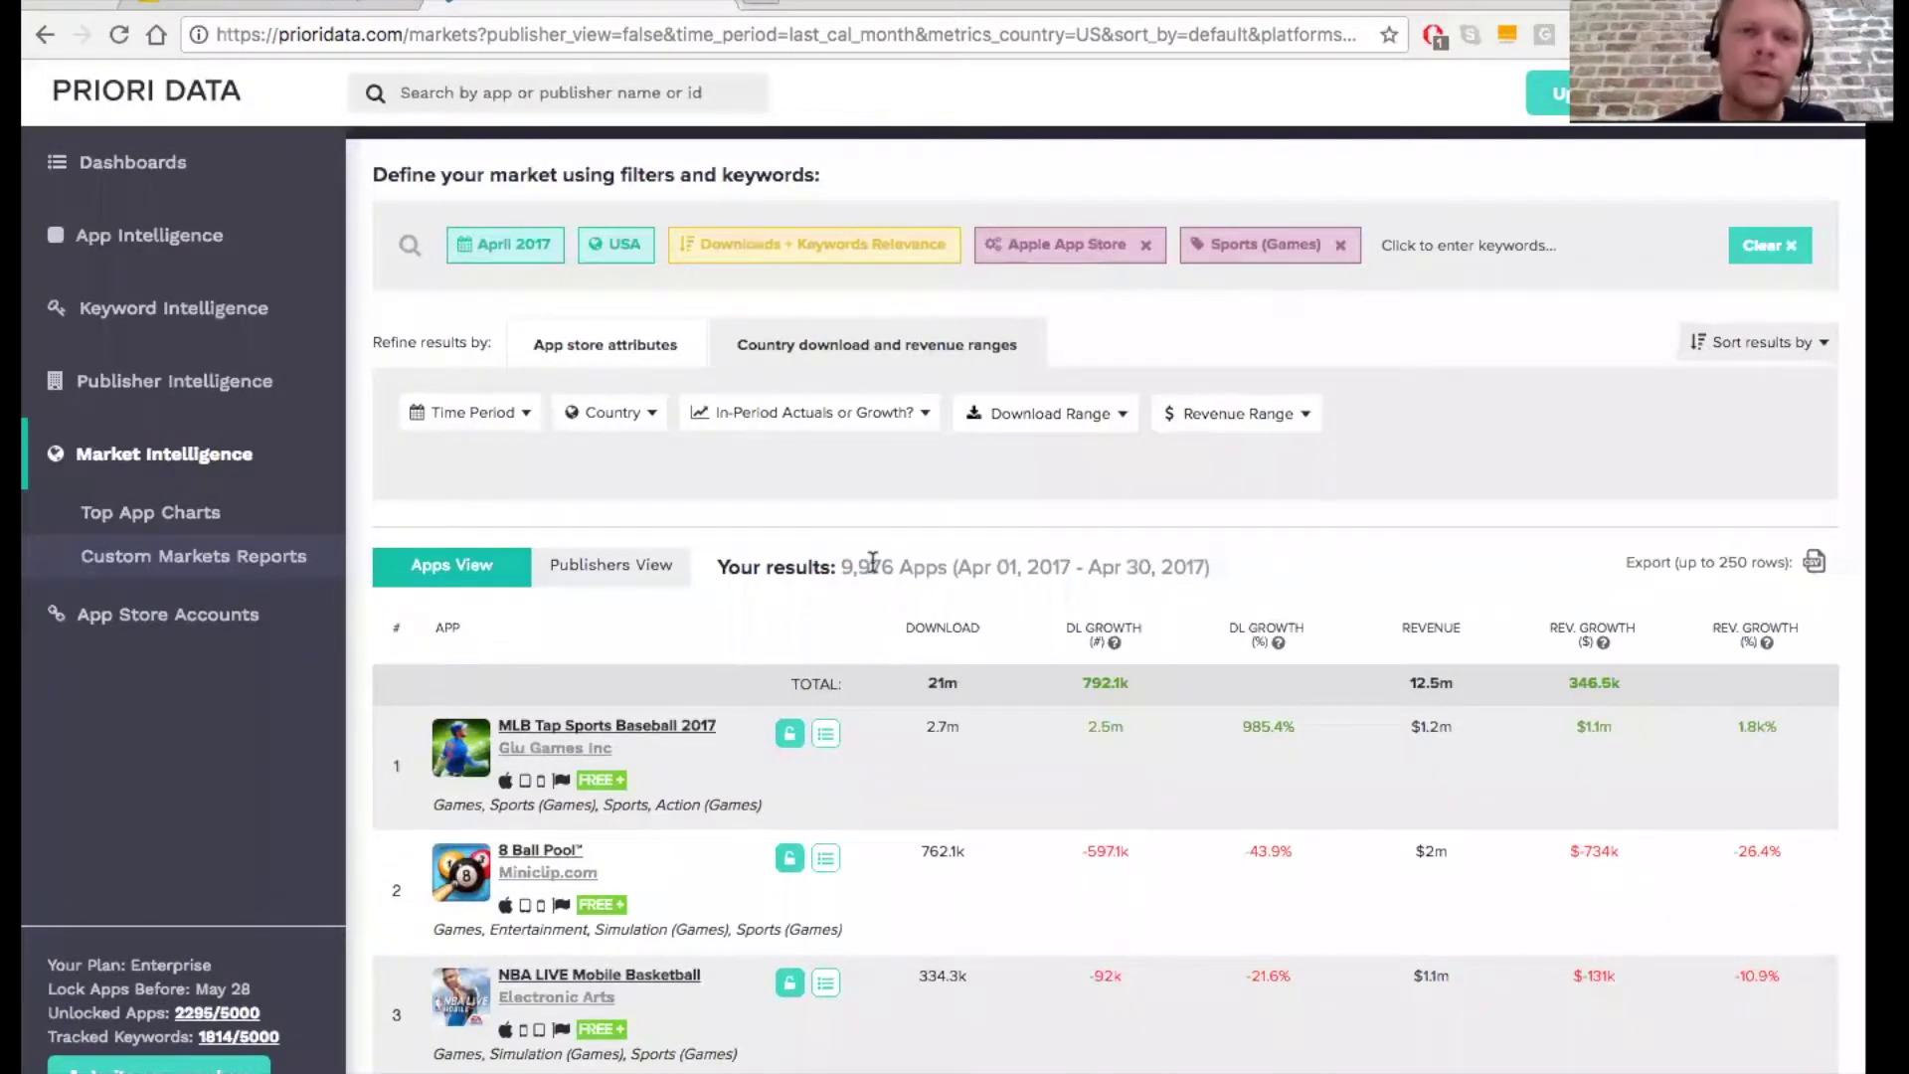
Step: Restrict the market report to iPhone apps with the Free business model
click(604, 343)
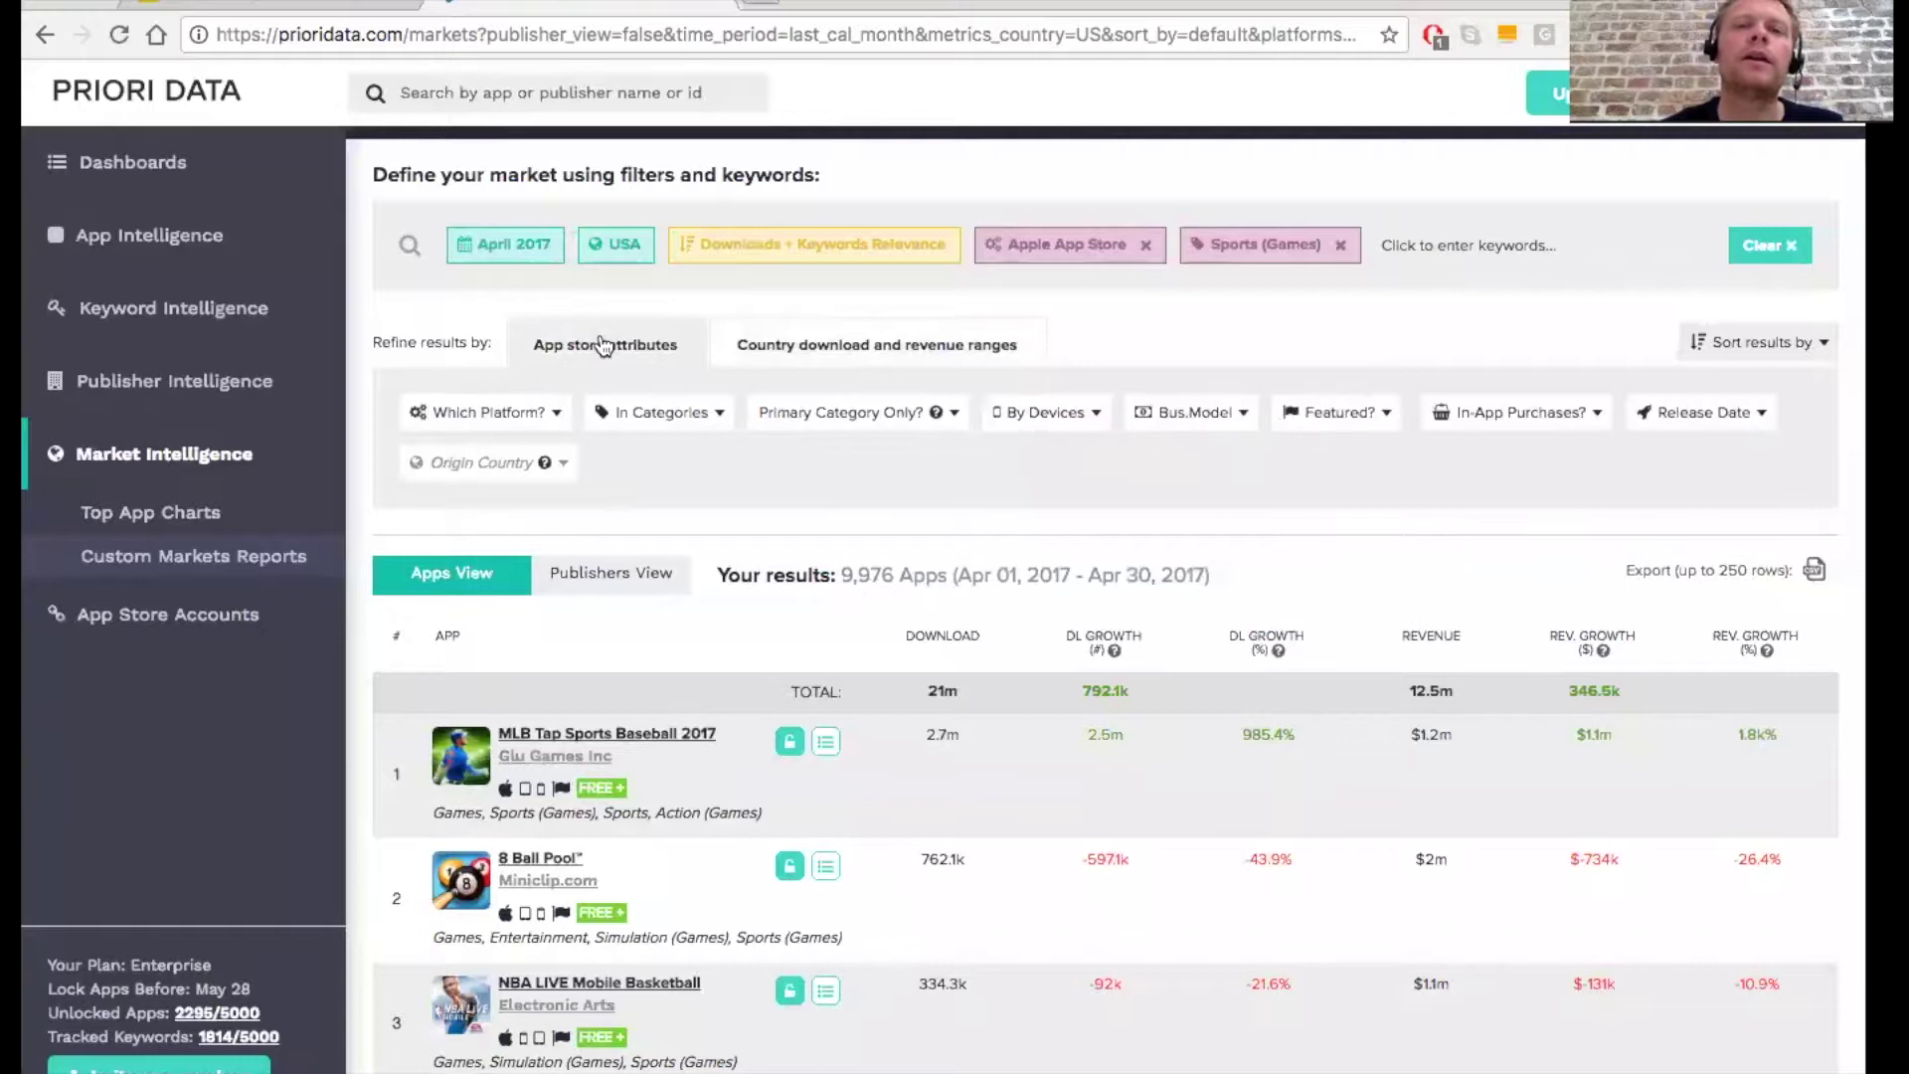
click(1044, 420)
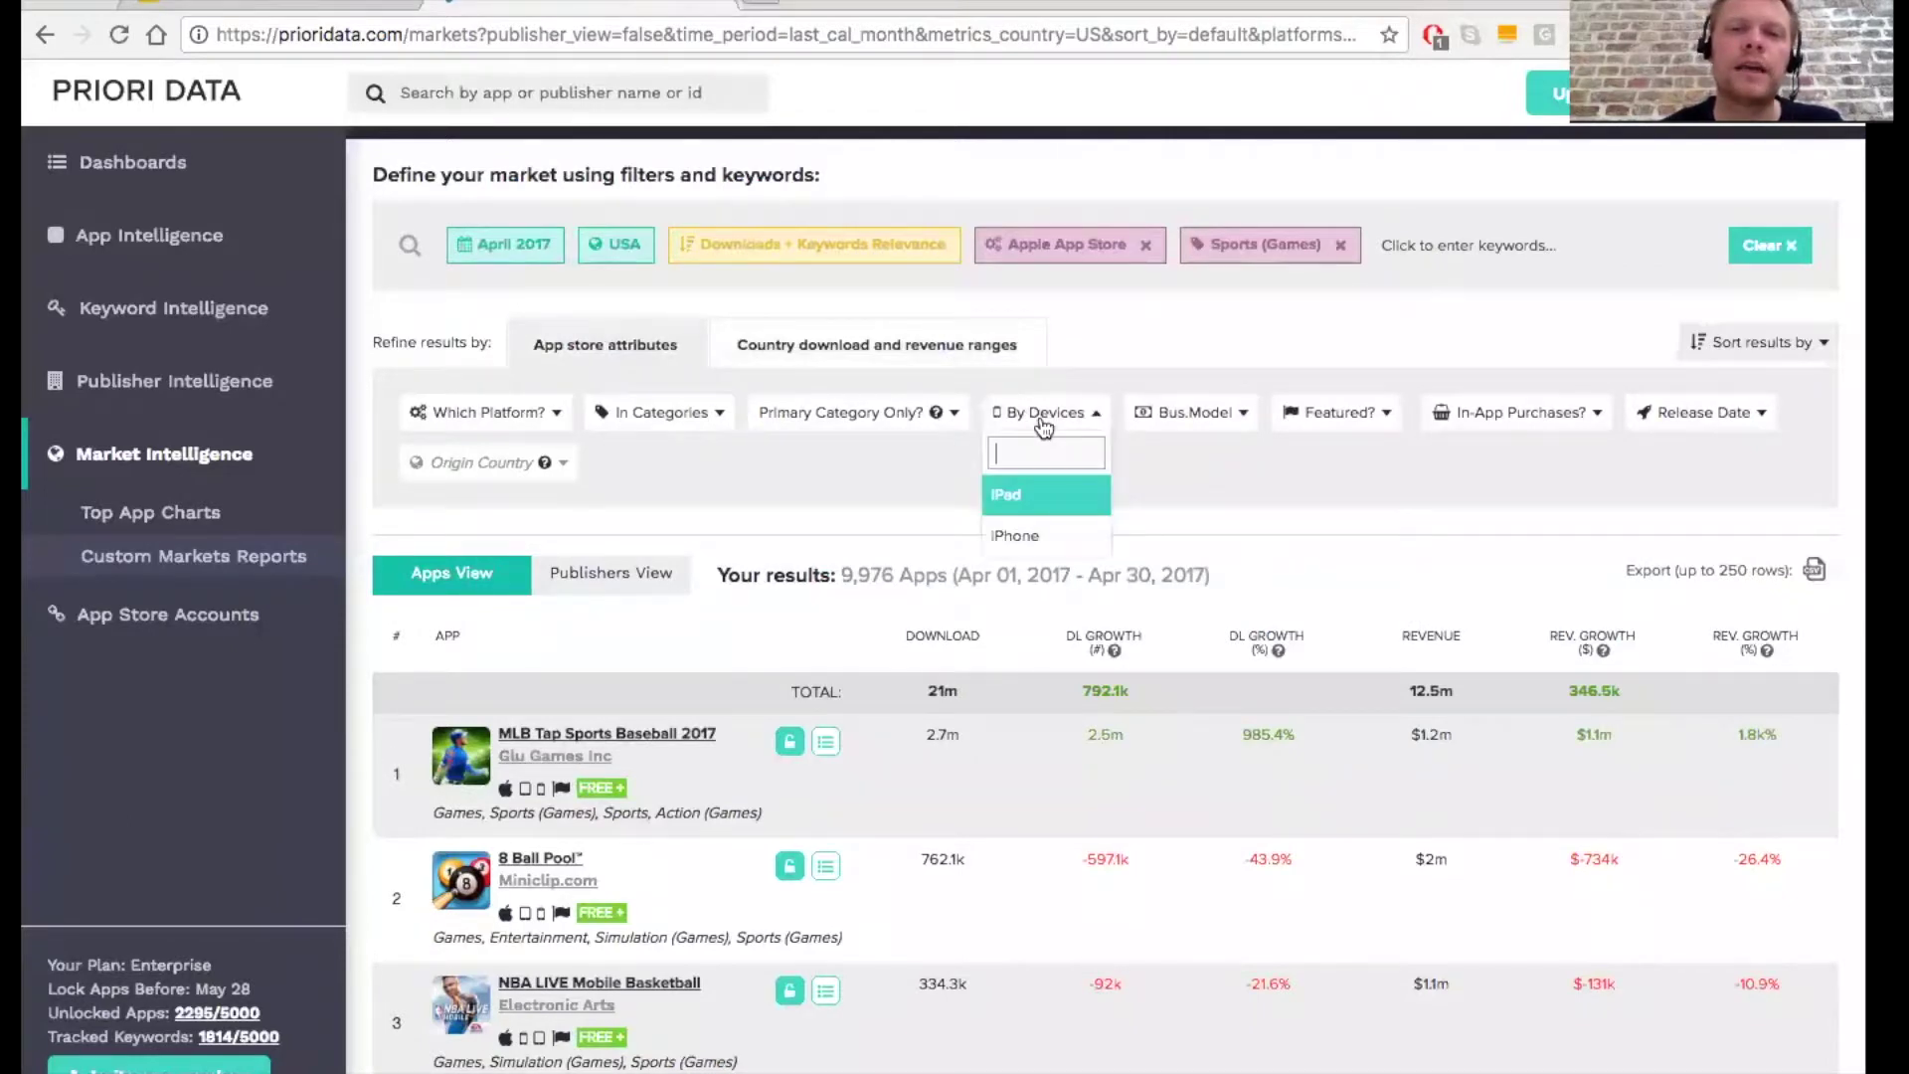
click(1020, 536)
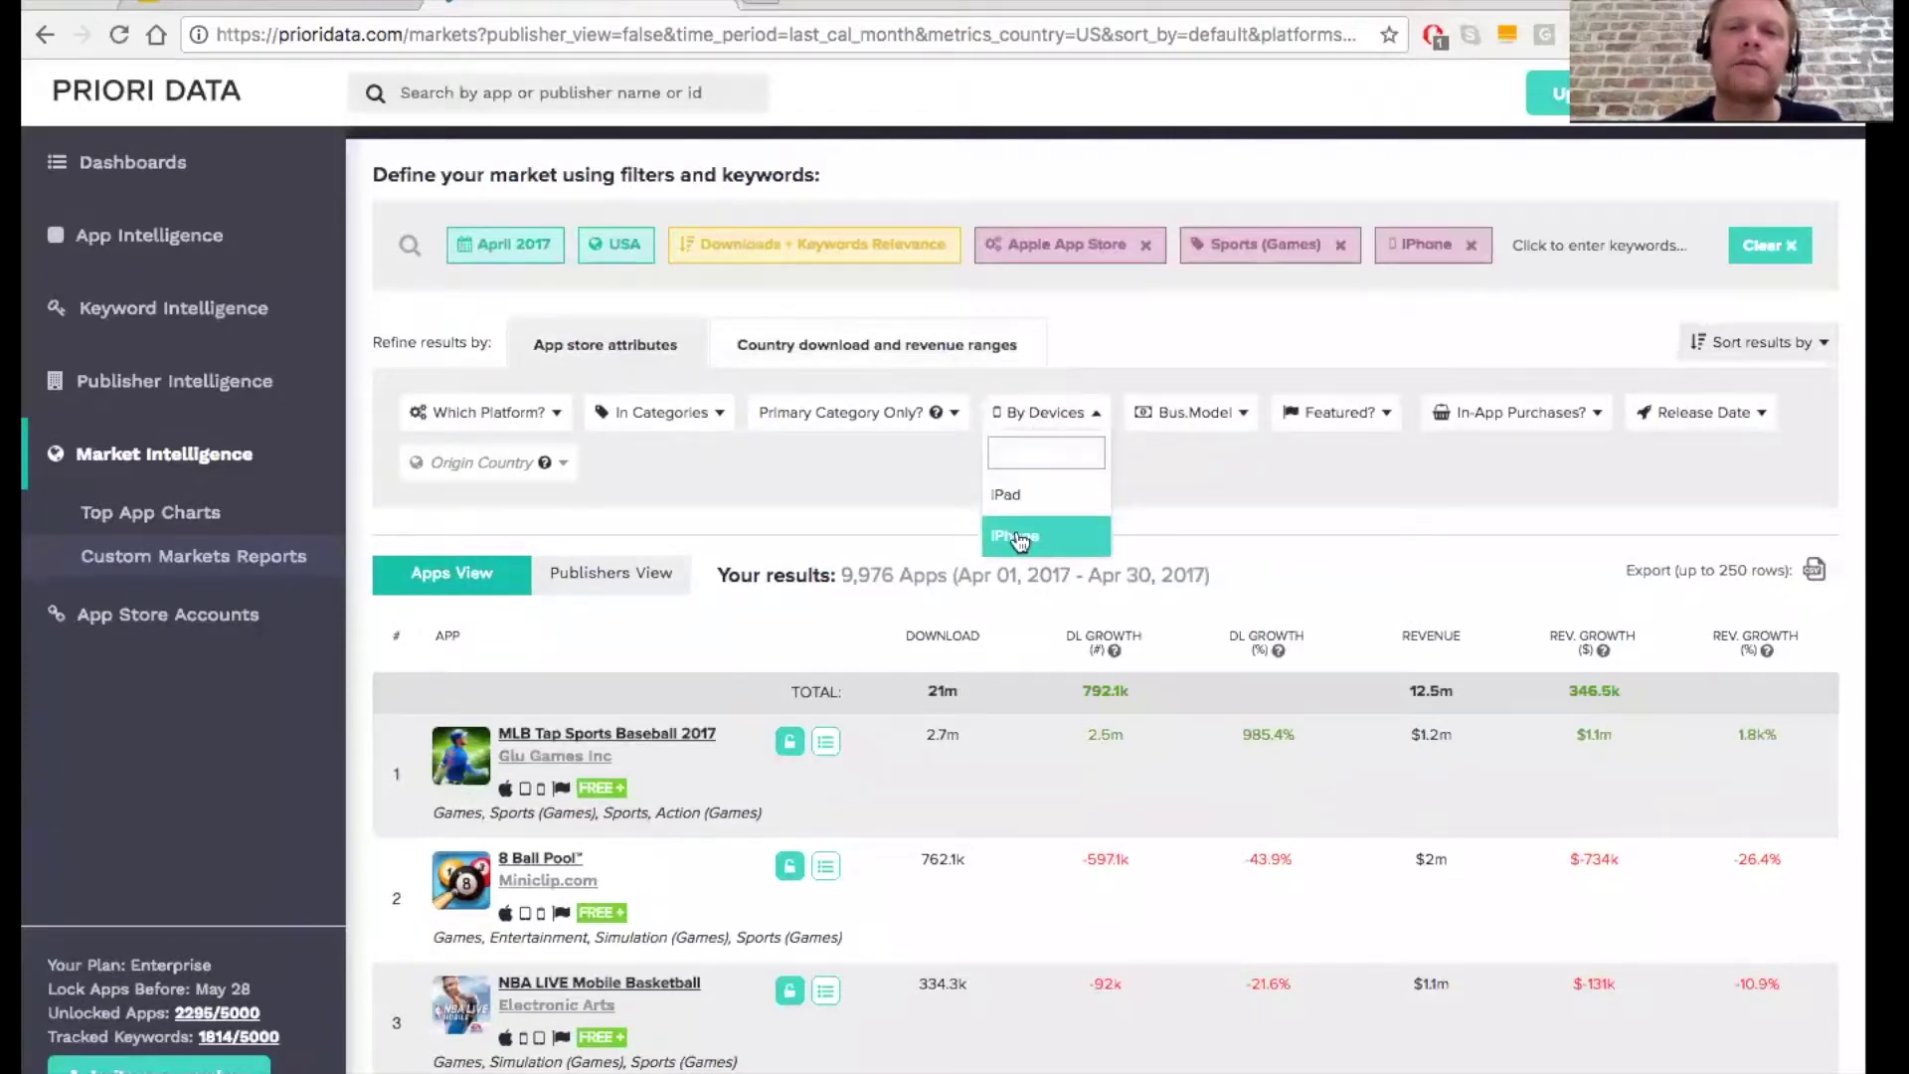
click(1198, 413)
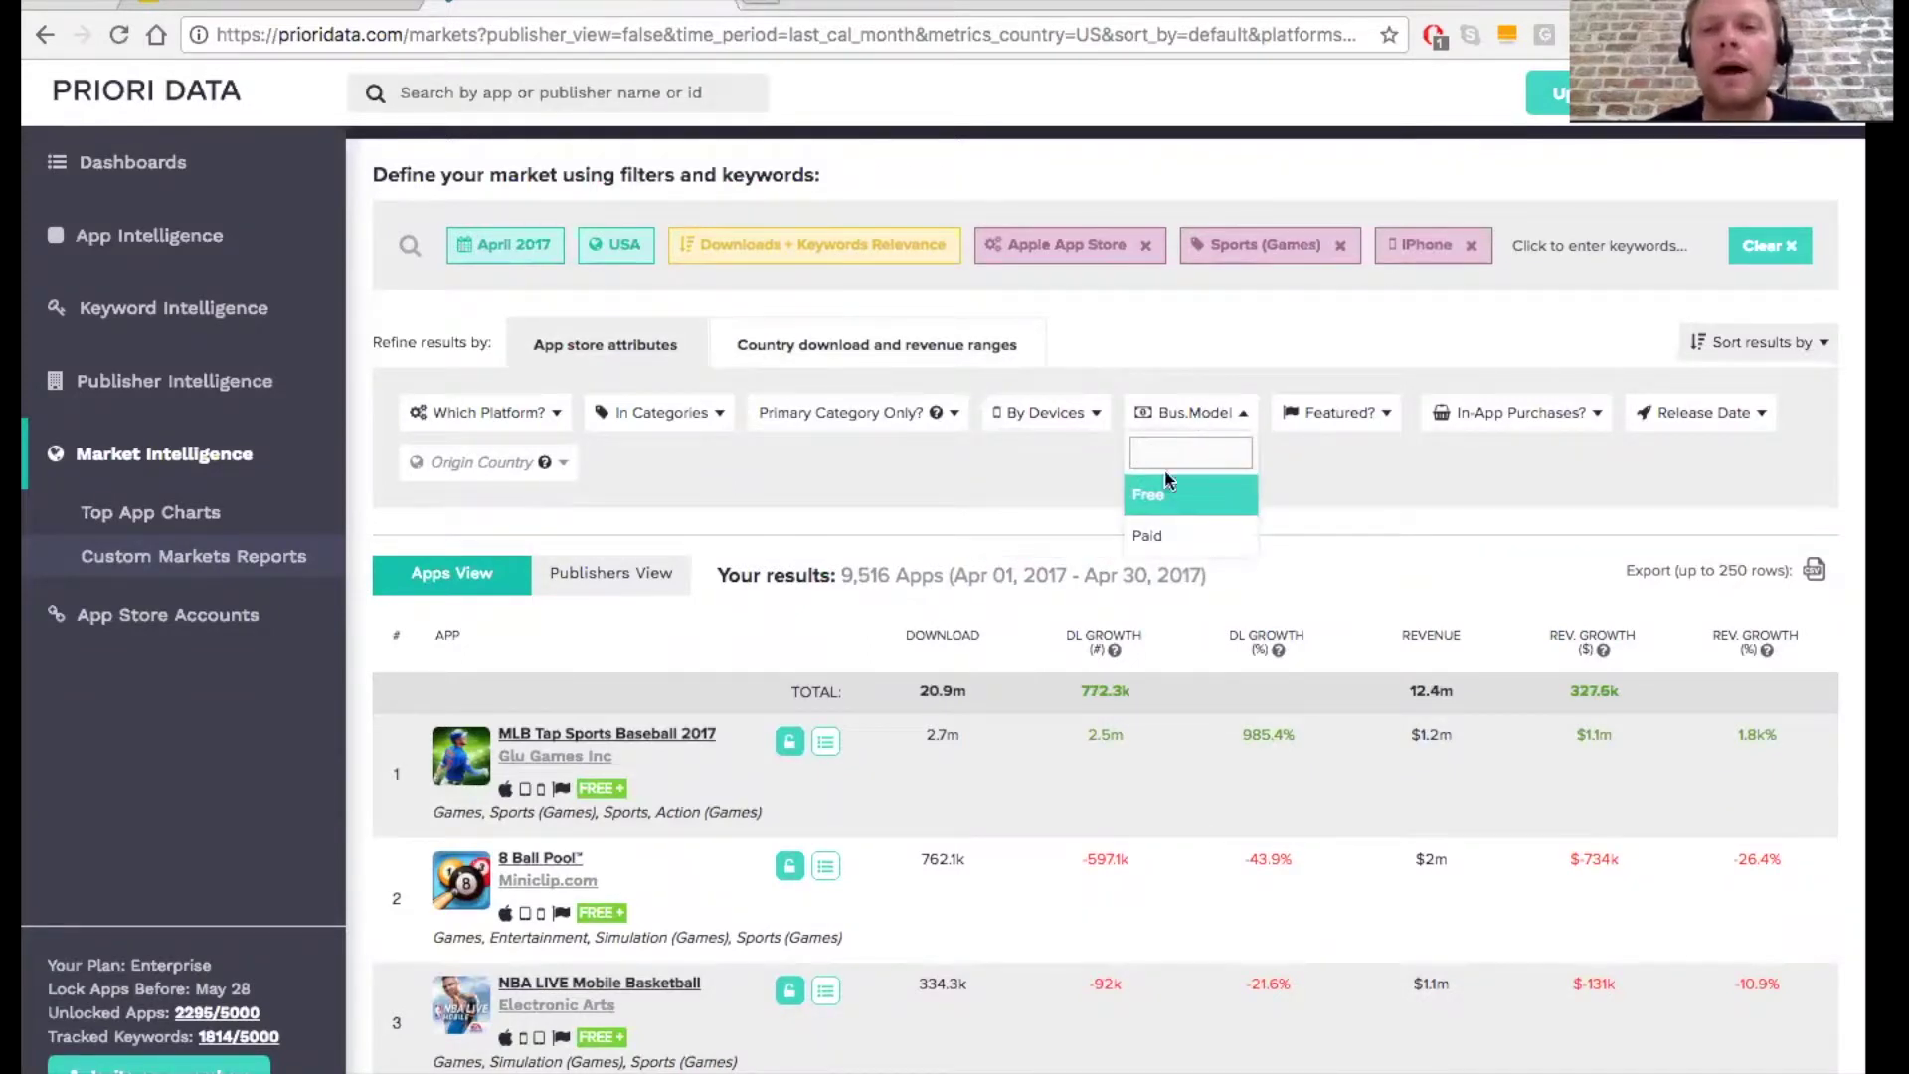
click(1151, 506)
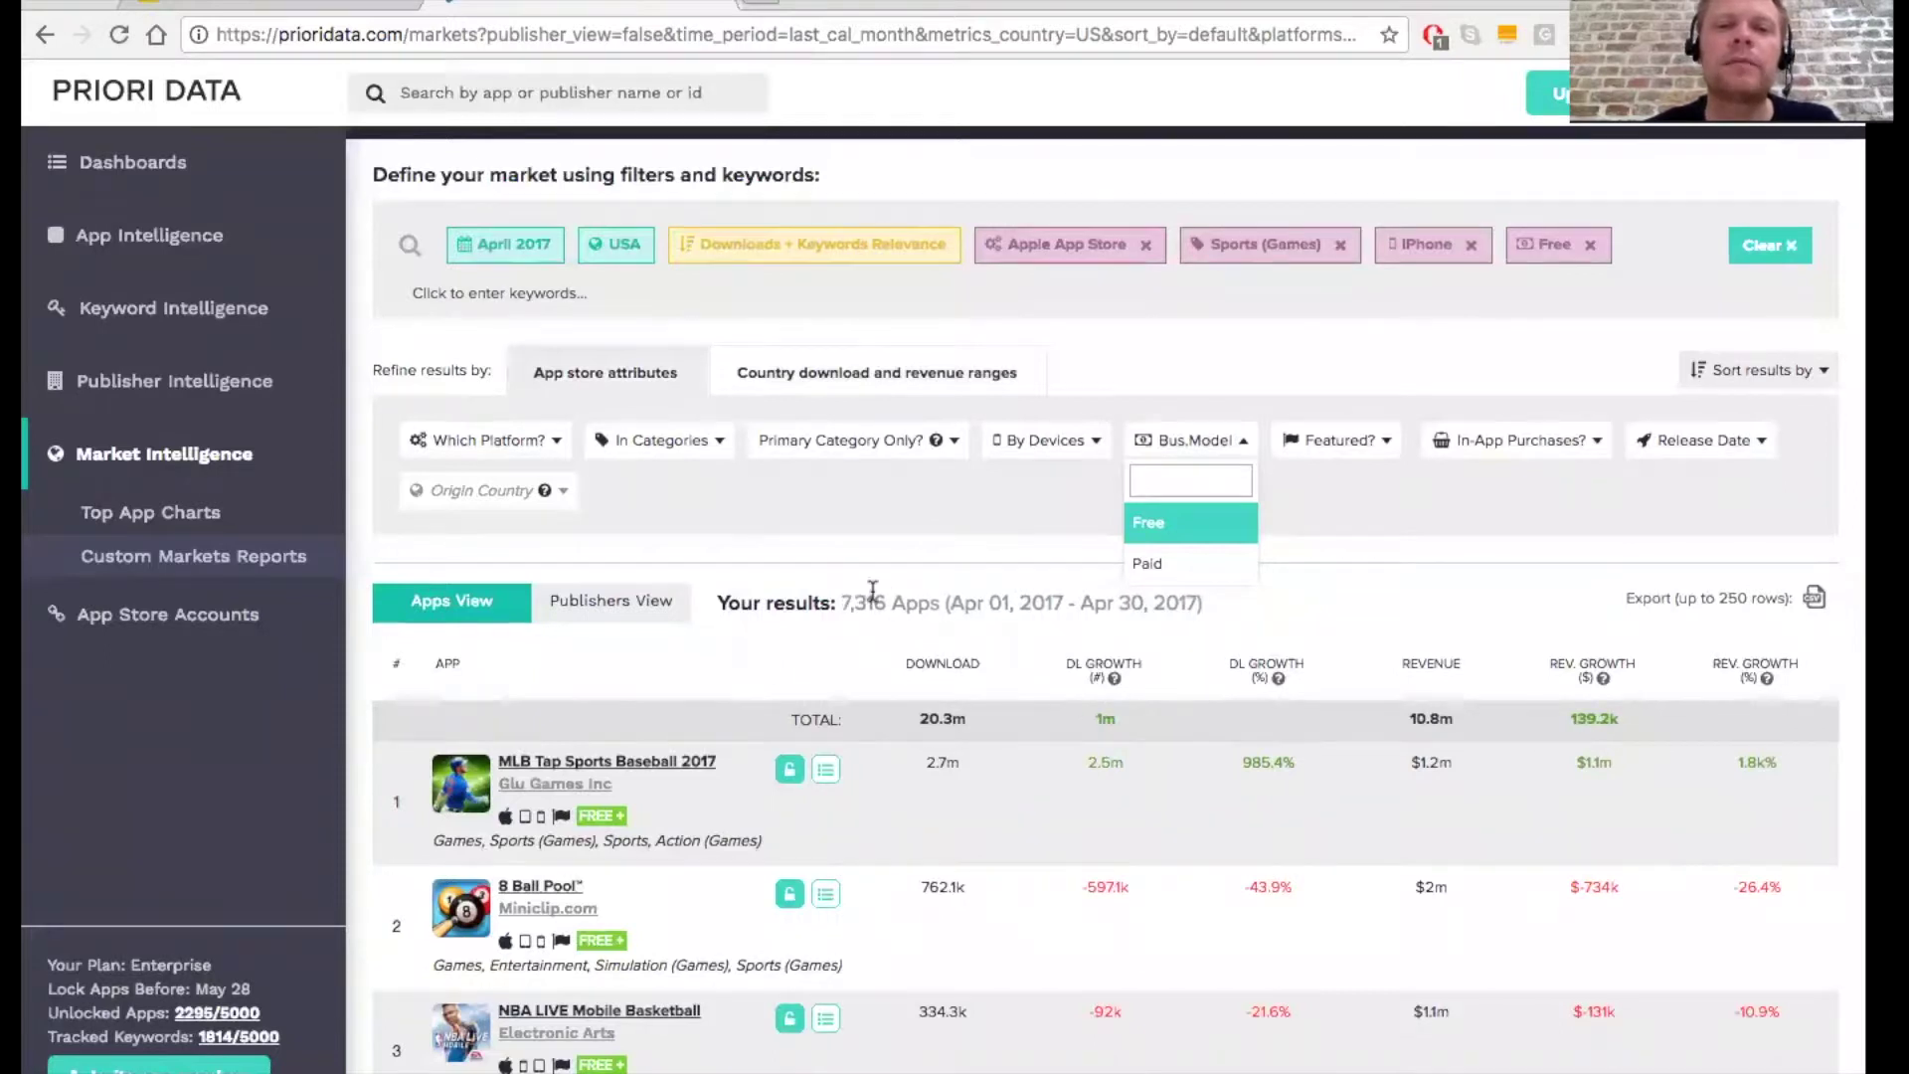
click(866, 645)
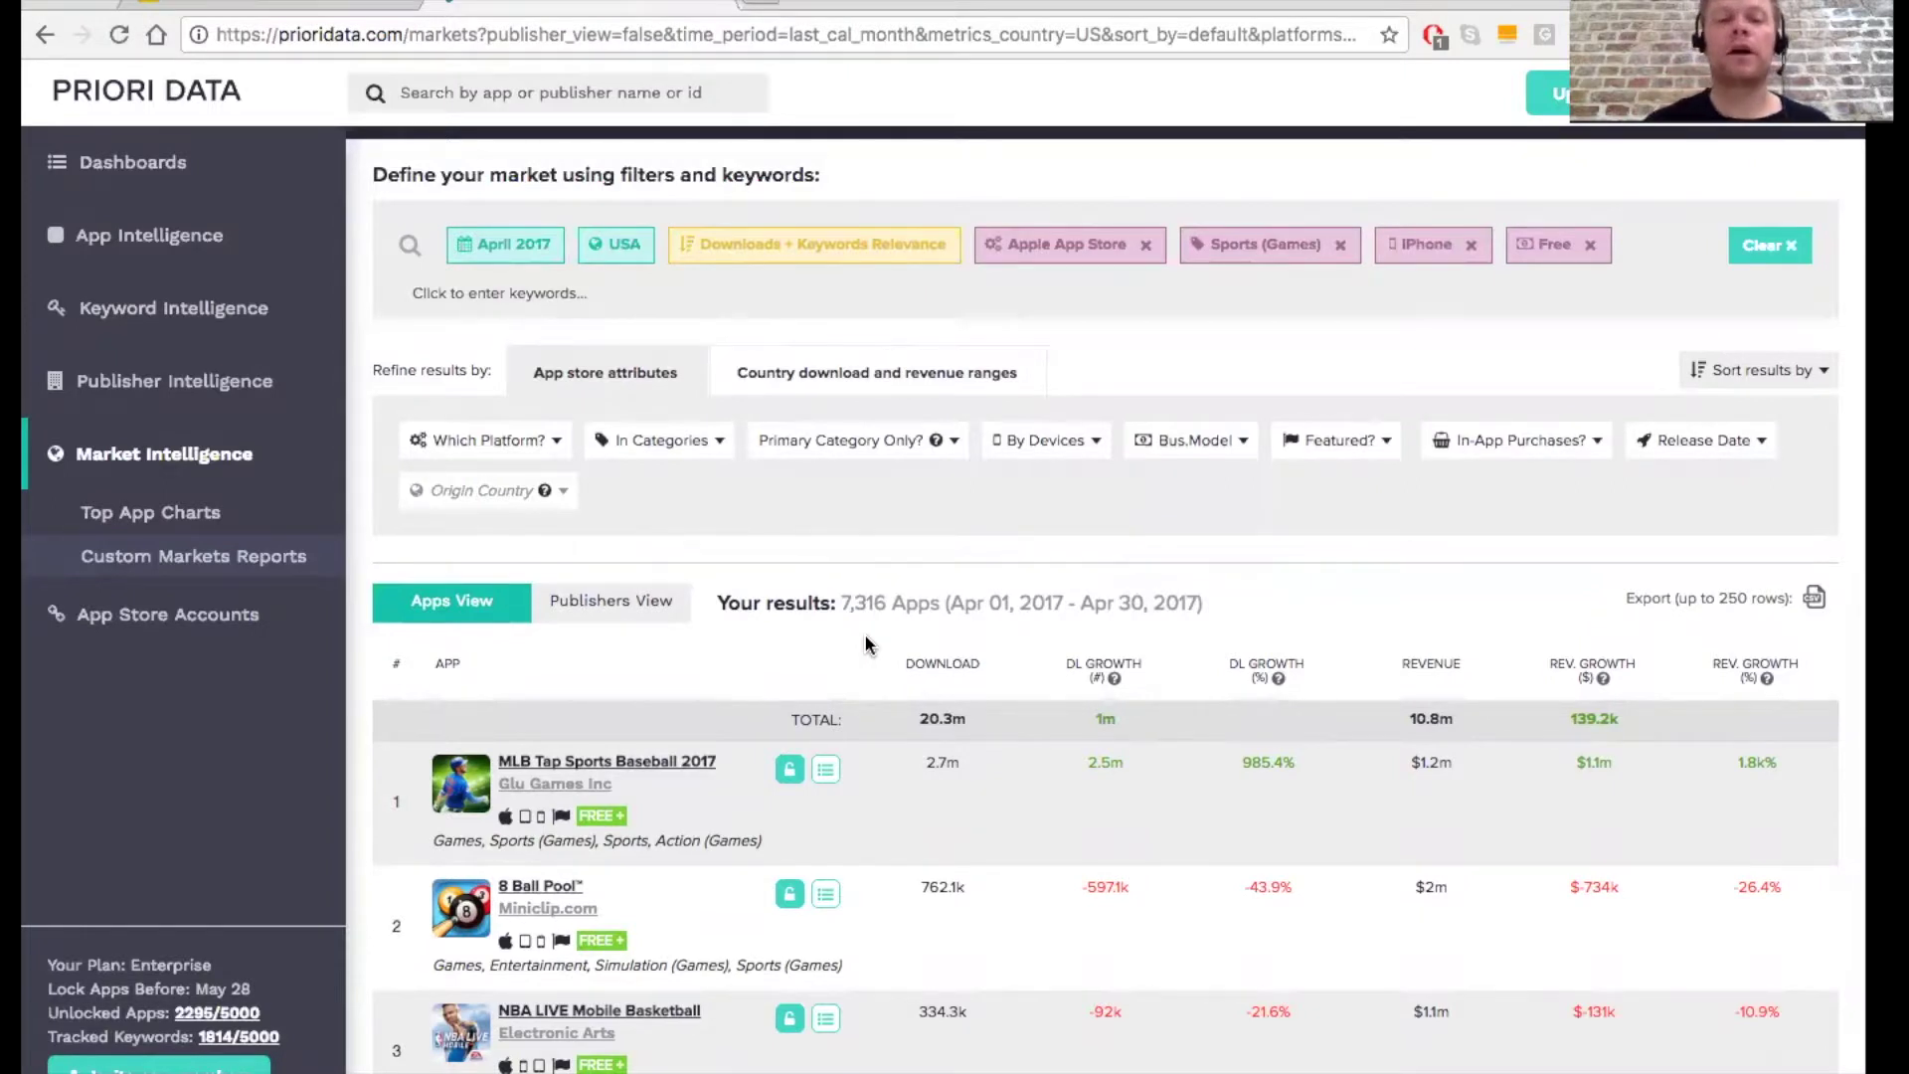
Step: Examine the filtered sports games' downloads, revenue and growth, including the data options for MLB Tap Sports Baseball 2017 and Dream League Soccer 2017's figures
scroll(865, 641, down, 1)
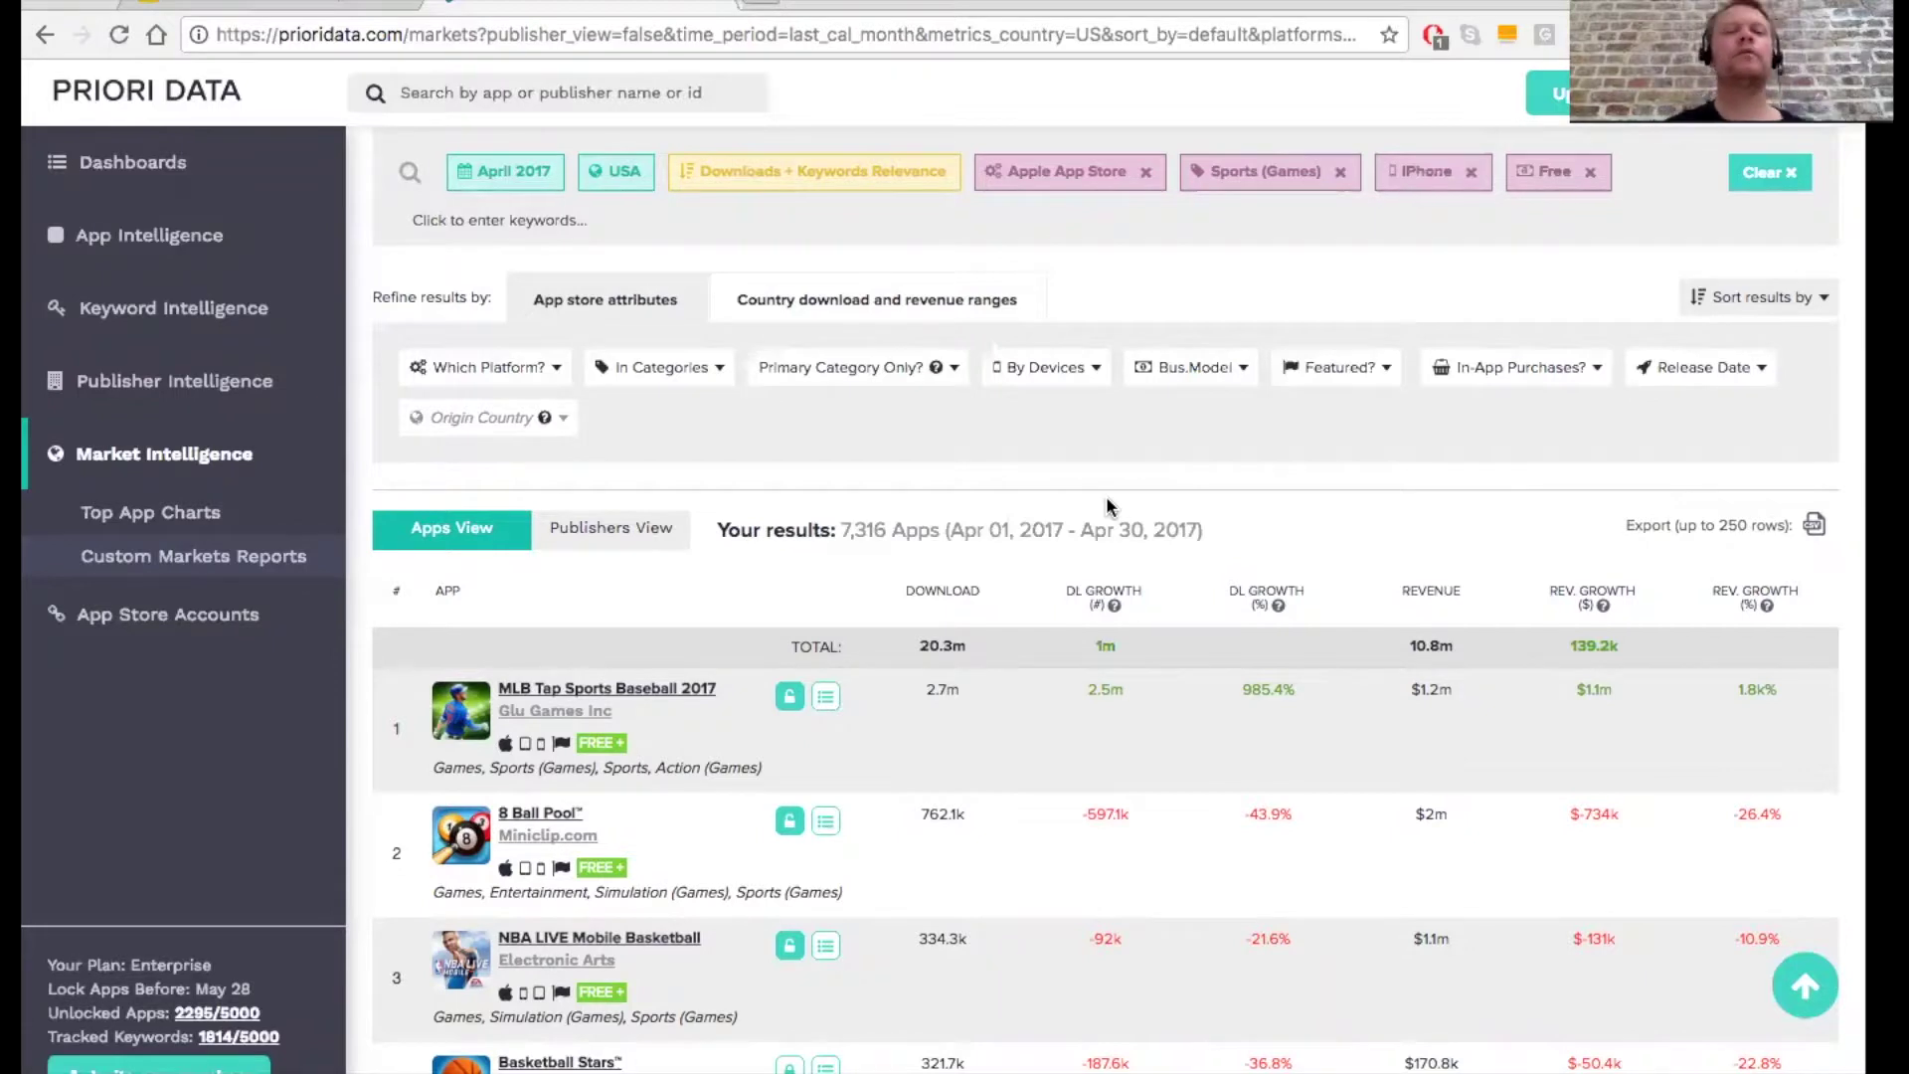
scroll(1106, 503, down, 2)
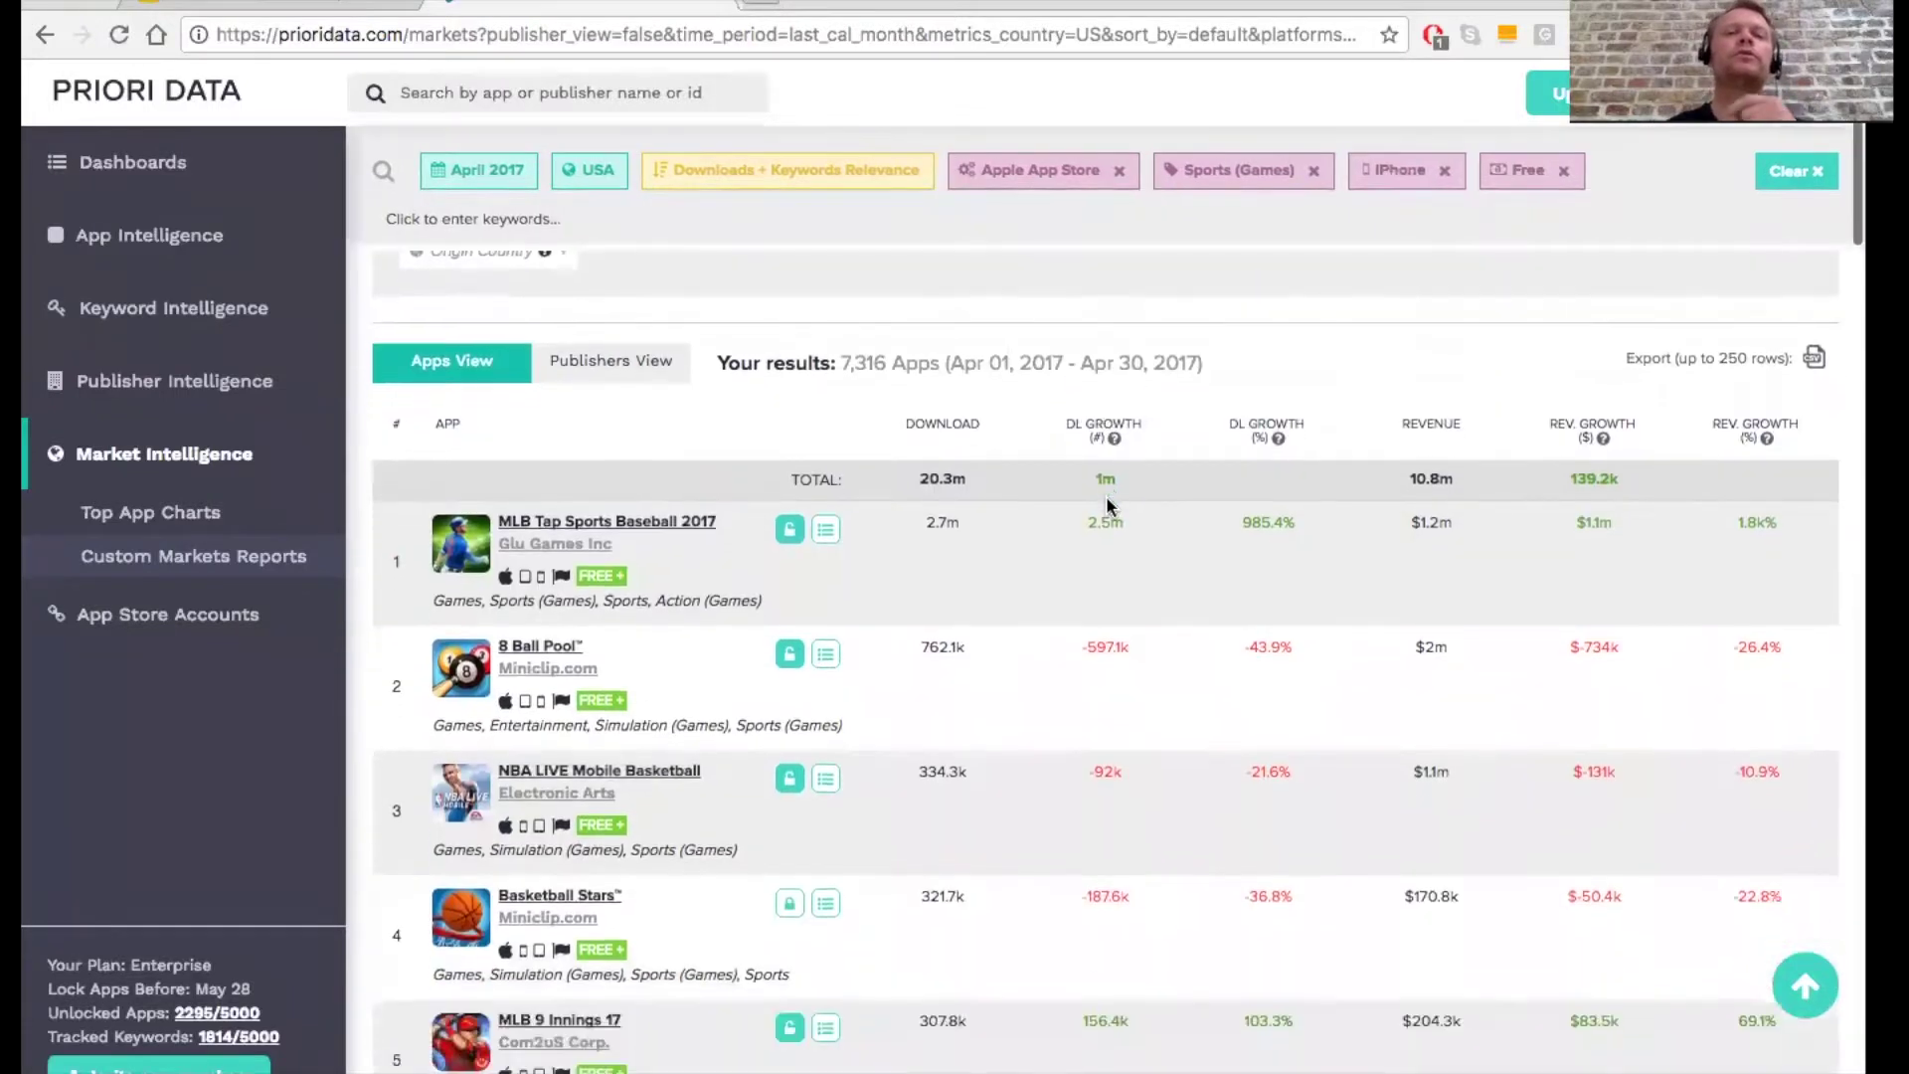
click(614, 525)
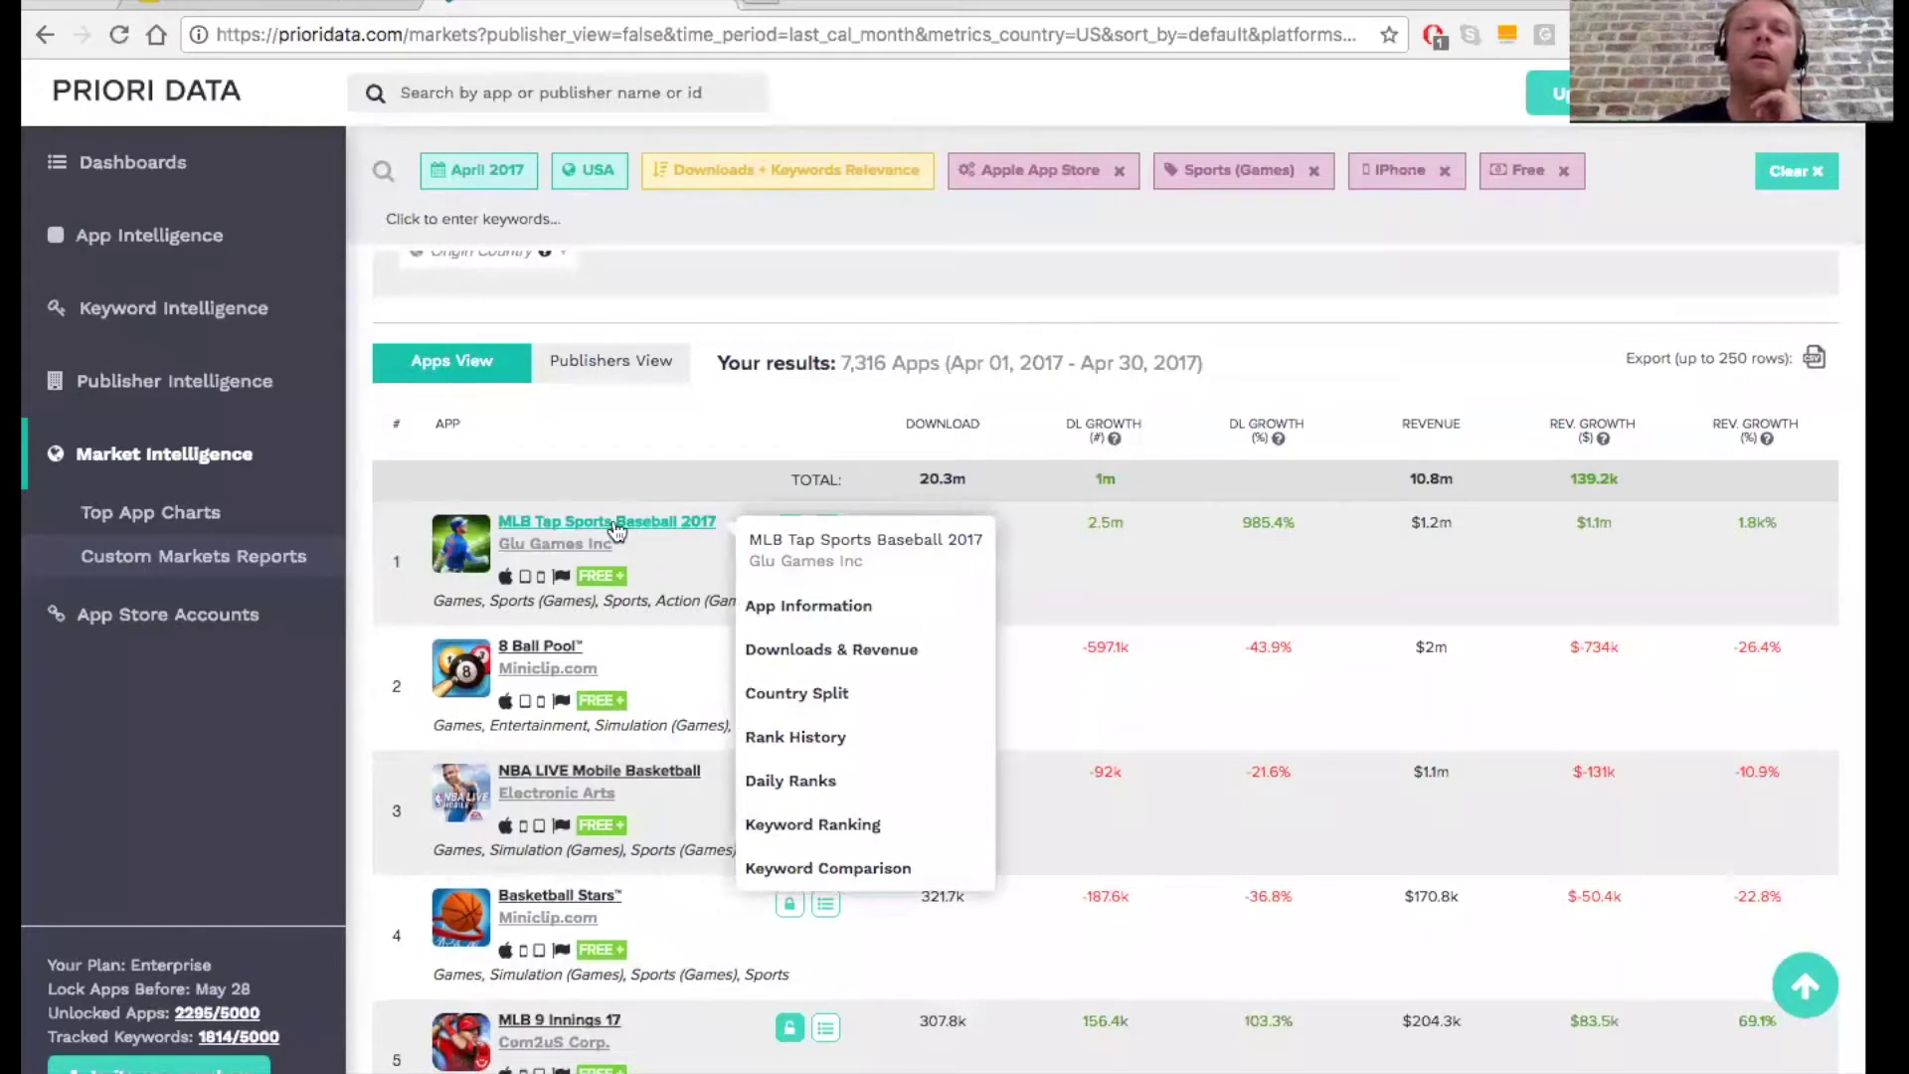
click(686, 603)
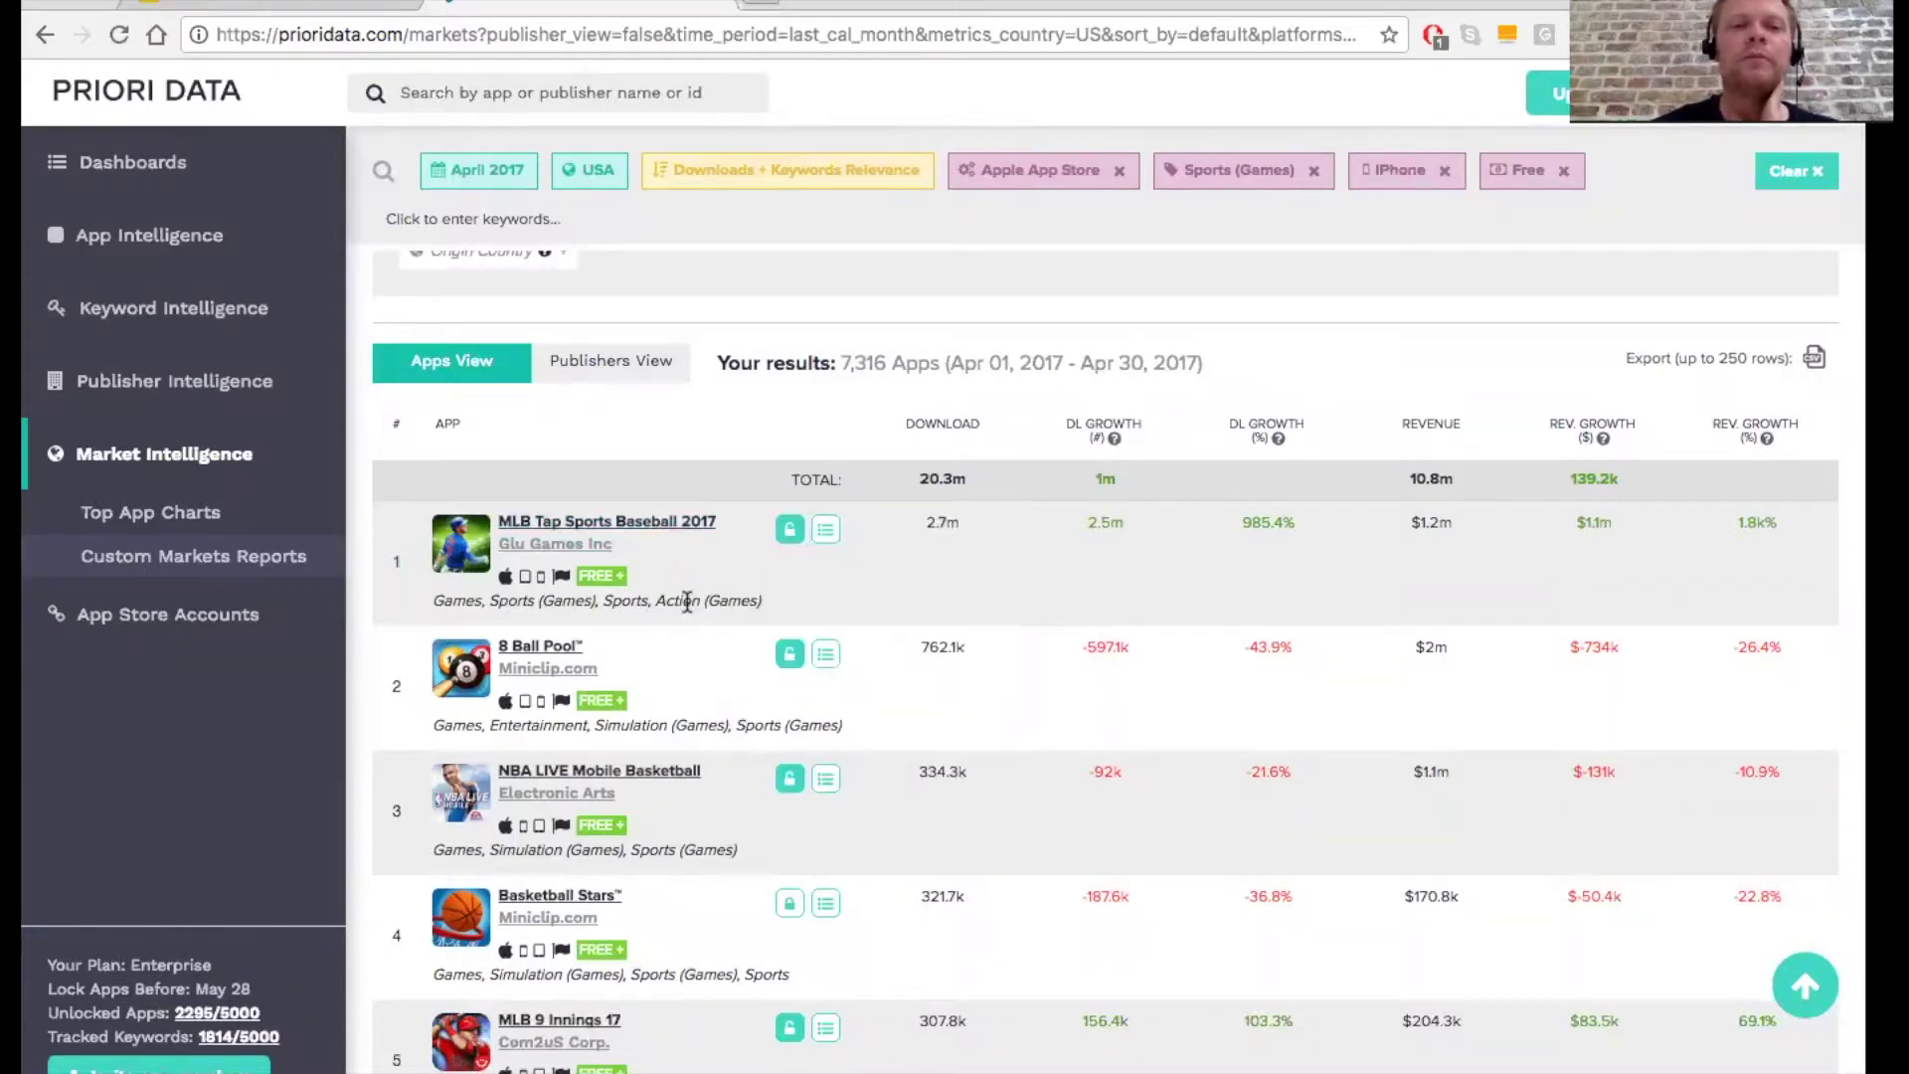
scroll(686, 602, down, 2)
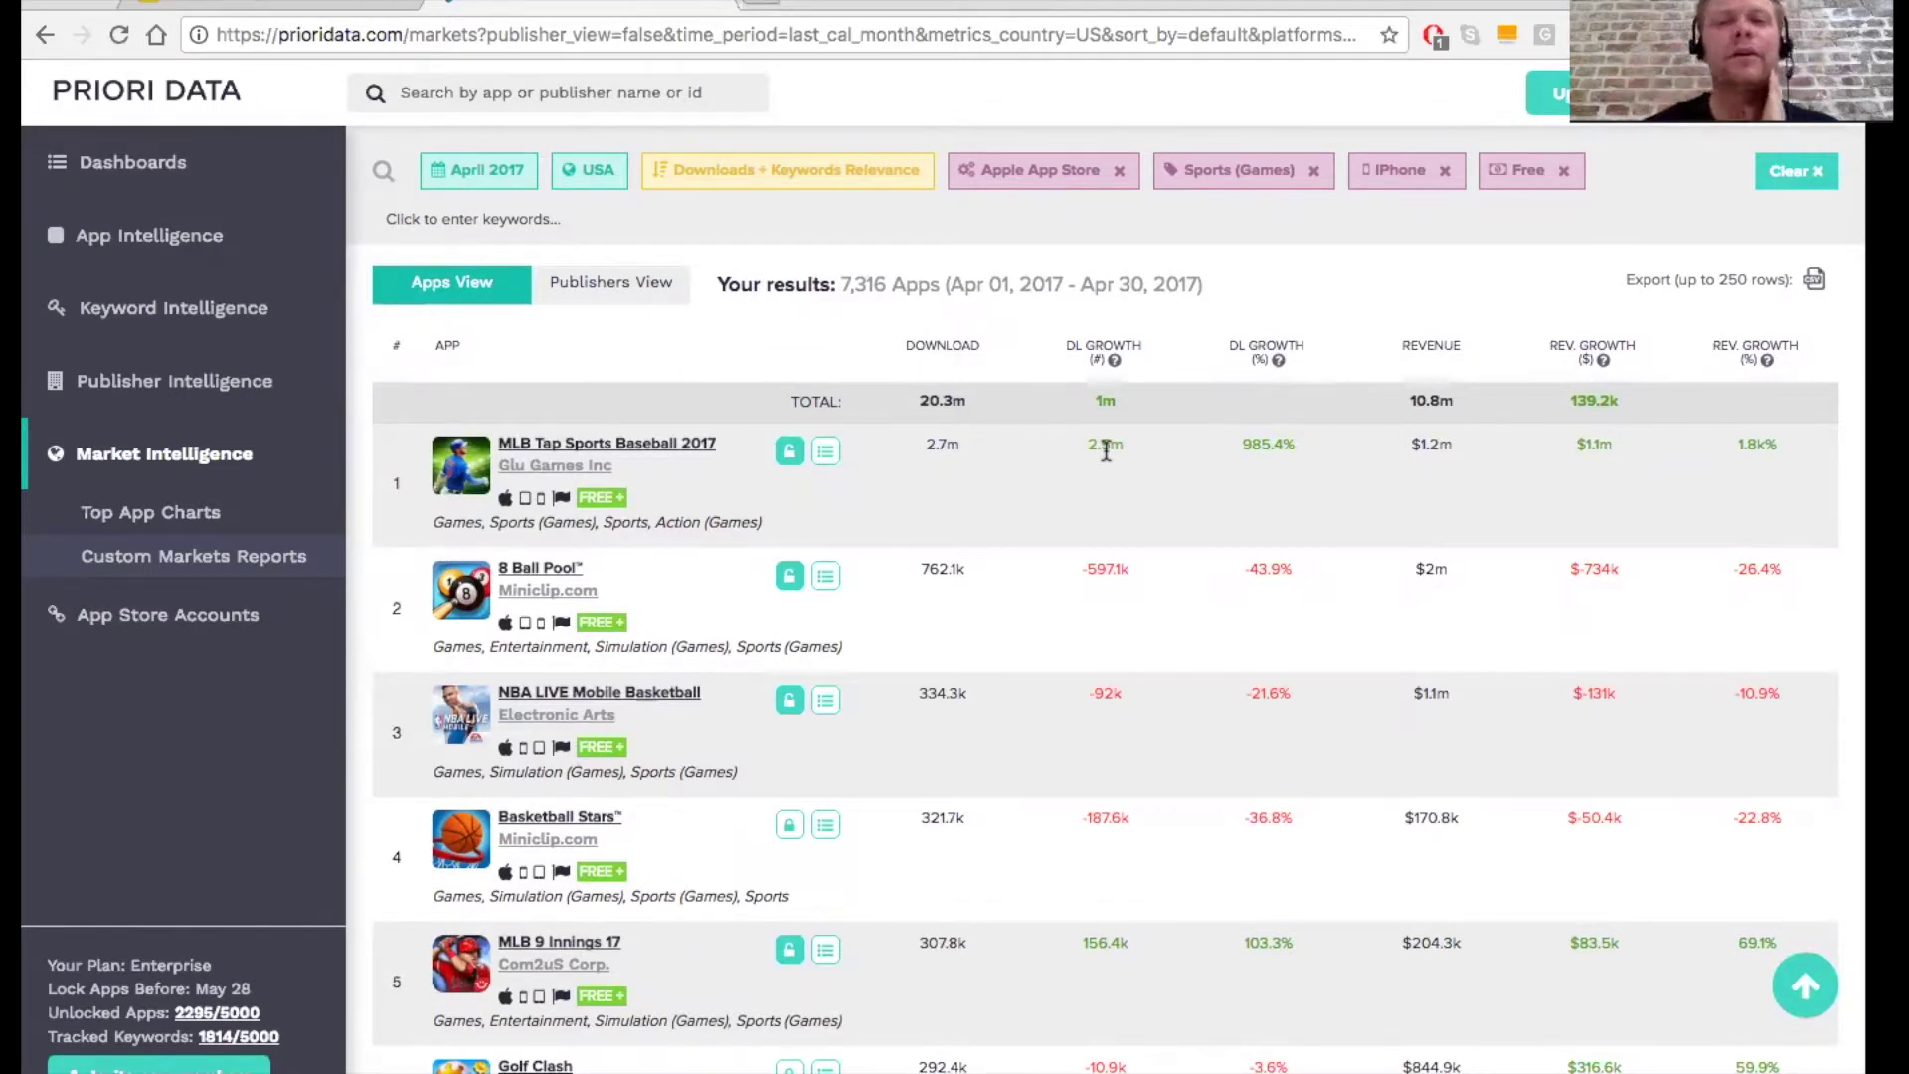
scroll(1100, 444, down, 3)
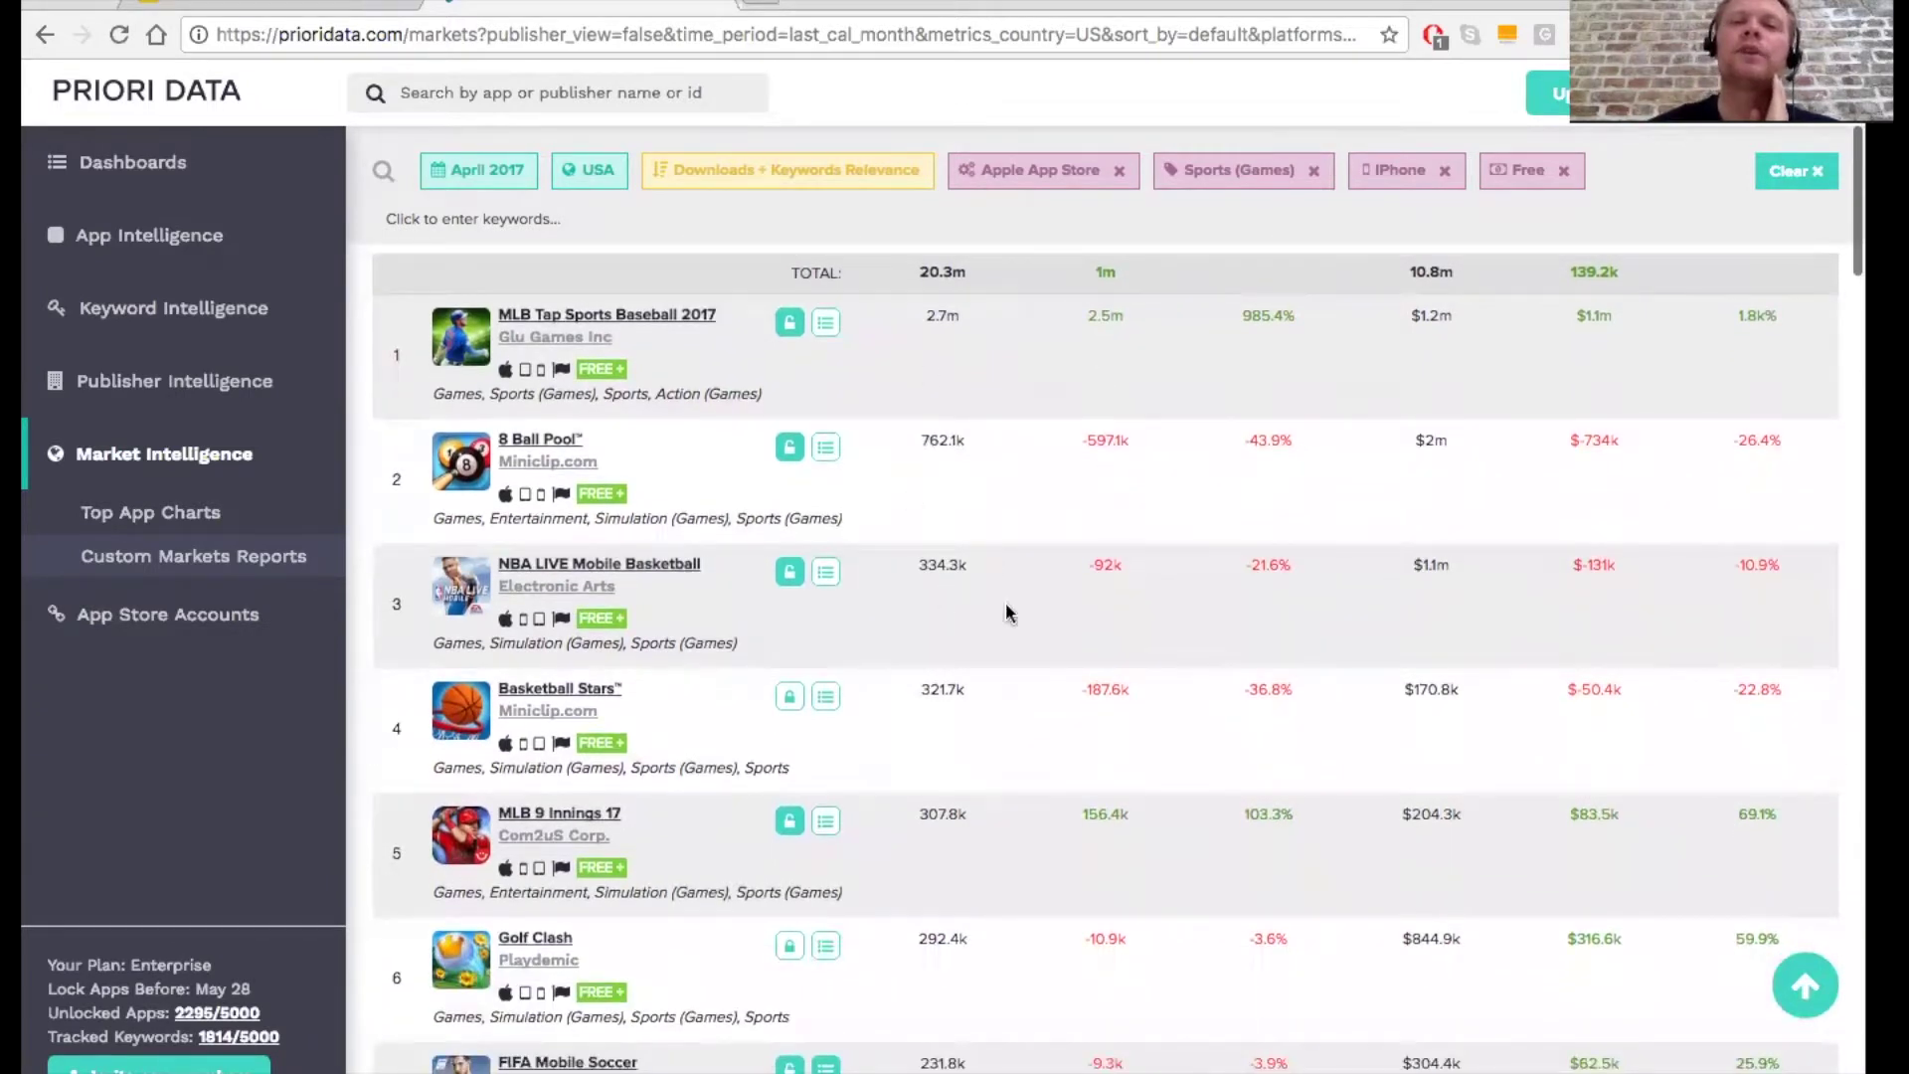
scroll(1019, 596, up, 5)
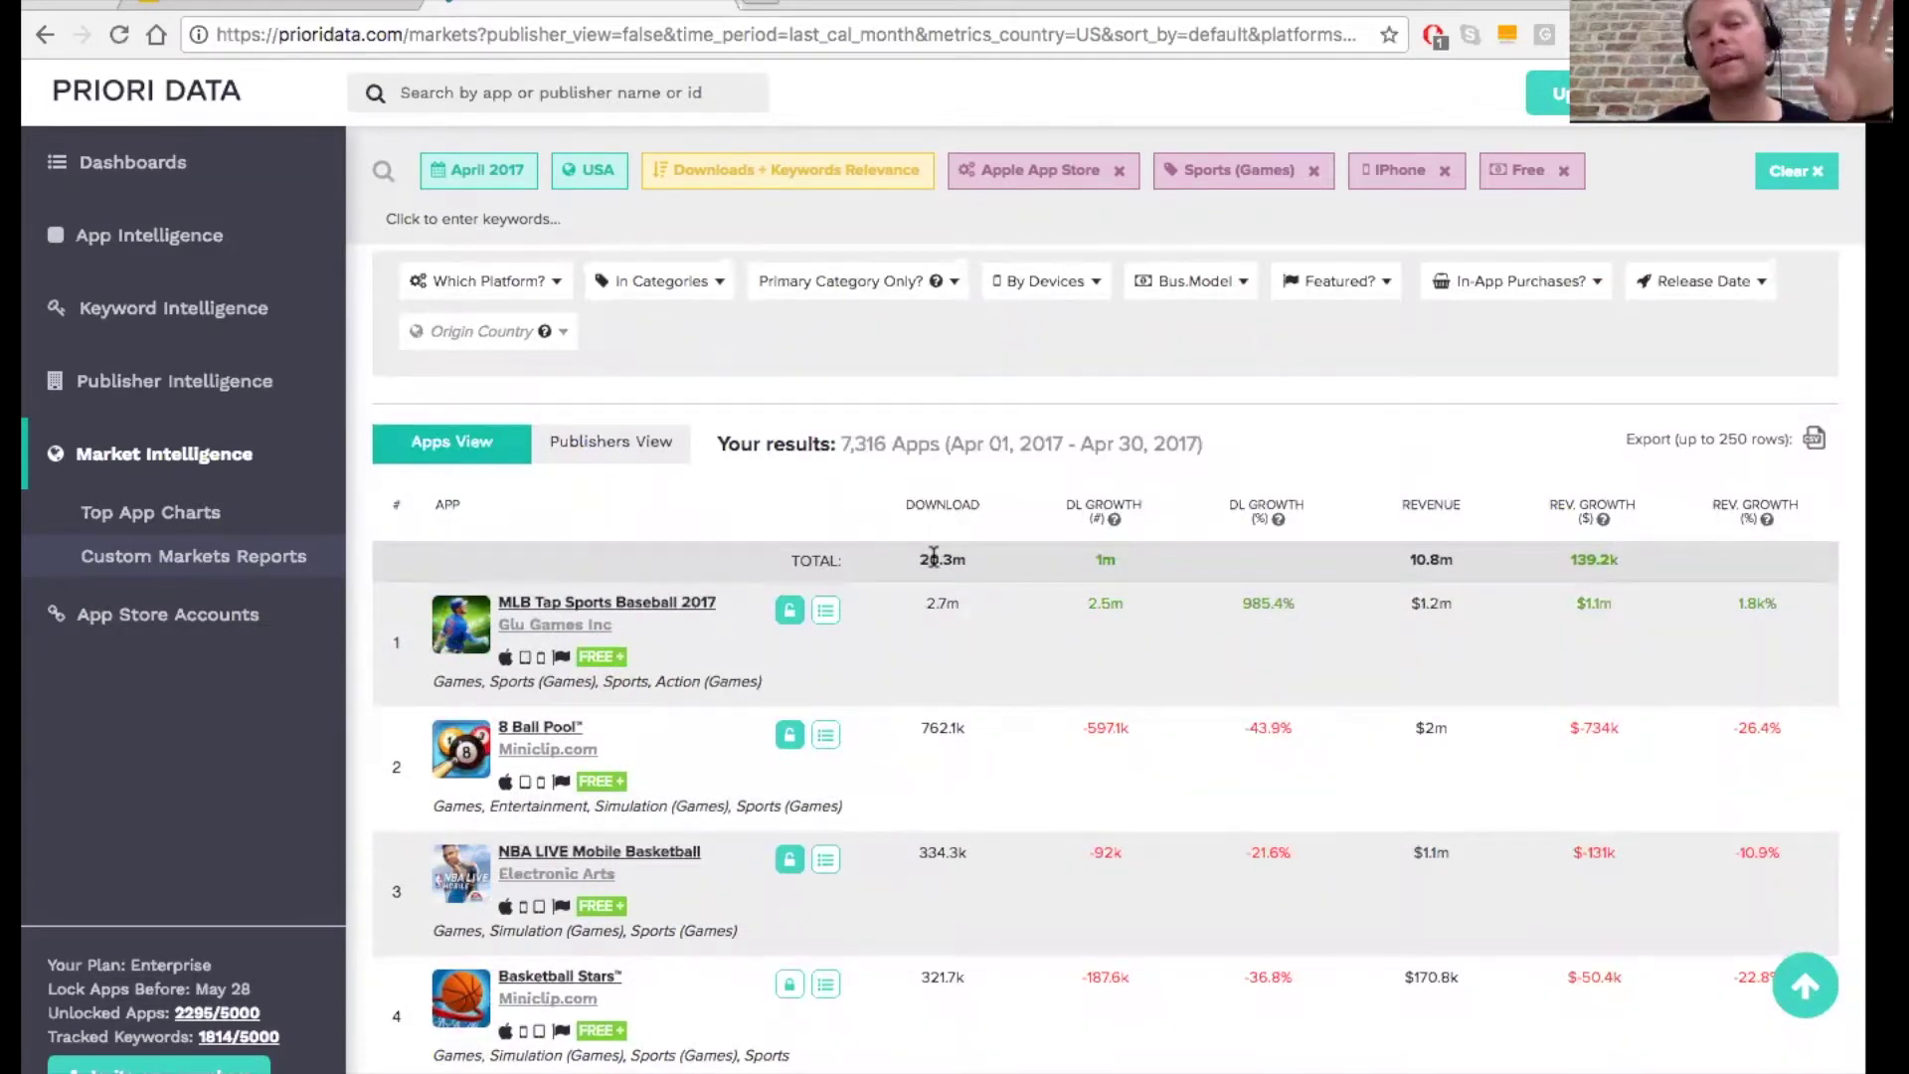
scroll(934, 555, down, 5)
scroll(934, 565, down, 7)
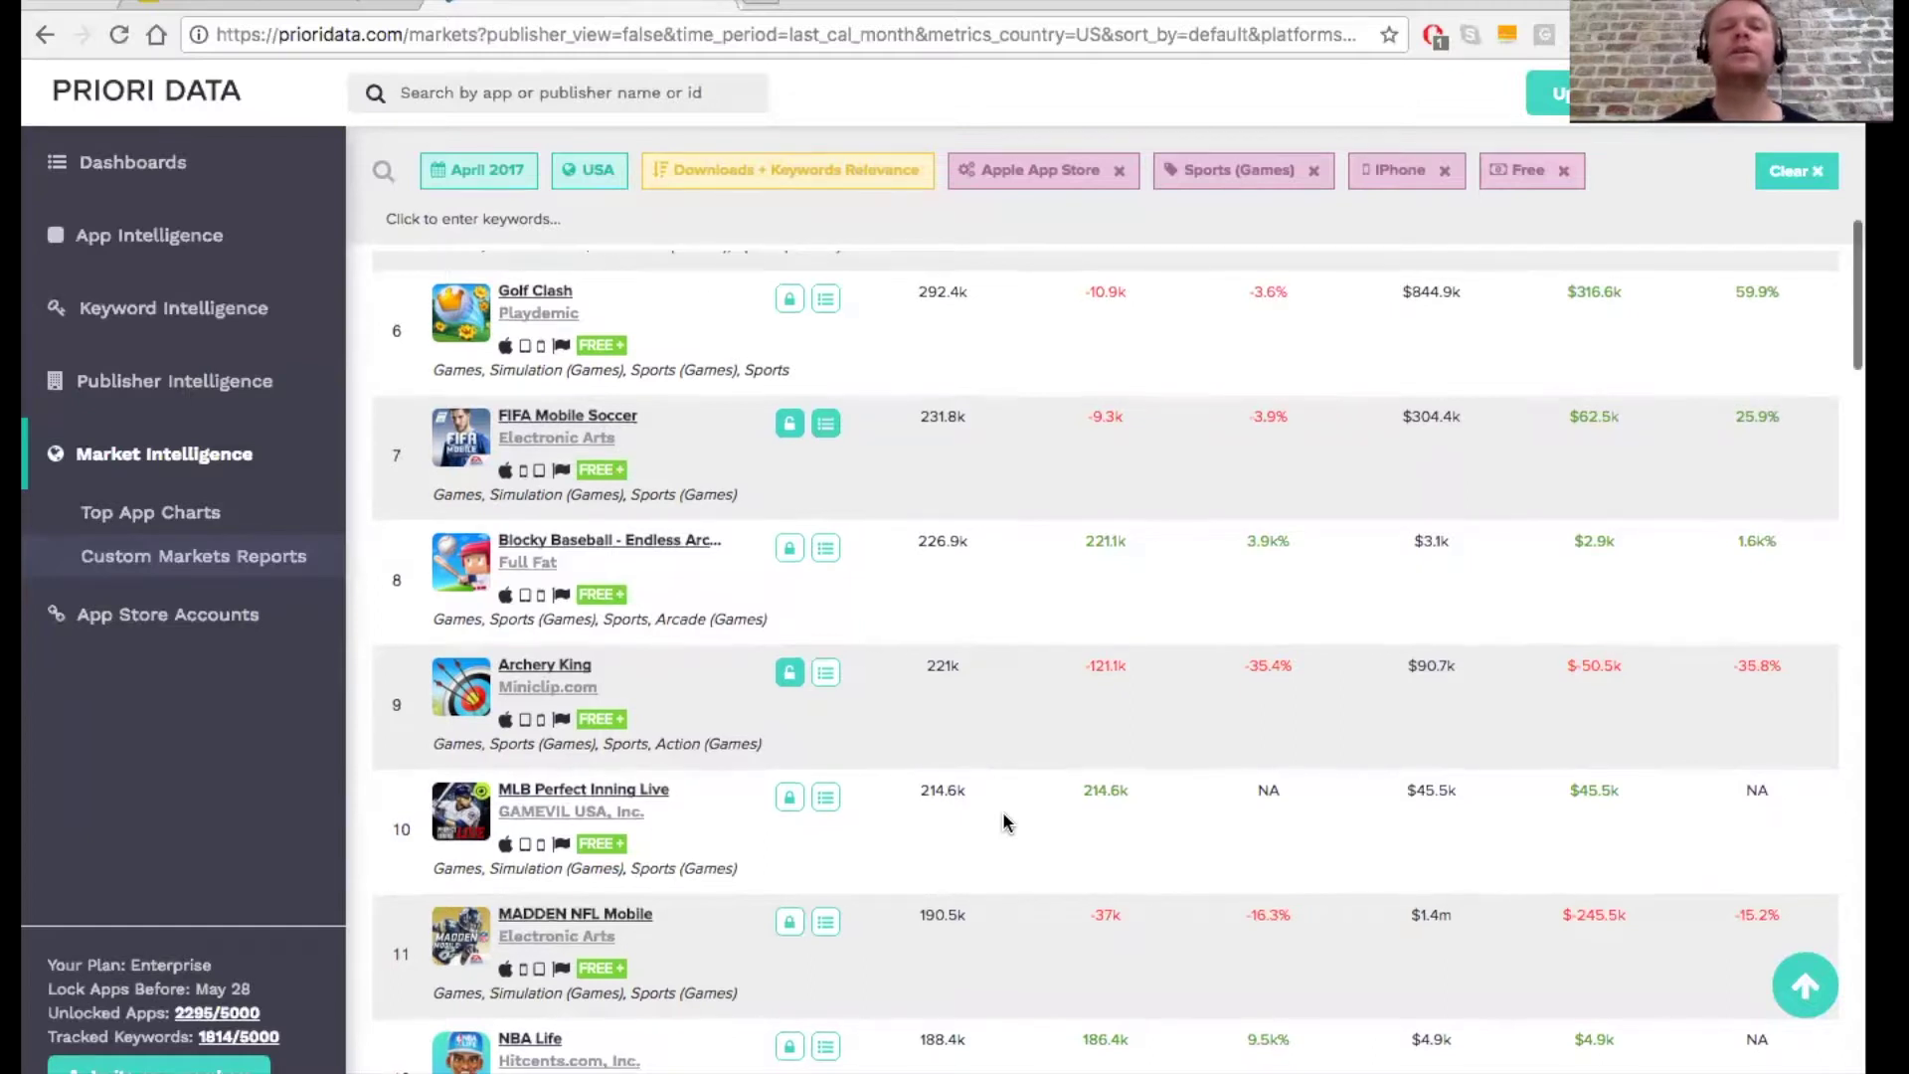
scroll(1004, 821, down, 5)
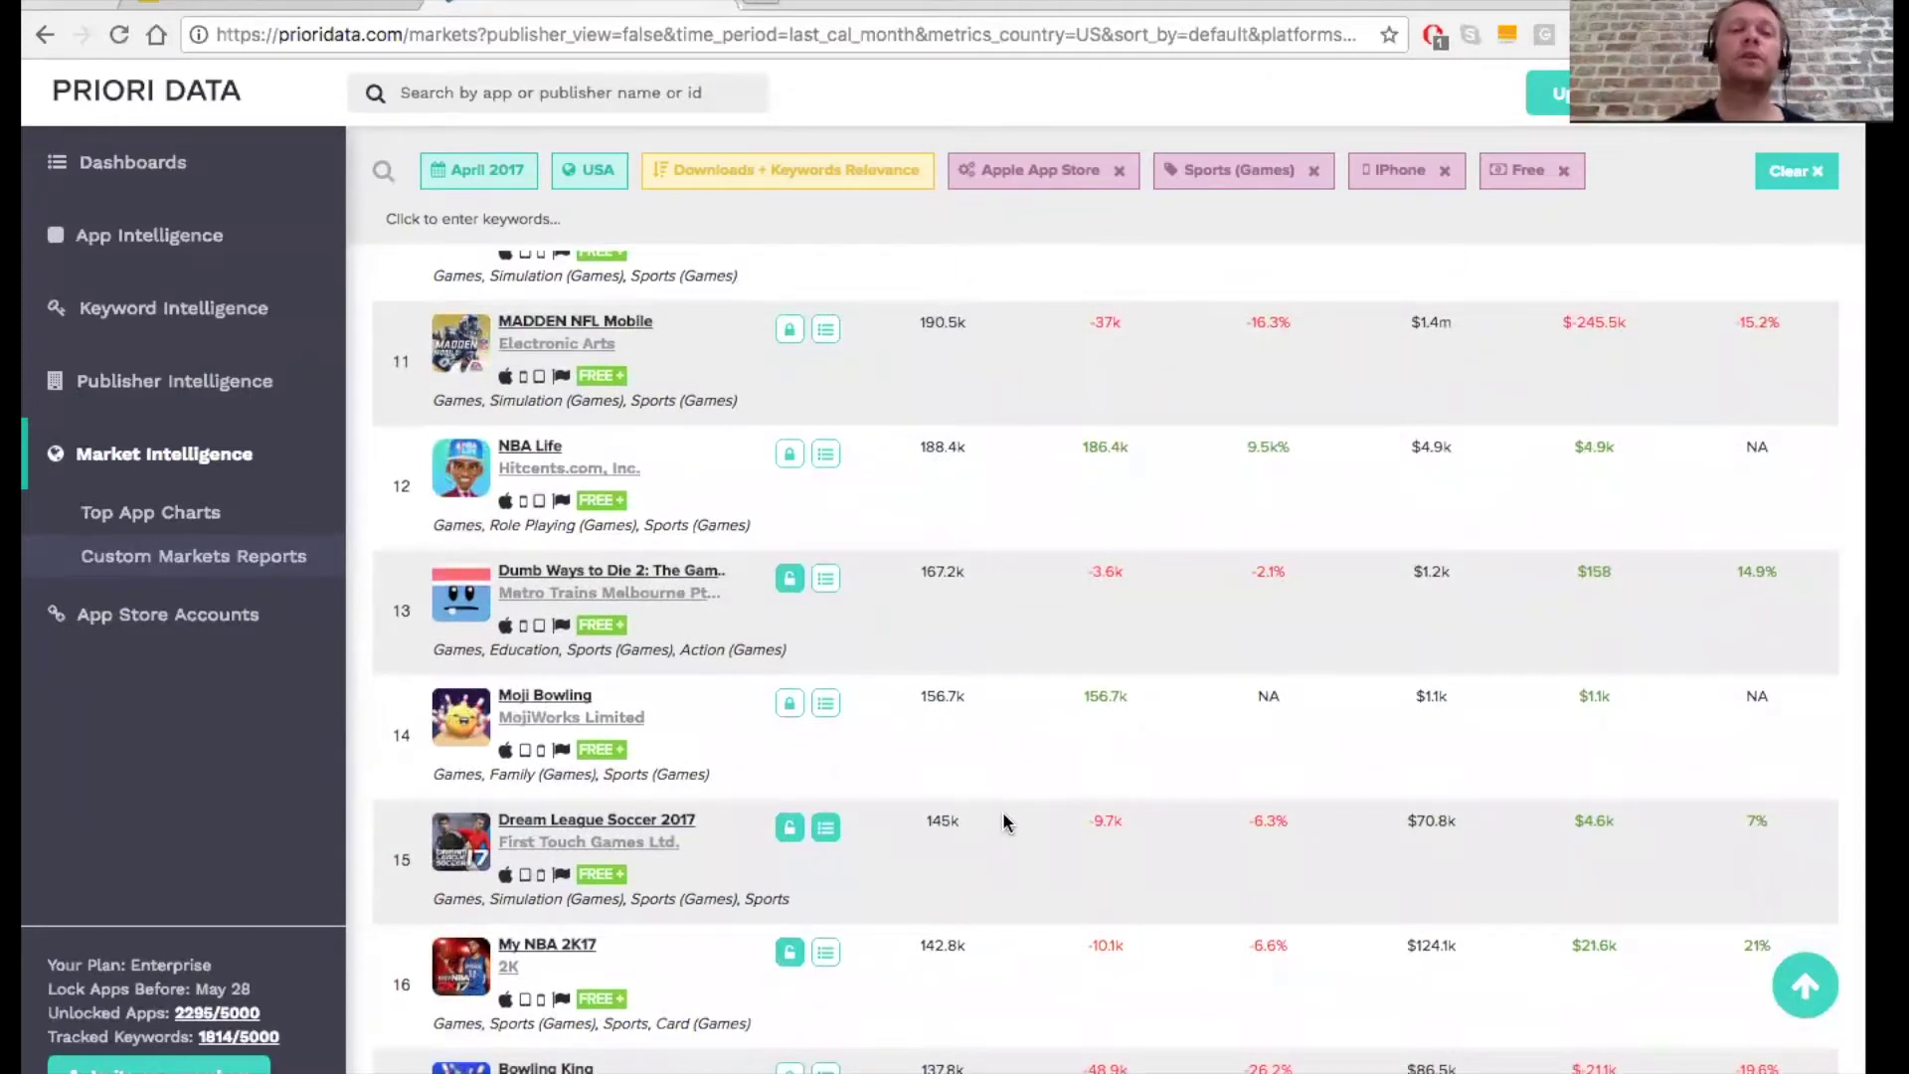
mouse_move(648, 828)
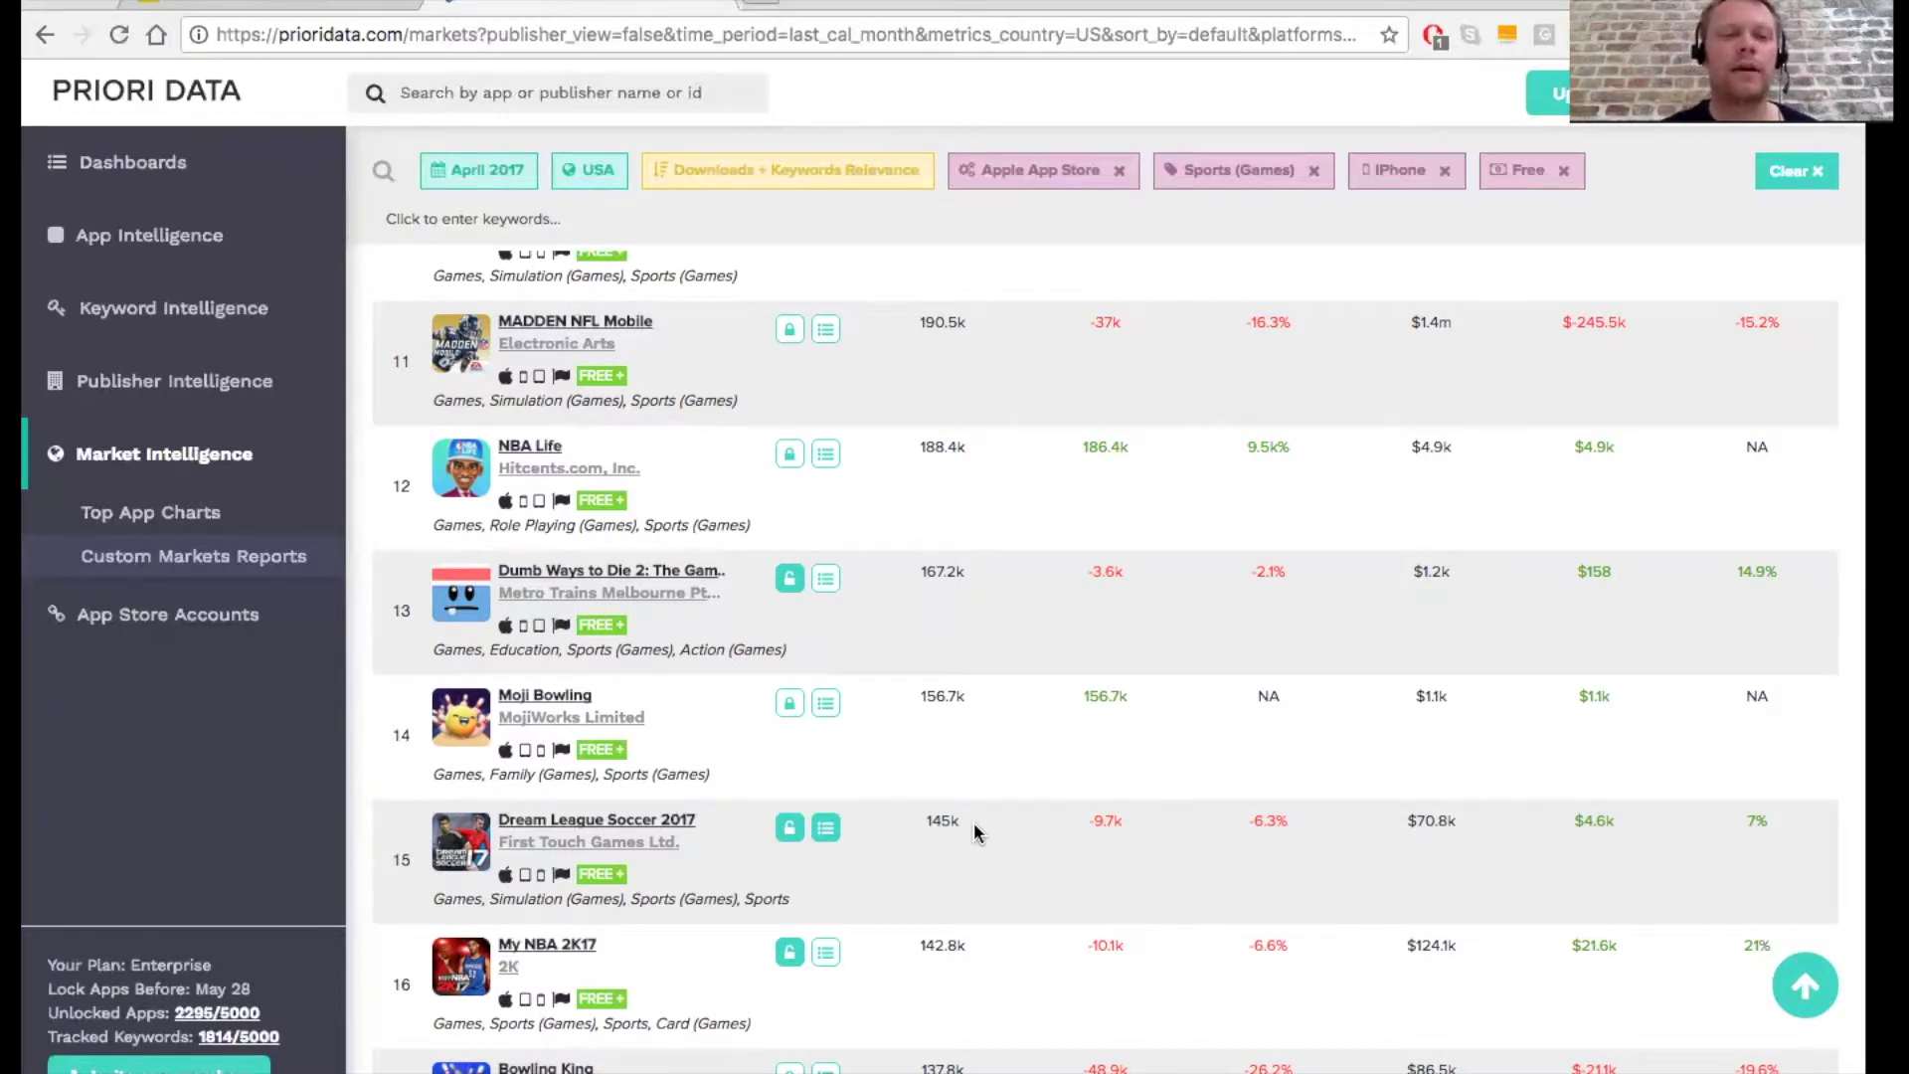
Step: Add the keyword soccer to the market definition and review the resulting apps and total downloads
scroll(975, 821, up, 15)
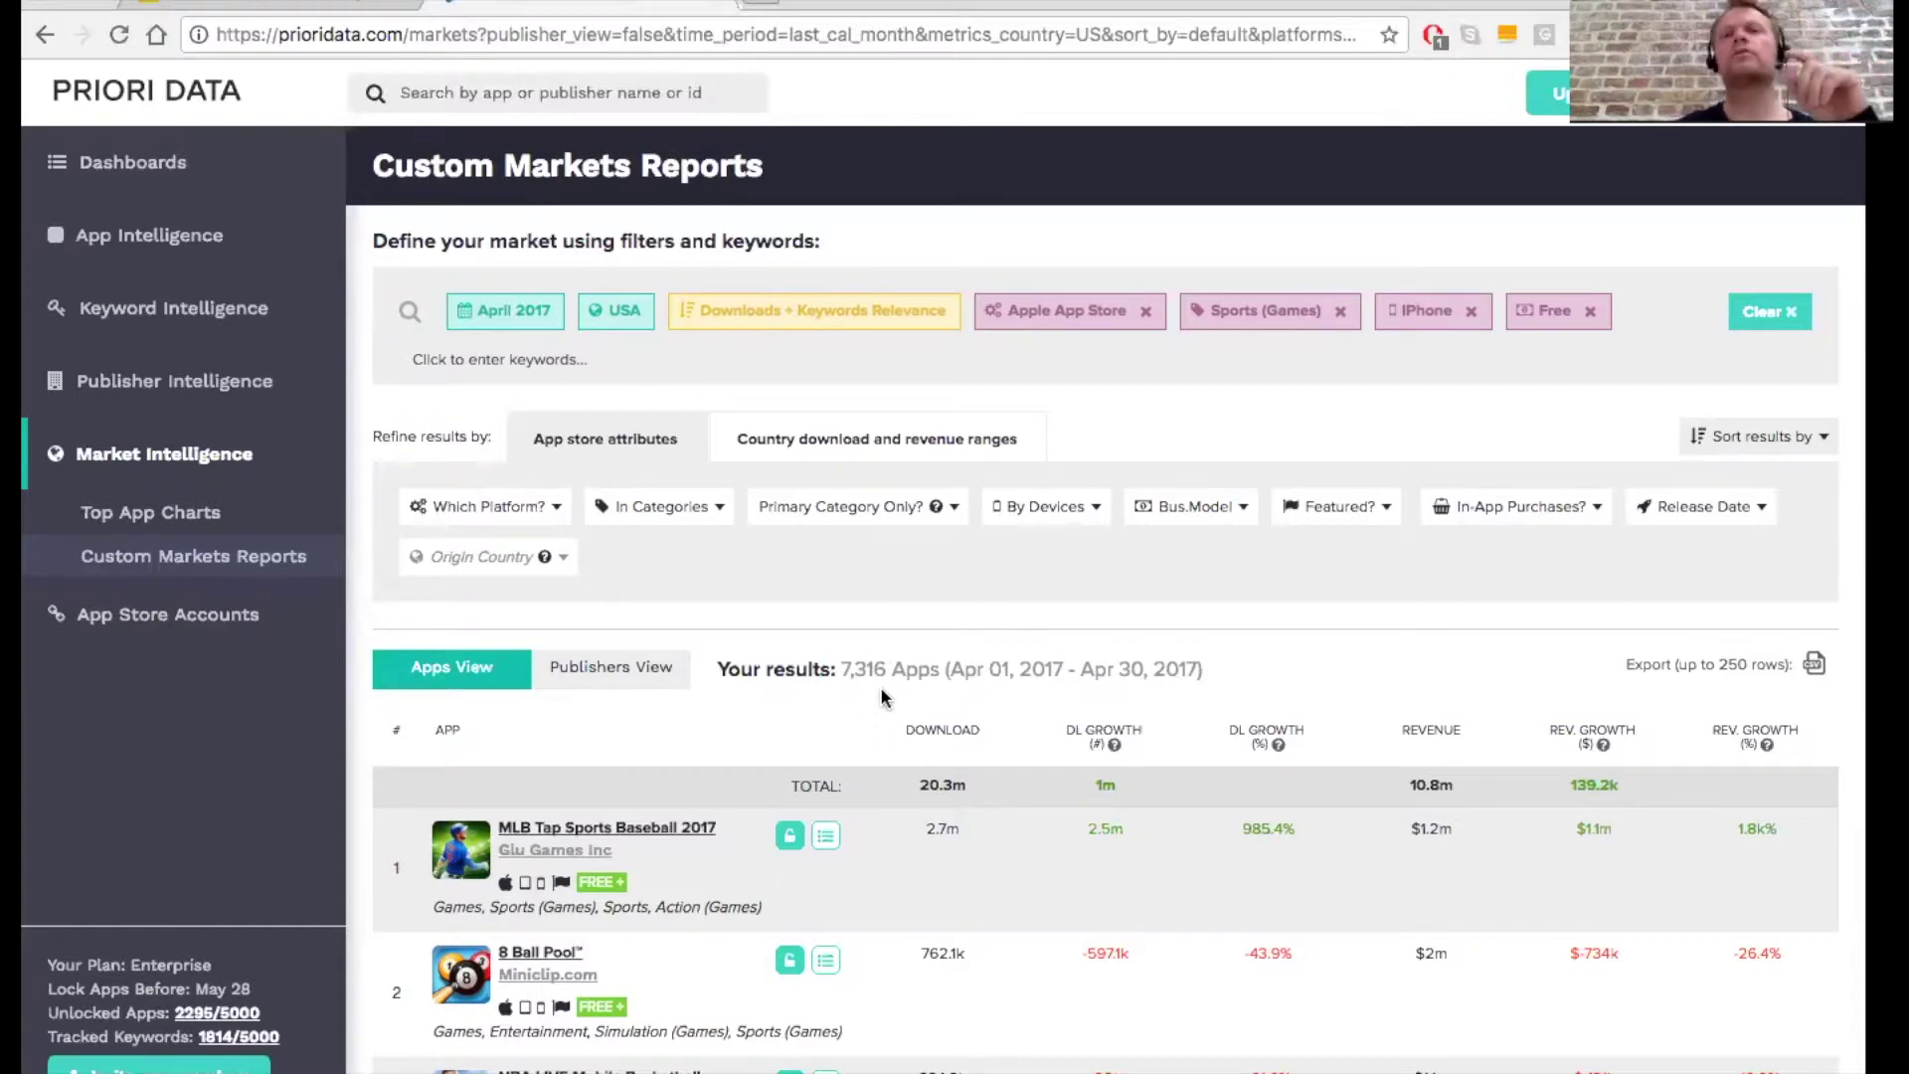
click(531, 348)
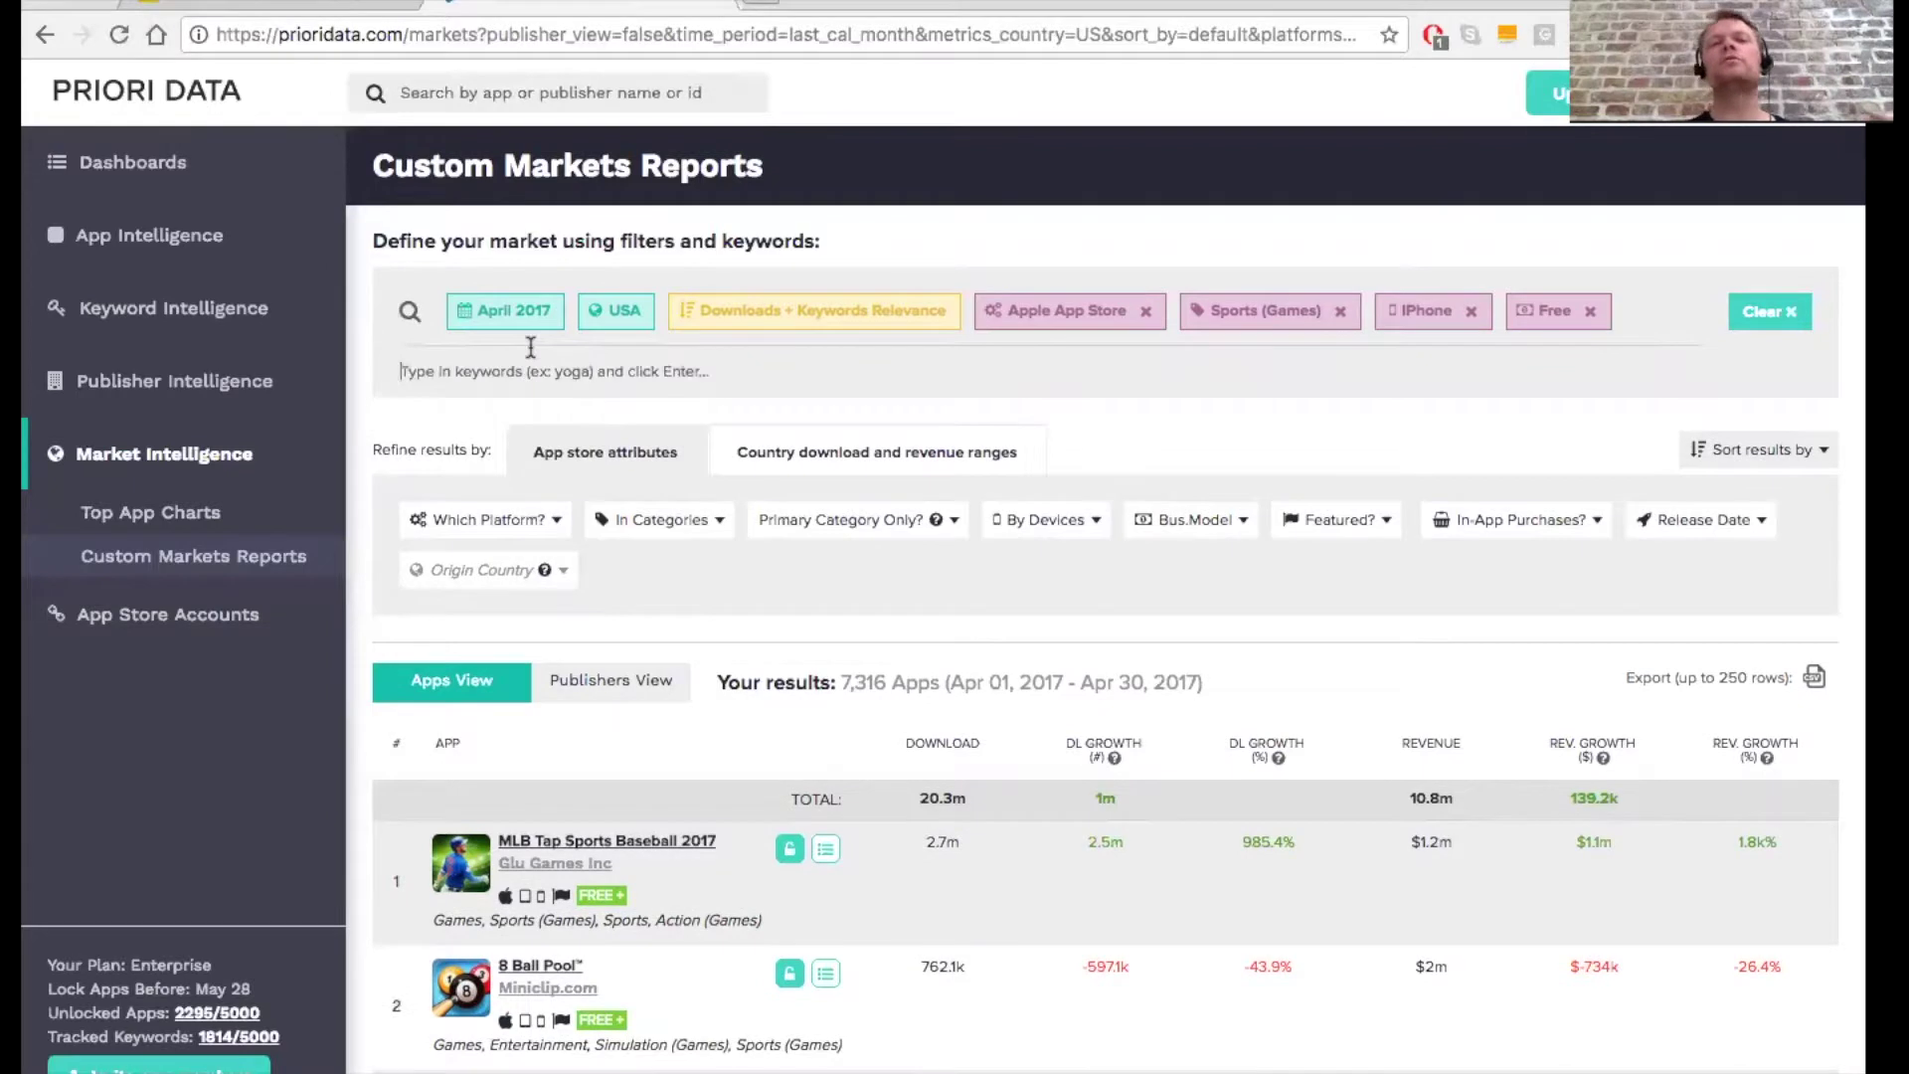
text(soccer)
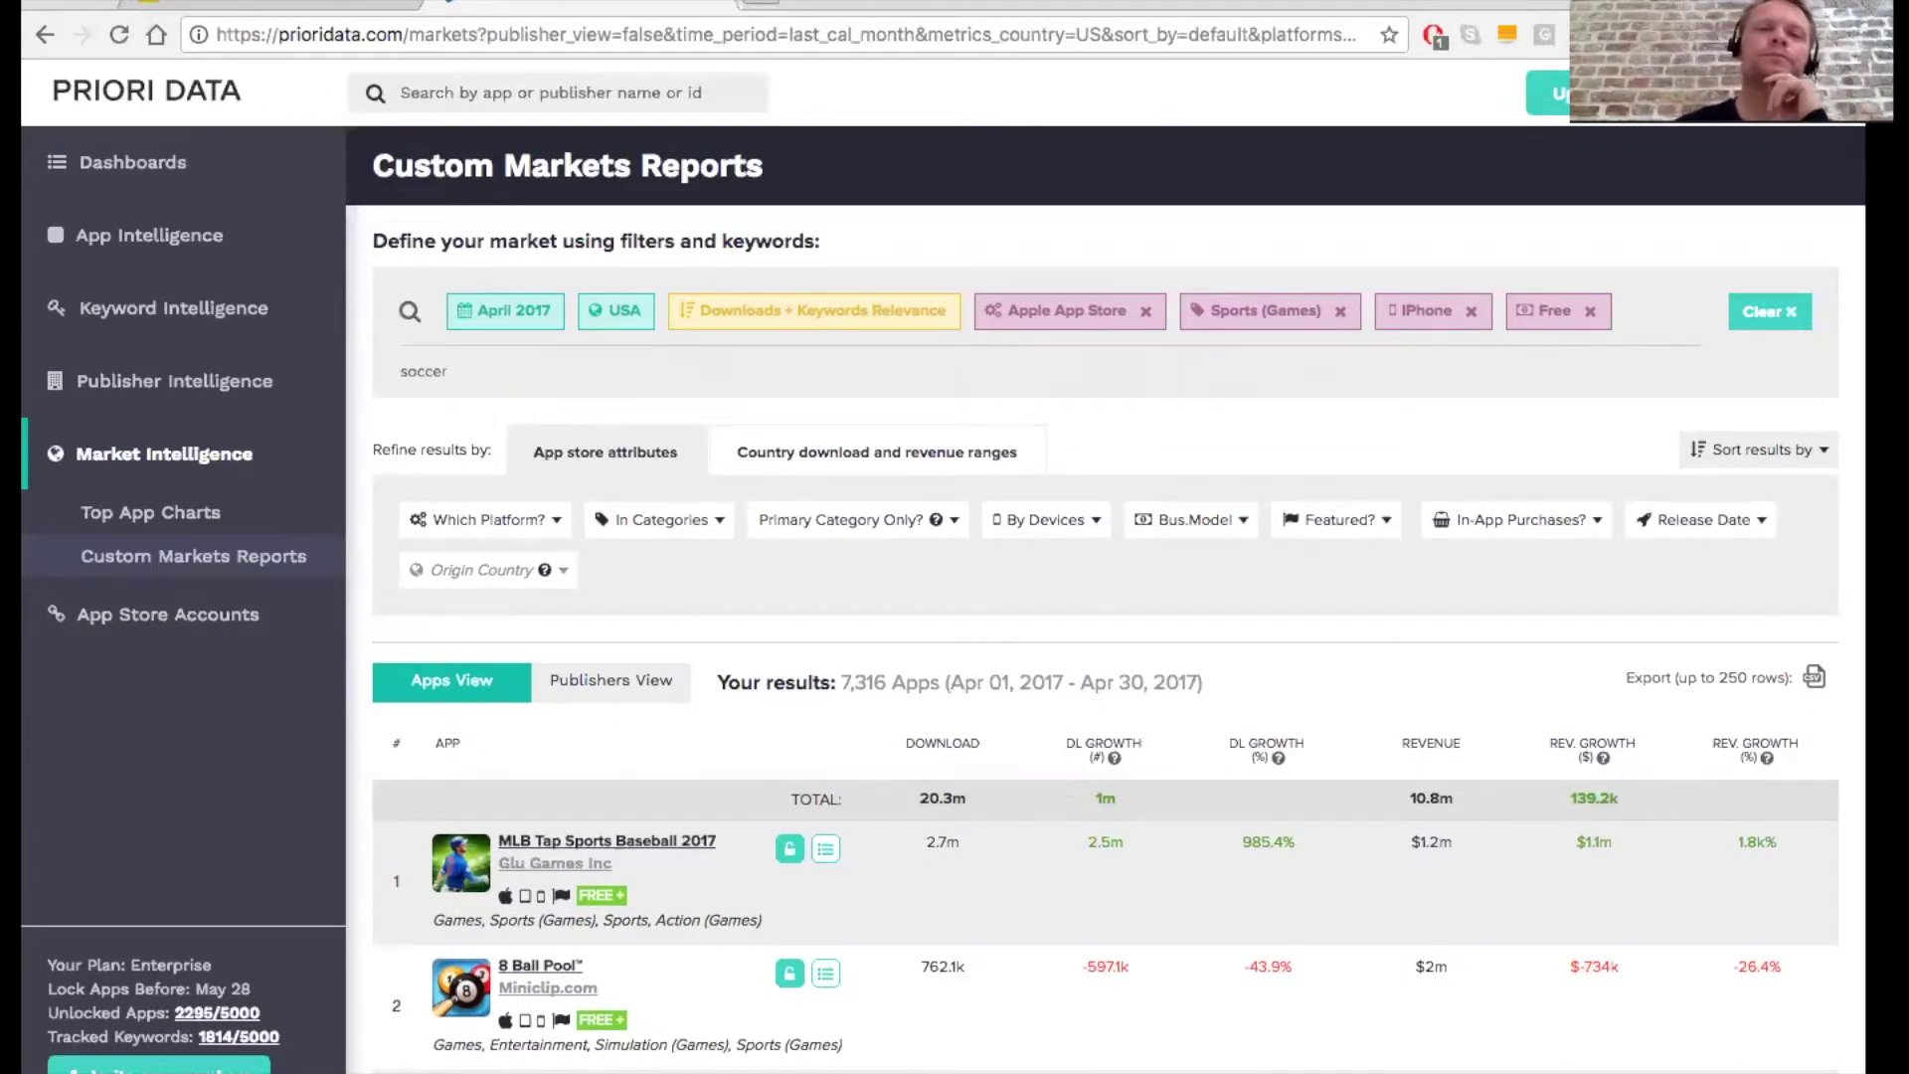
key(Return)
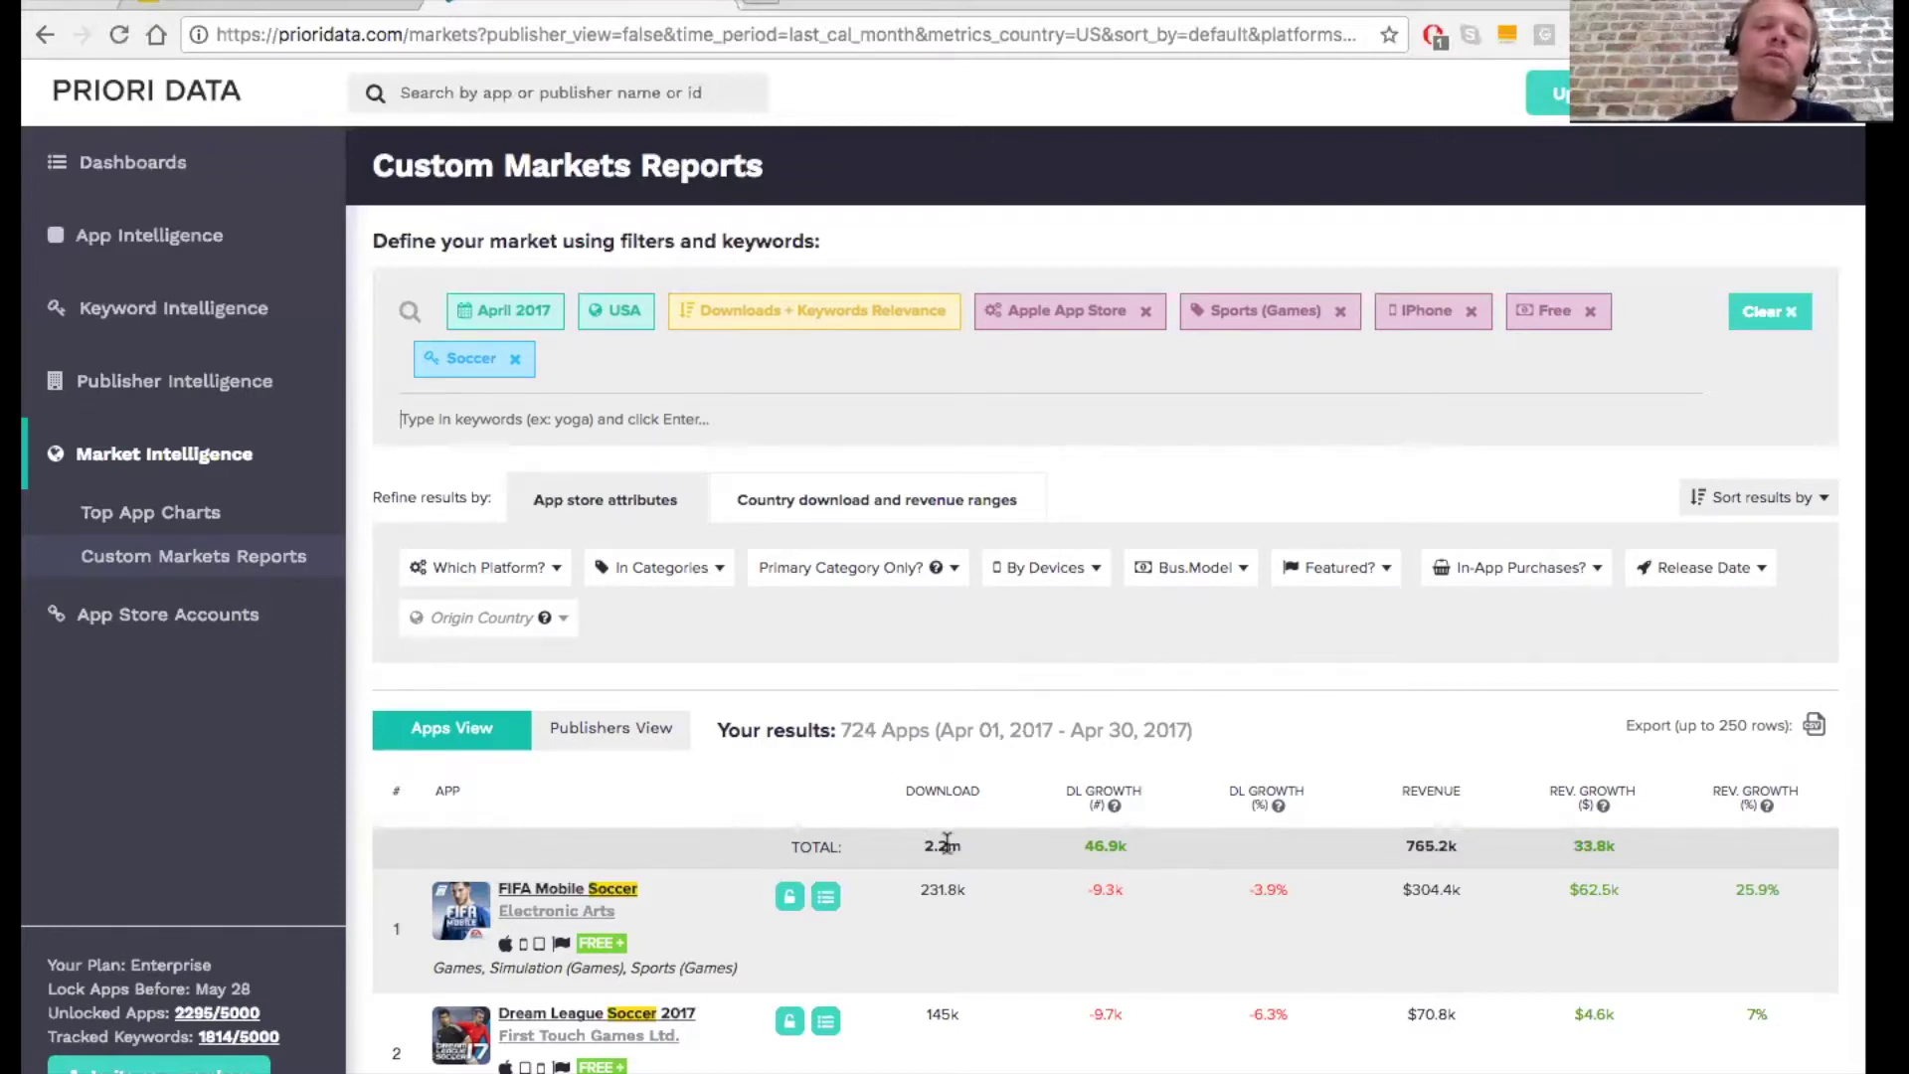
scroll(946, 844, down, 5)
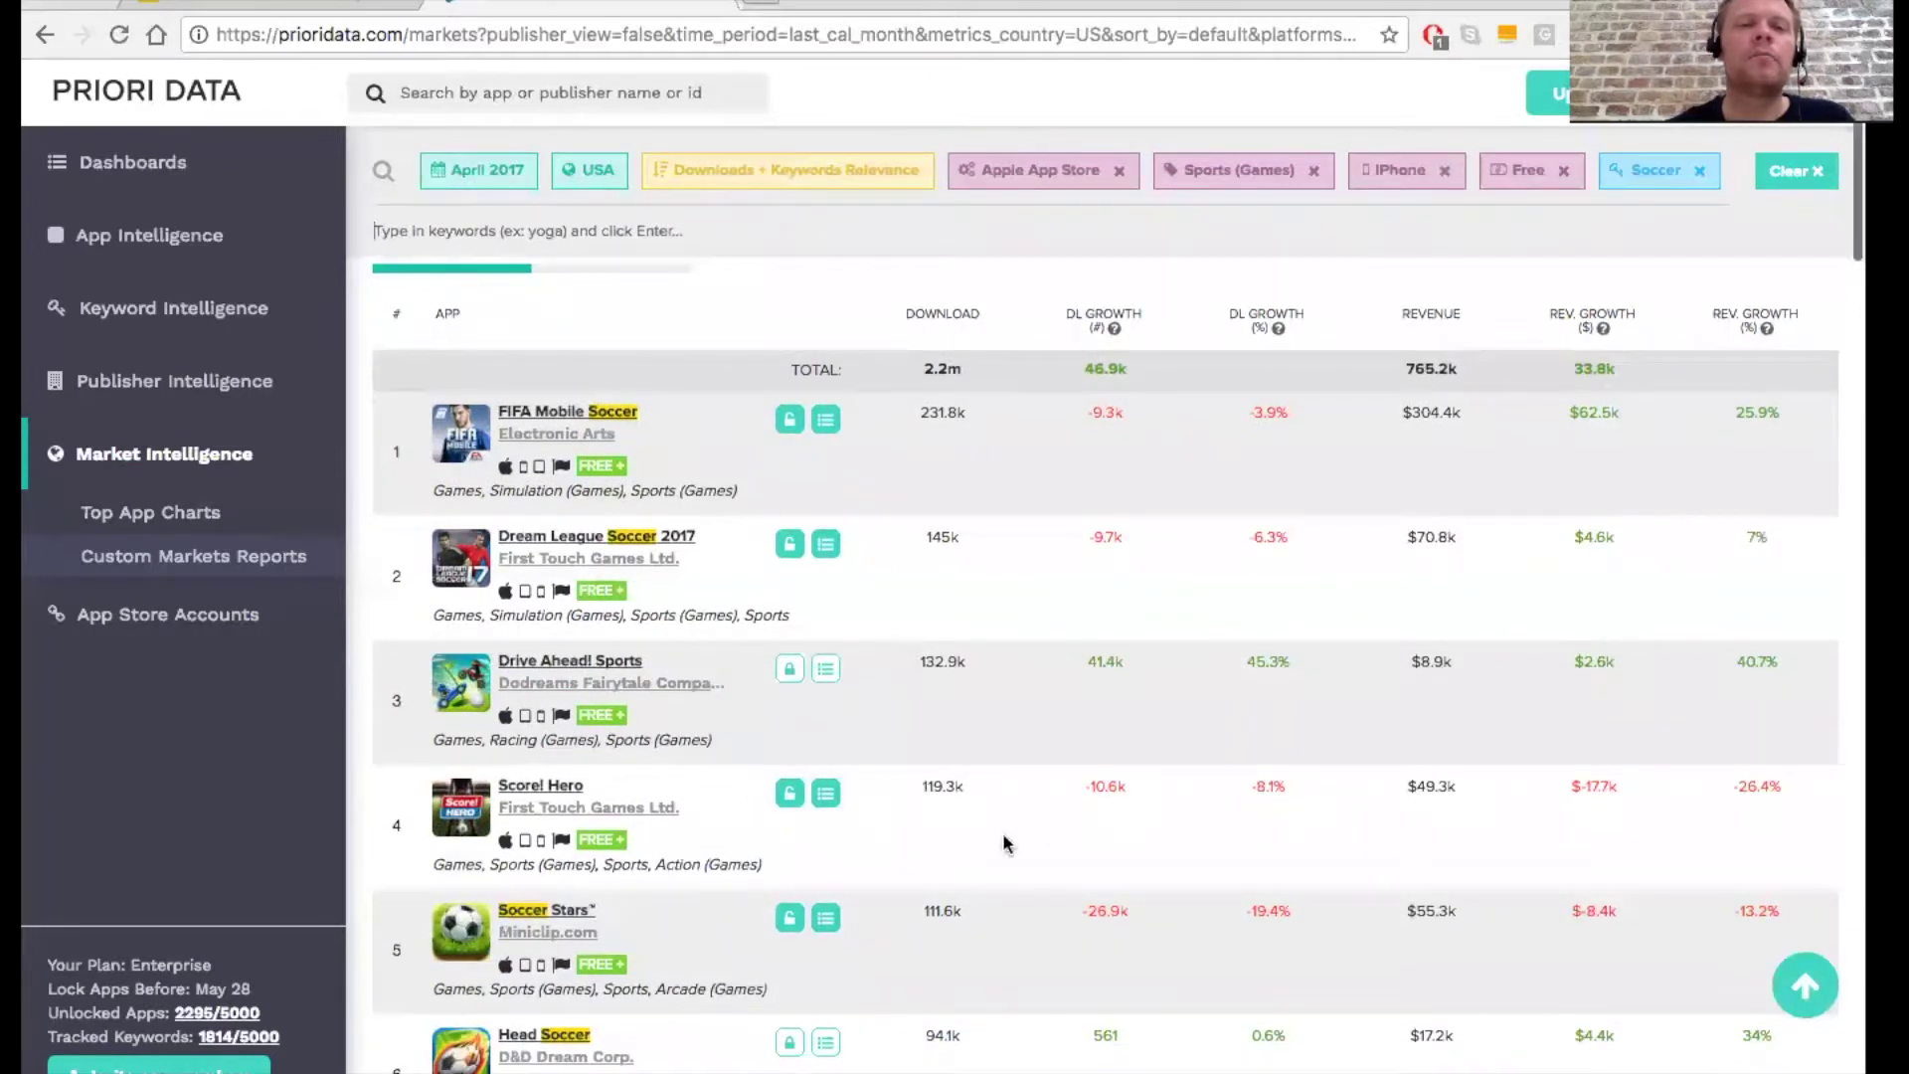
scroll(1097, 966, up, 5)
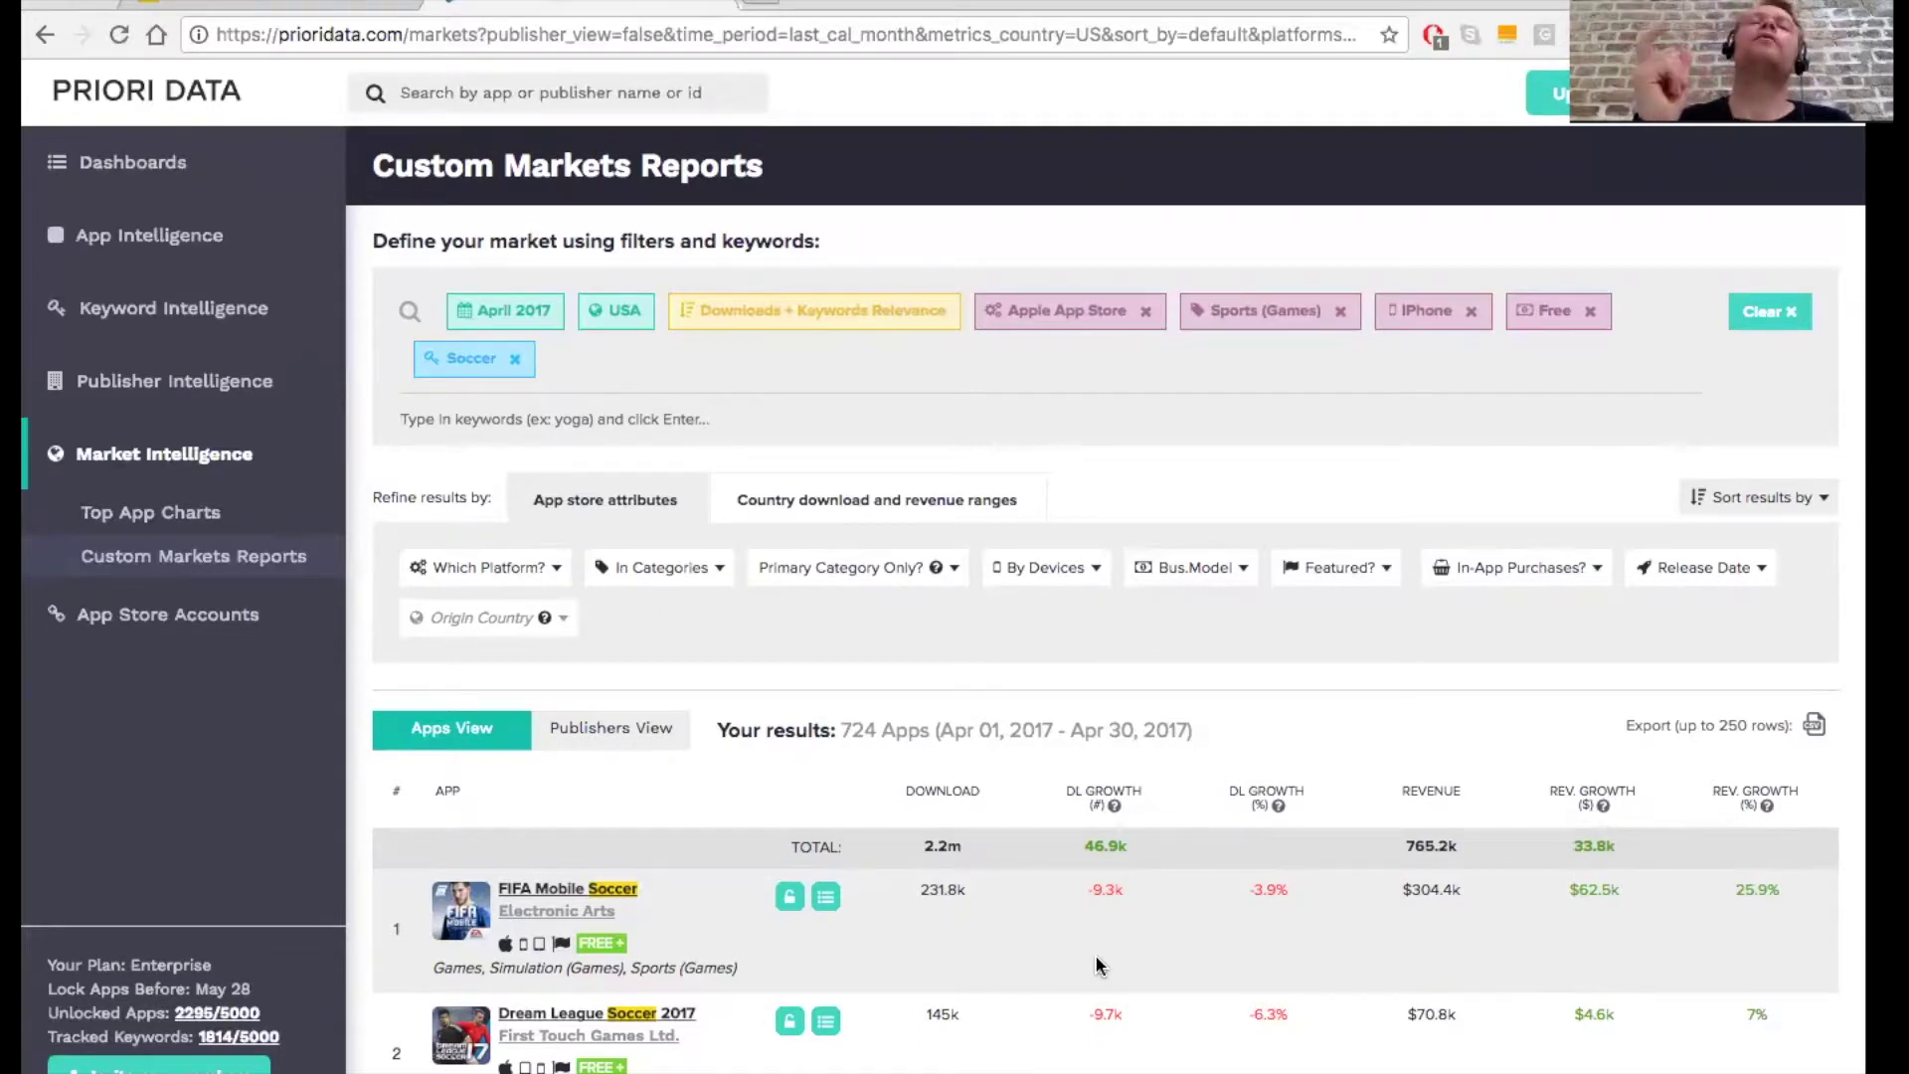
double_click(947, 890)
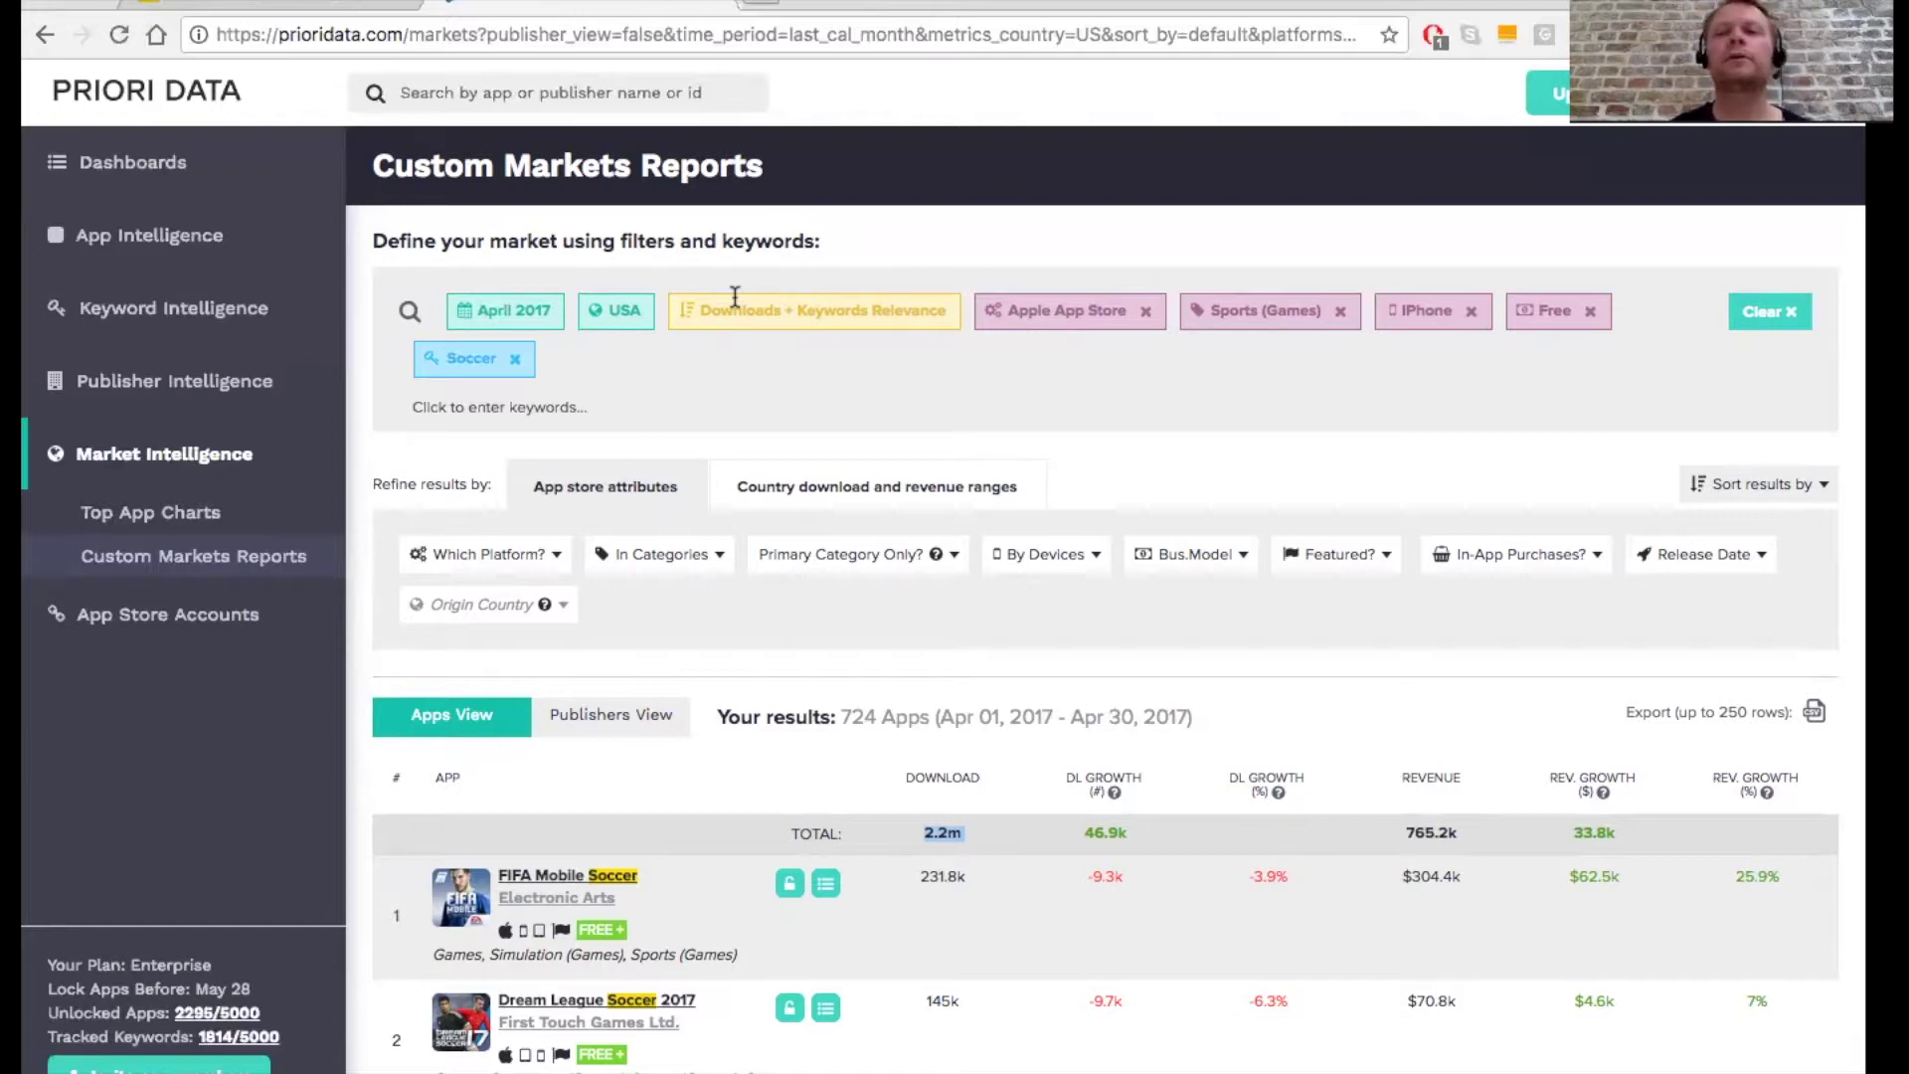
Step: Unlock Head Soccer from the filtered results and add it to the Football watchlist
scroll(735, 297, down, 5)
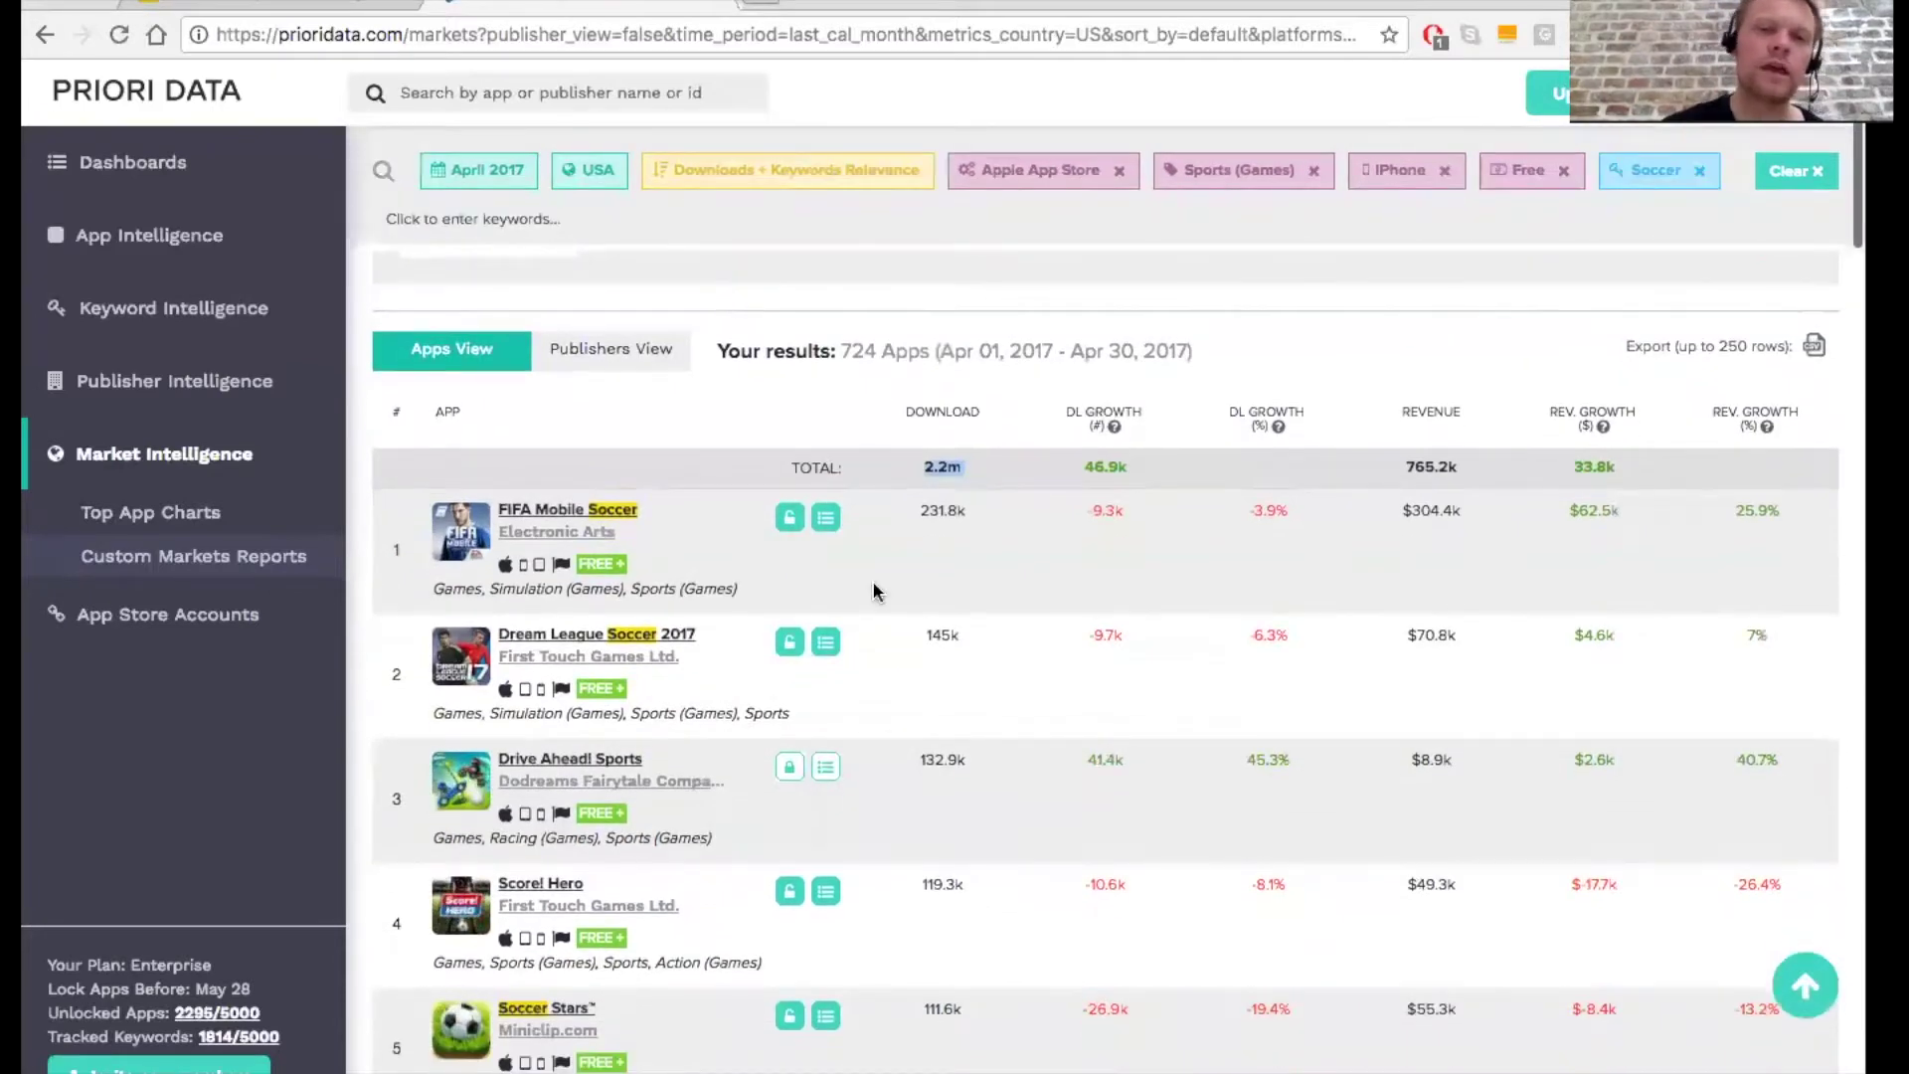
scroll(852, 778, down, 3)
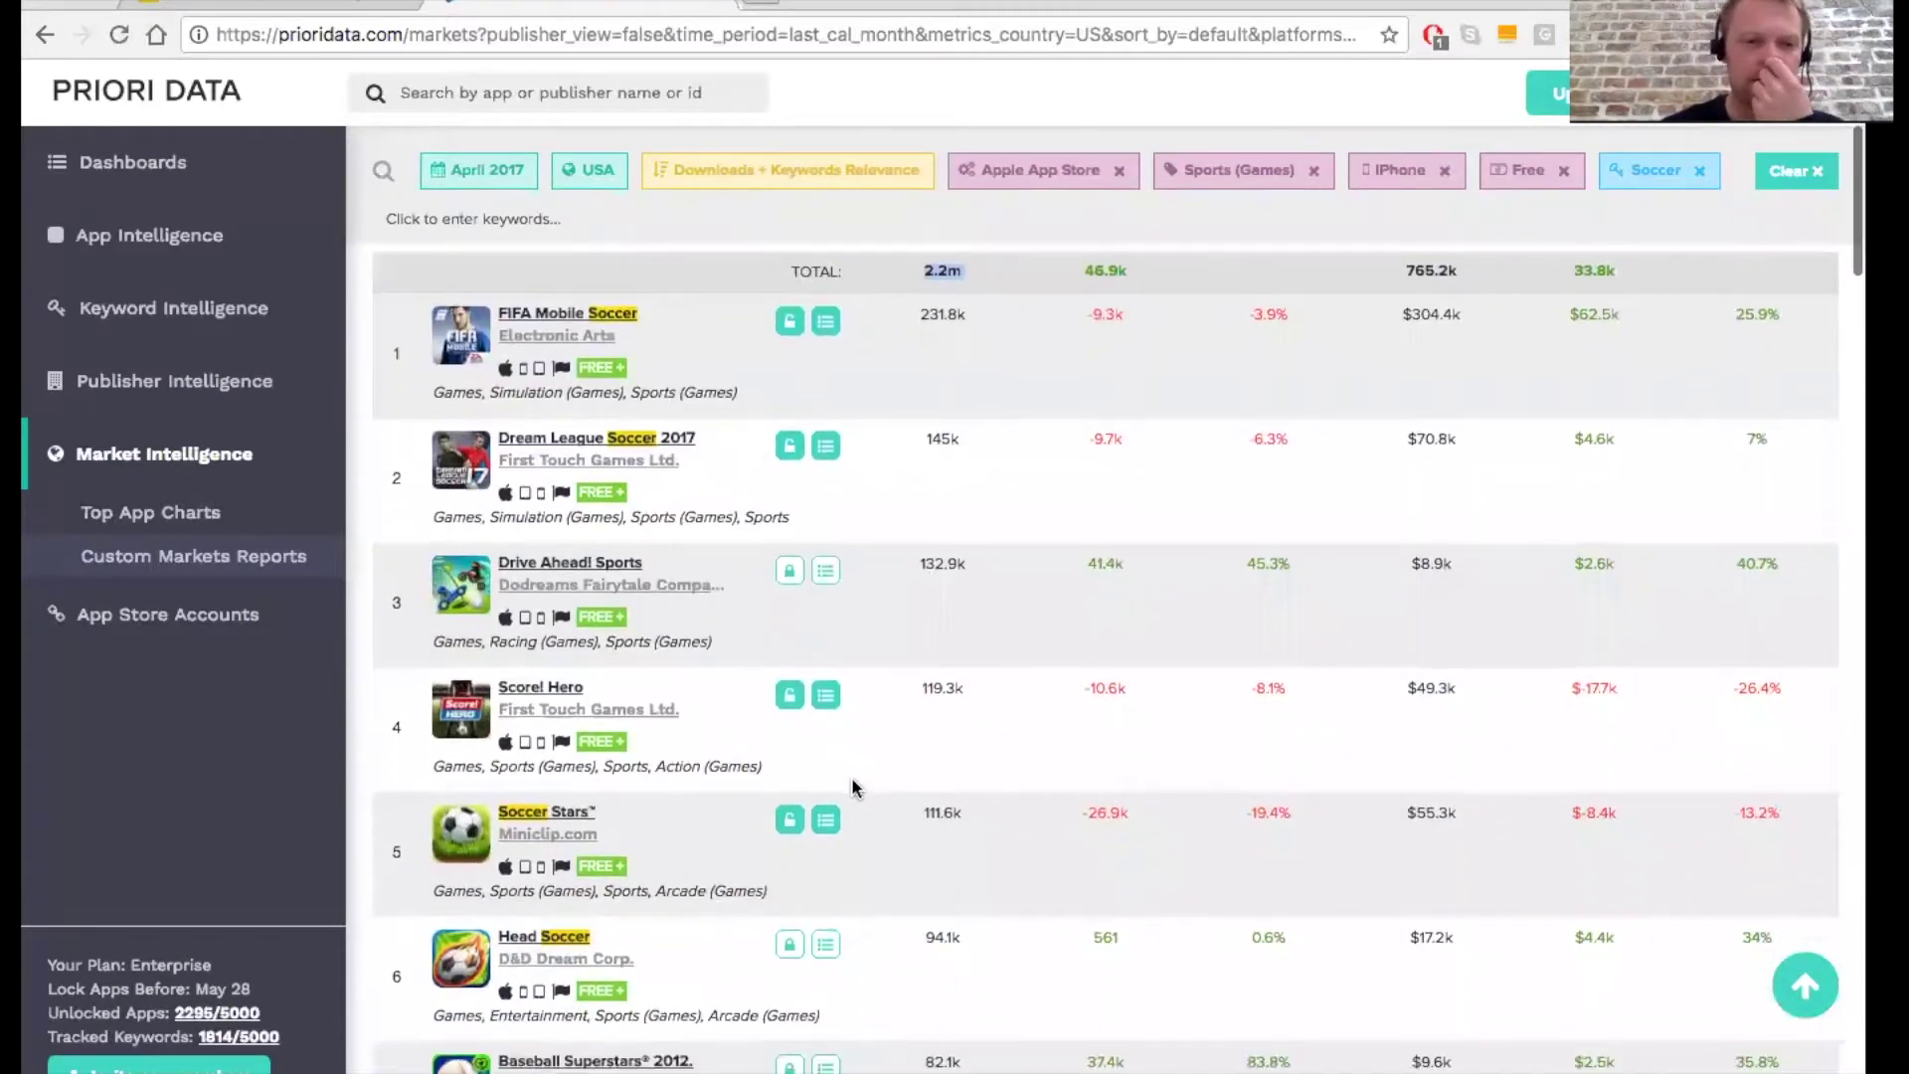
click(791, 953)
scroll(724, 656, down, 5)
scroll(683, 632, down, 3)
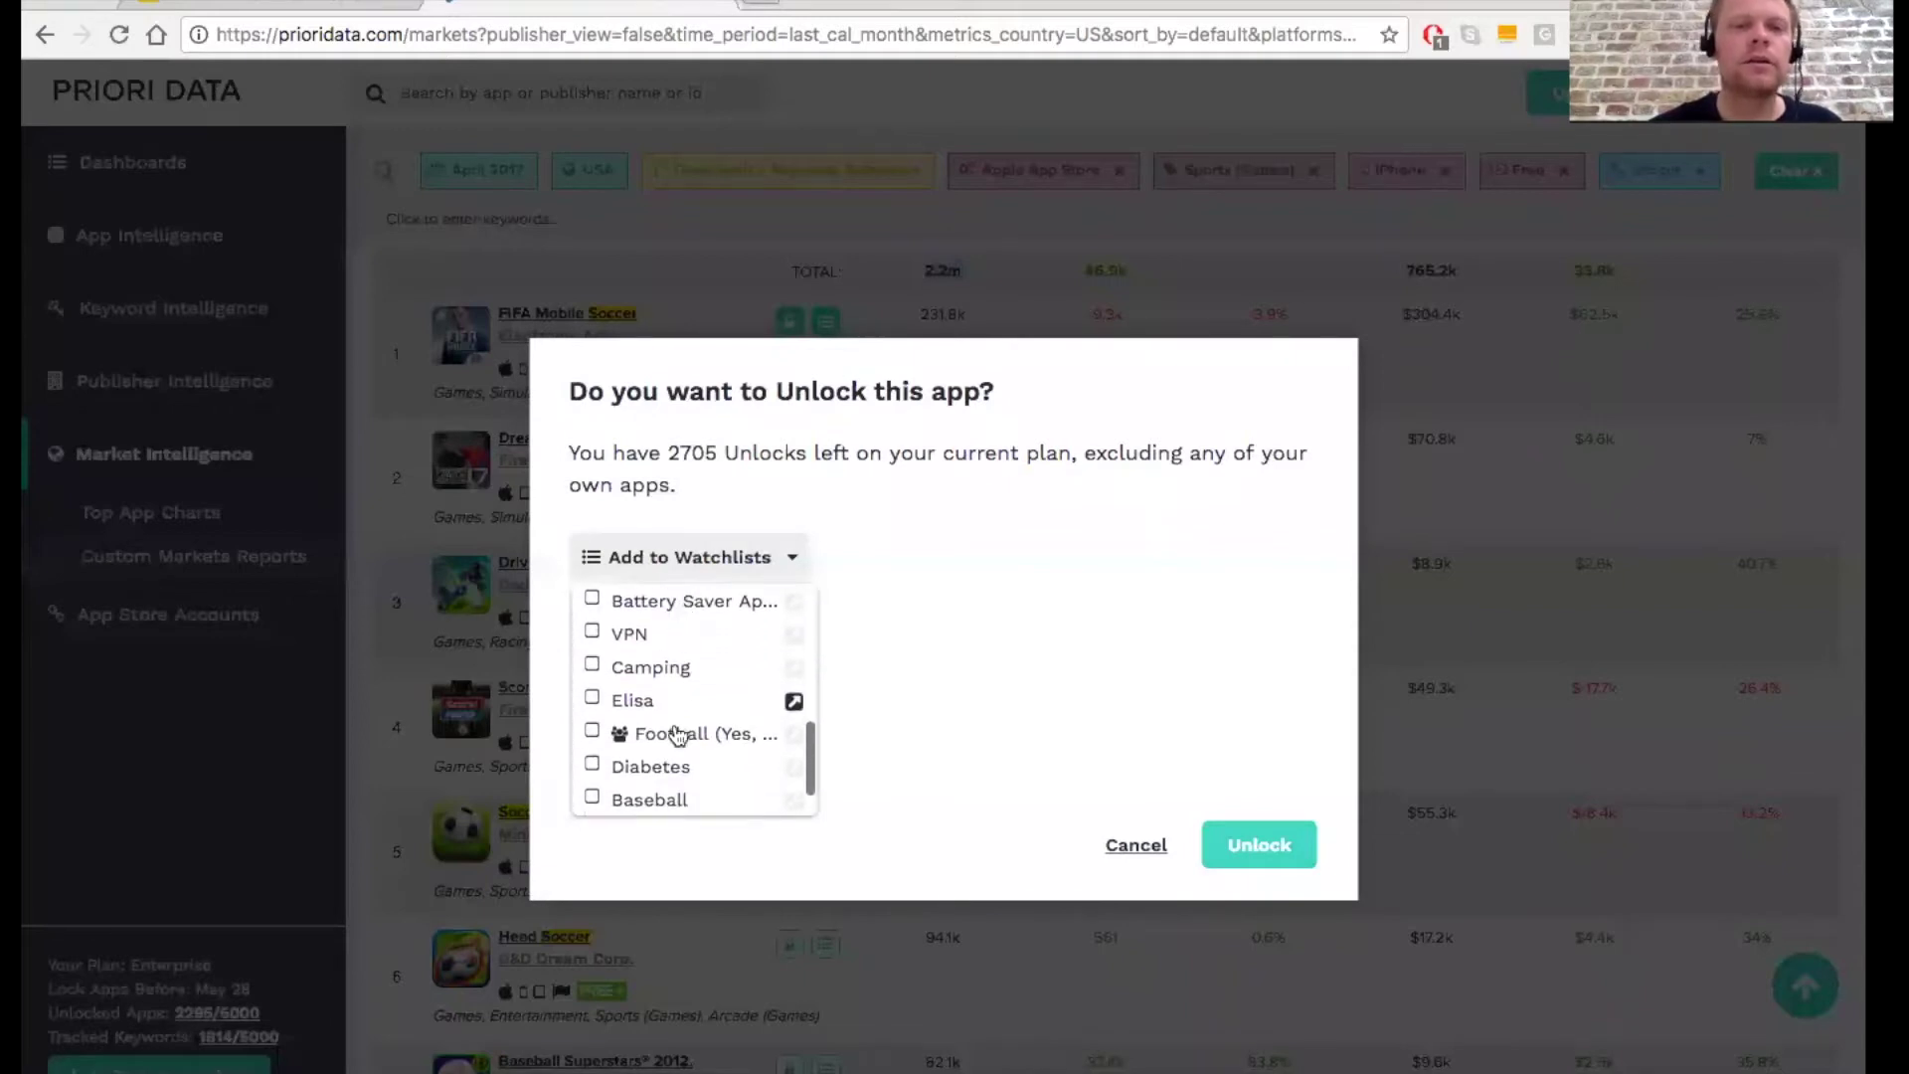
click(593, 734)
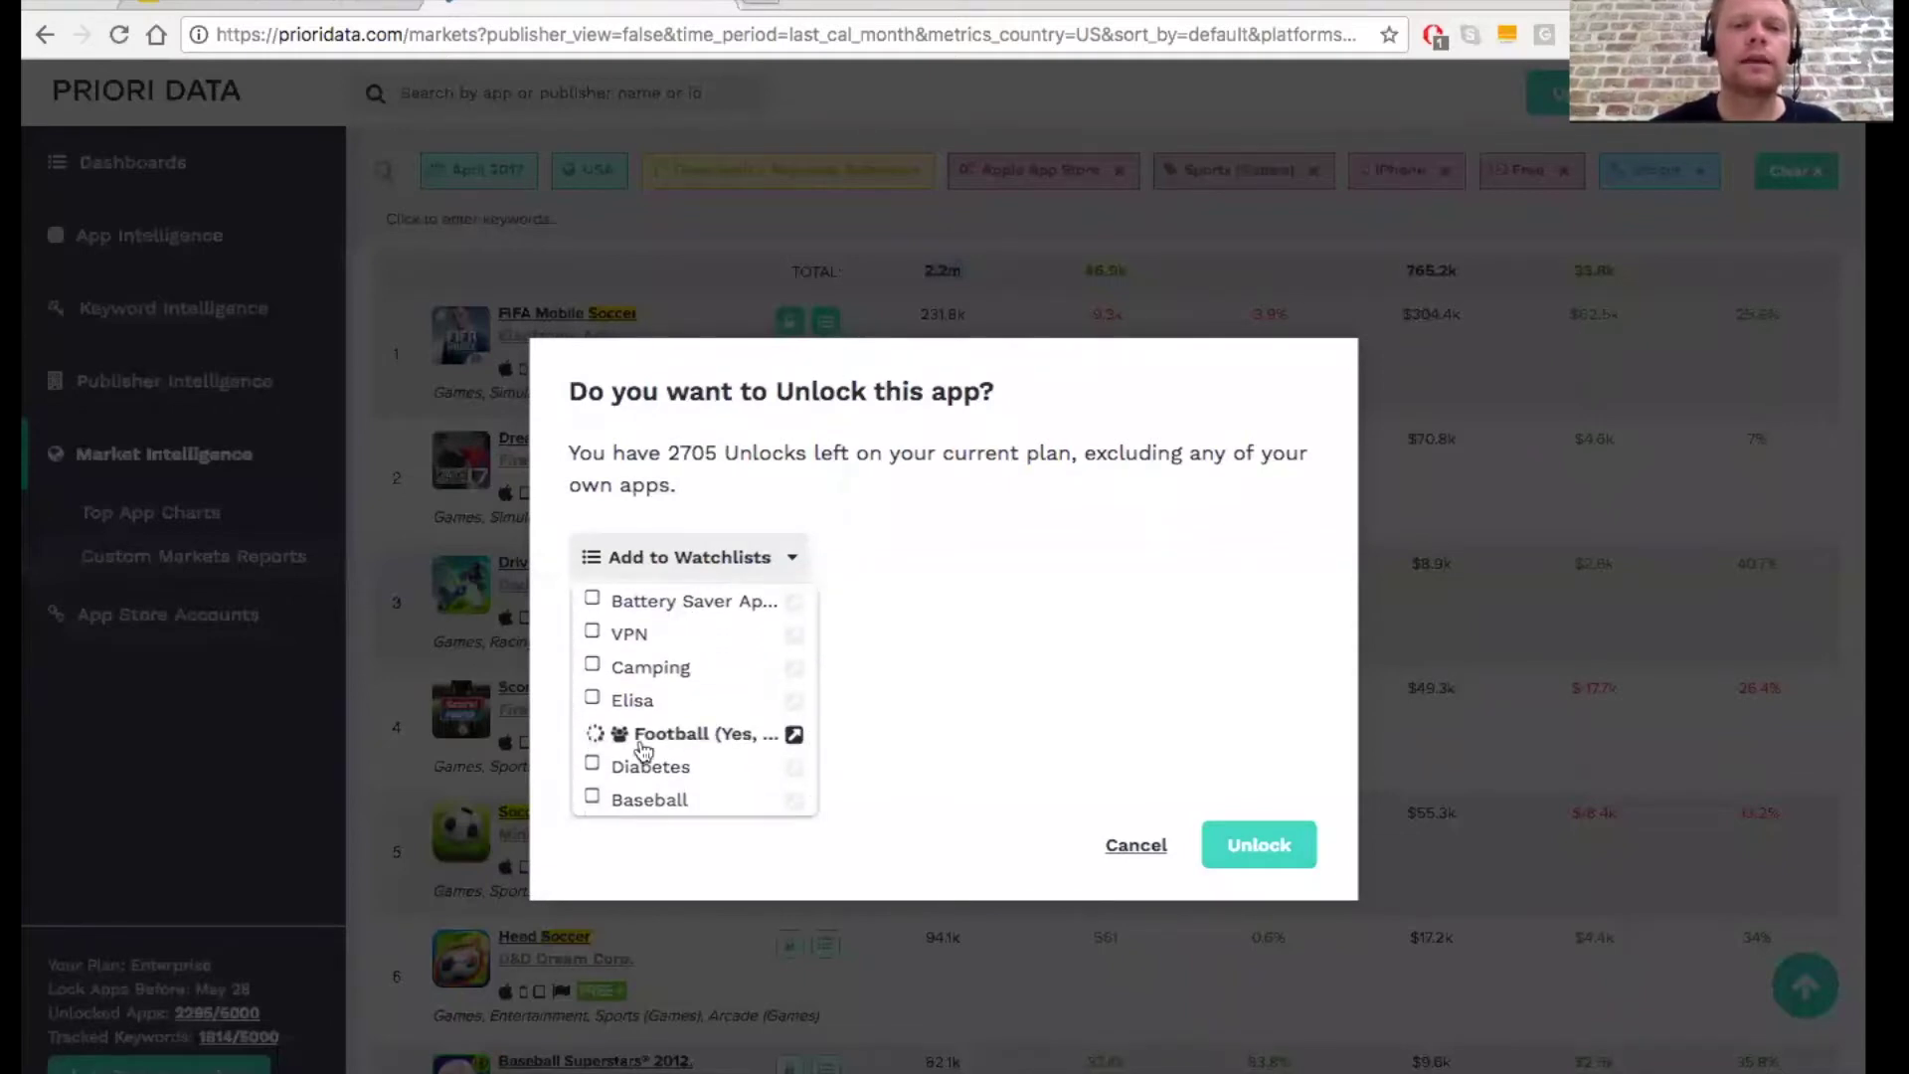
click(1294, 859)
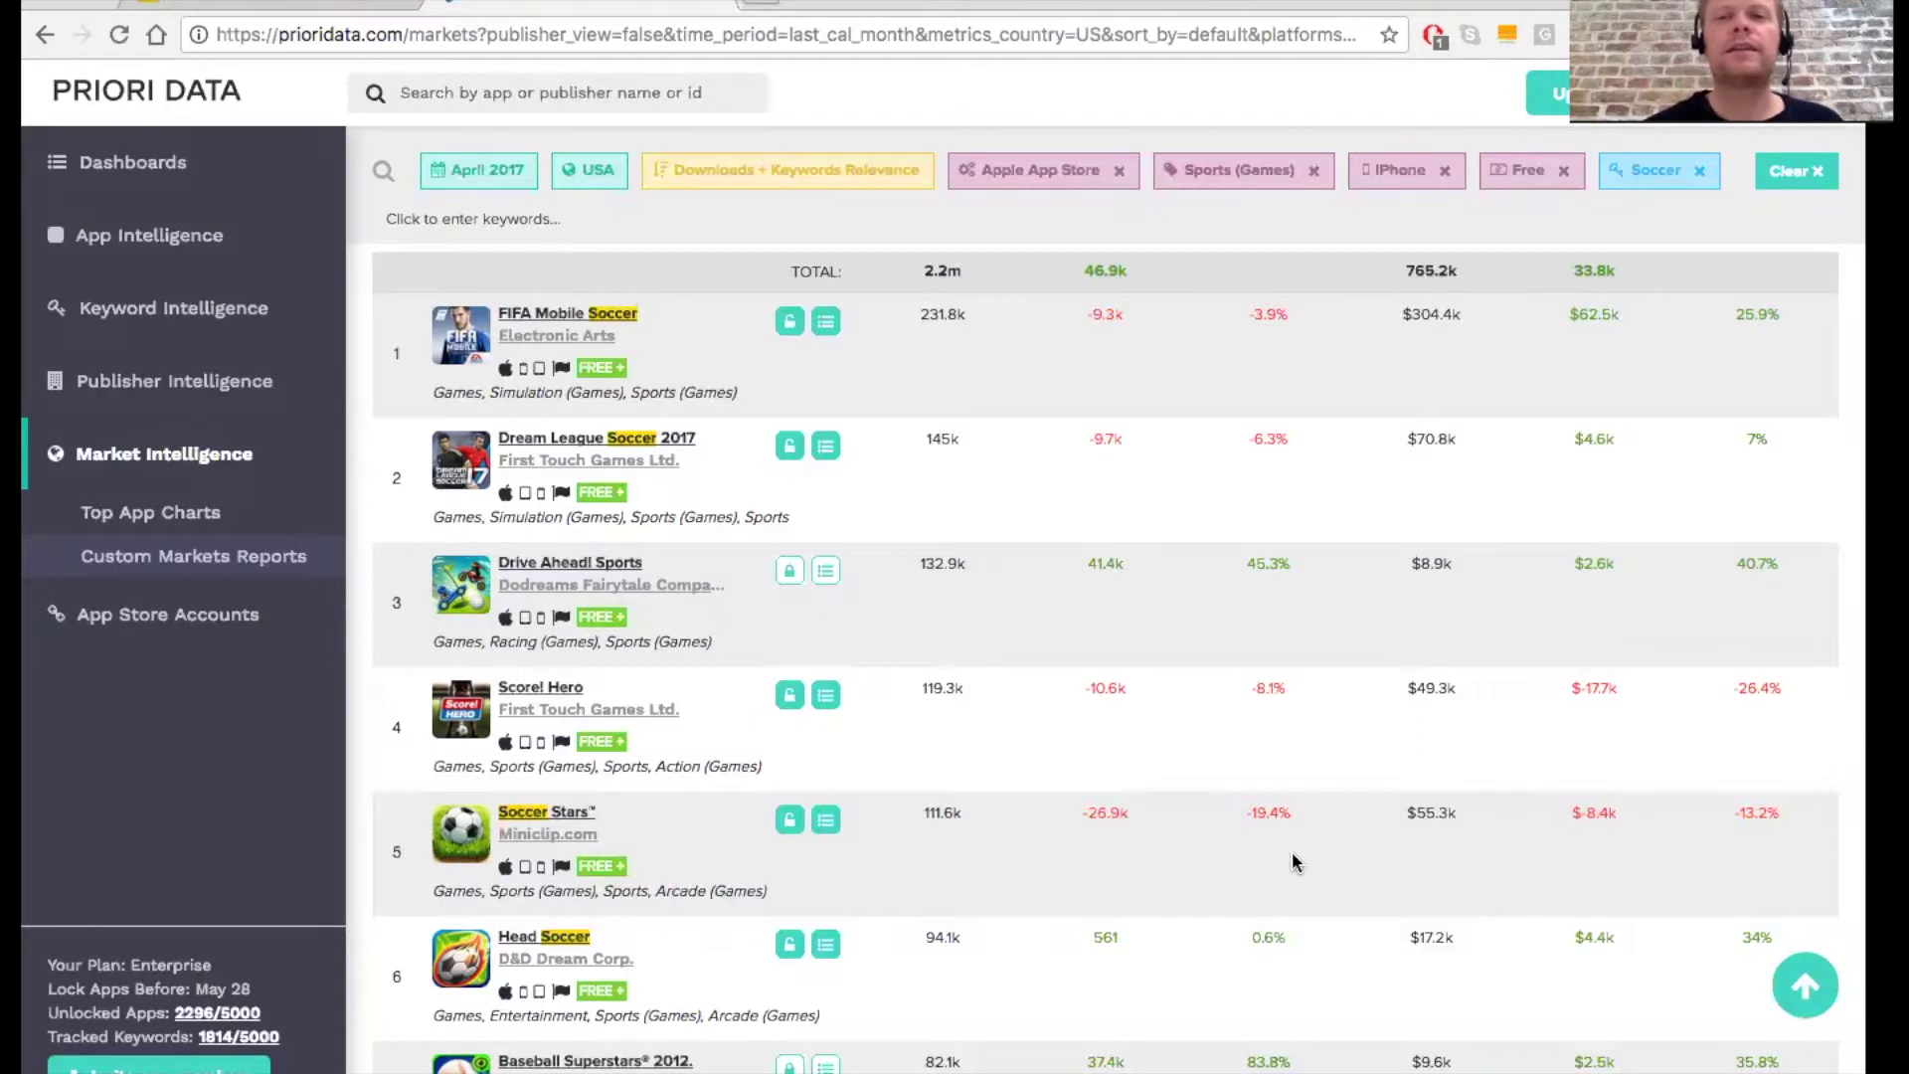
Step: Remove the Sports (Games), iPhone and Free filters from the soccer market definition
scroll(1296, 861, up, 6)
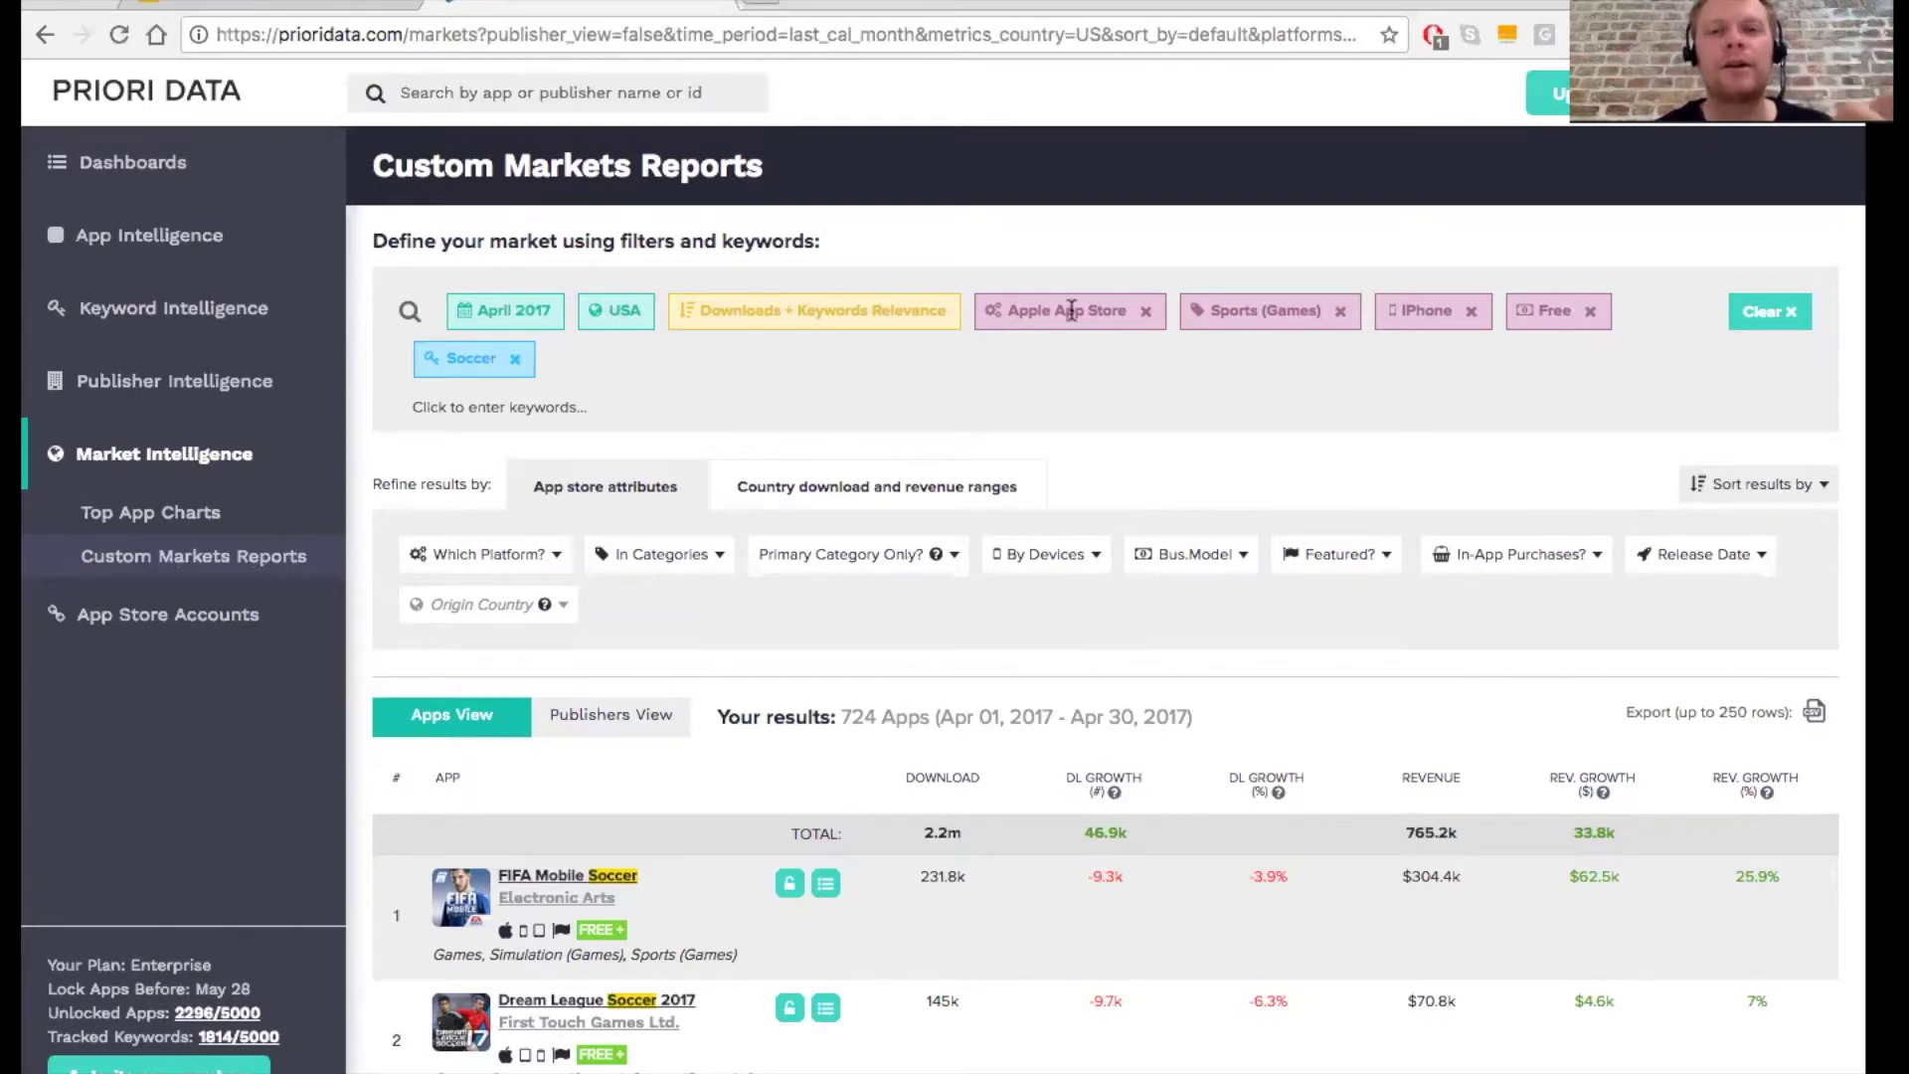
click(1341, 310)
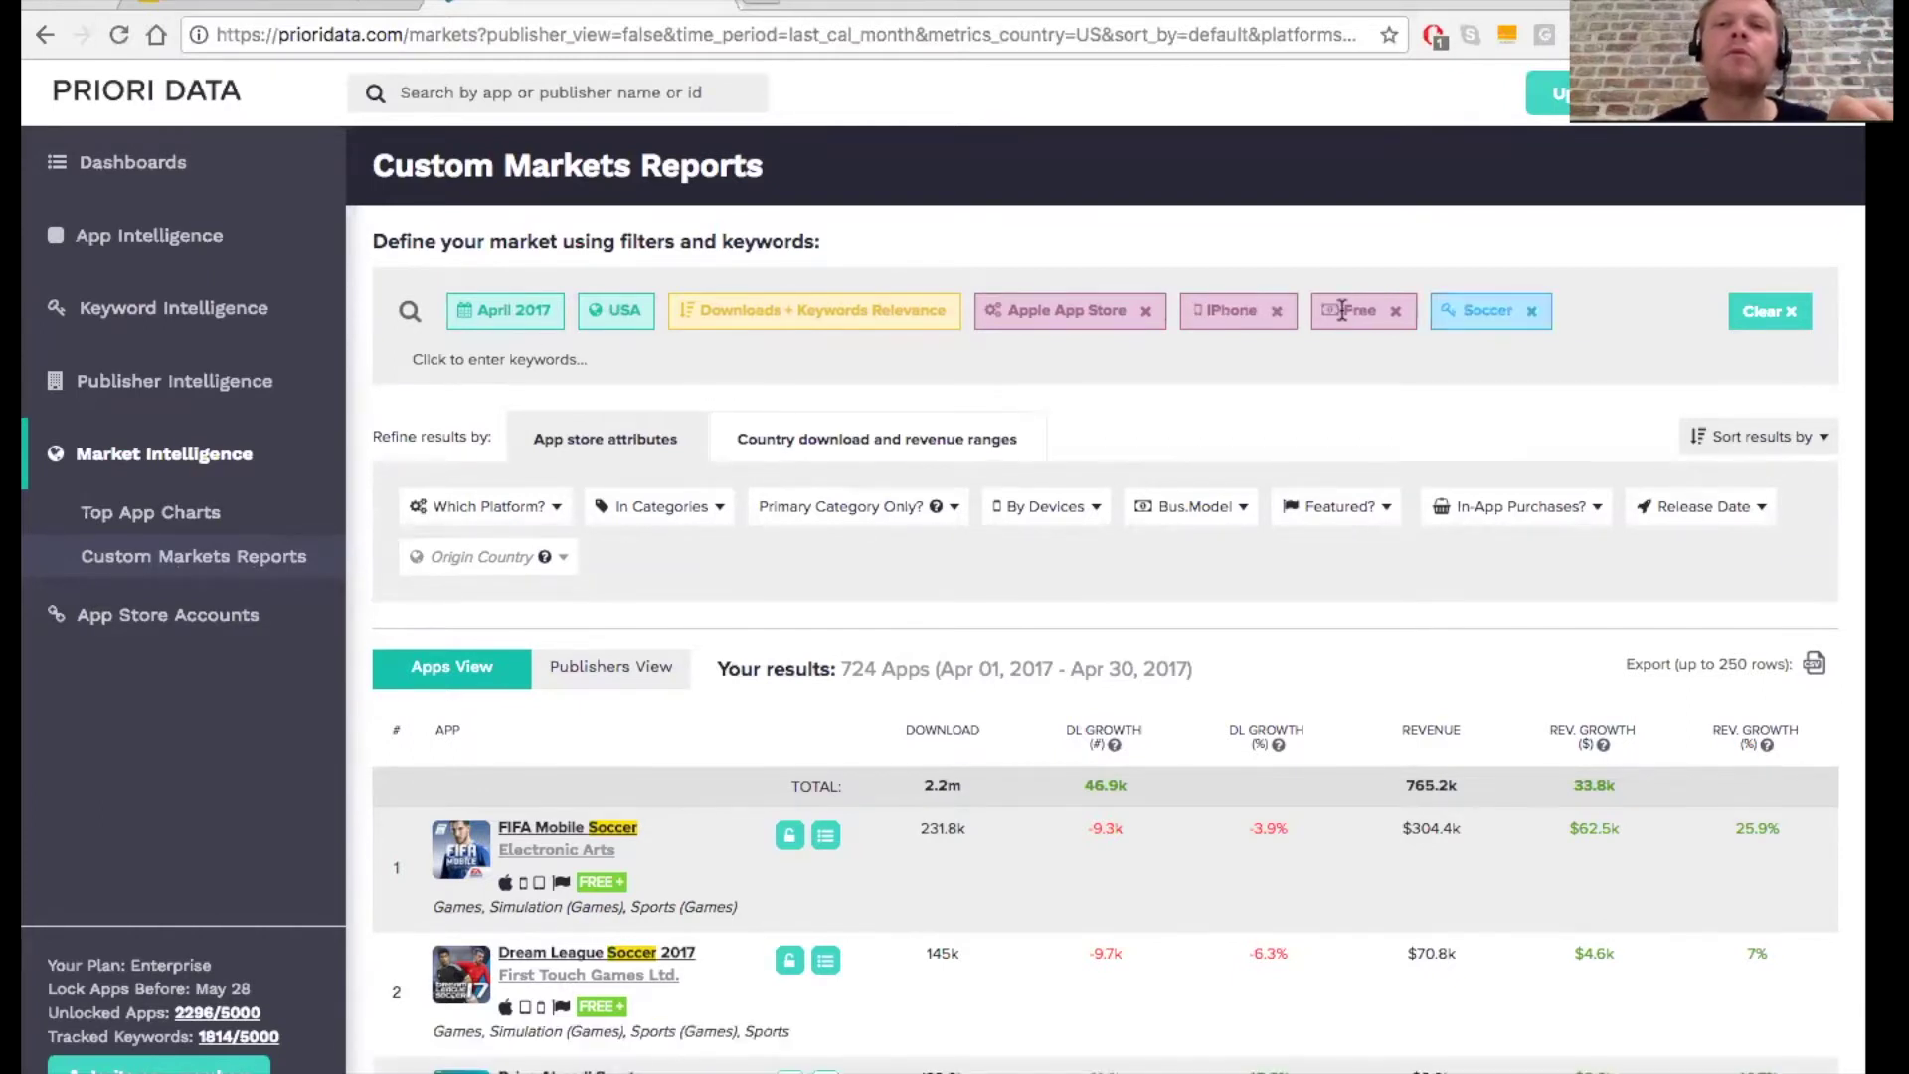
click(1276, 311)
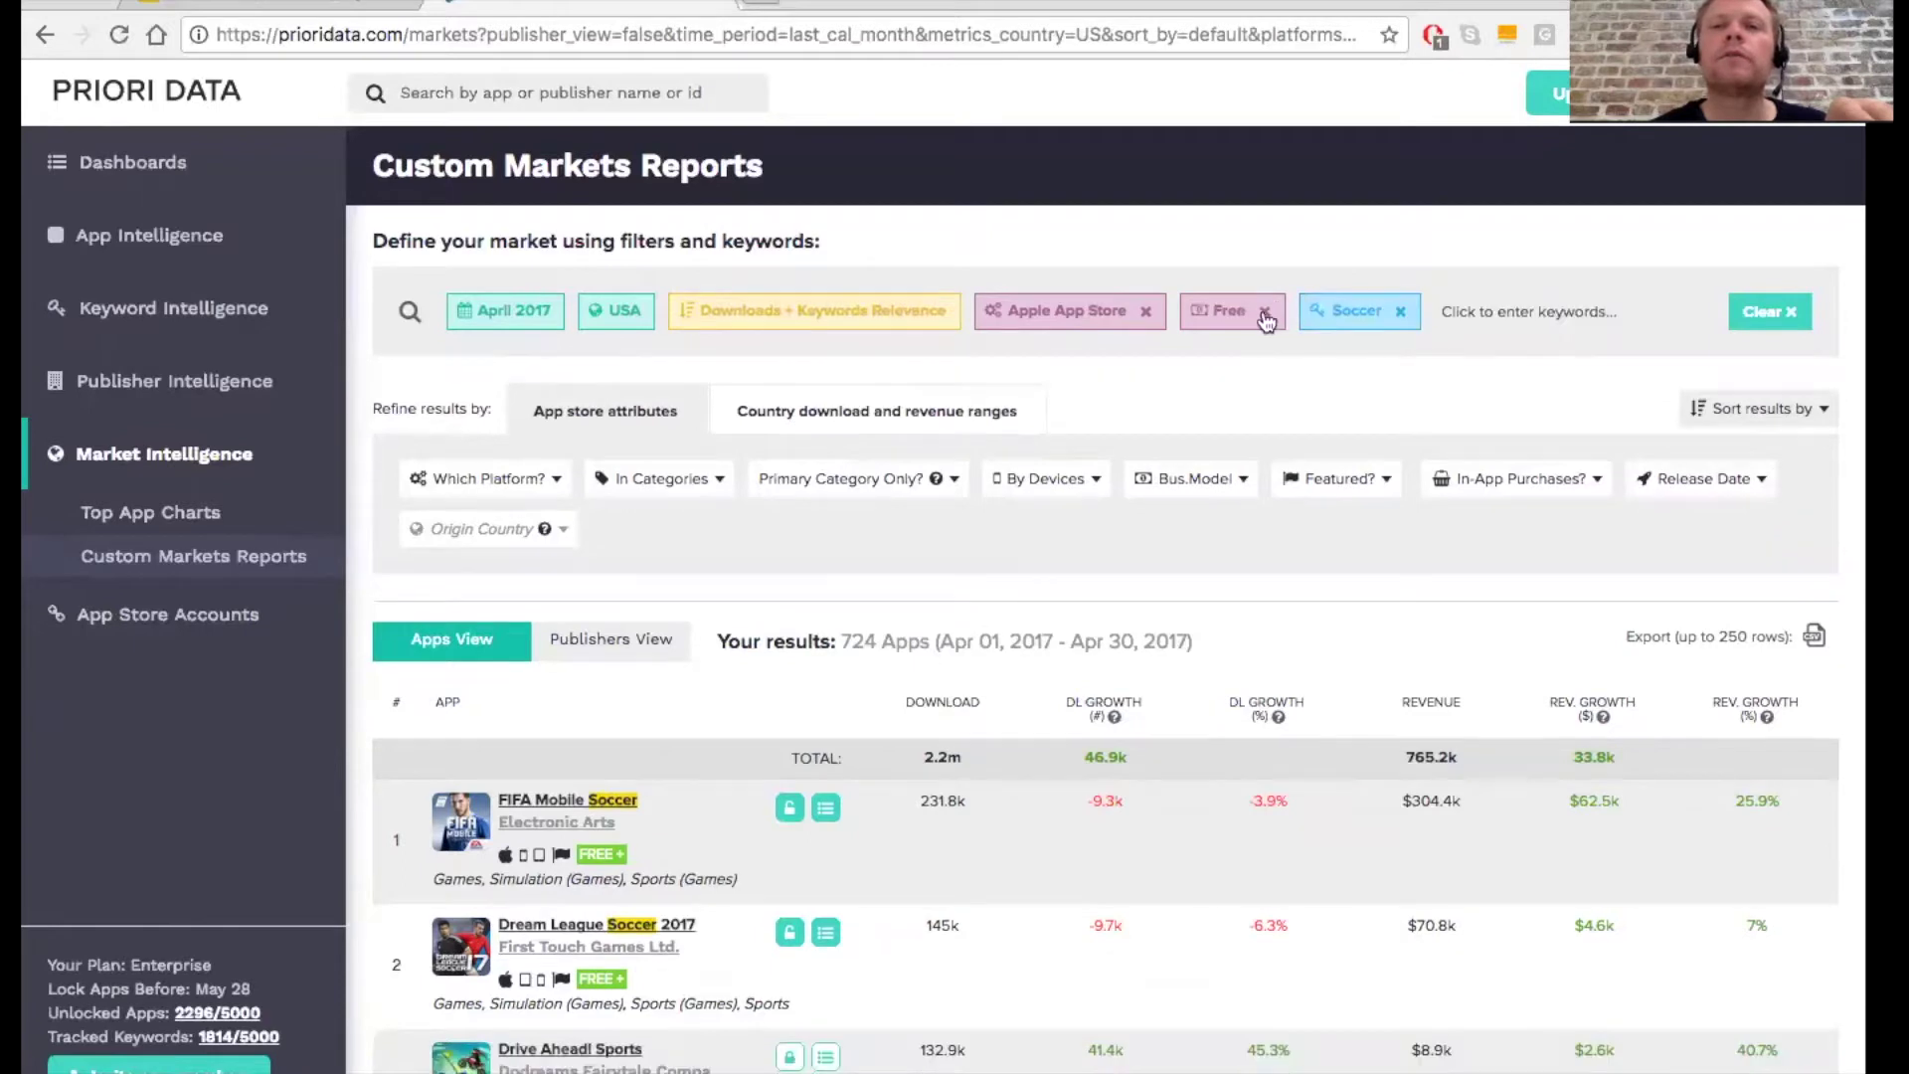
click(1262, 312)
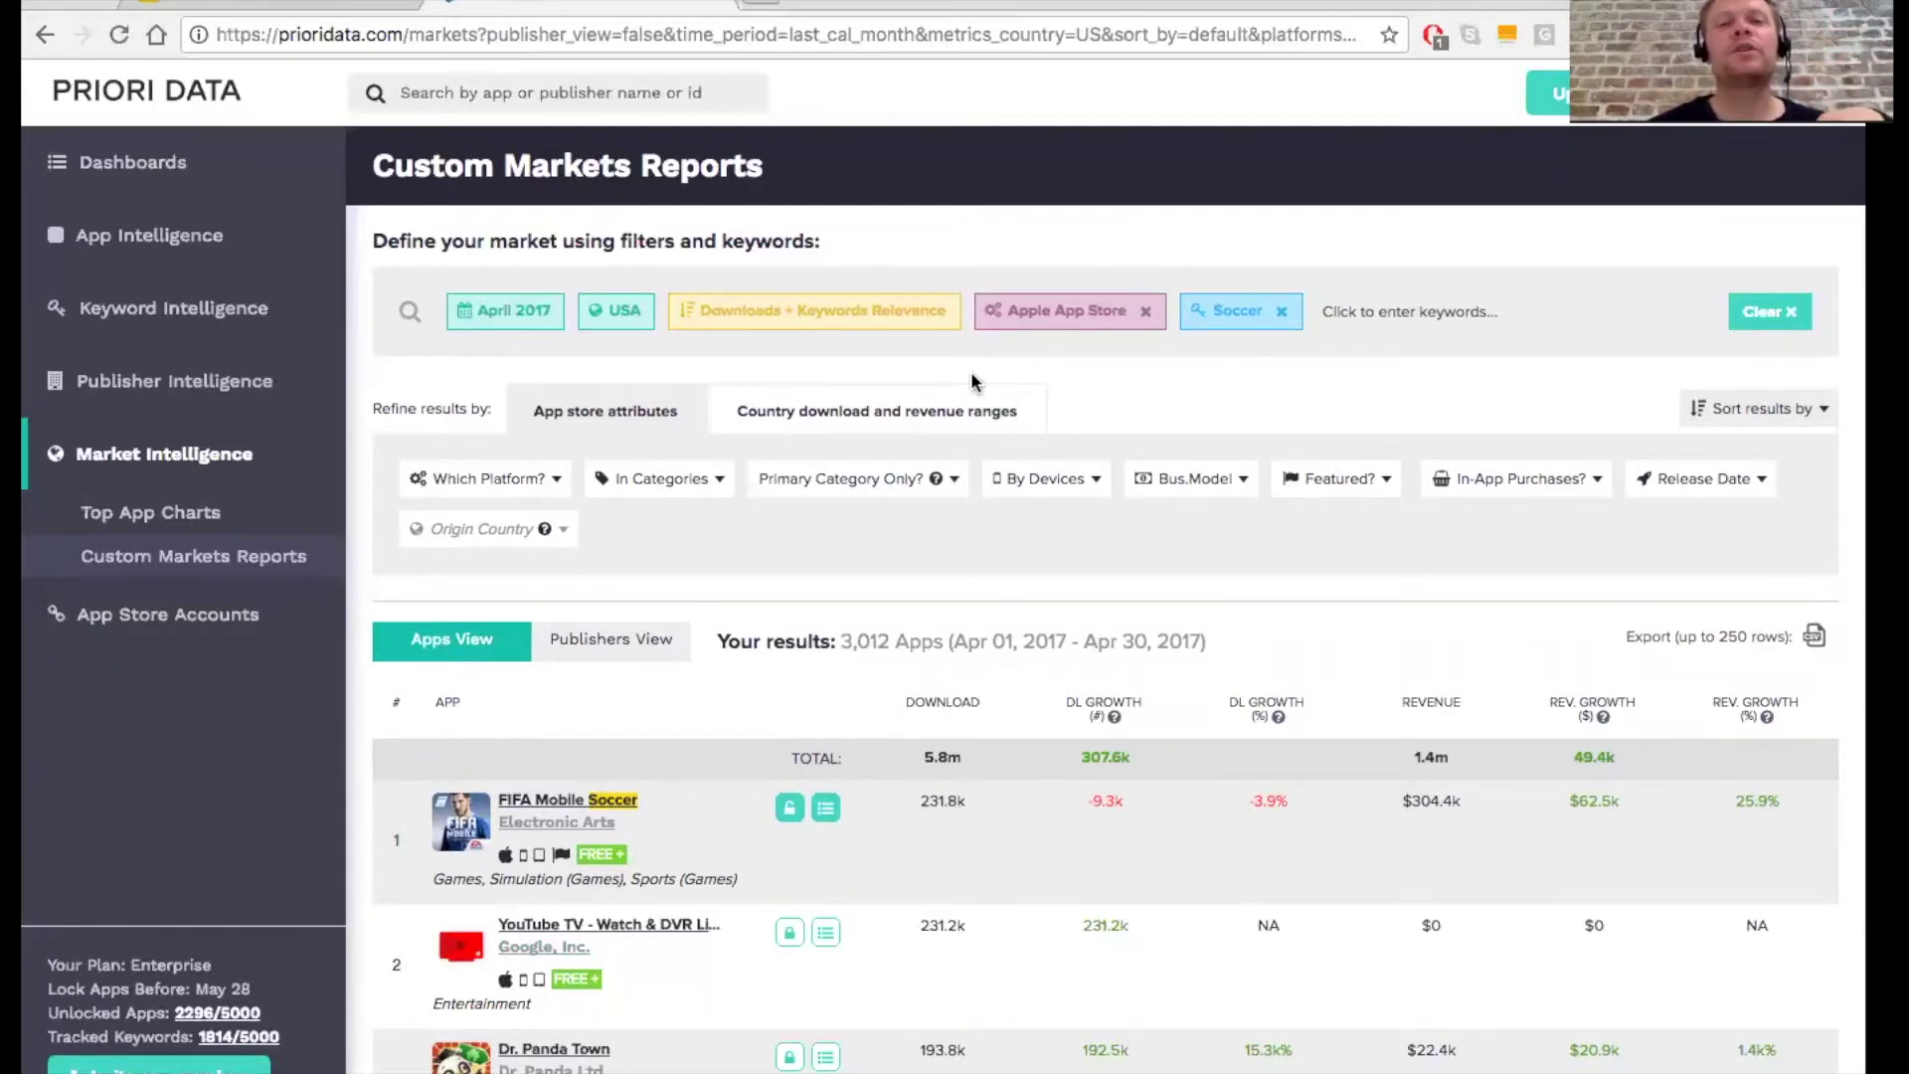
Step: Filter the soccer apps by release date, trying Last 7 days and choosing Last 30 days
click(1701, 483)
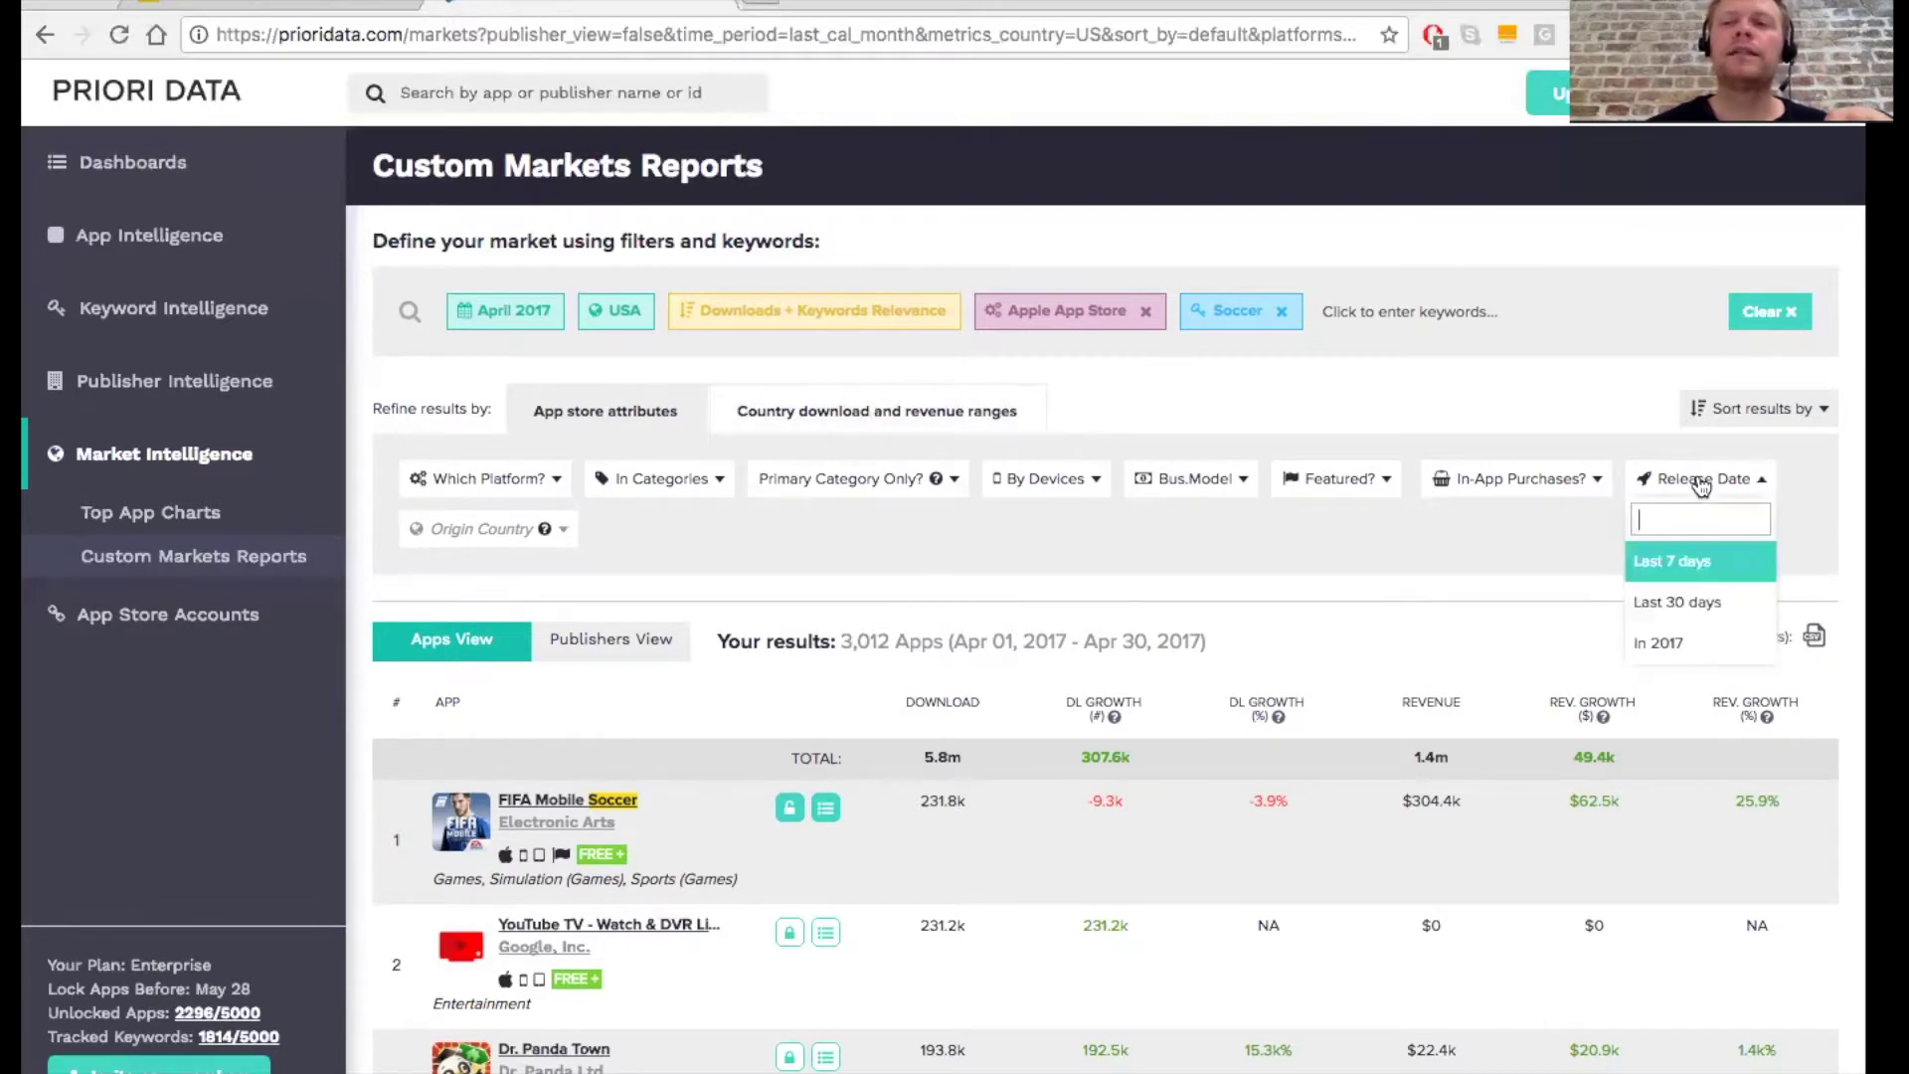
click(1695, 564)
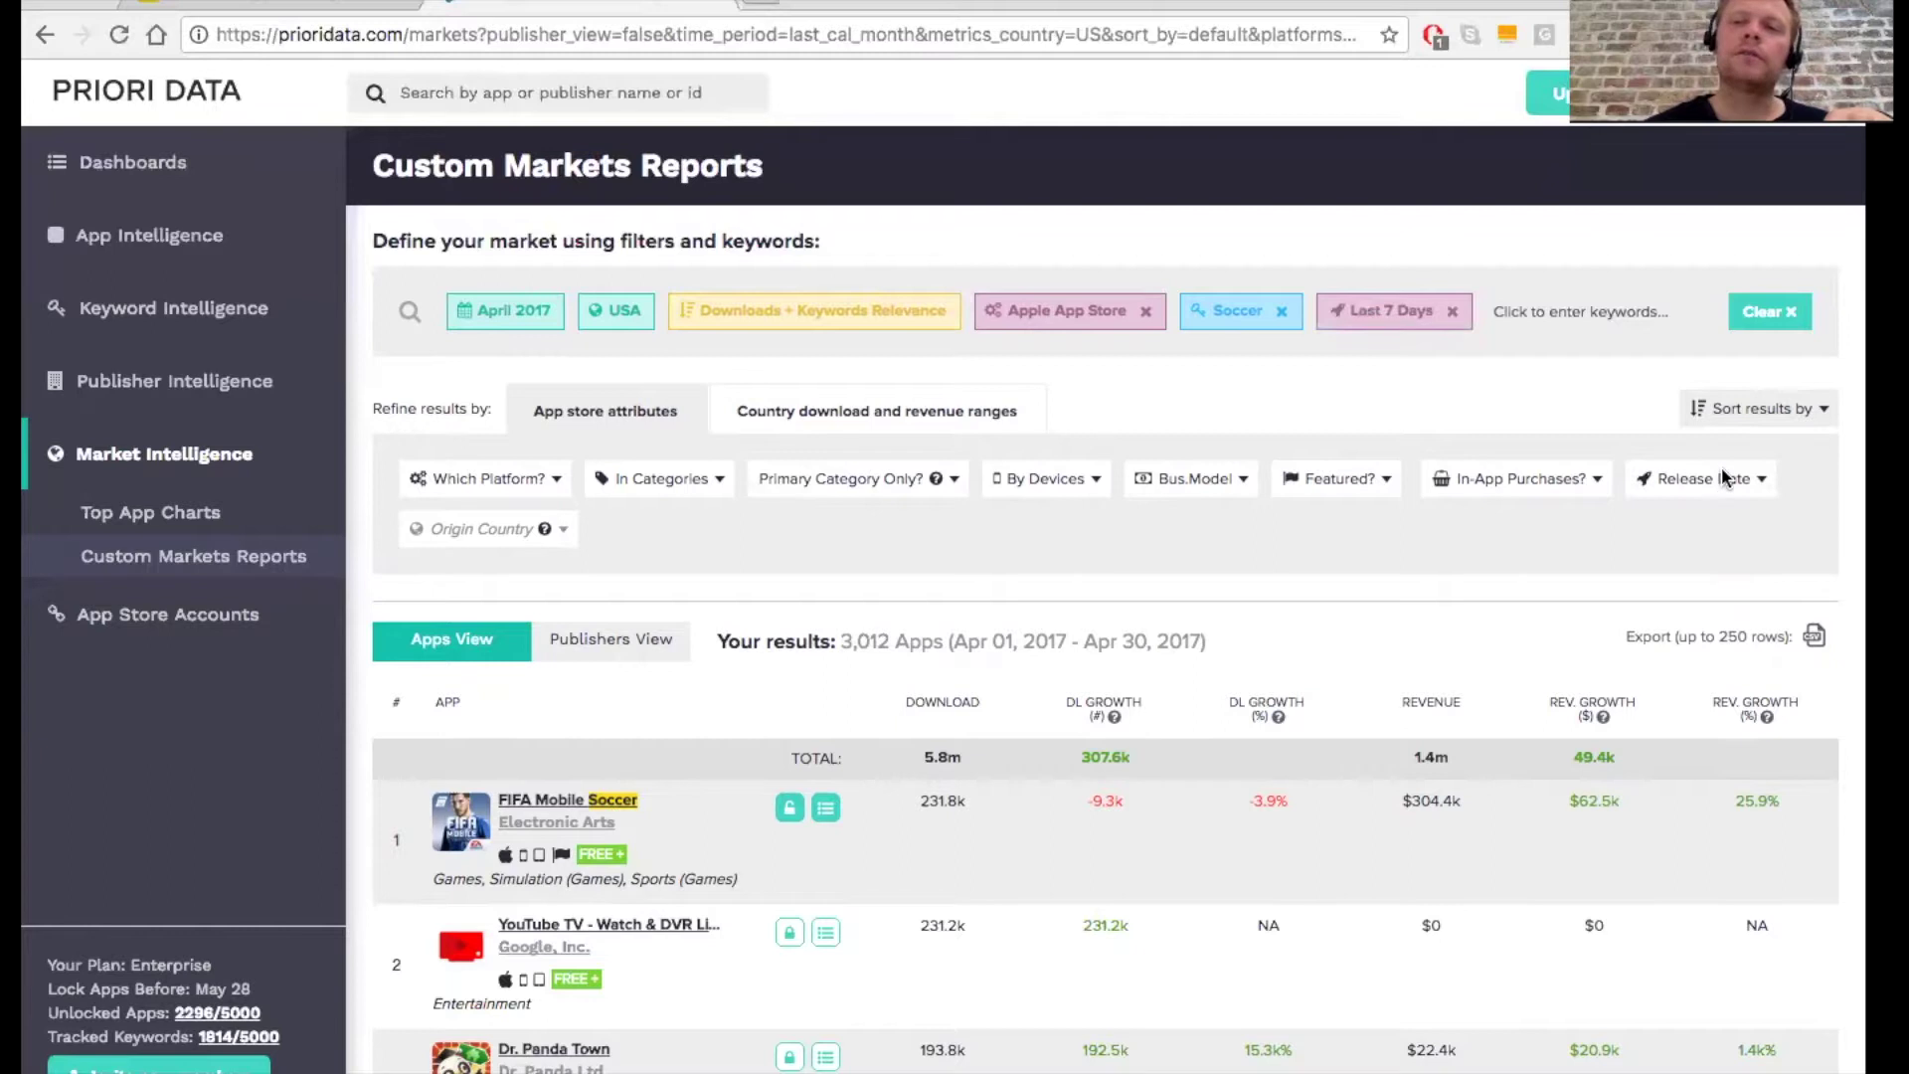
click(1725, 478)
click(1676, 601)
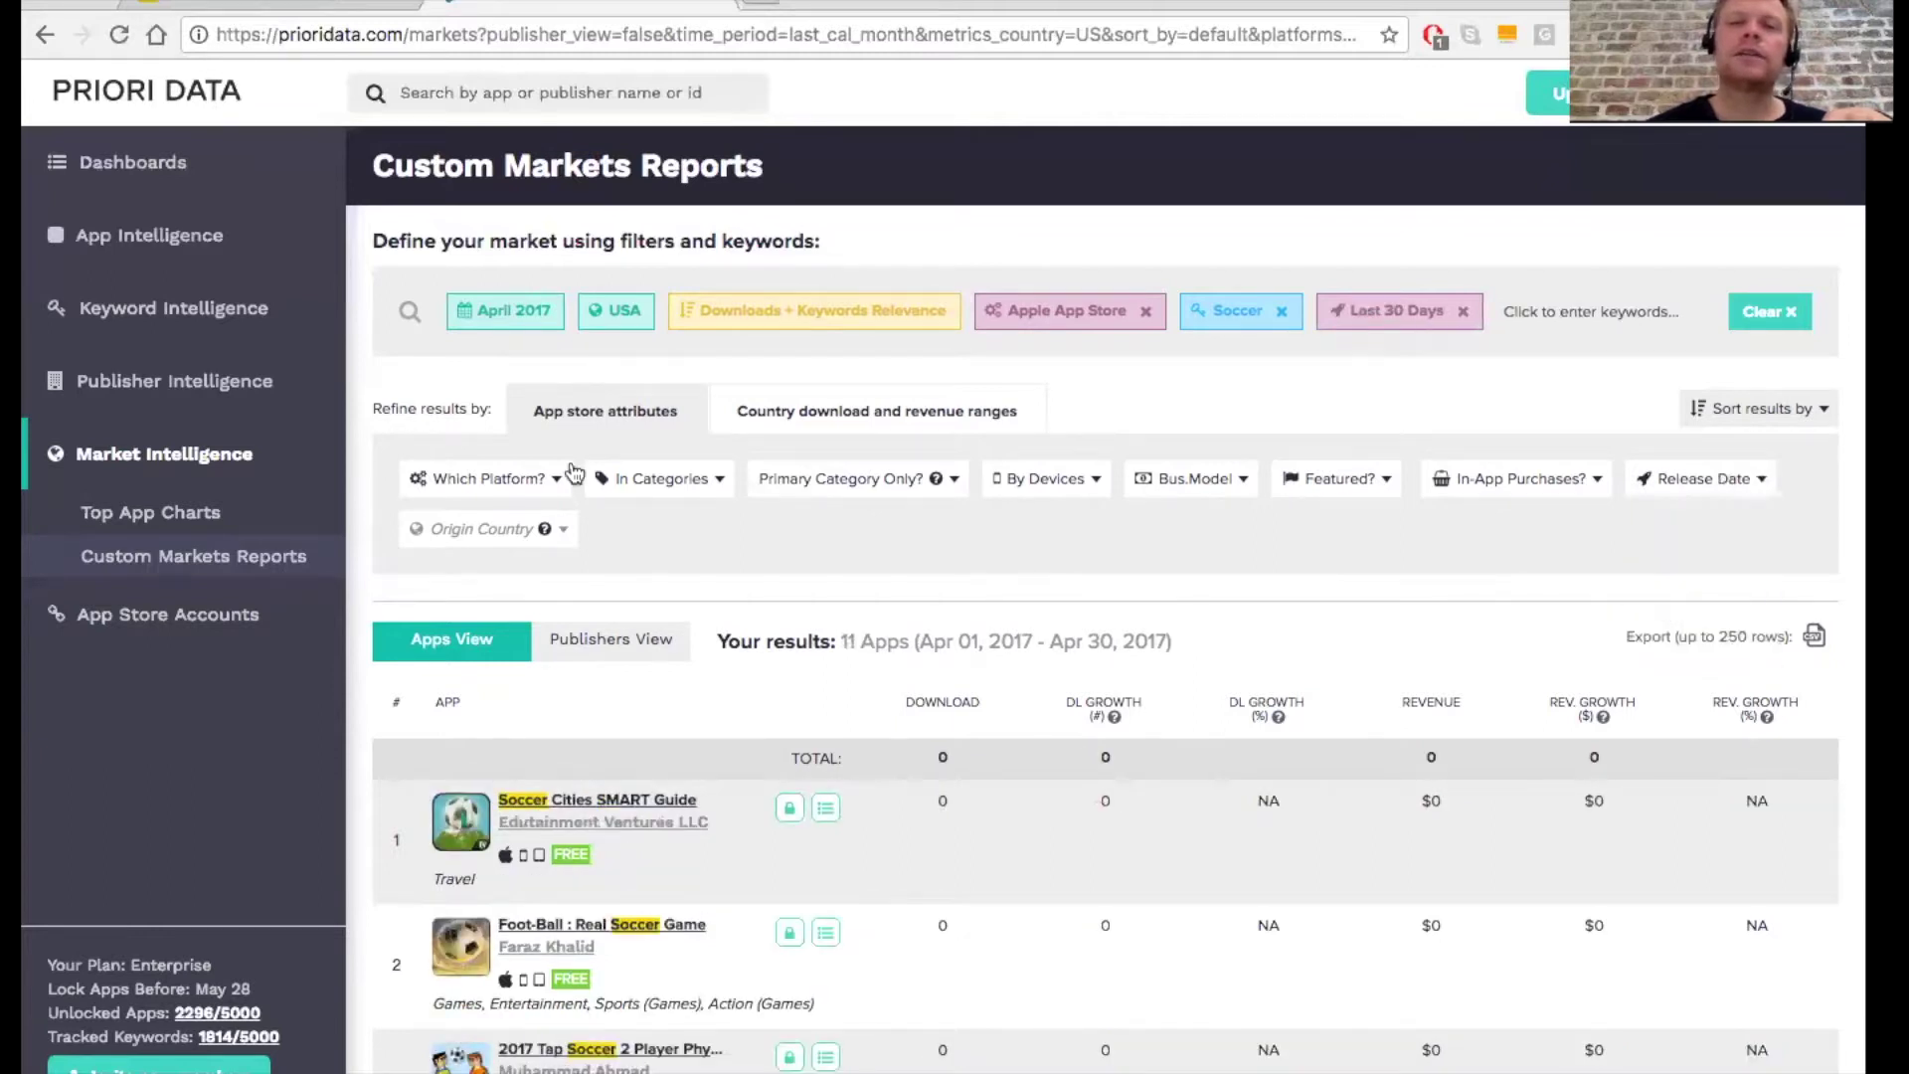
Step: Set the market report's time period to Last 30 days and review the listed soccer apps' downloads and revenue
click(794, 426)
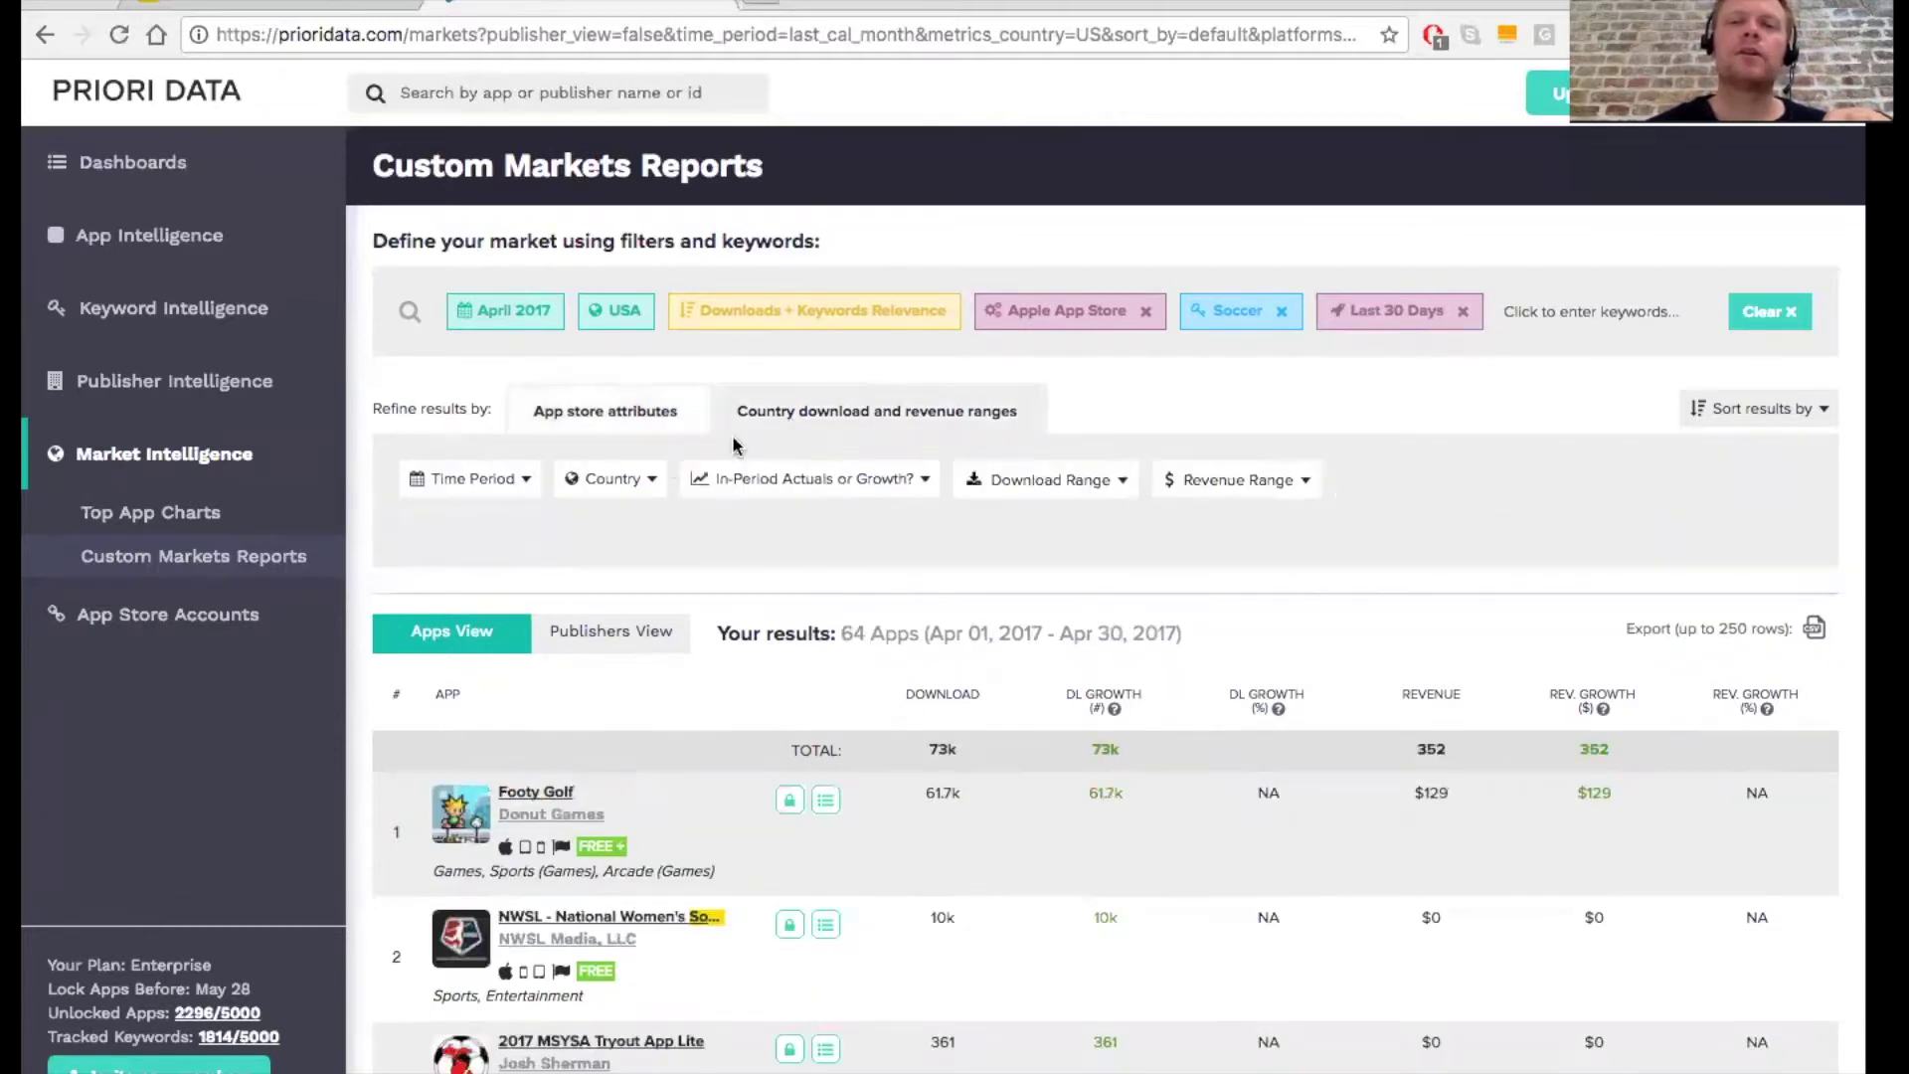
click(510, 483)
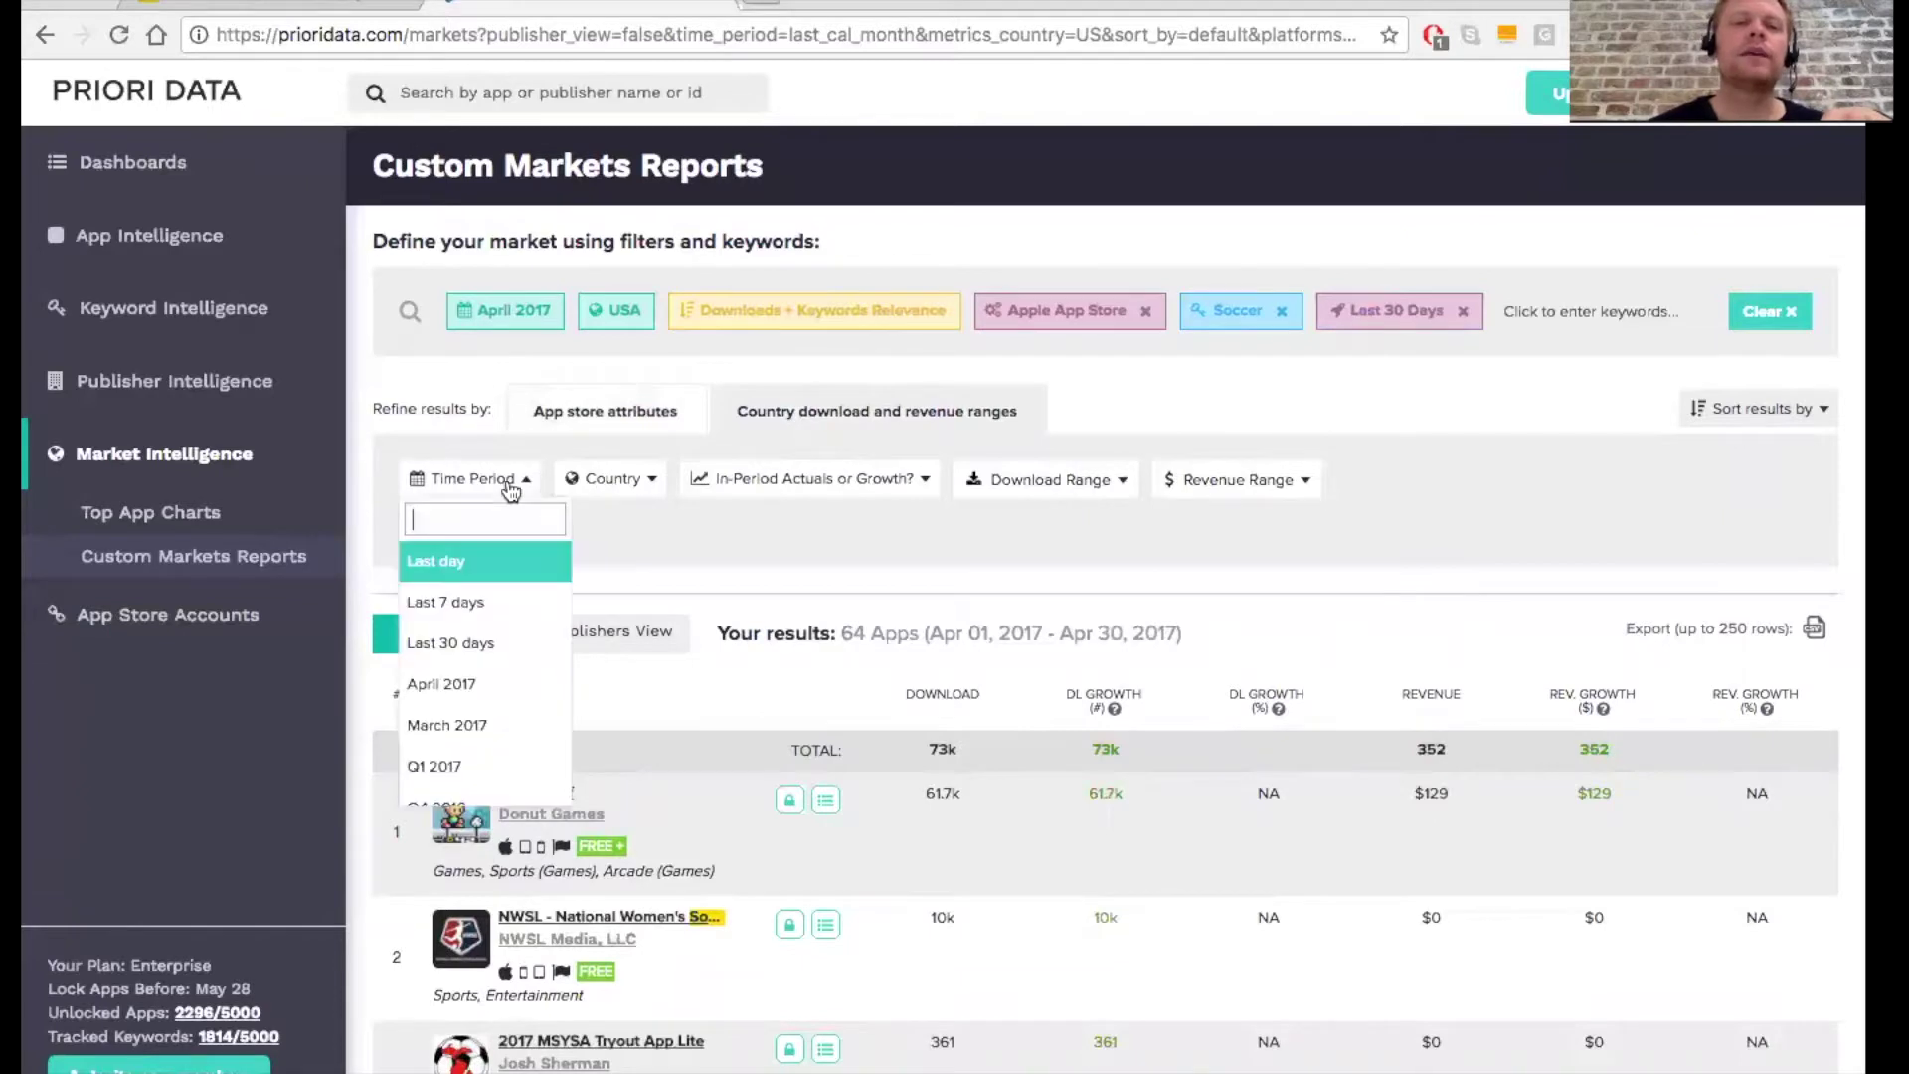
click(450, 647)
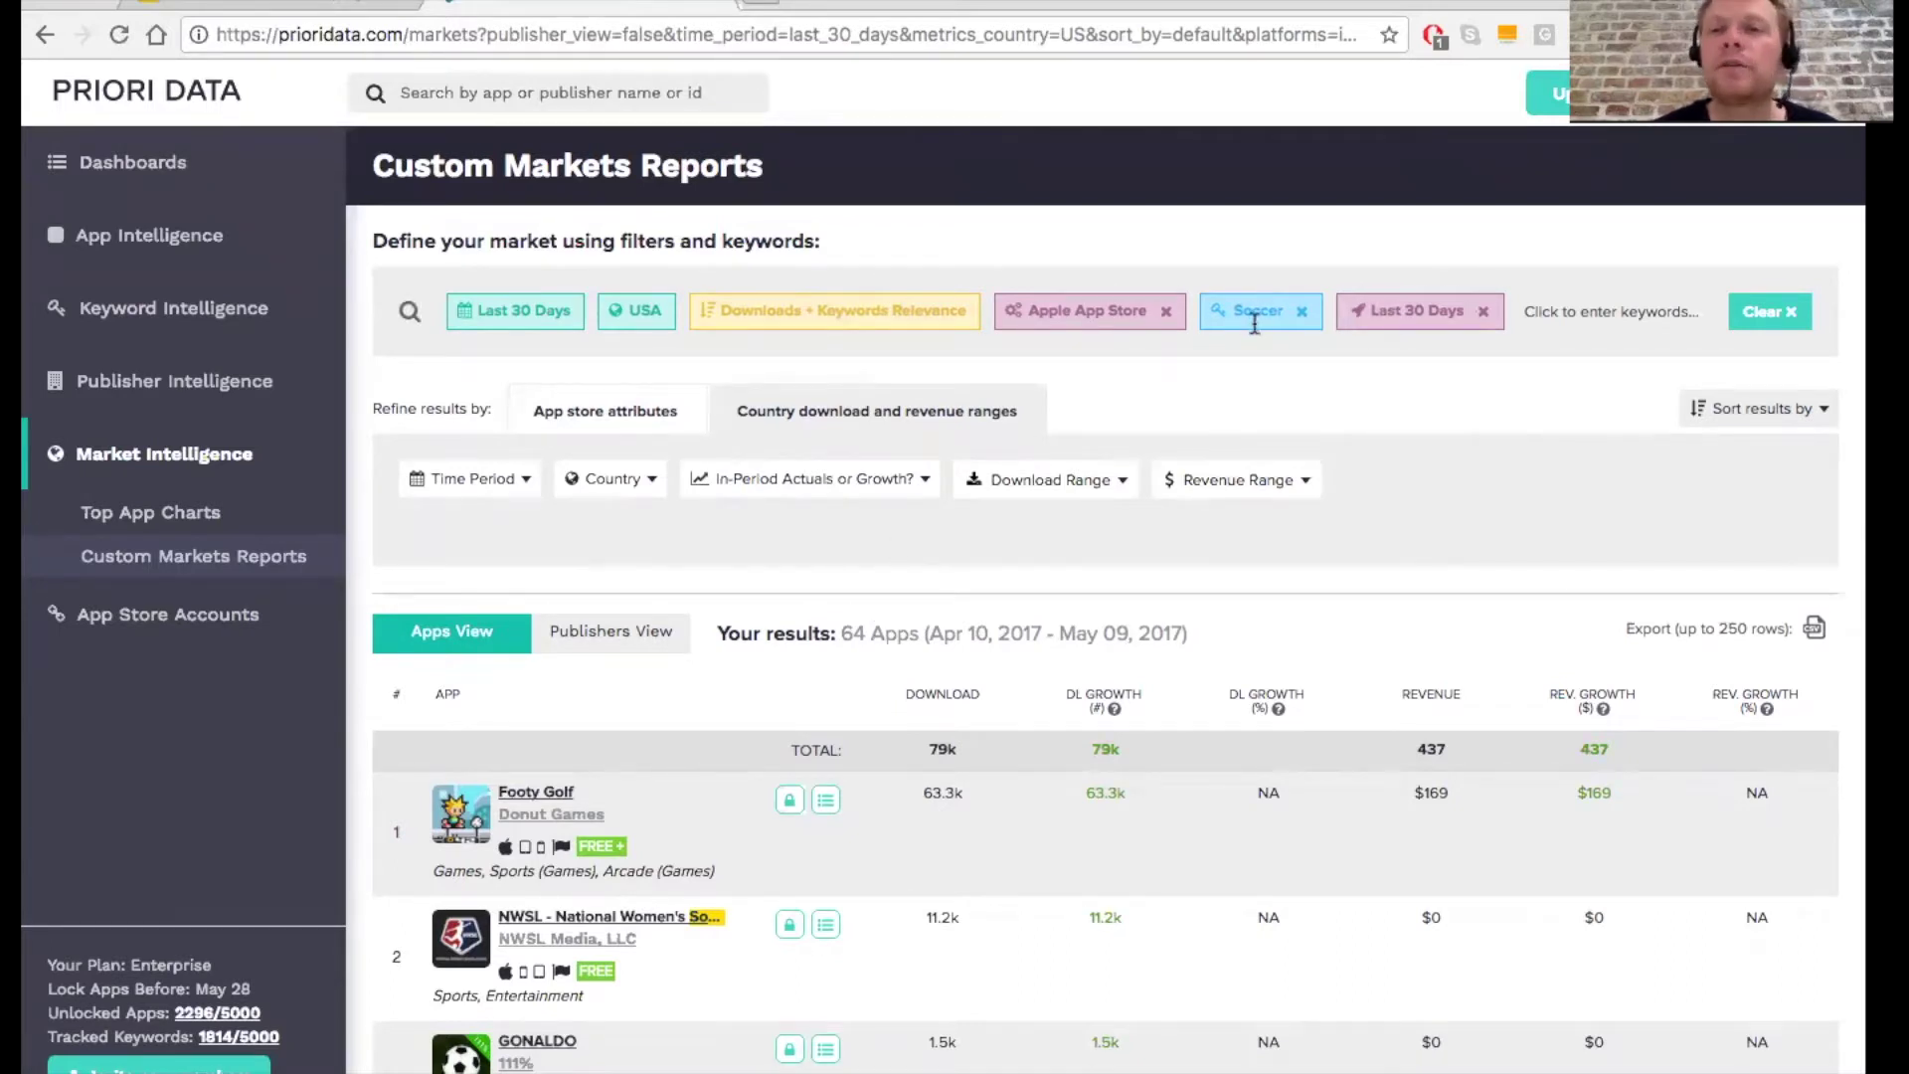
scroll(979, 815, down, 2)
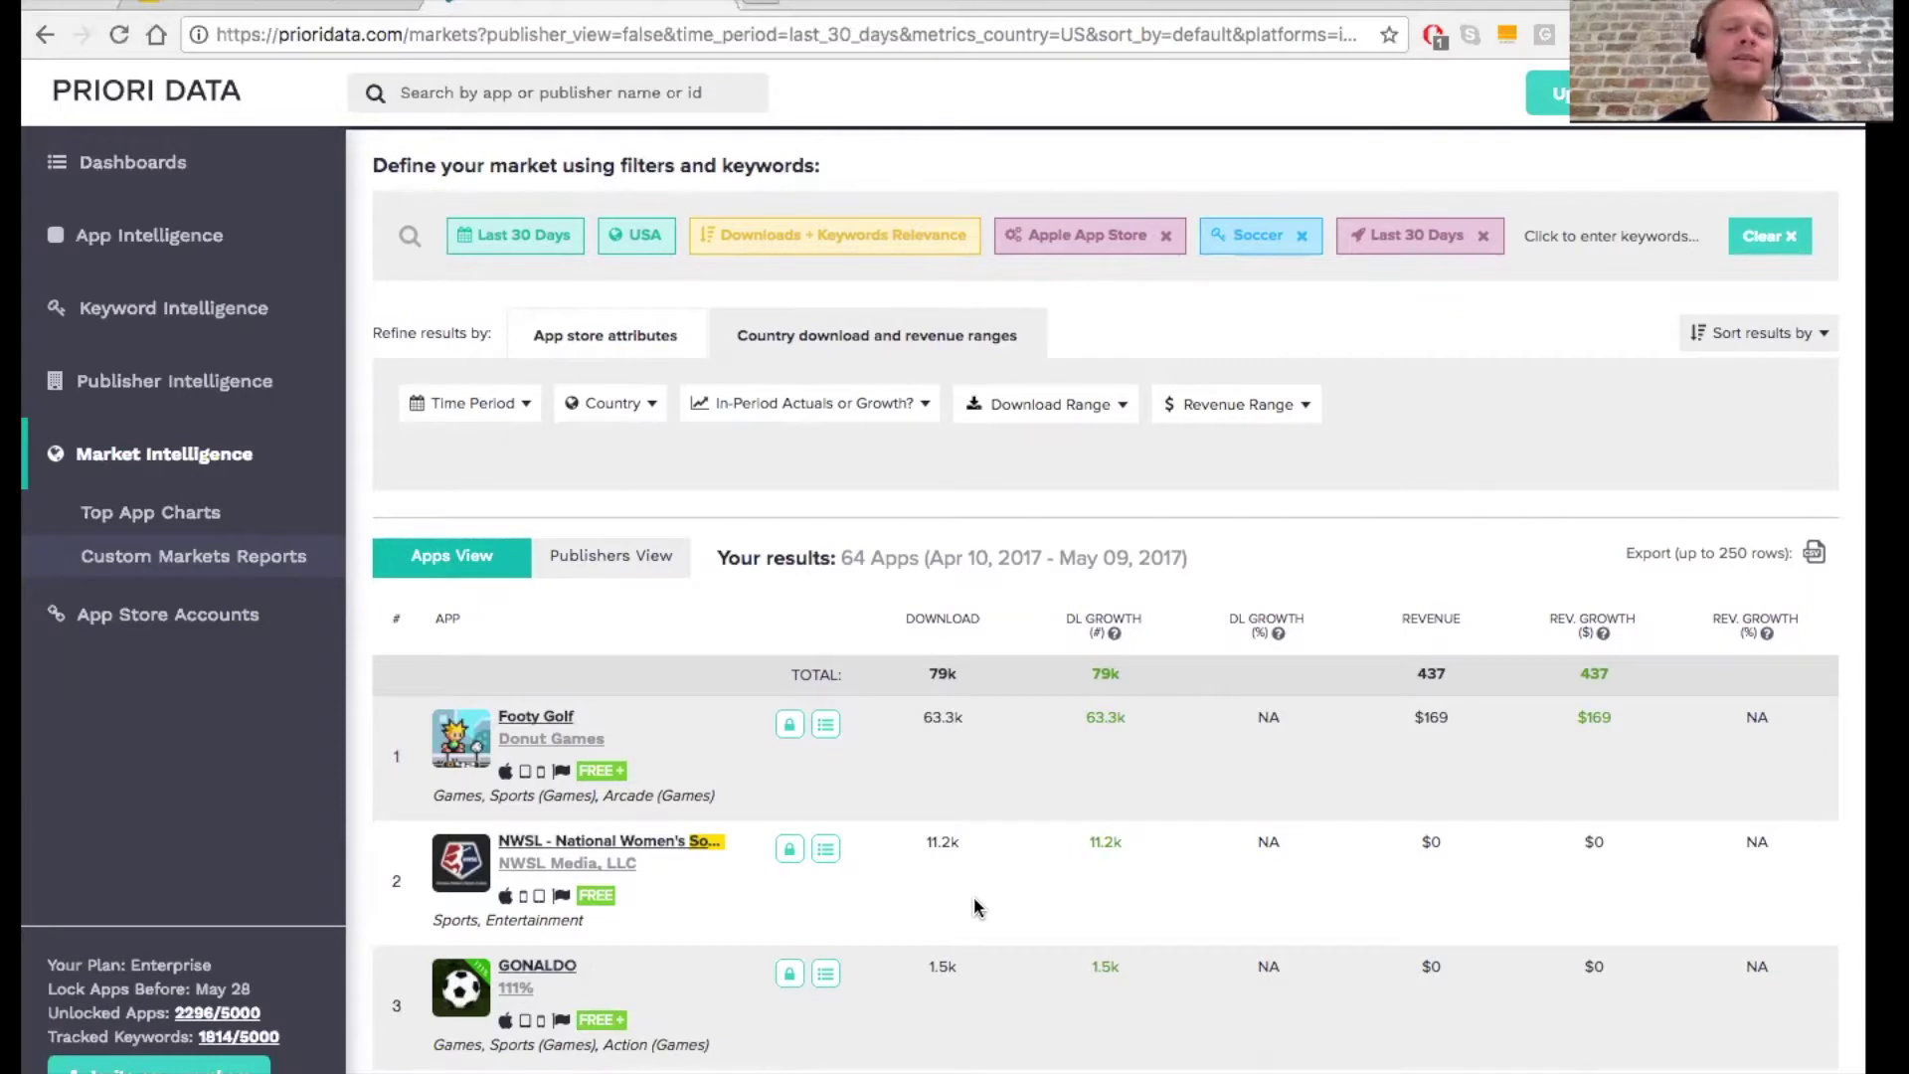
scroll(975, 900, down, 5)
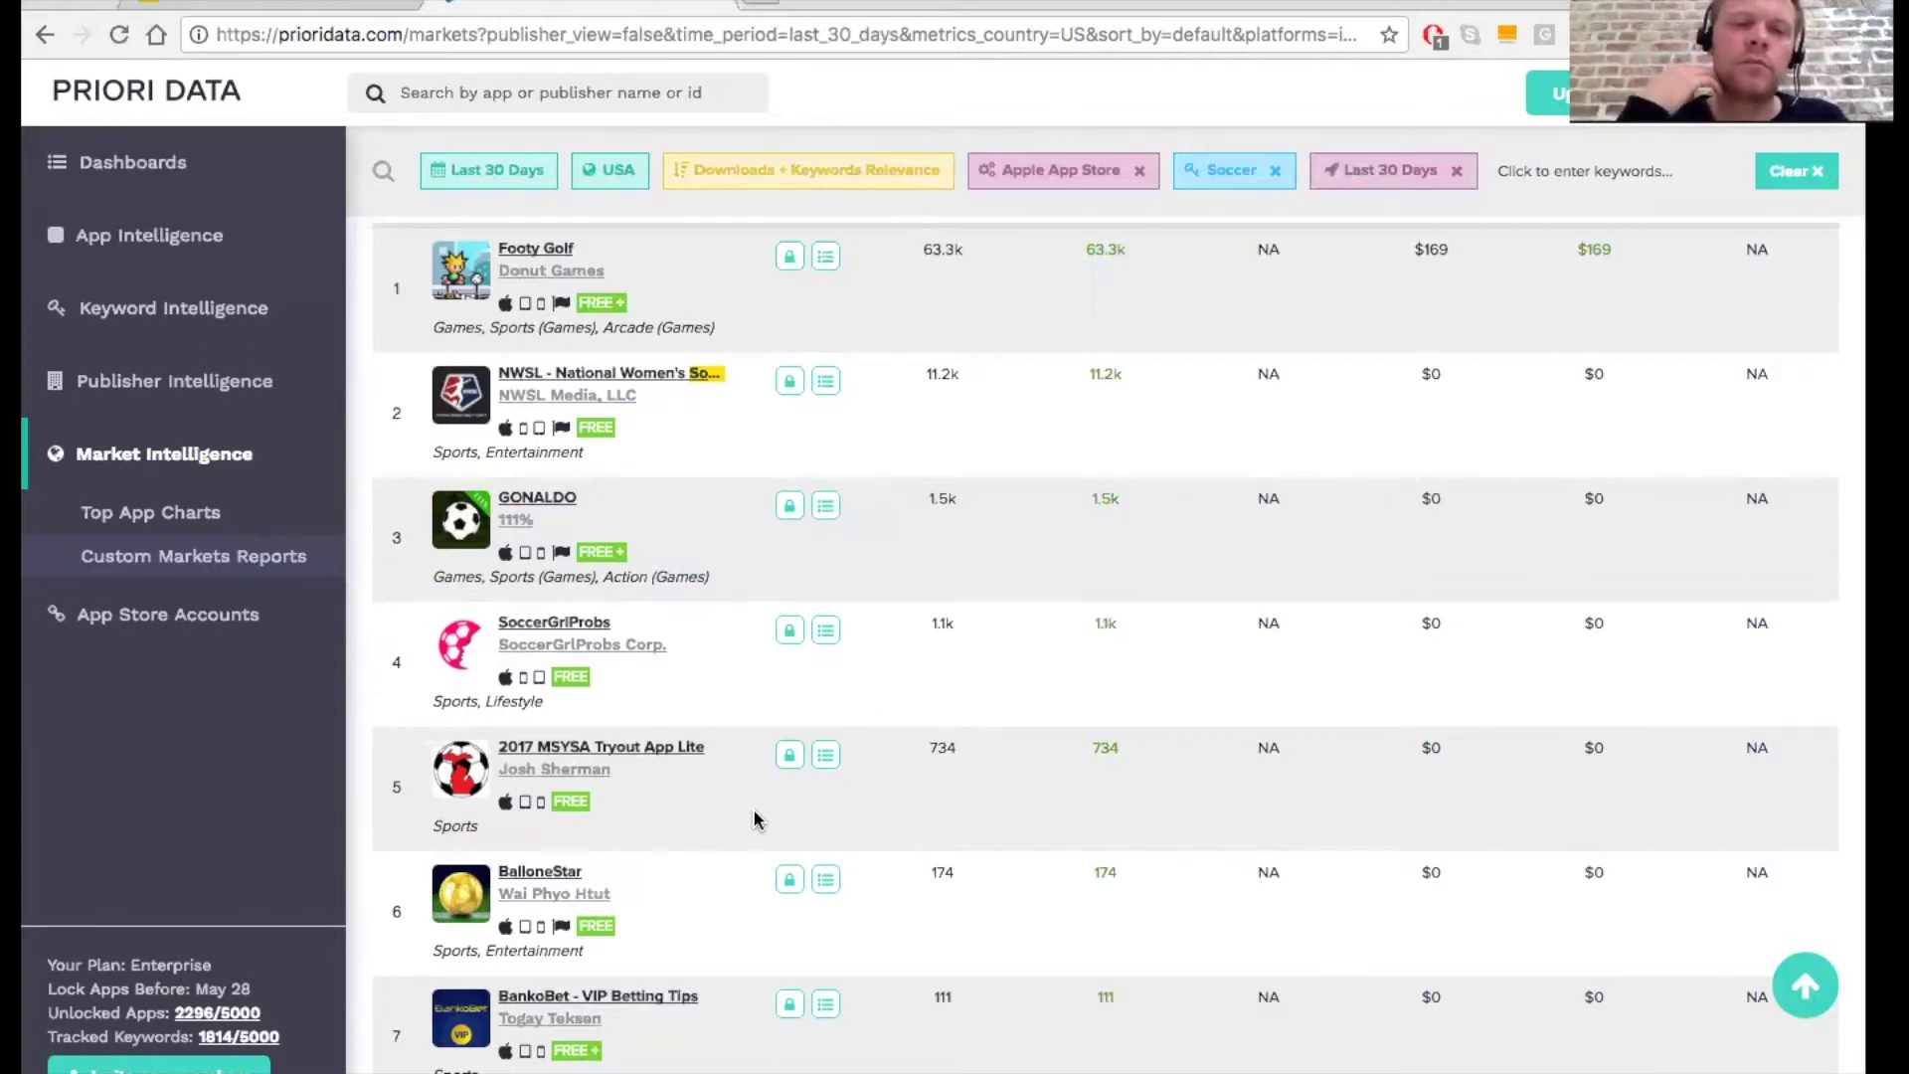
Step: Remove the release date filter and limit the market to apps with at least 5000 downloads in the period
scroll(754, 818, up, 5)
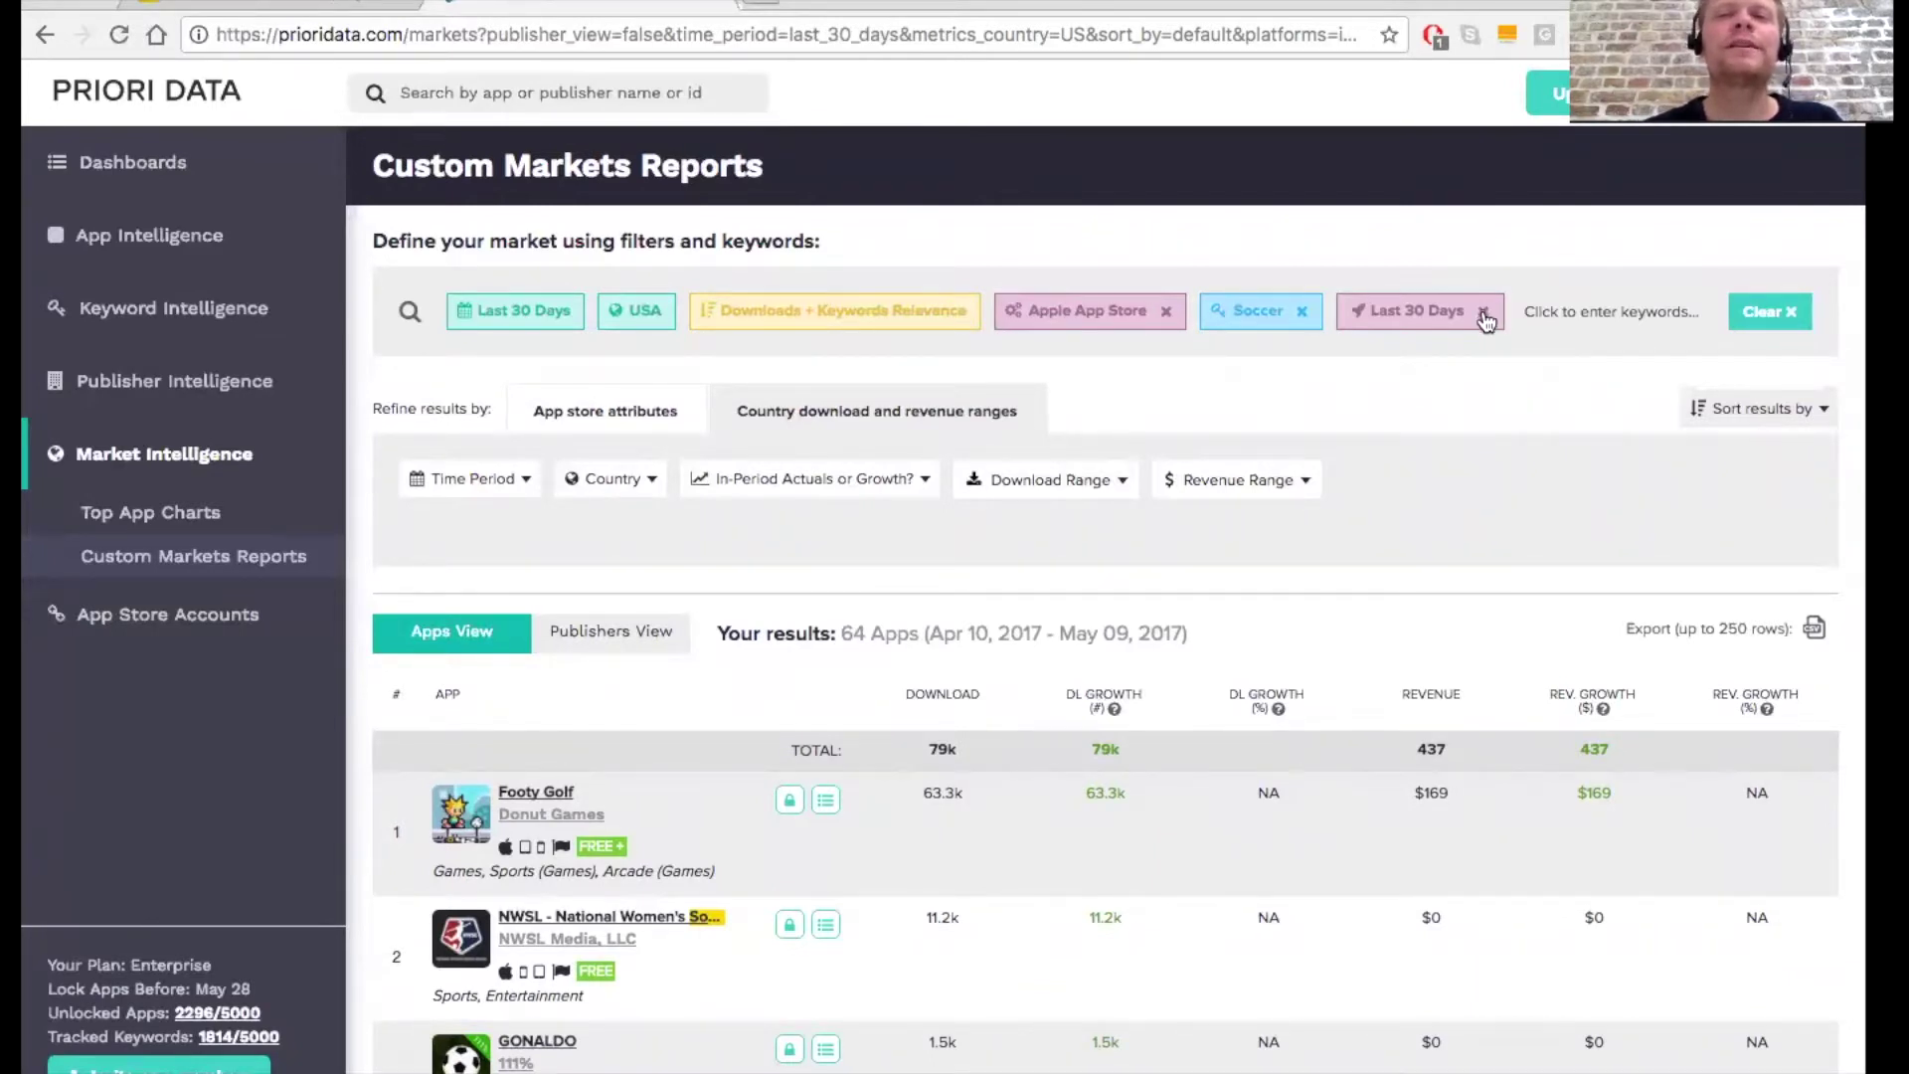
click(1484, 312)
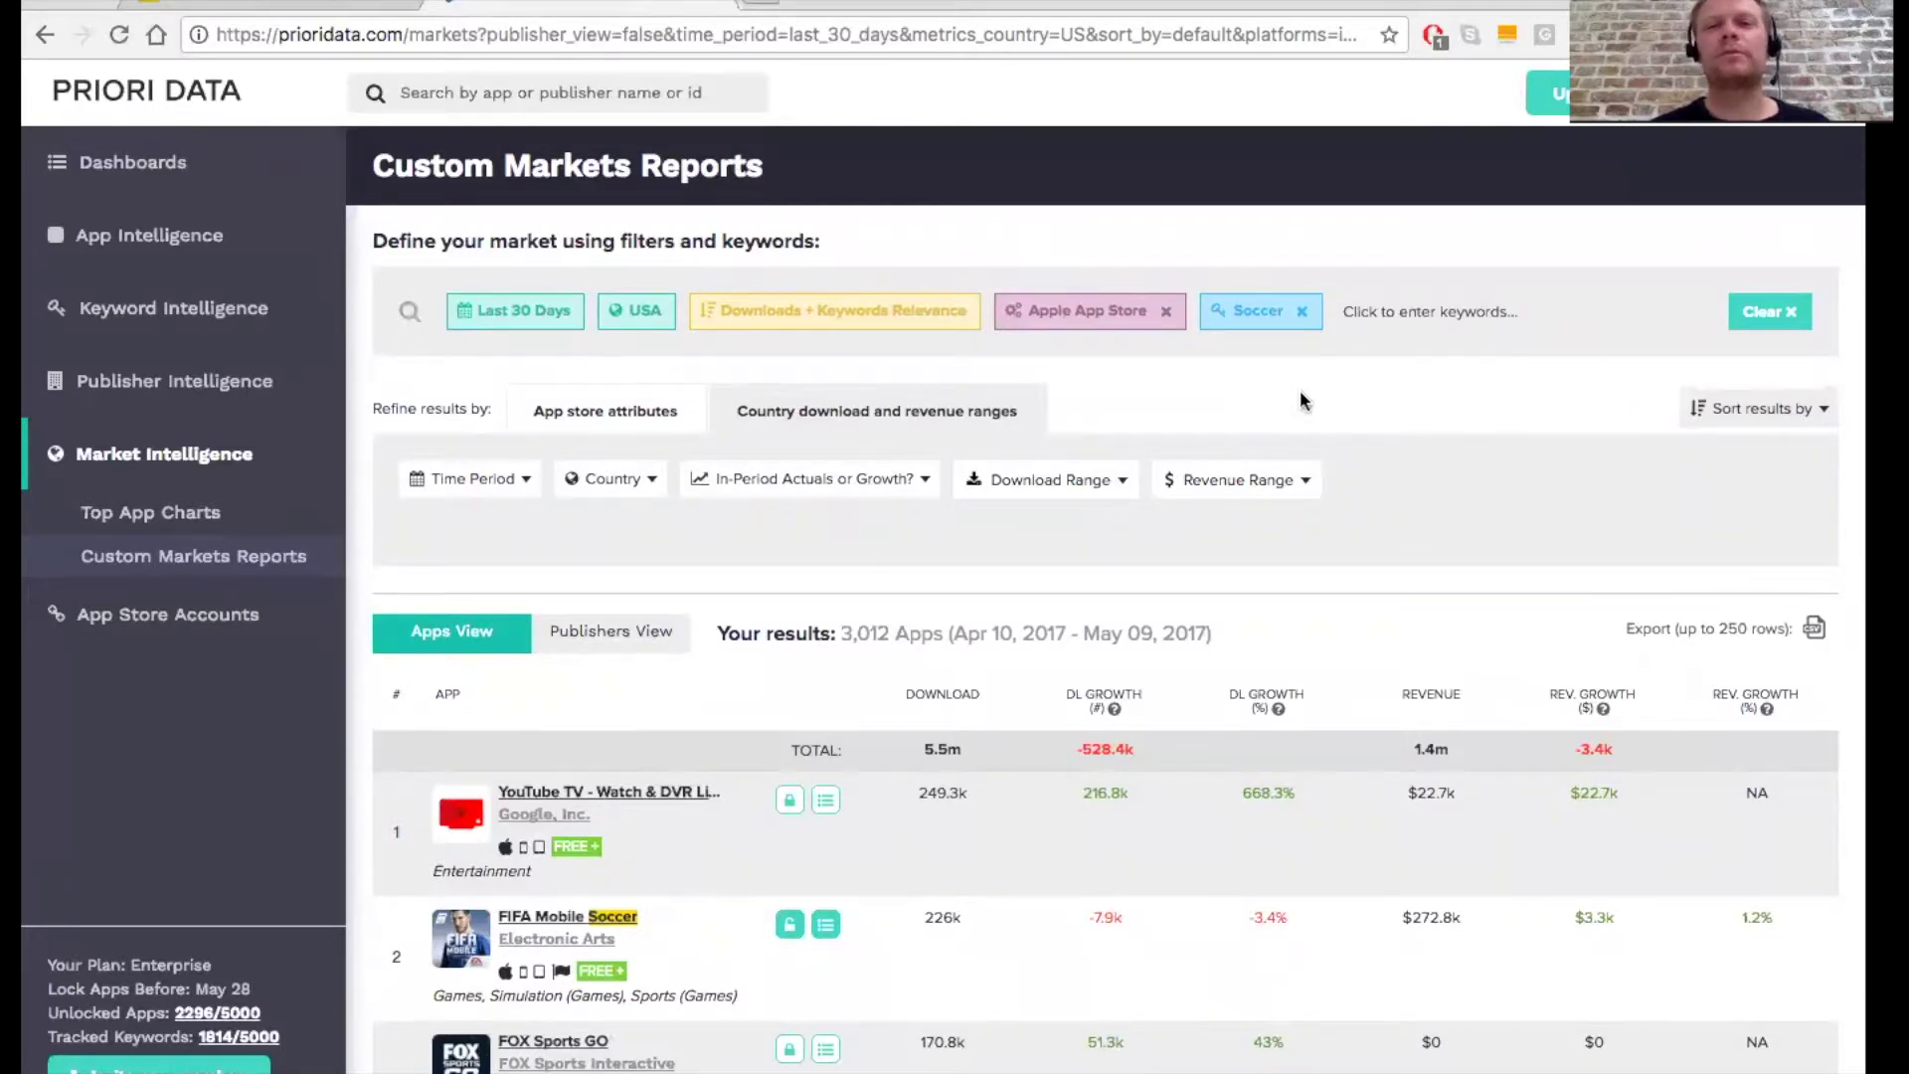
click(1086, 494)
click(884, 644)
text(5000)
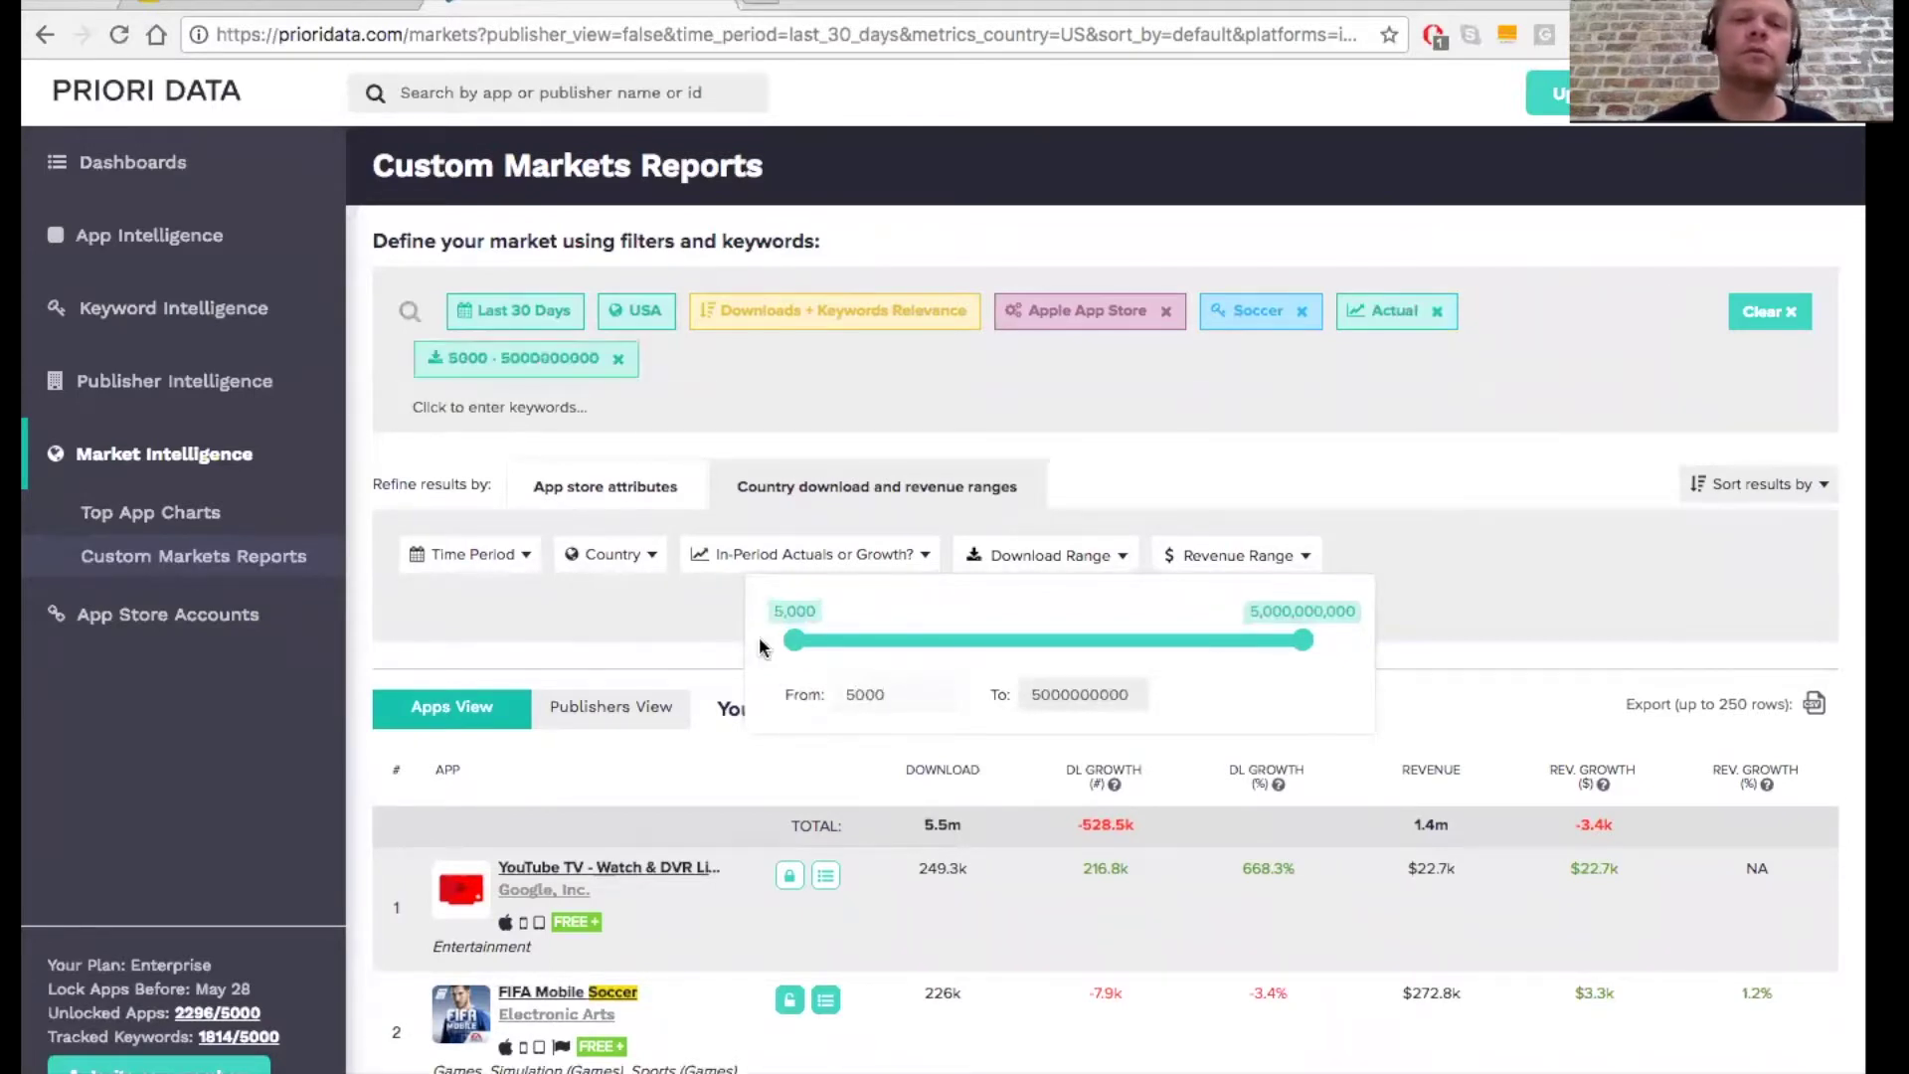
click(700, 670)
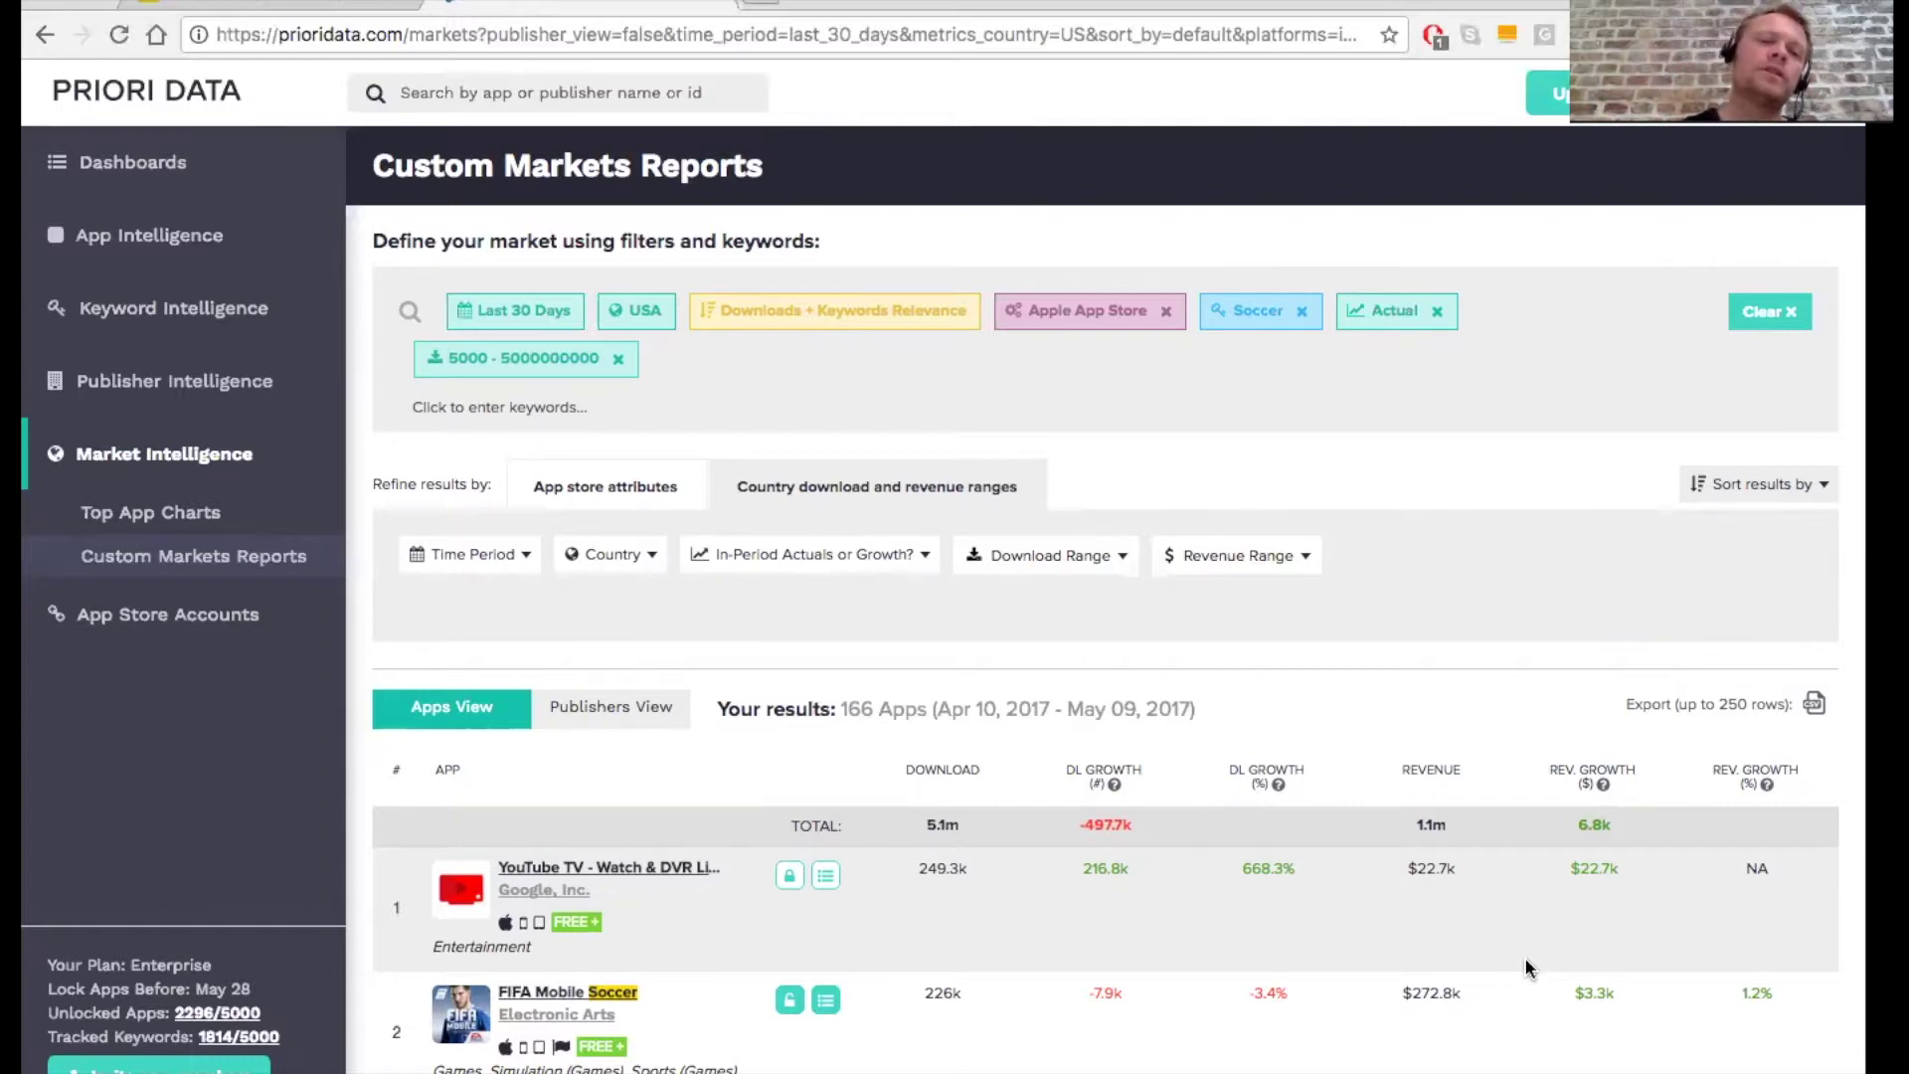
Step: Open the Electronic Arts publisher profile from the FIFA Mobile Soccer entry in the results
scroll(1527, 960, down, 1)
scroll(1526, 962, down, 3)
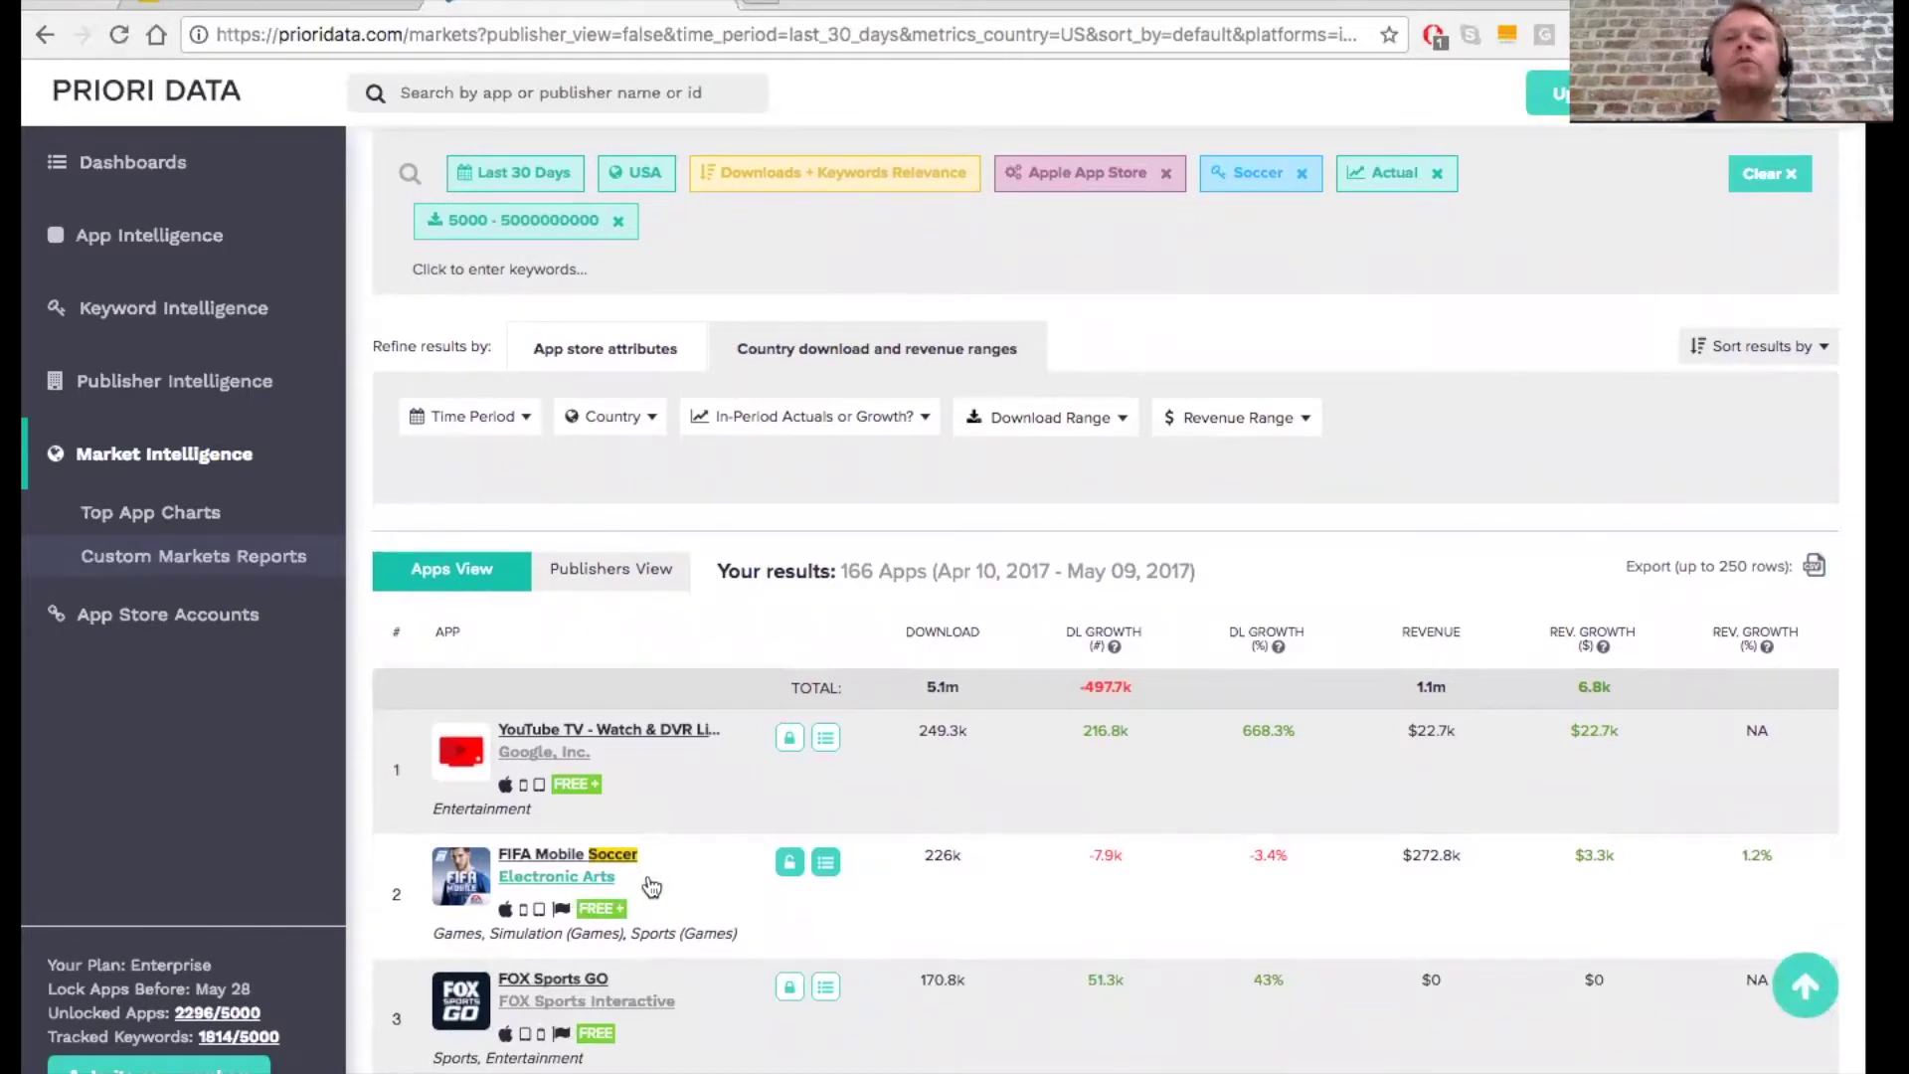
mouse_move(554, 861)
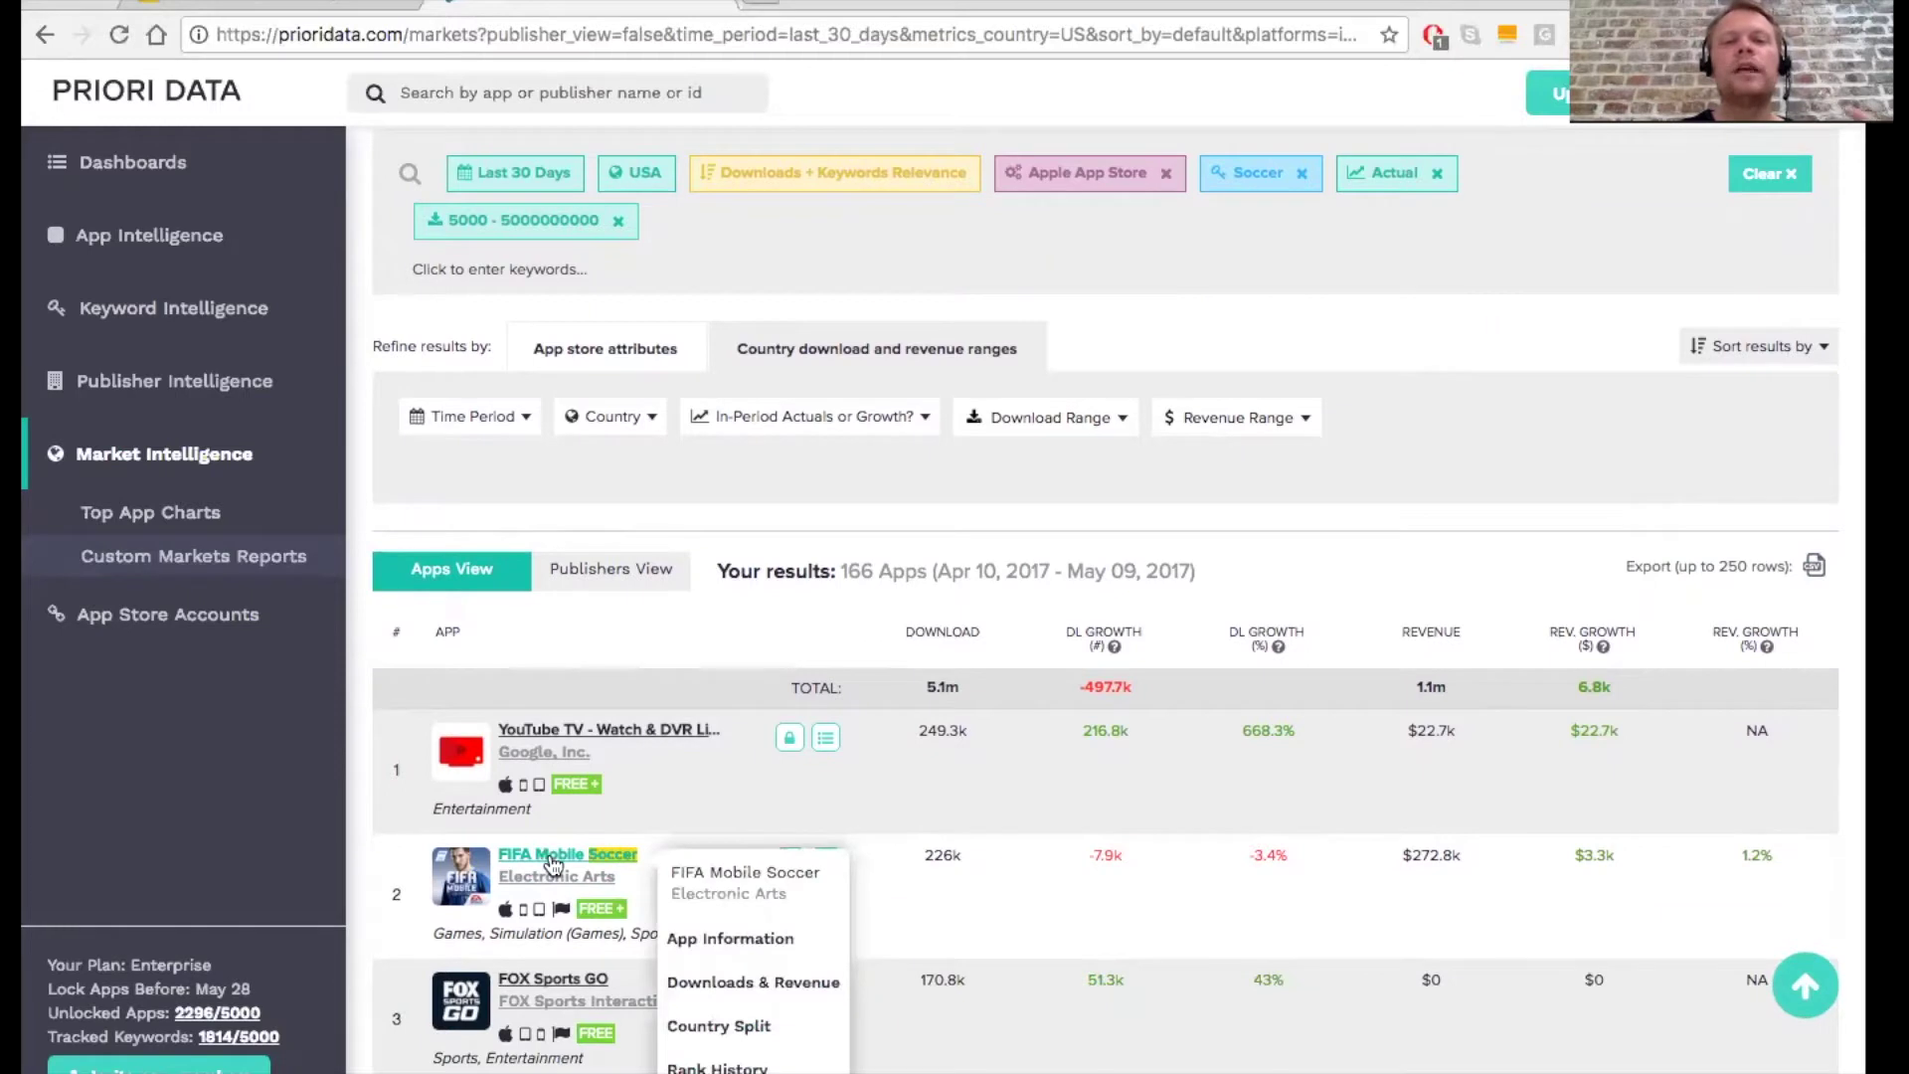
click(552, 879)
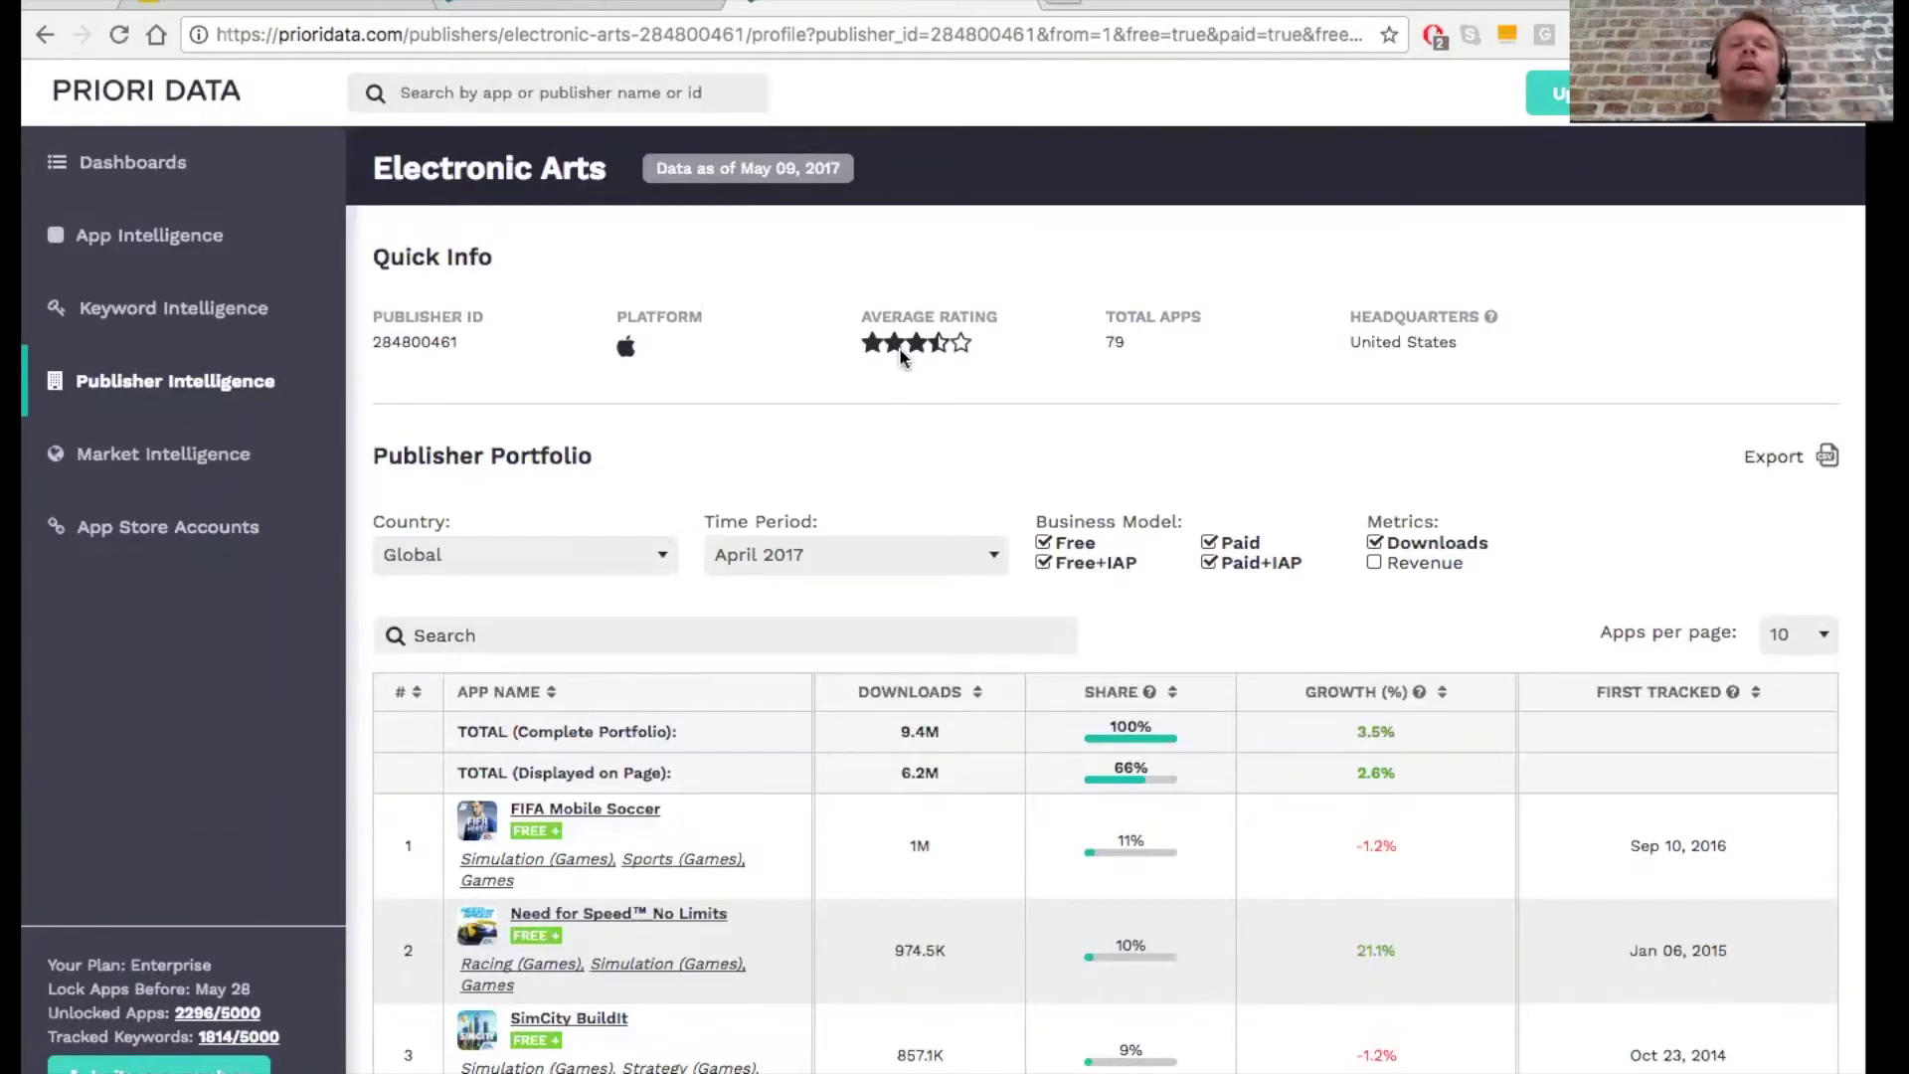
Step: Review the Electronic Arts app portfolio and sort it by first tracked date, newest first
scroll(1066, 501, down, 1)
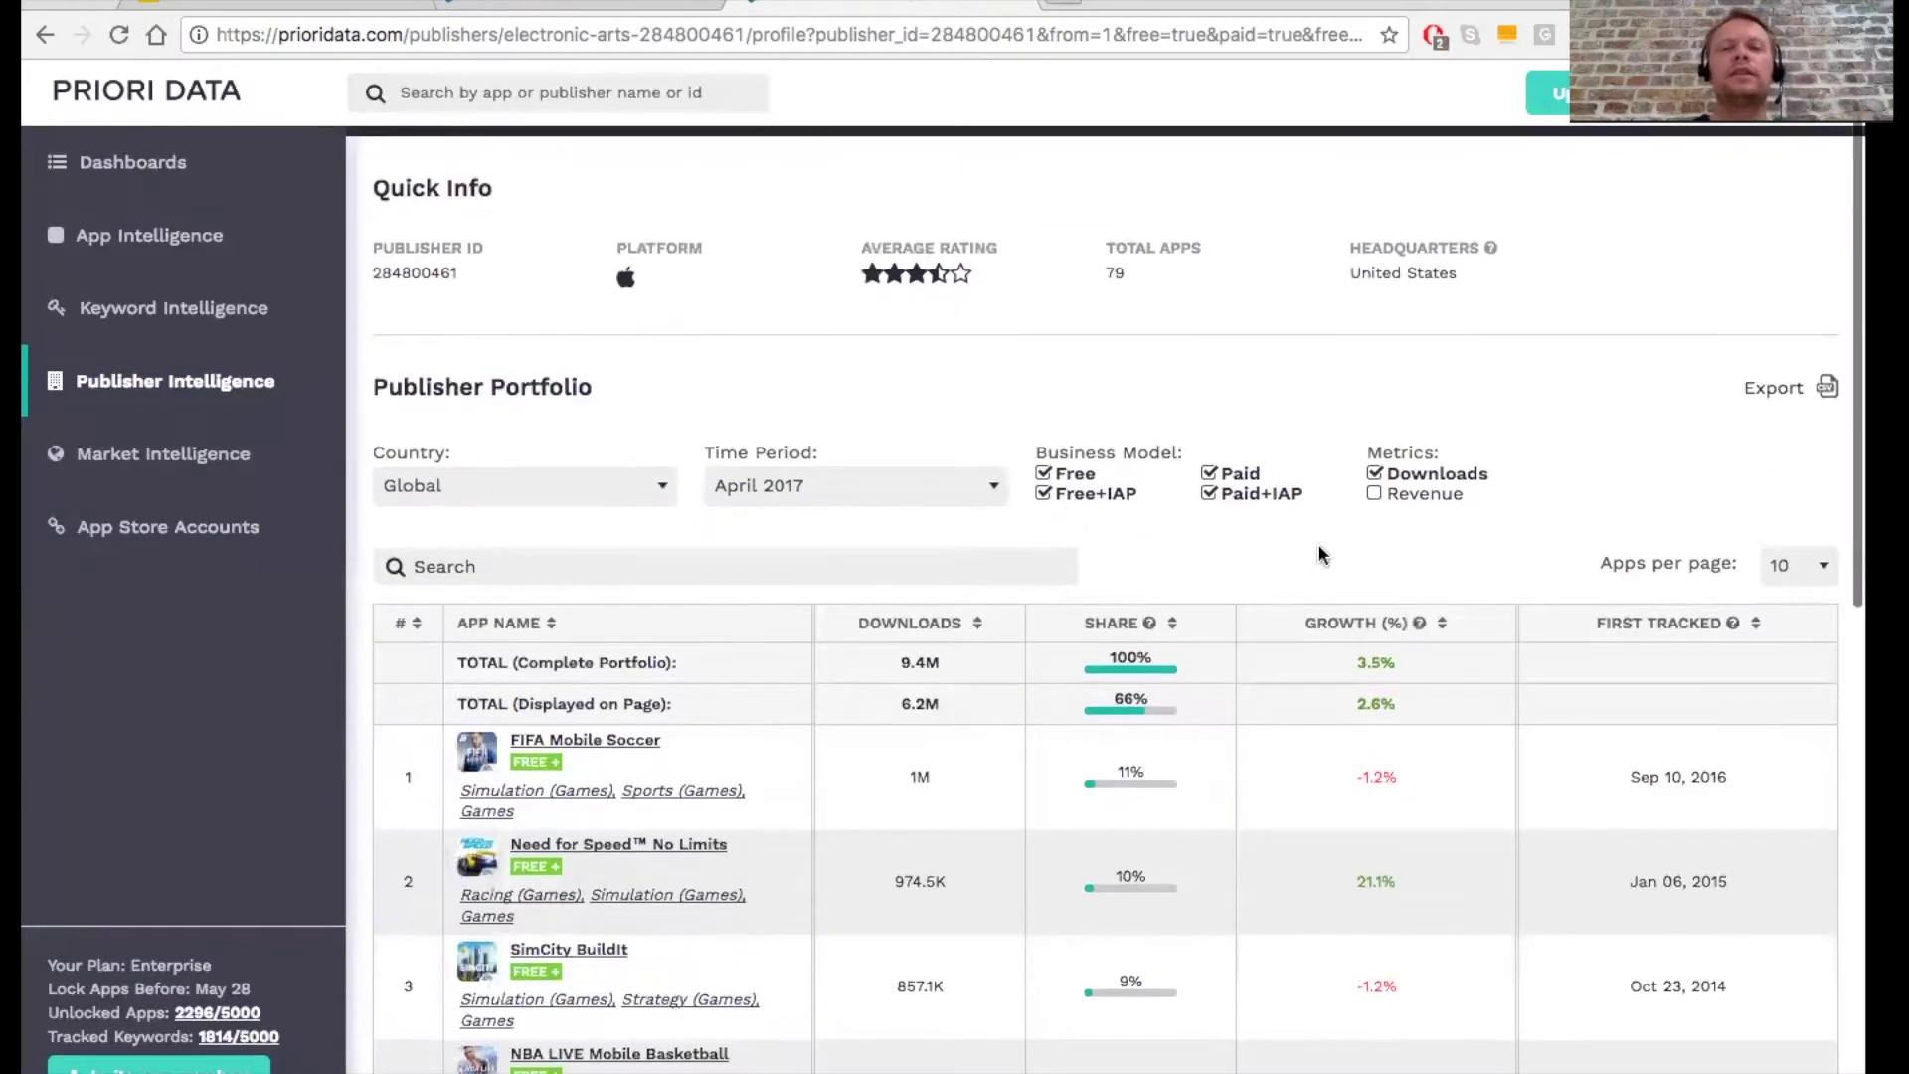
scroll(1252, 647, down, 3)
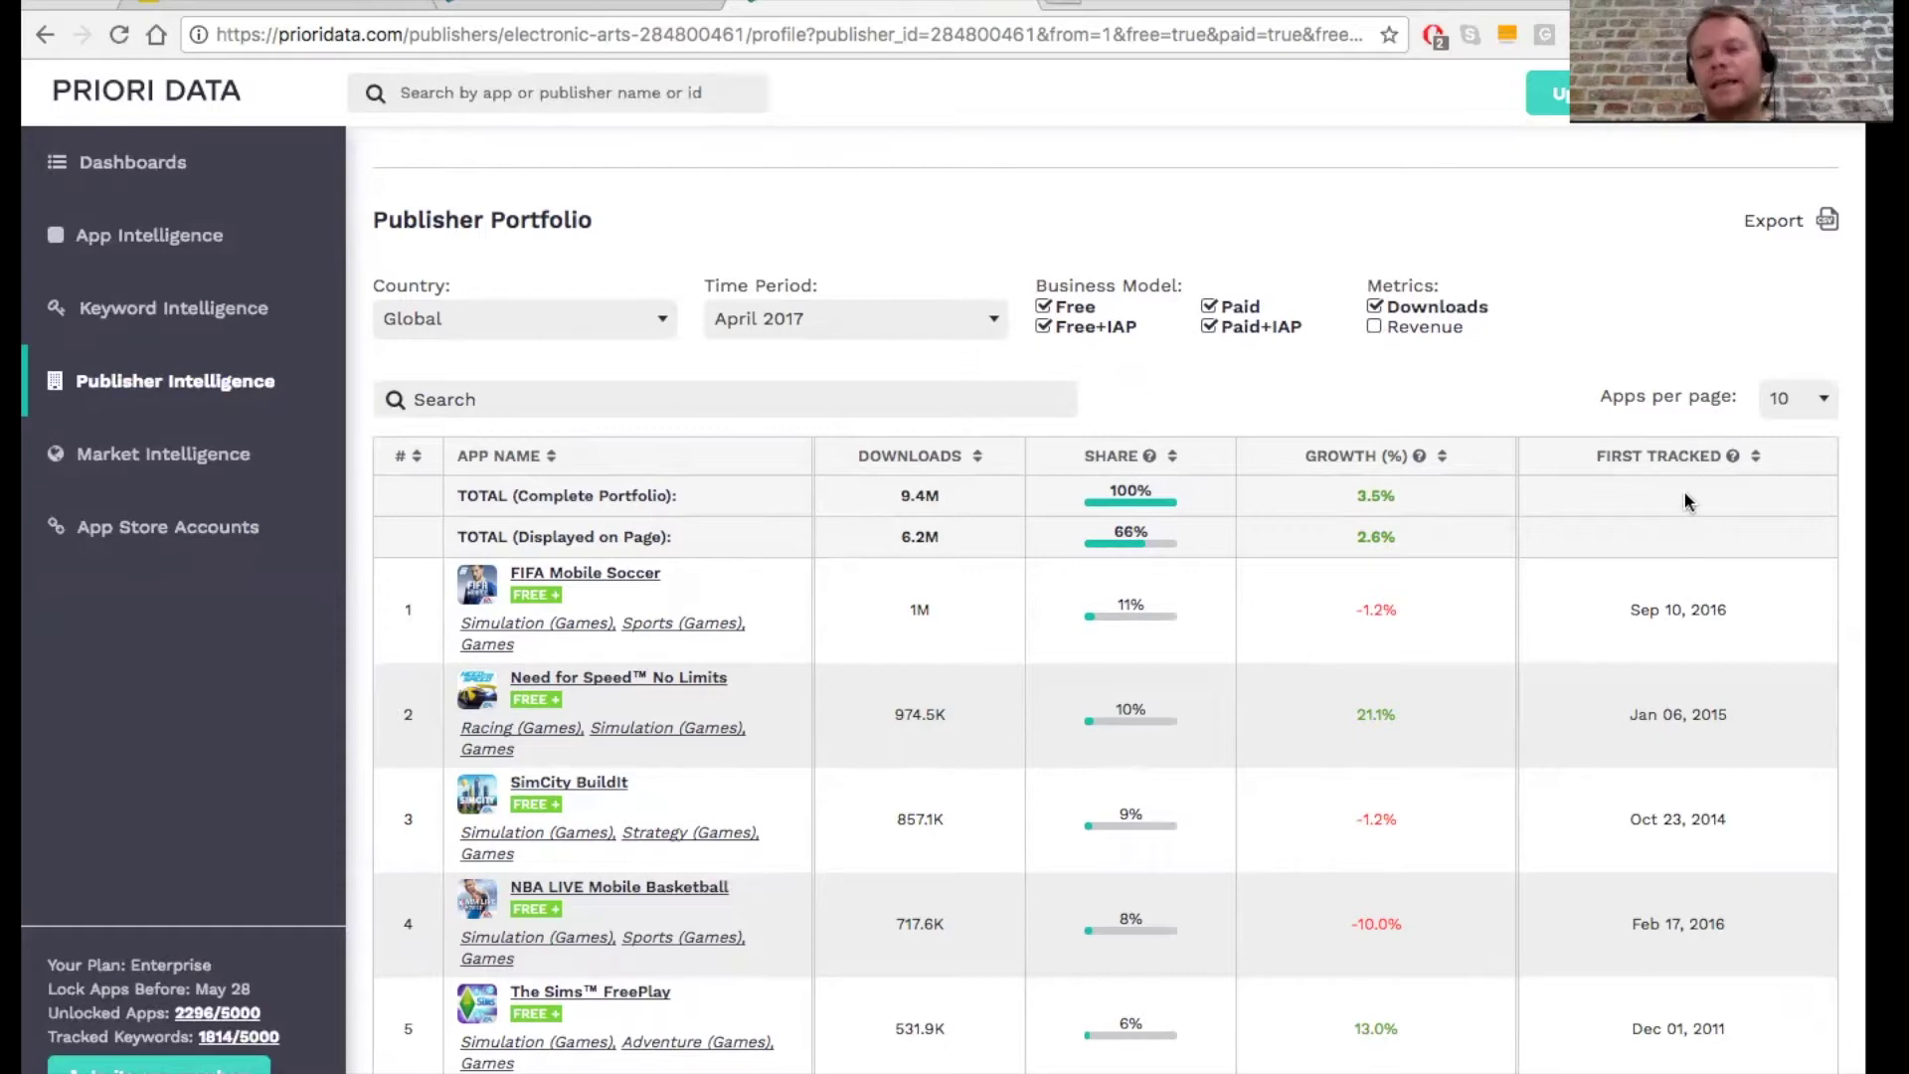
click(1672, 458)
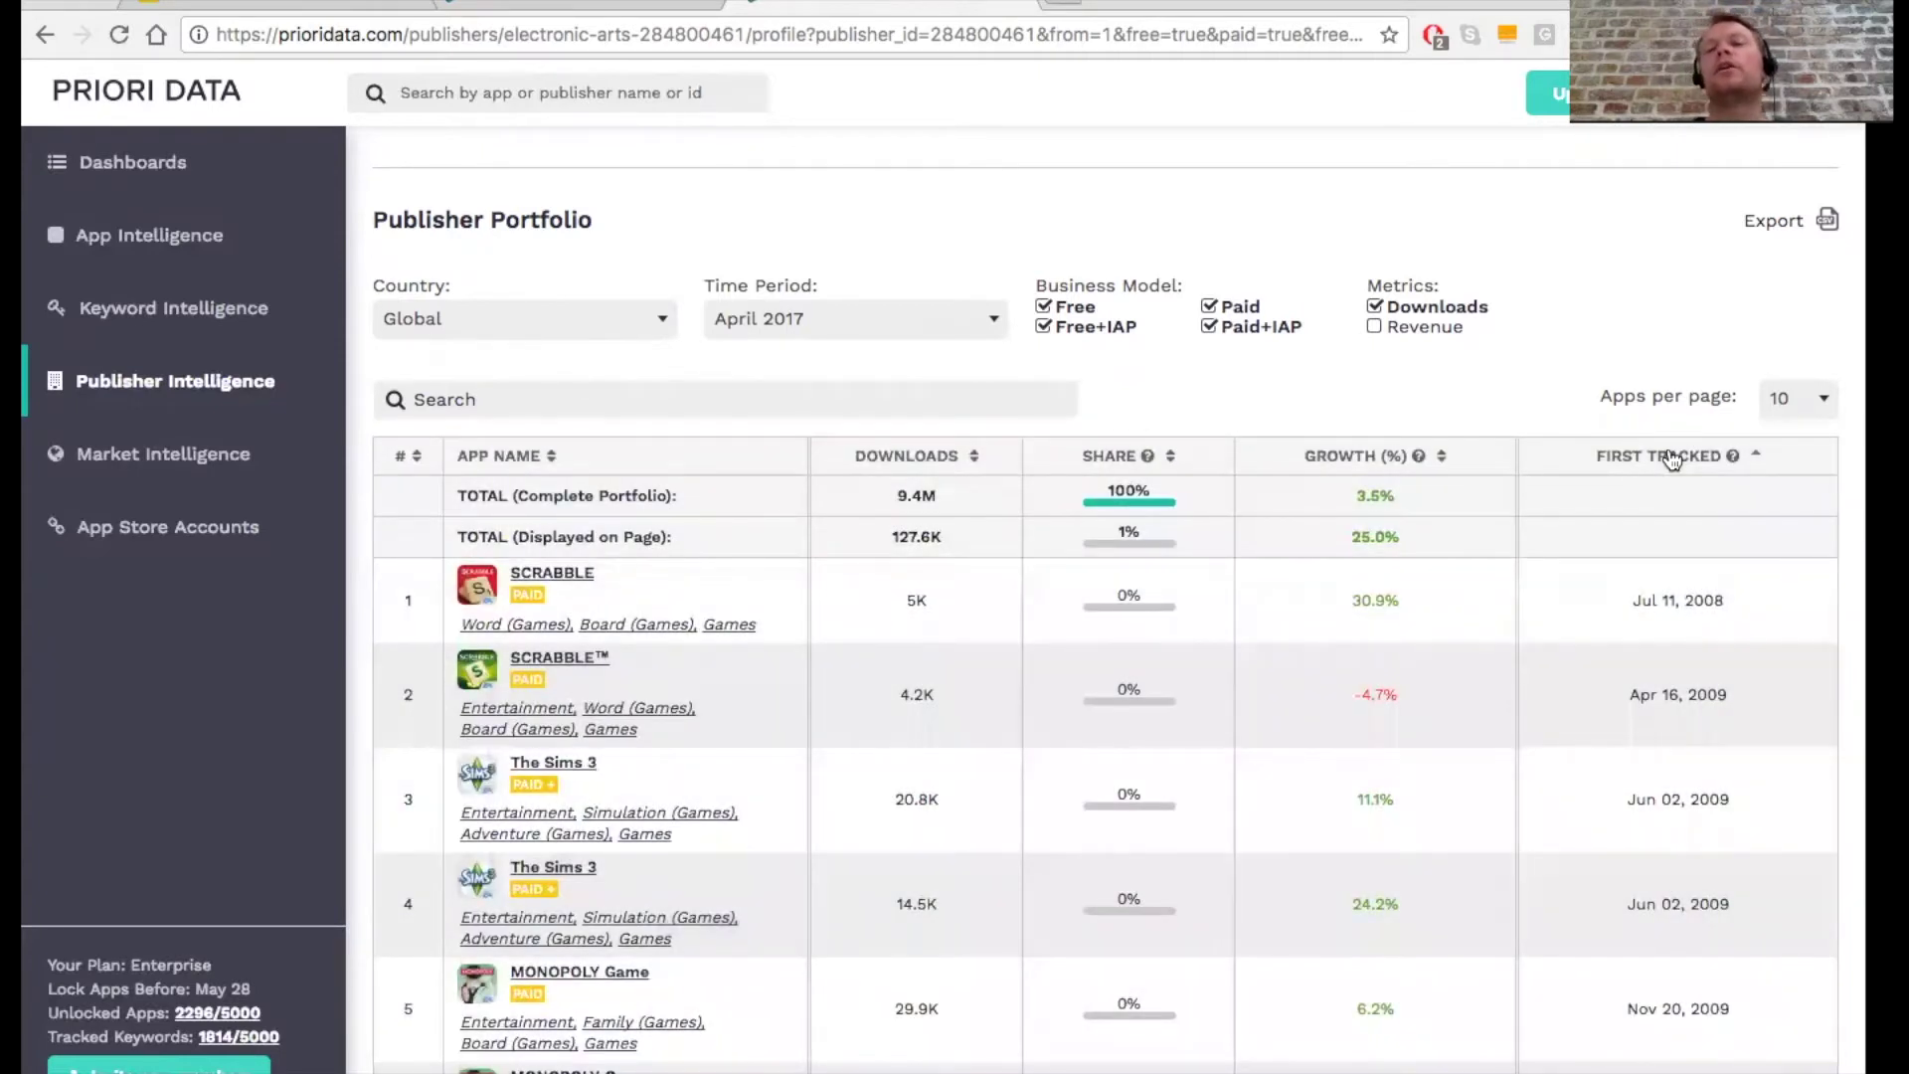
click(1671, 457)
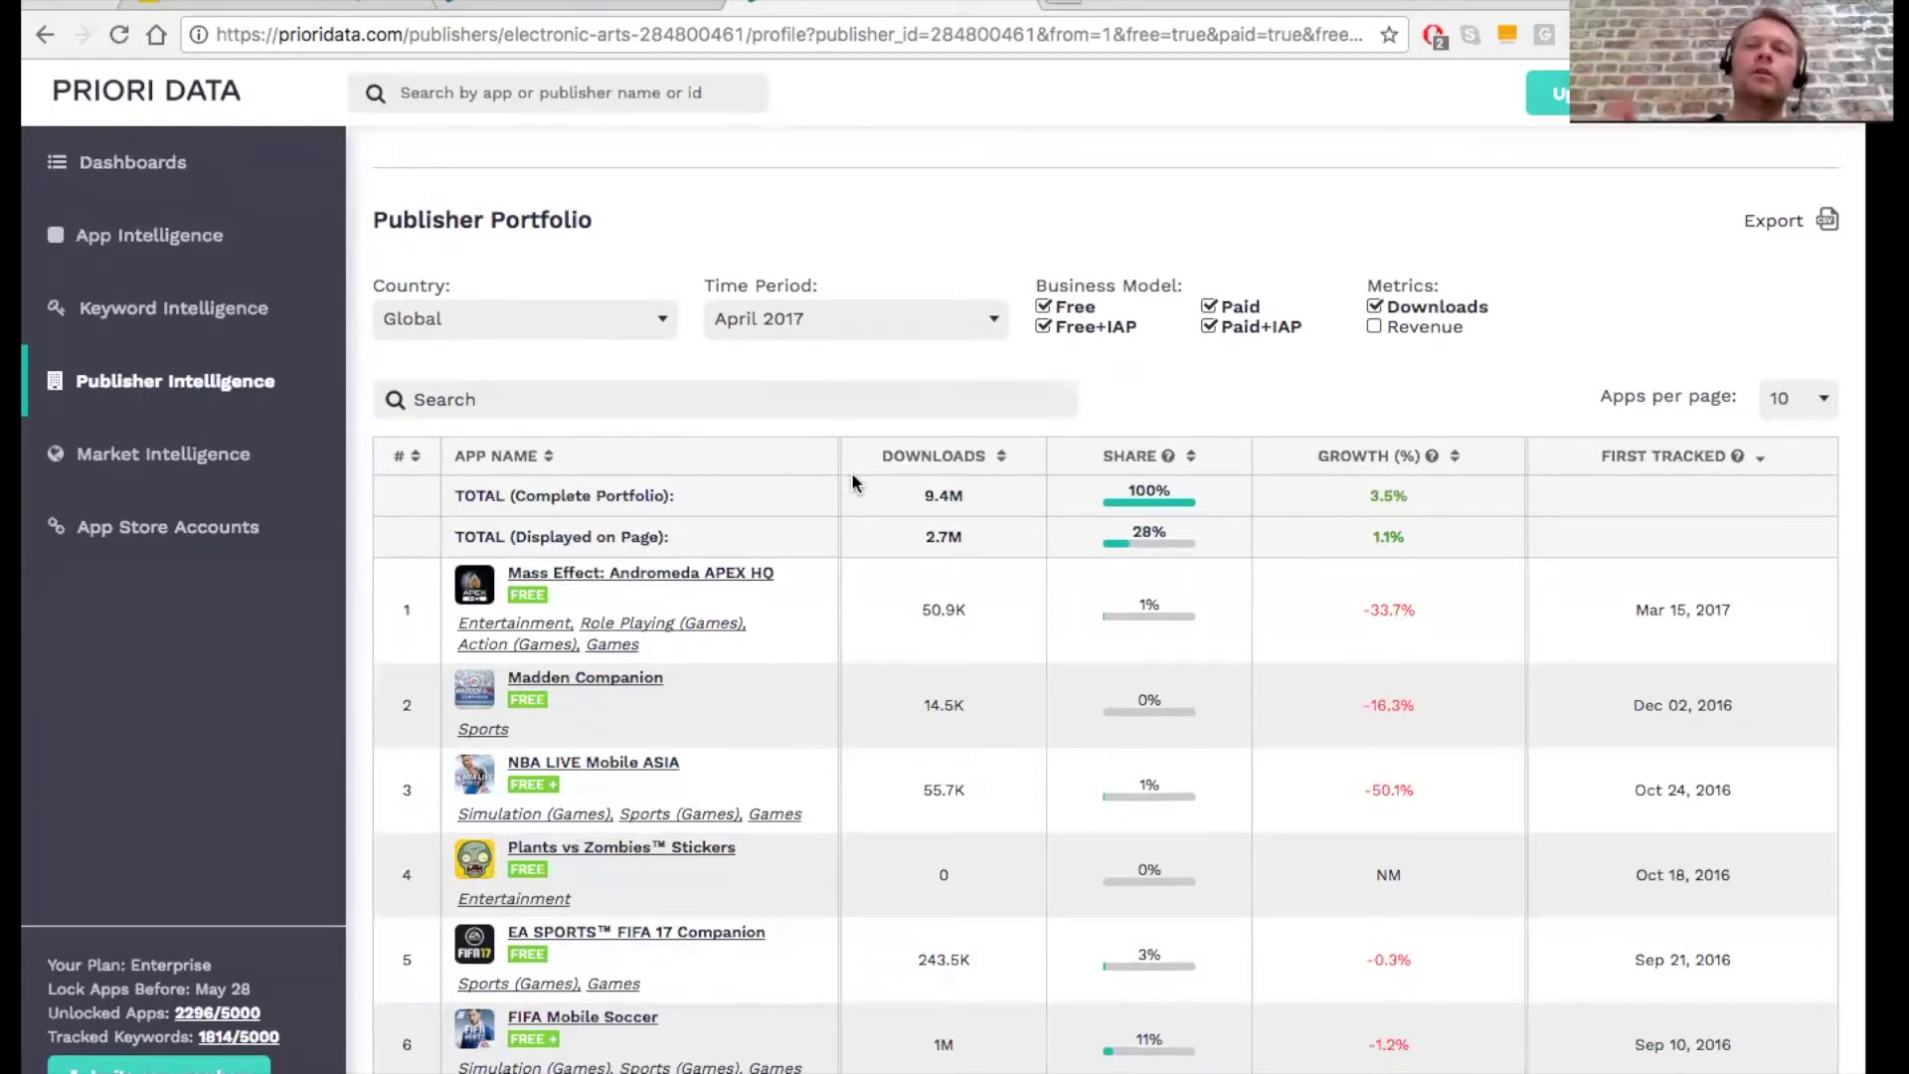
Step: Search for rovio to look over the matching apps and publishers, and close the suggestions without choosing one
scroll(852, 484, up, 3)
click(509, 97)
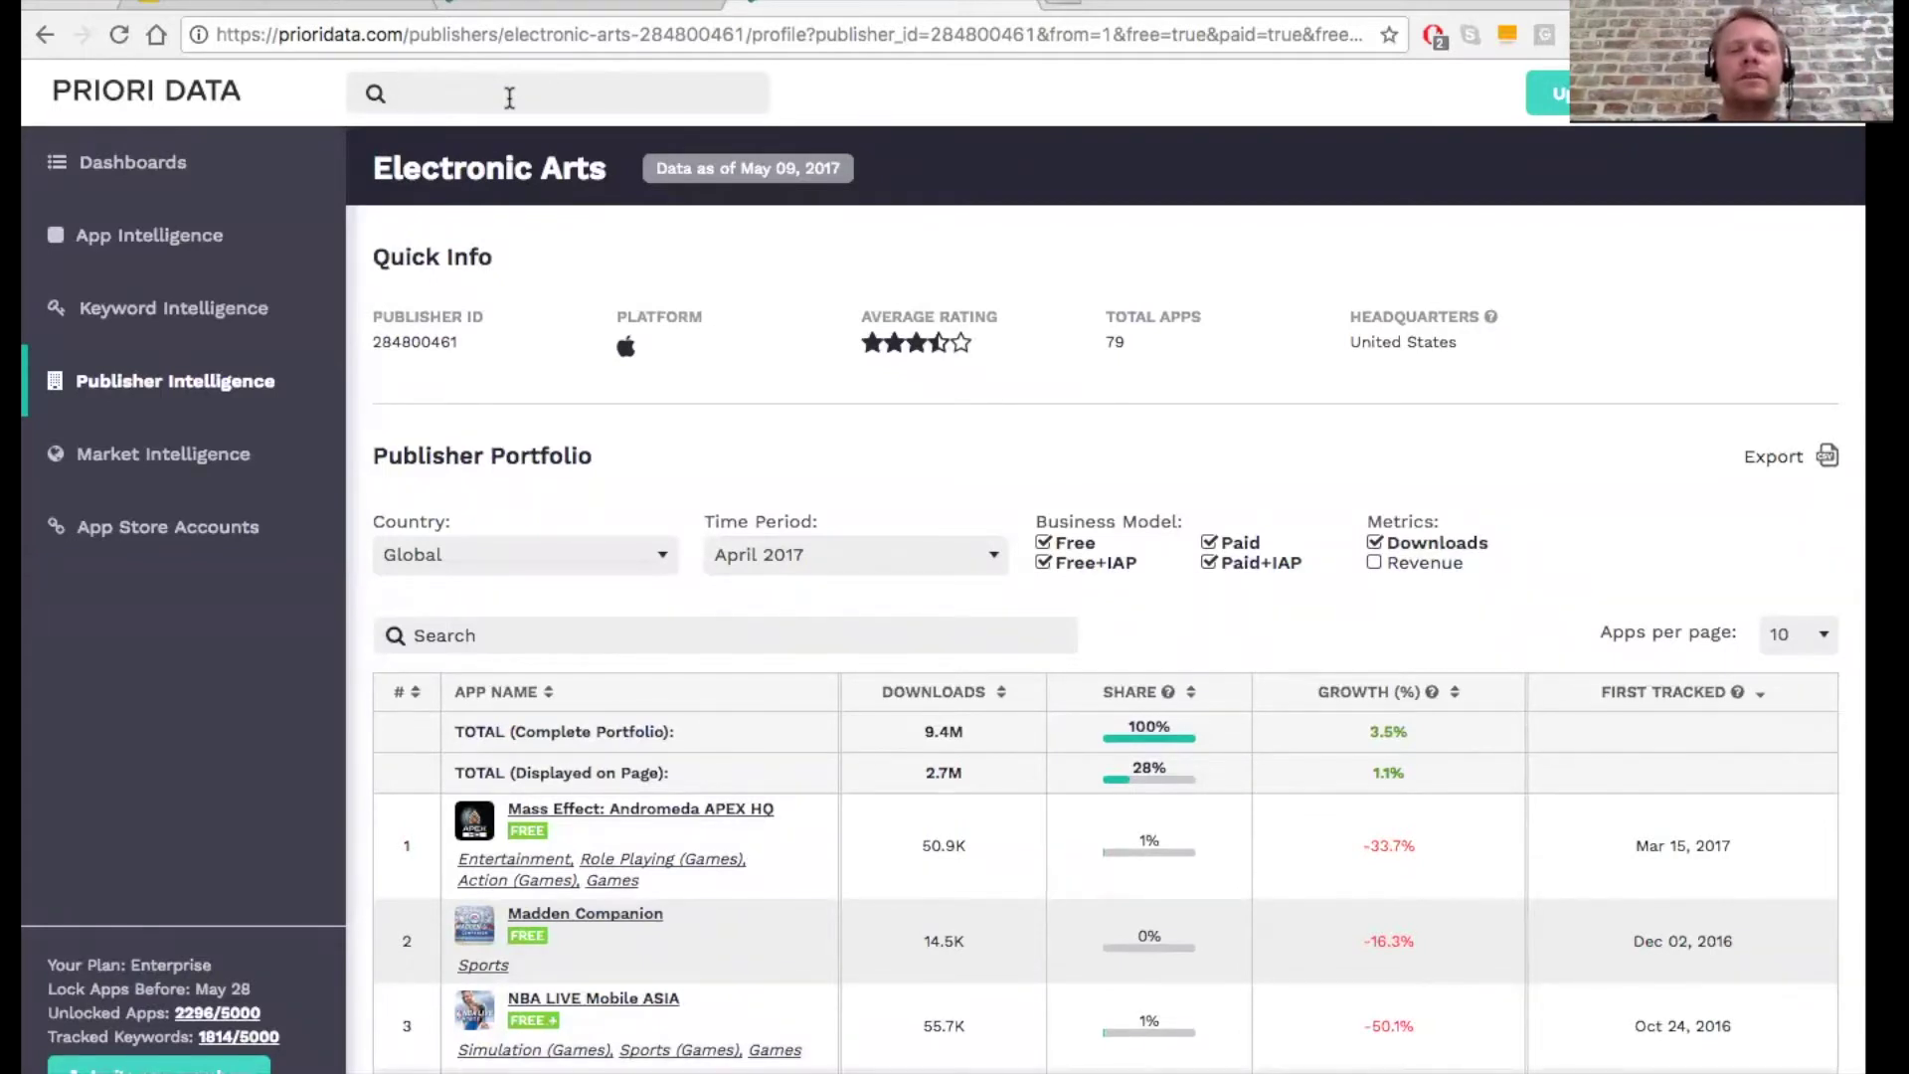
text(rovio)
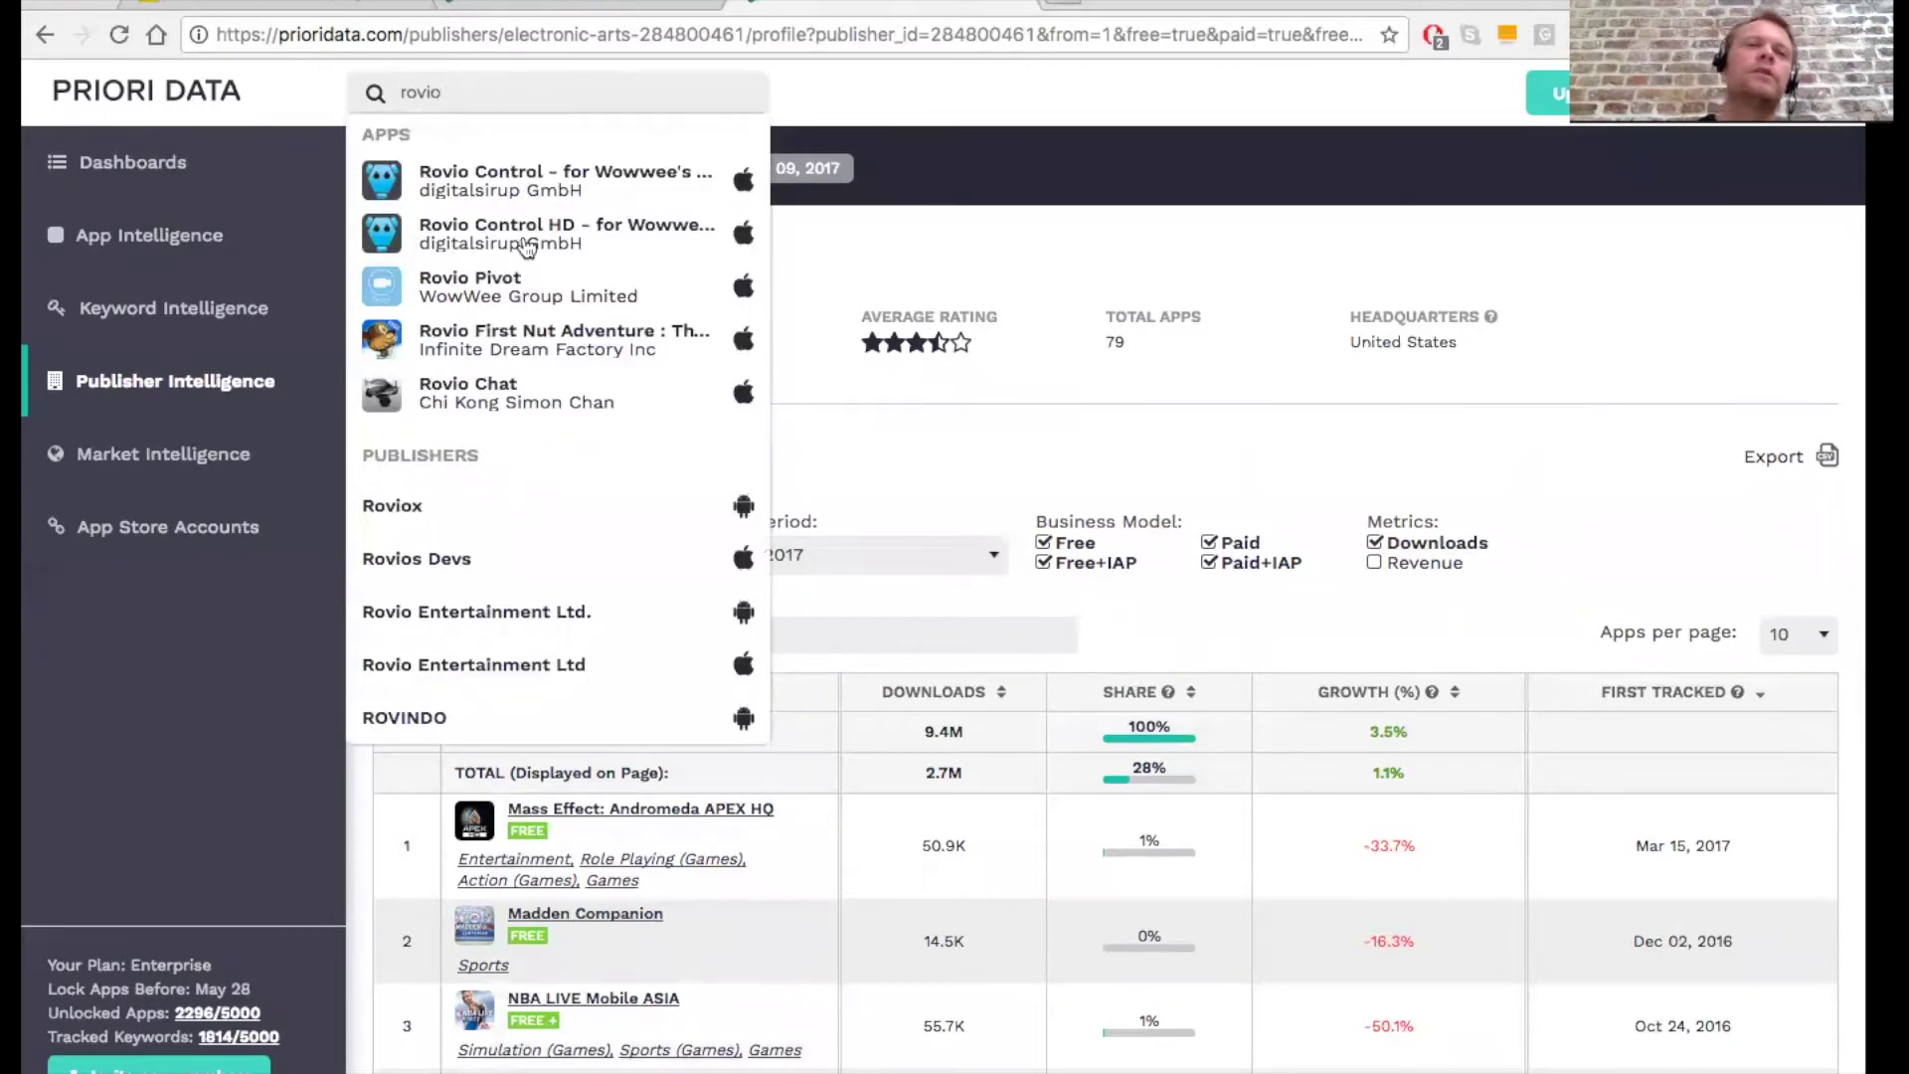
mouse_move(490, 234)
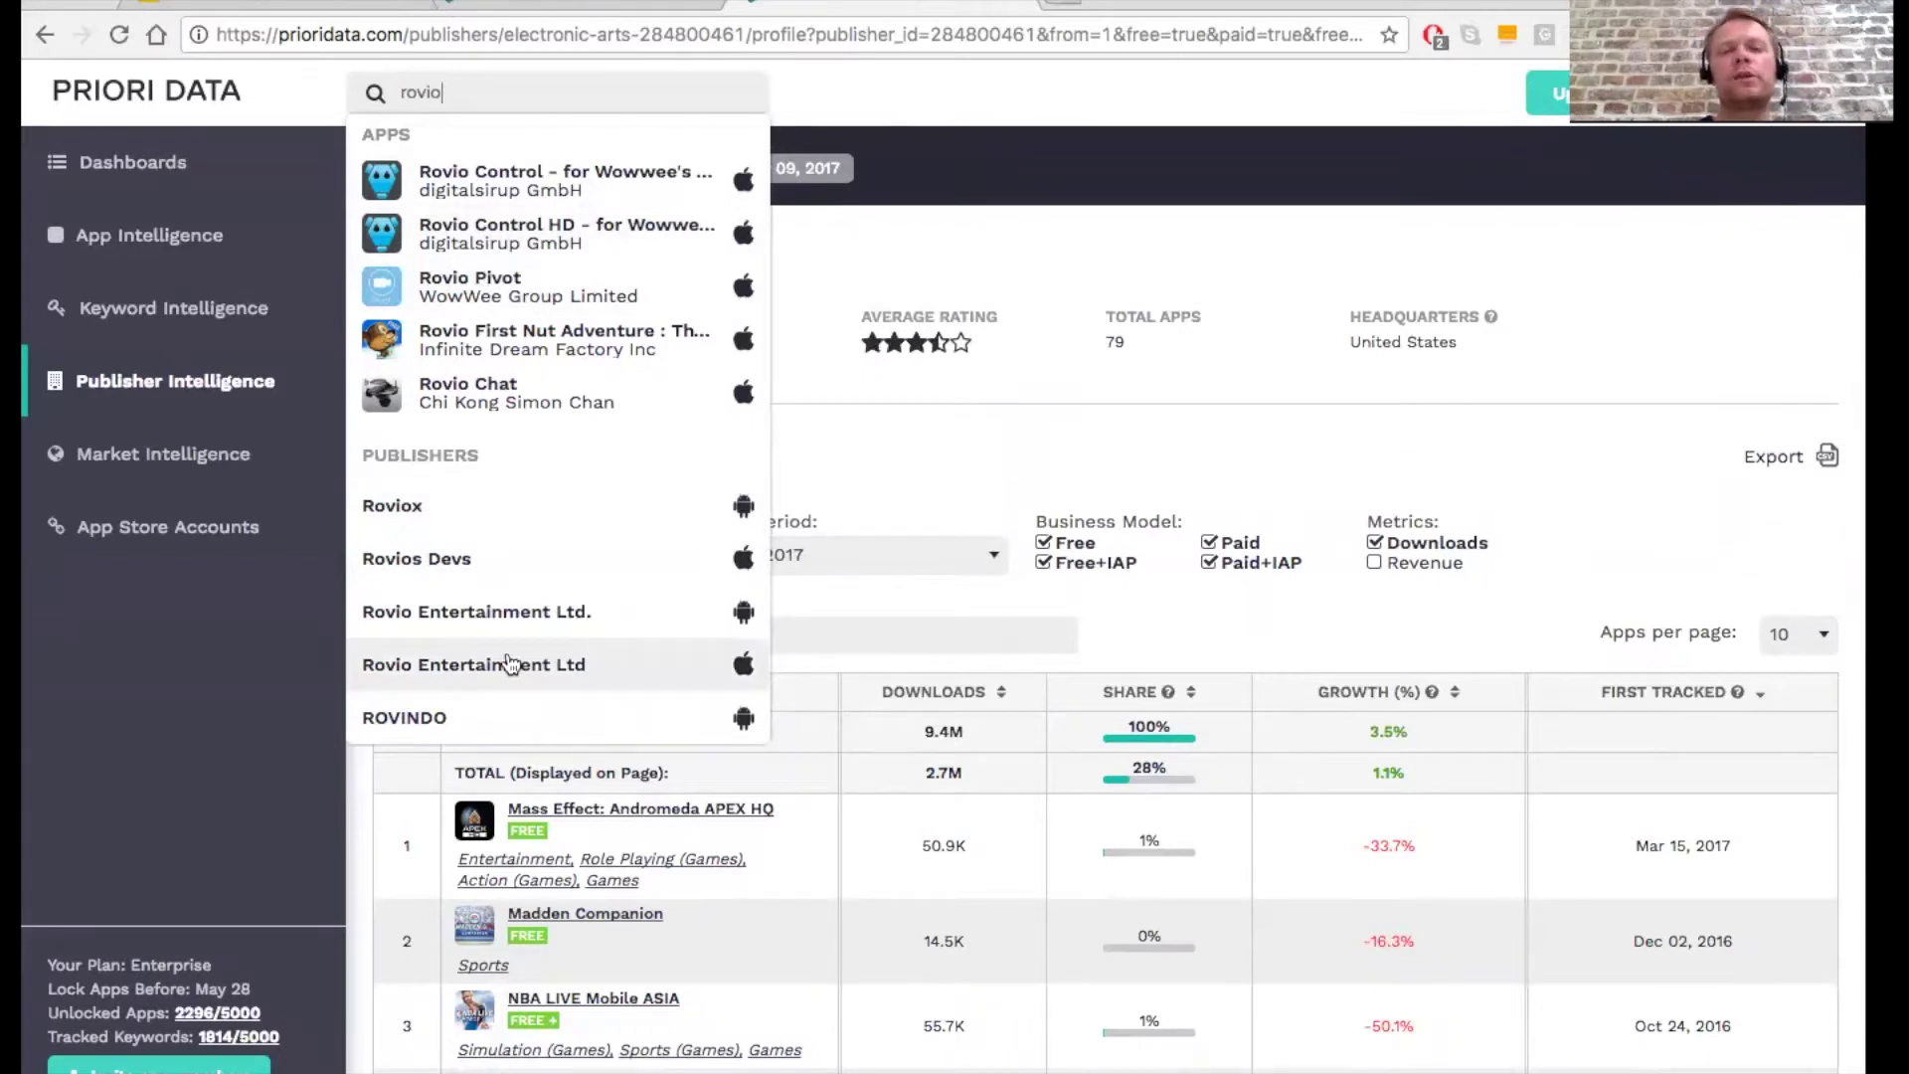
click(933, 408)
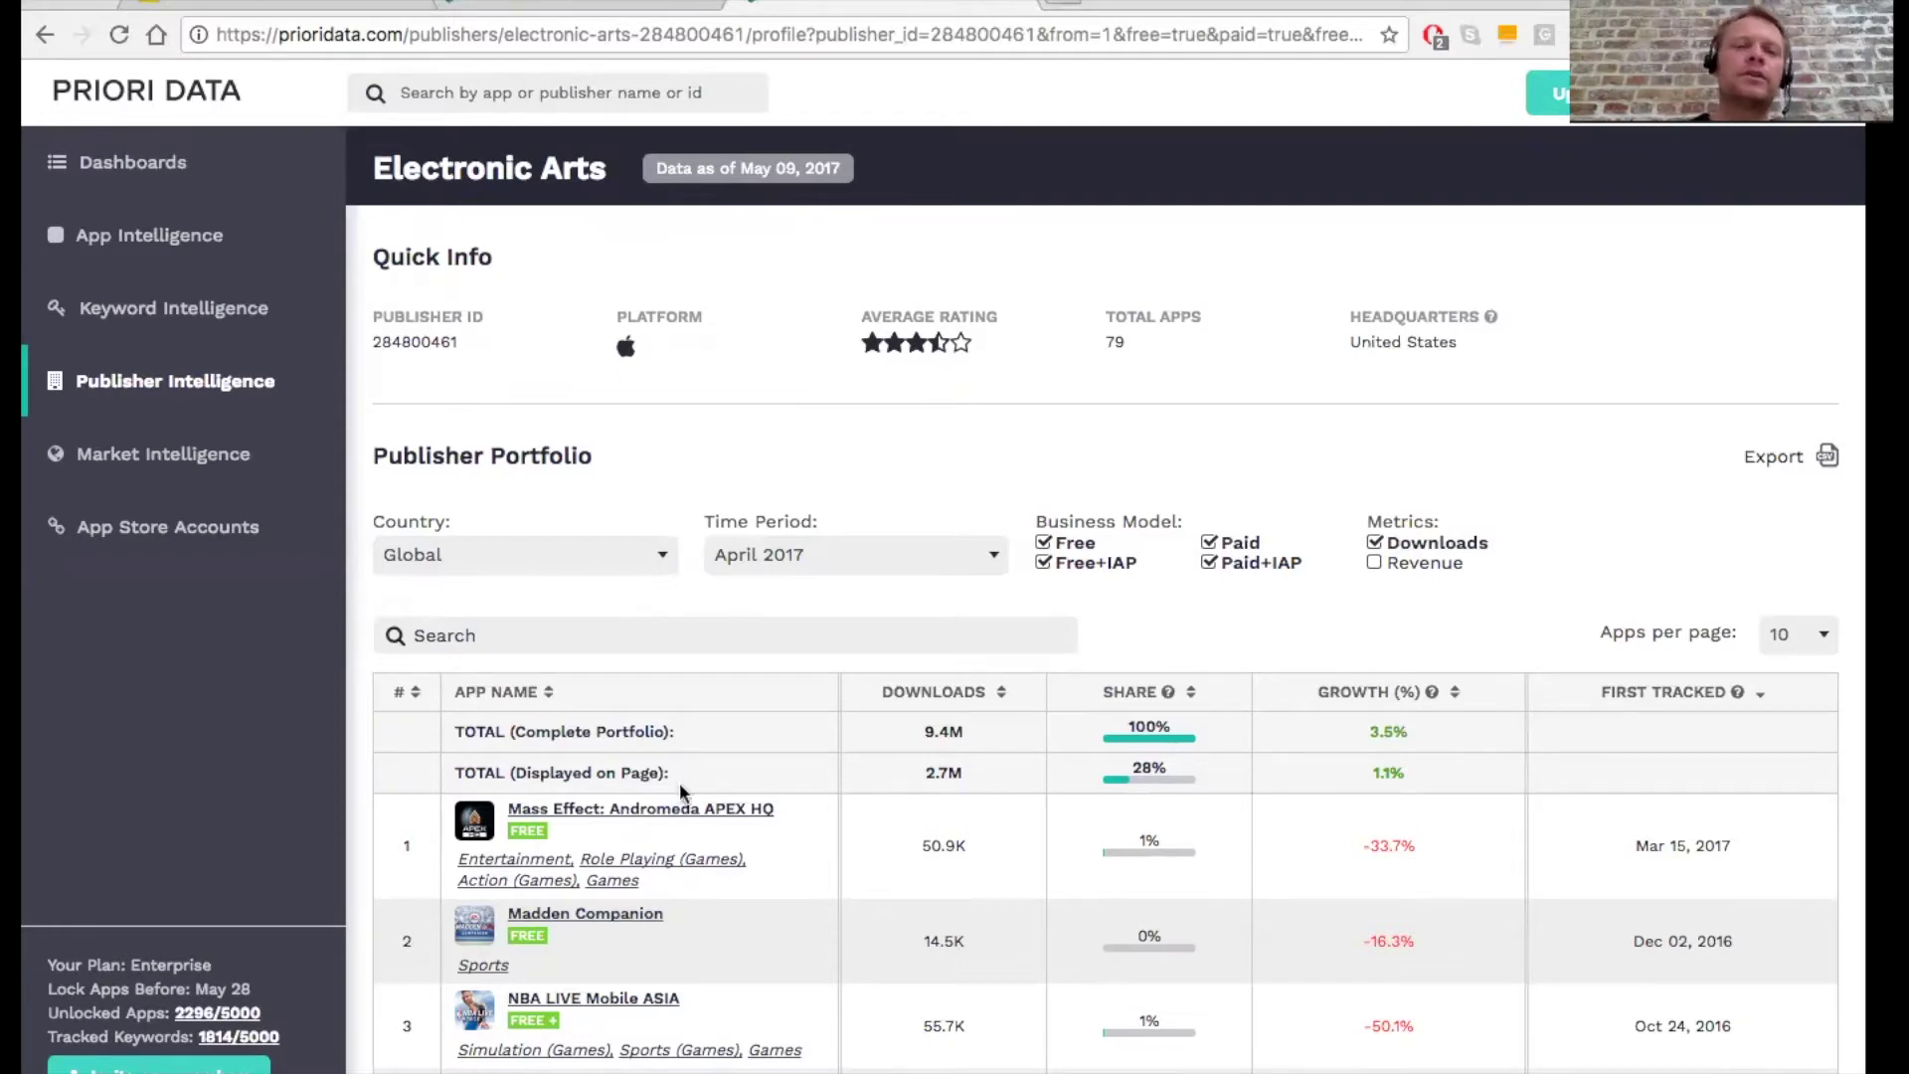
Step: Open a fresh custom markets report from the market intelligence section
mouse_move(675, 818)
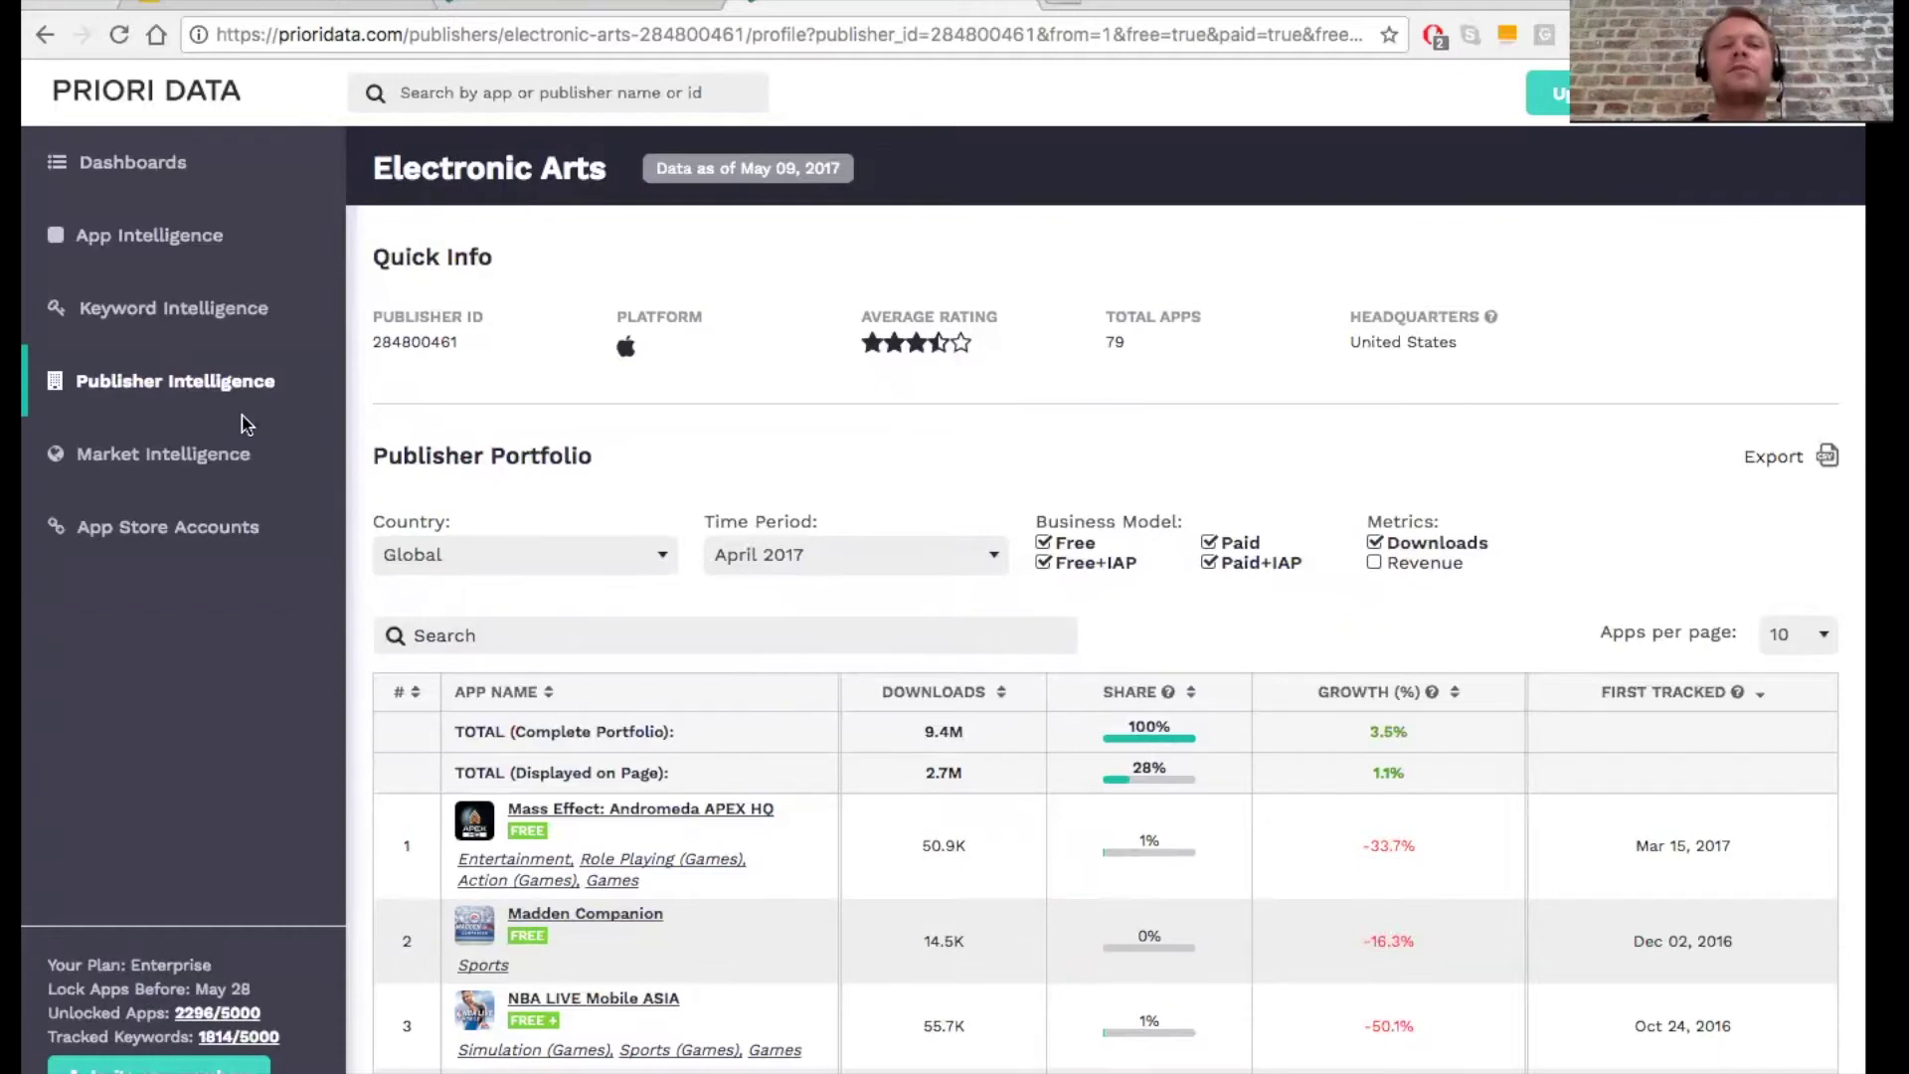
click(183, 456)
click(159, 559)
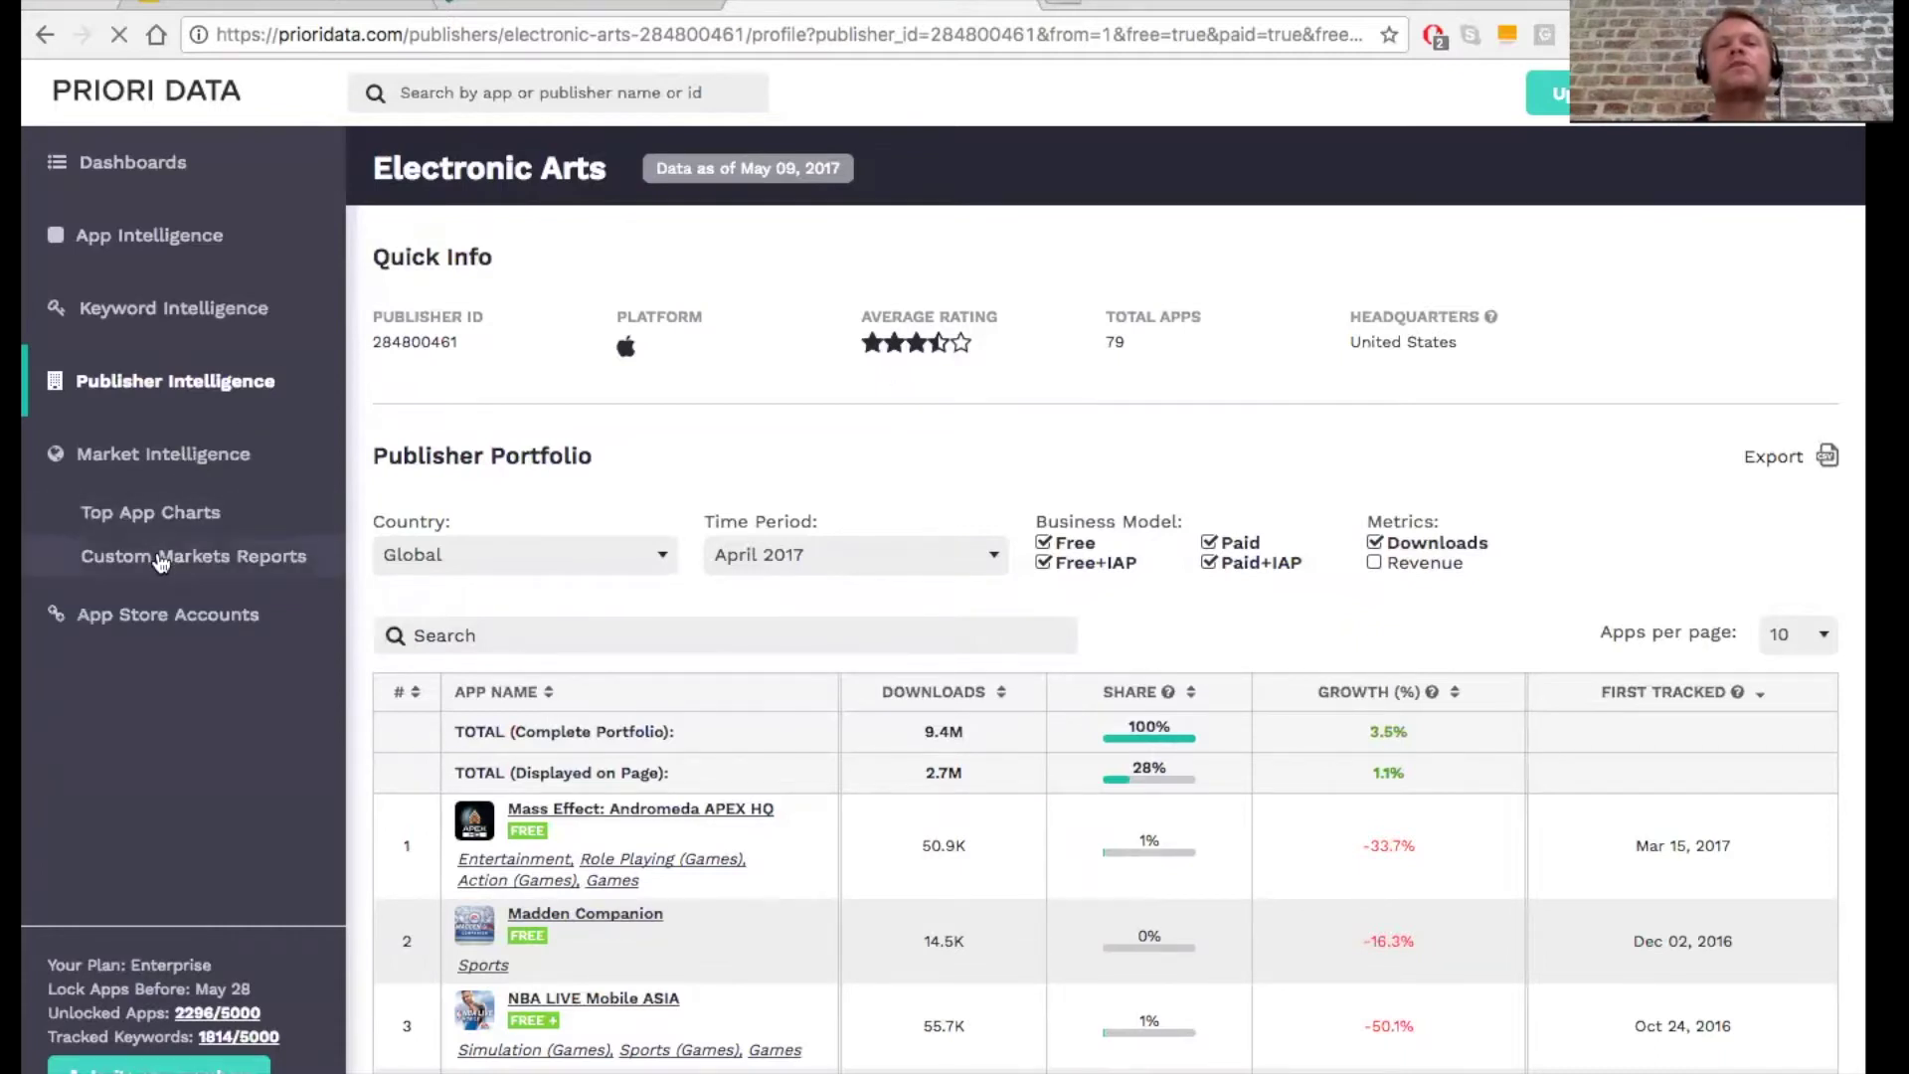
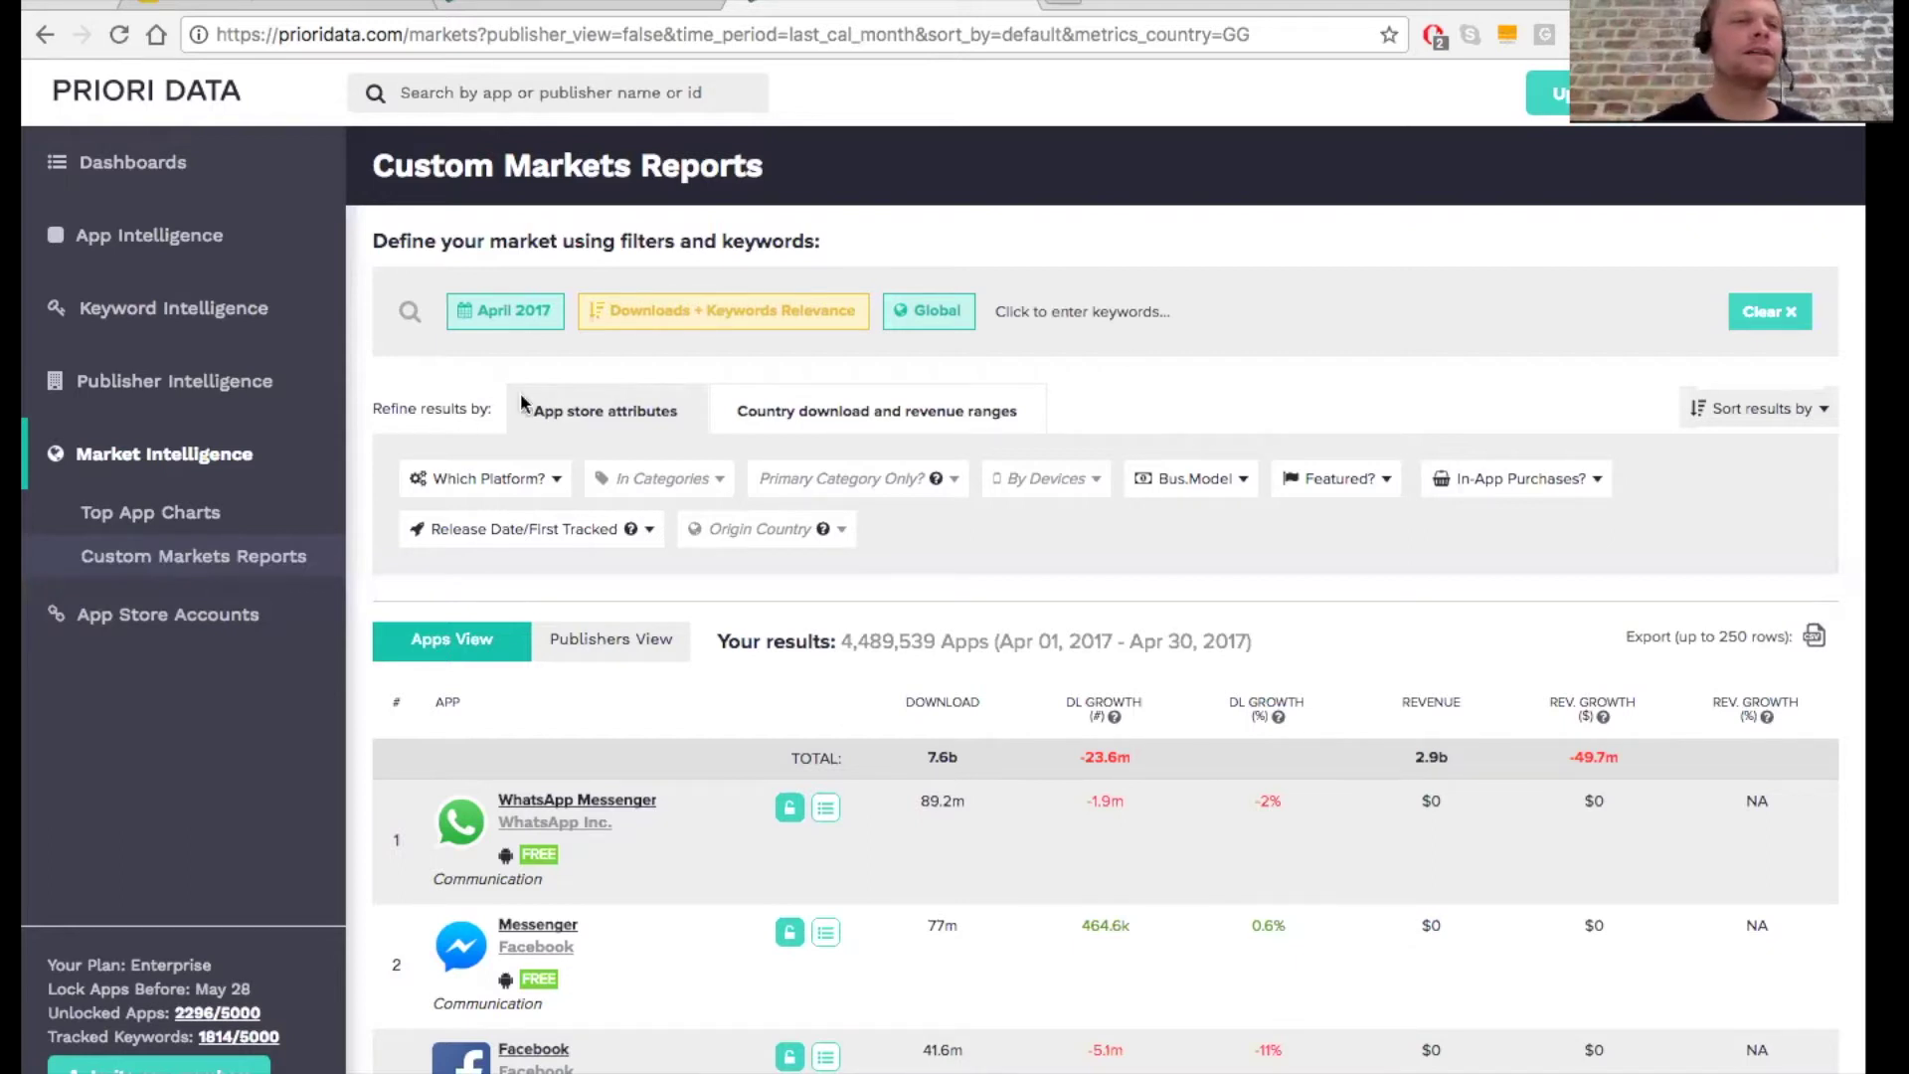
click(196, 309)
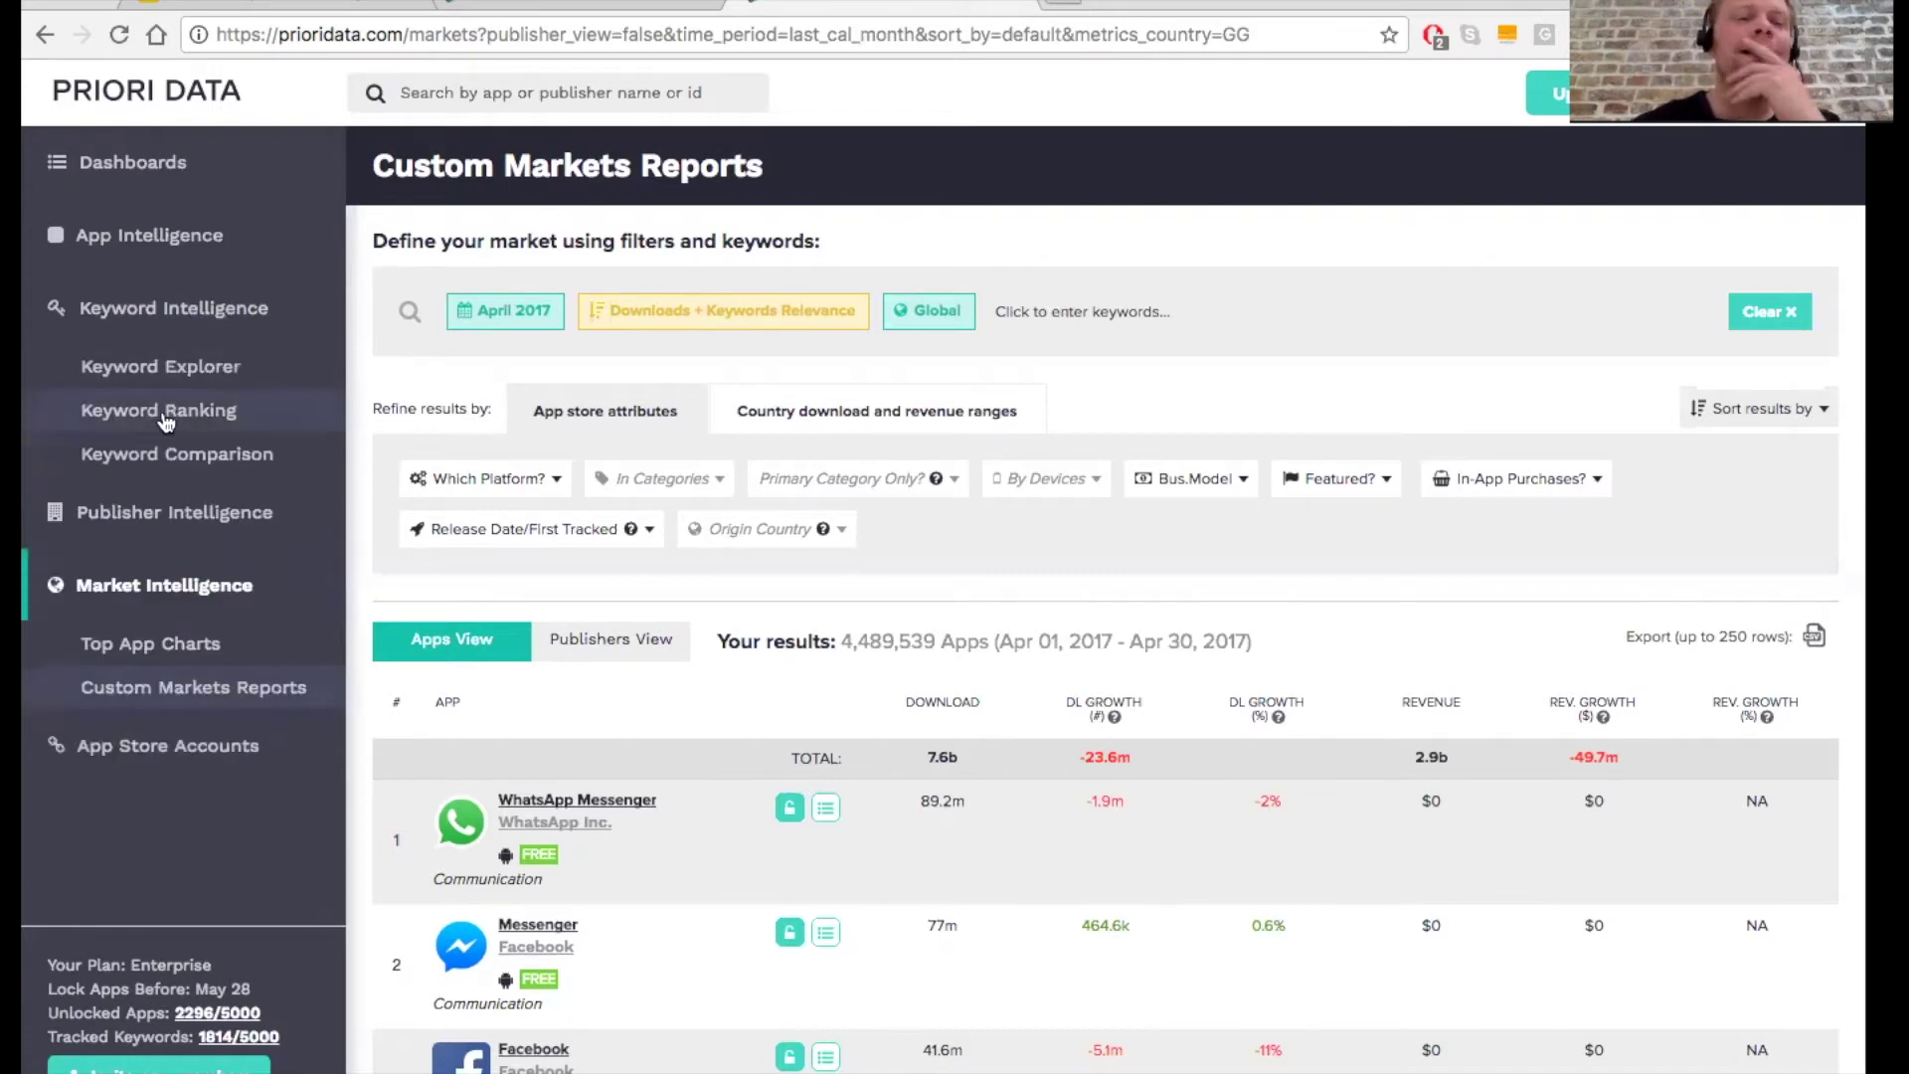
right_click(44, 36)
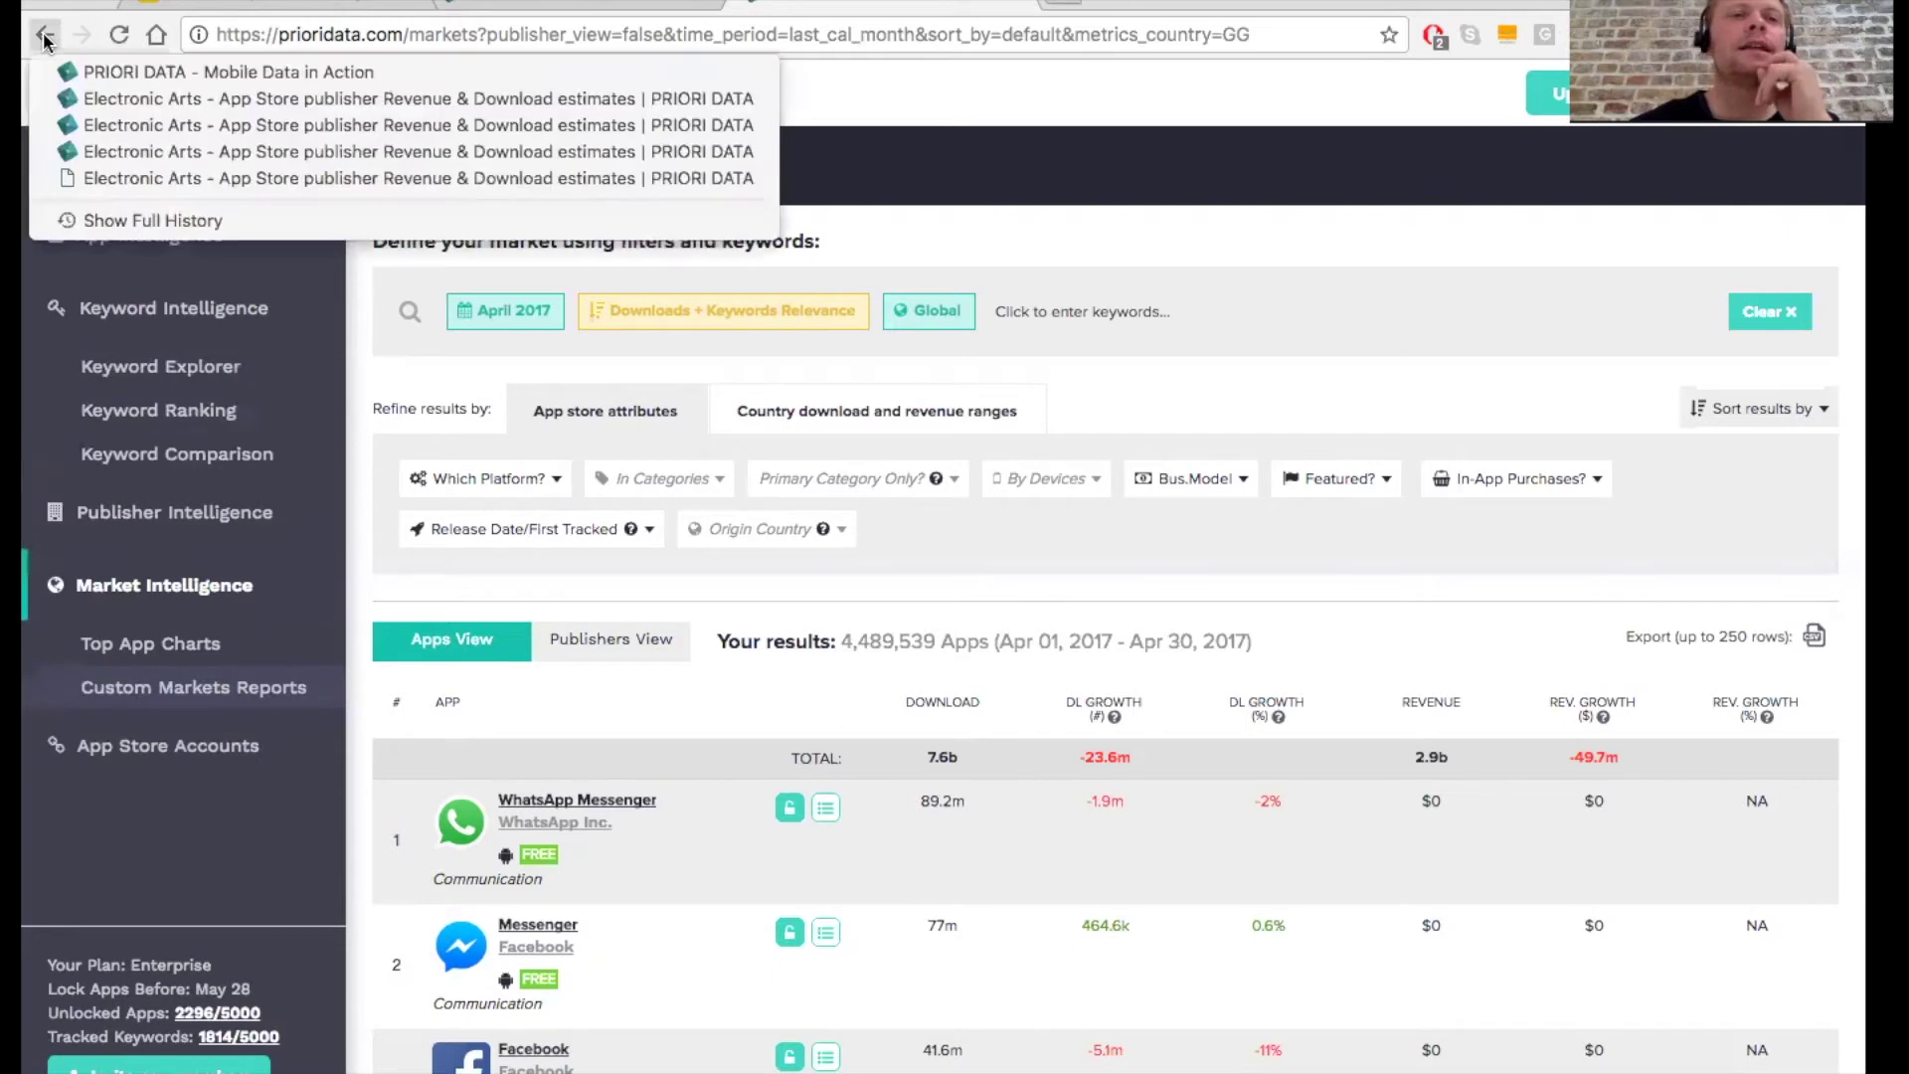
click(1239, 394)
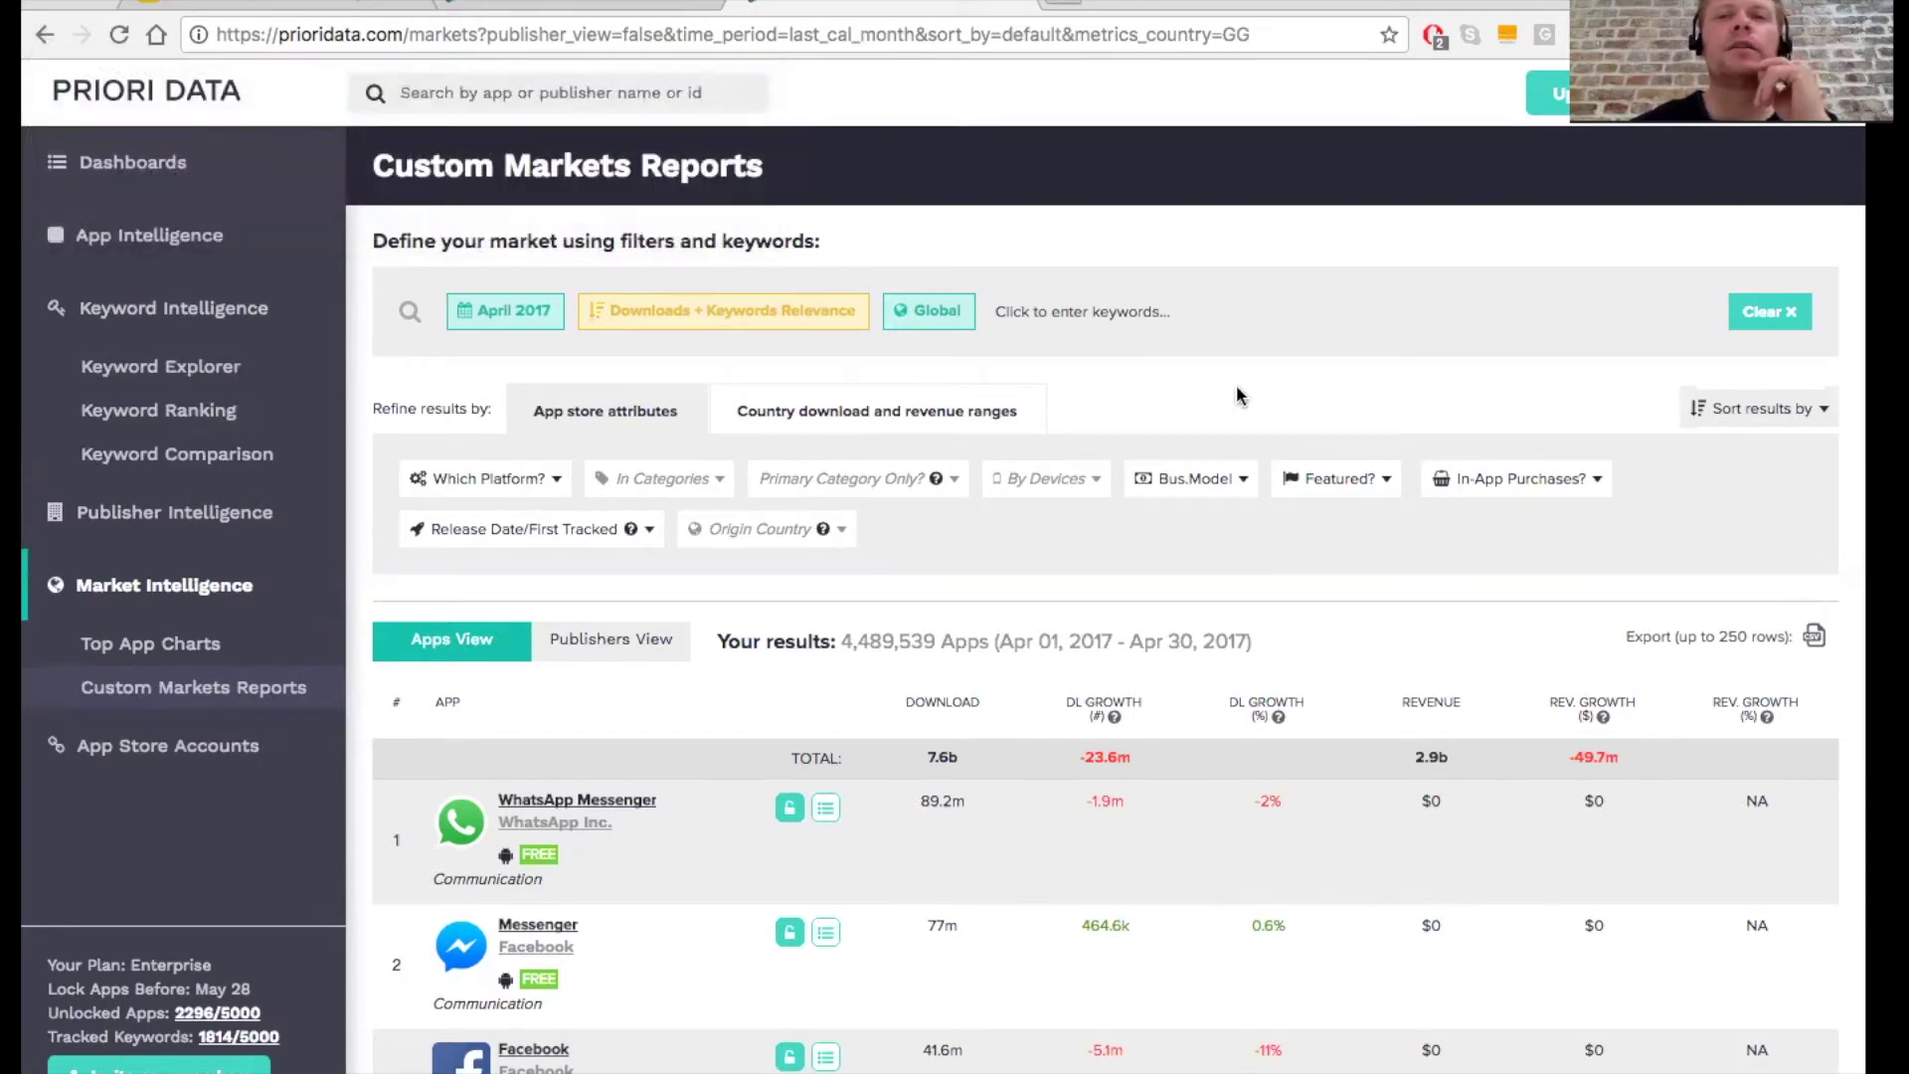
Step: Open the football (soccer) games watchlist from the saved watchlists
click(152, 165)
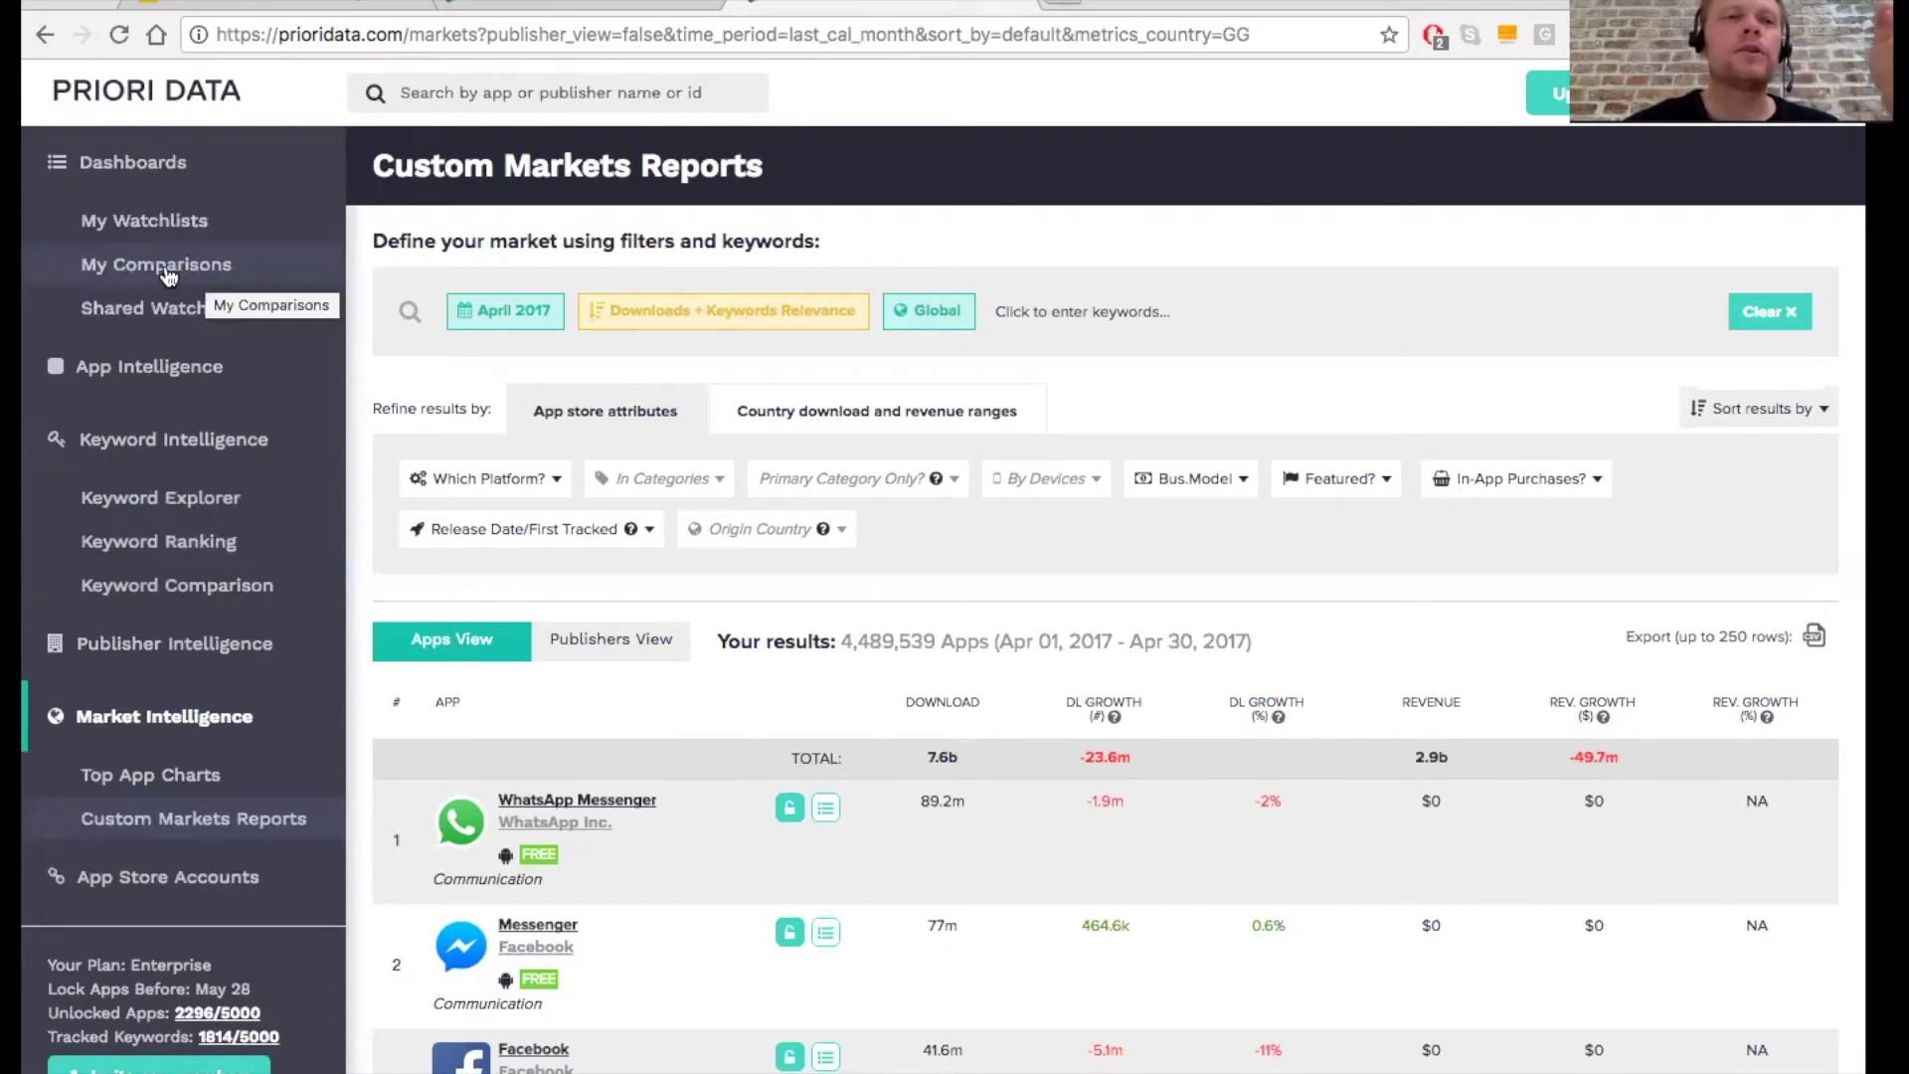
click(143, 220)
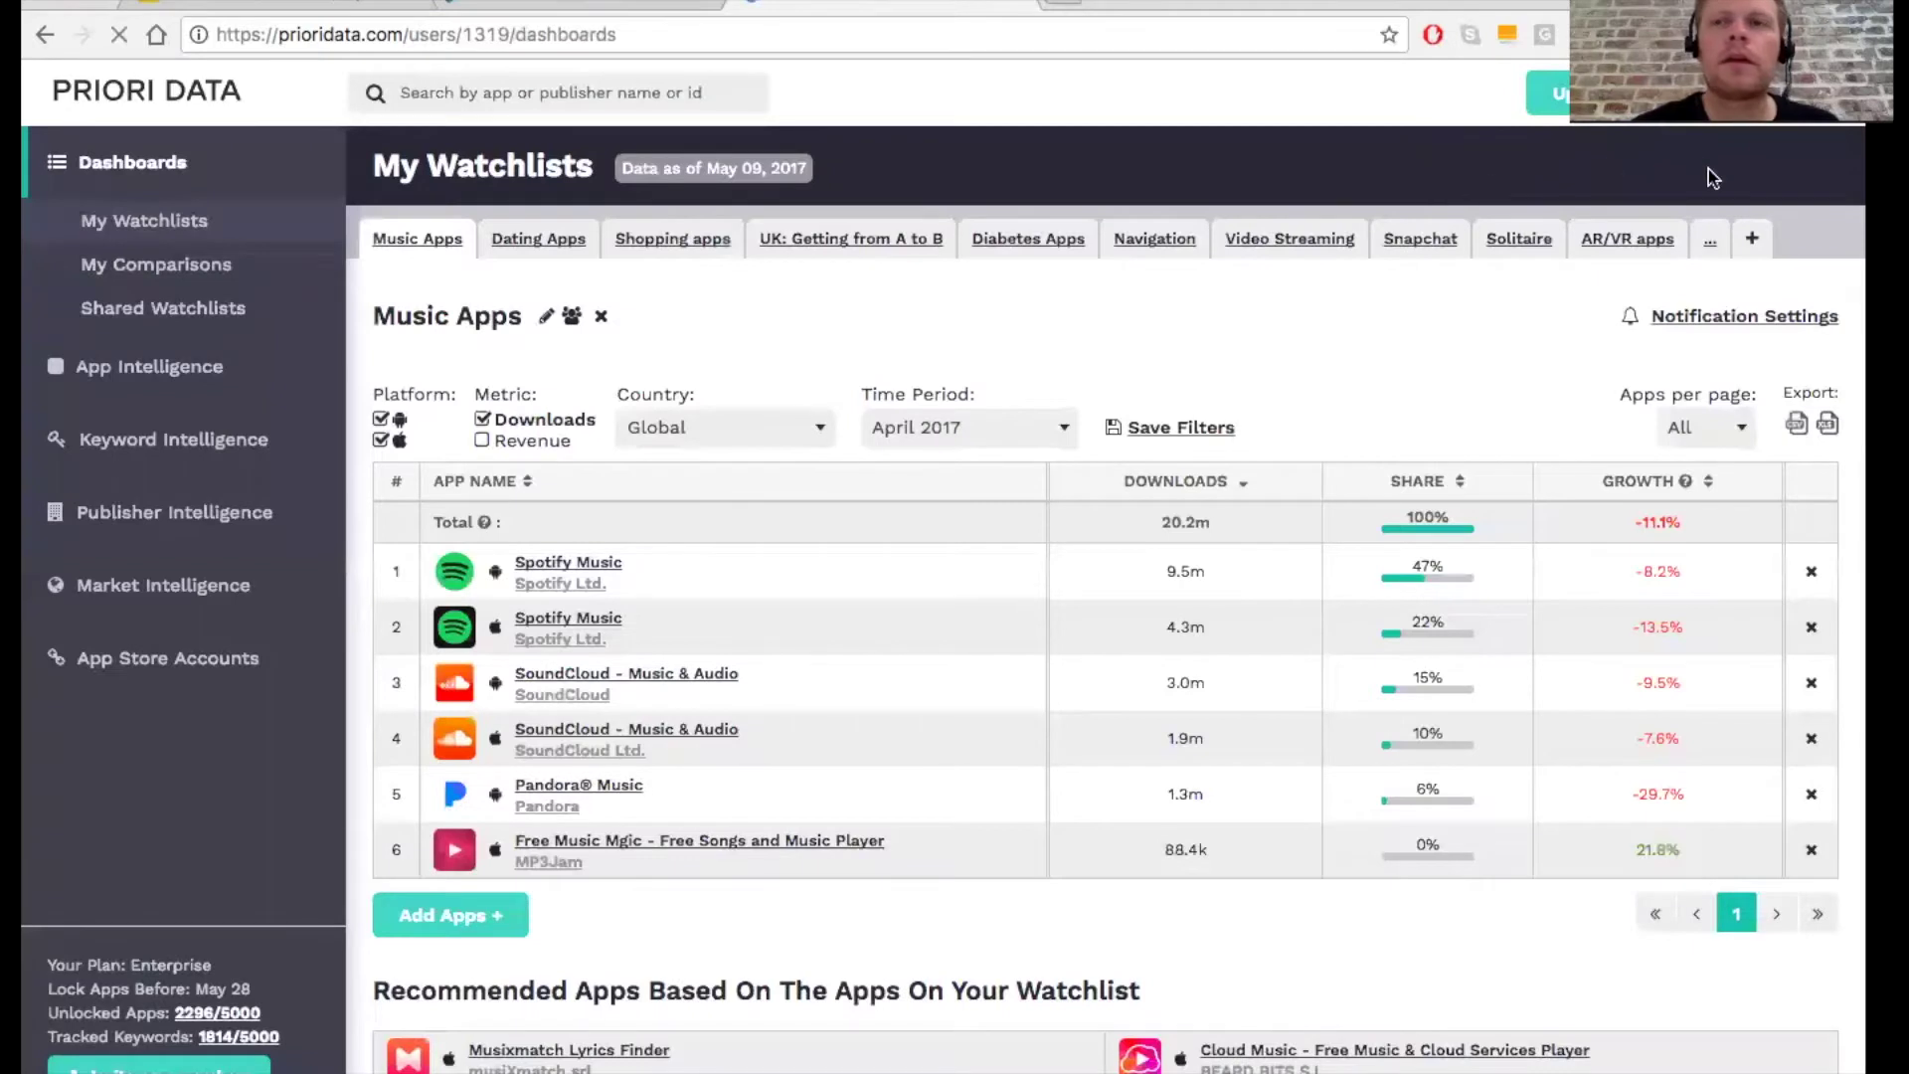
click(1709, 246)
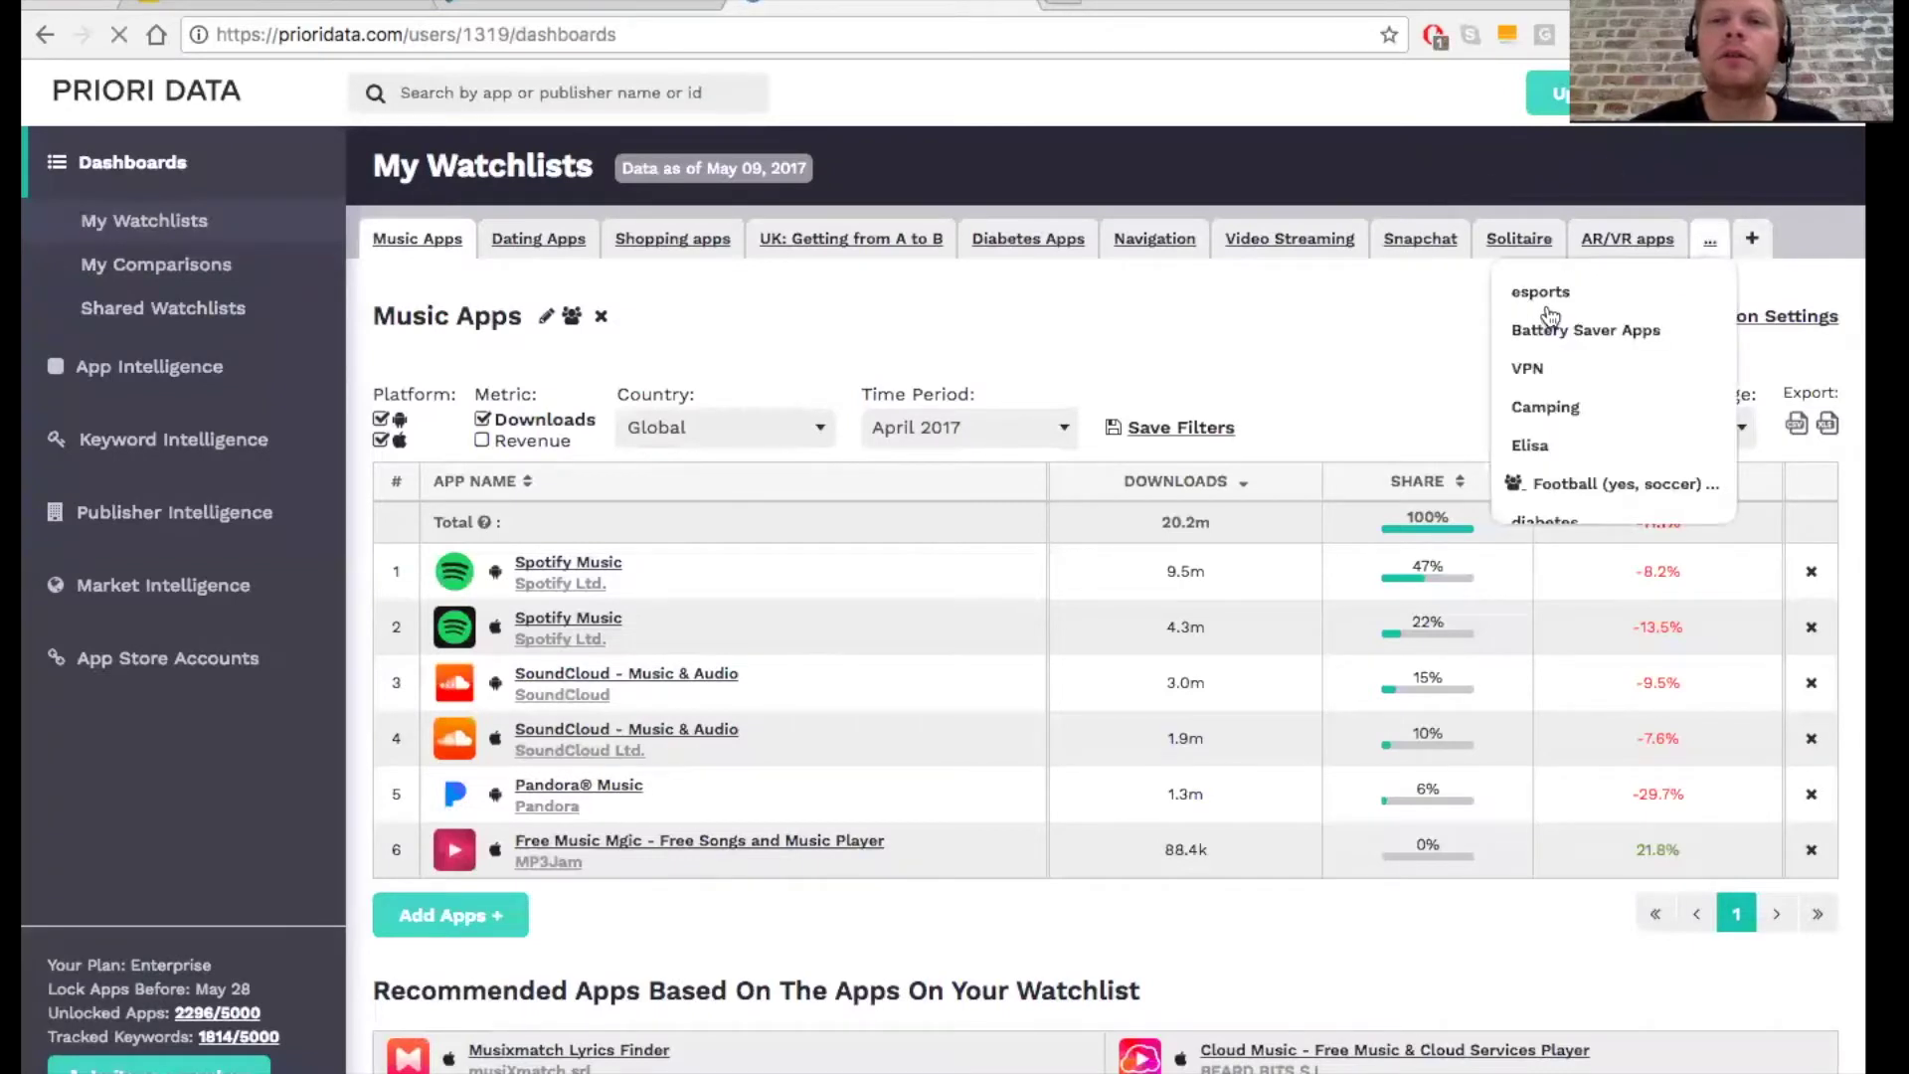
click(1571, 455)
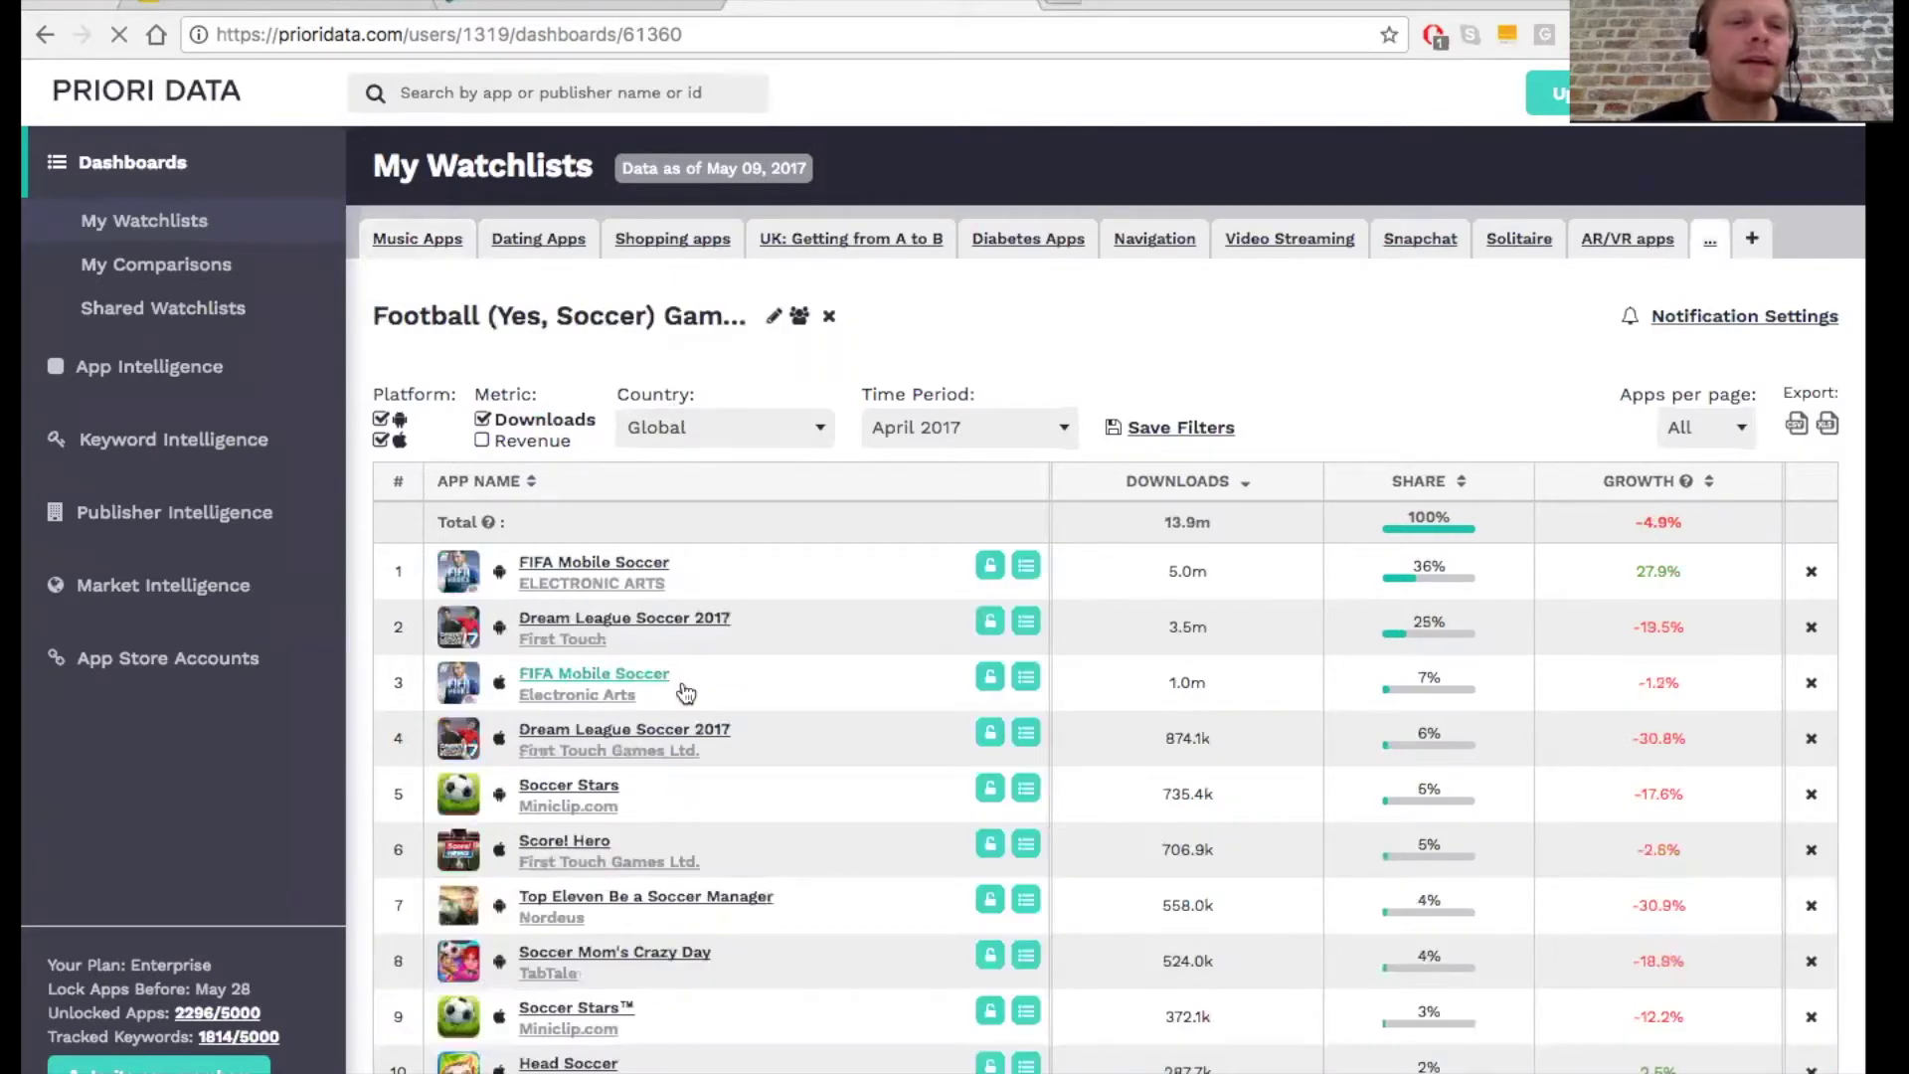
Step: Open the keyword ranking of the Android Dream League Soccer 2017 app from the football watchlist
scroll(696, 706, down, 1)
click(724, 718)
mouse_move(699, 612)
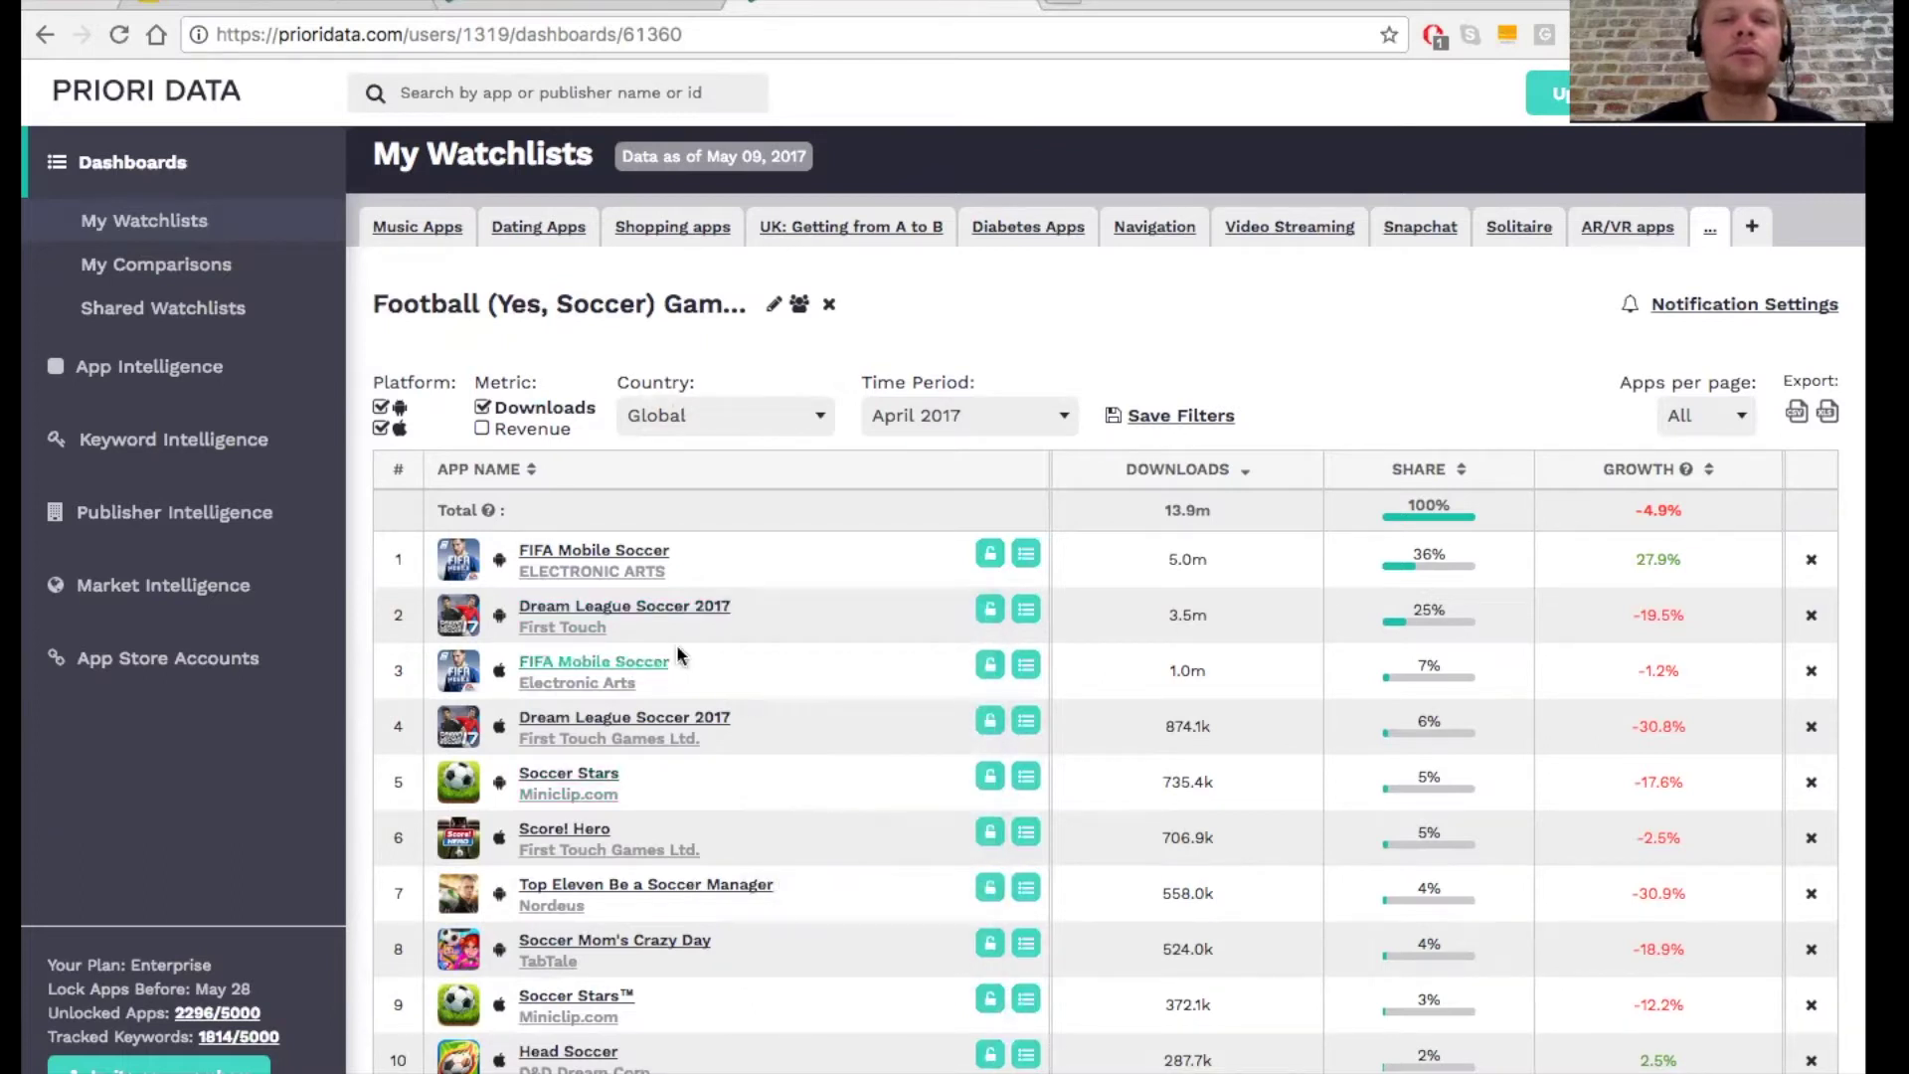
mouse_move(637, 614)
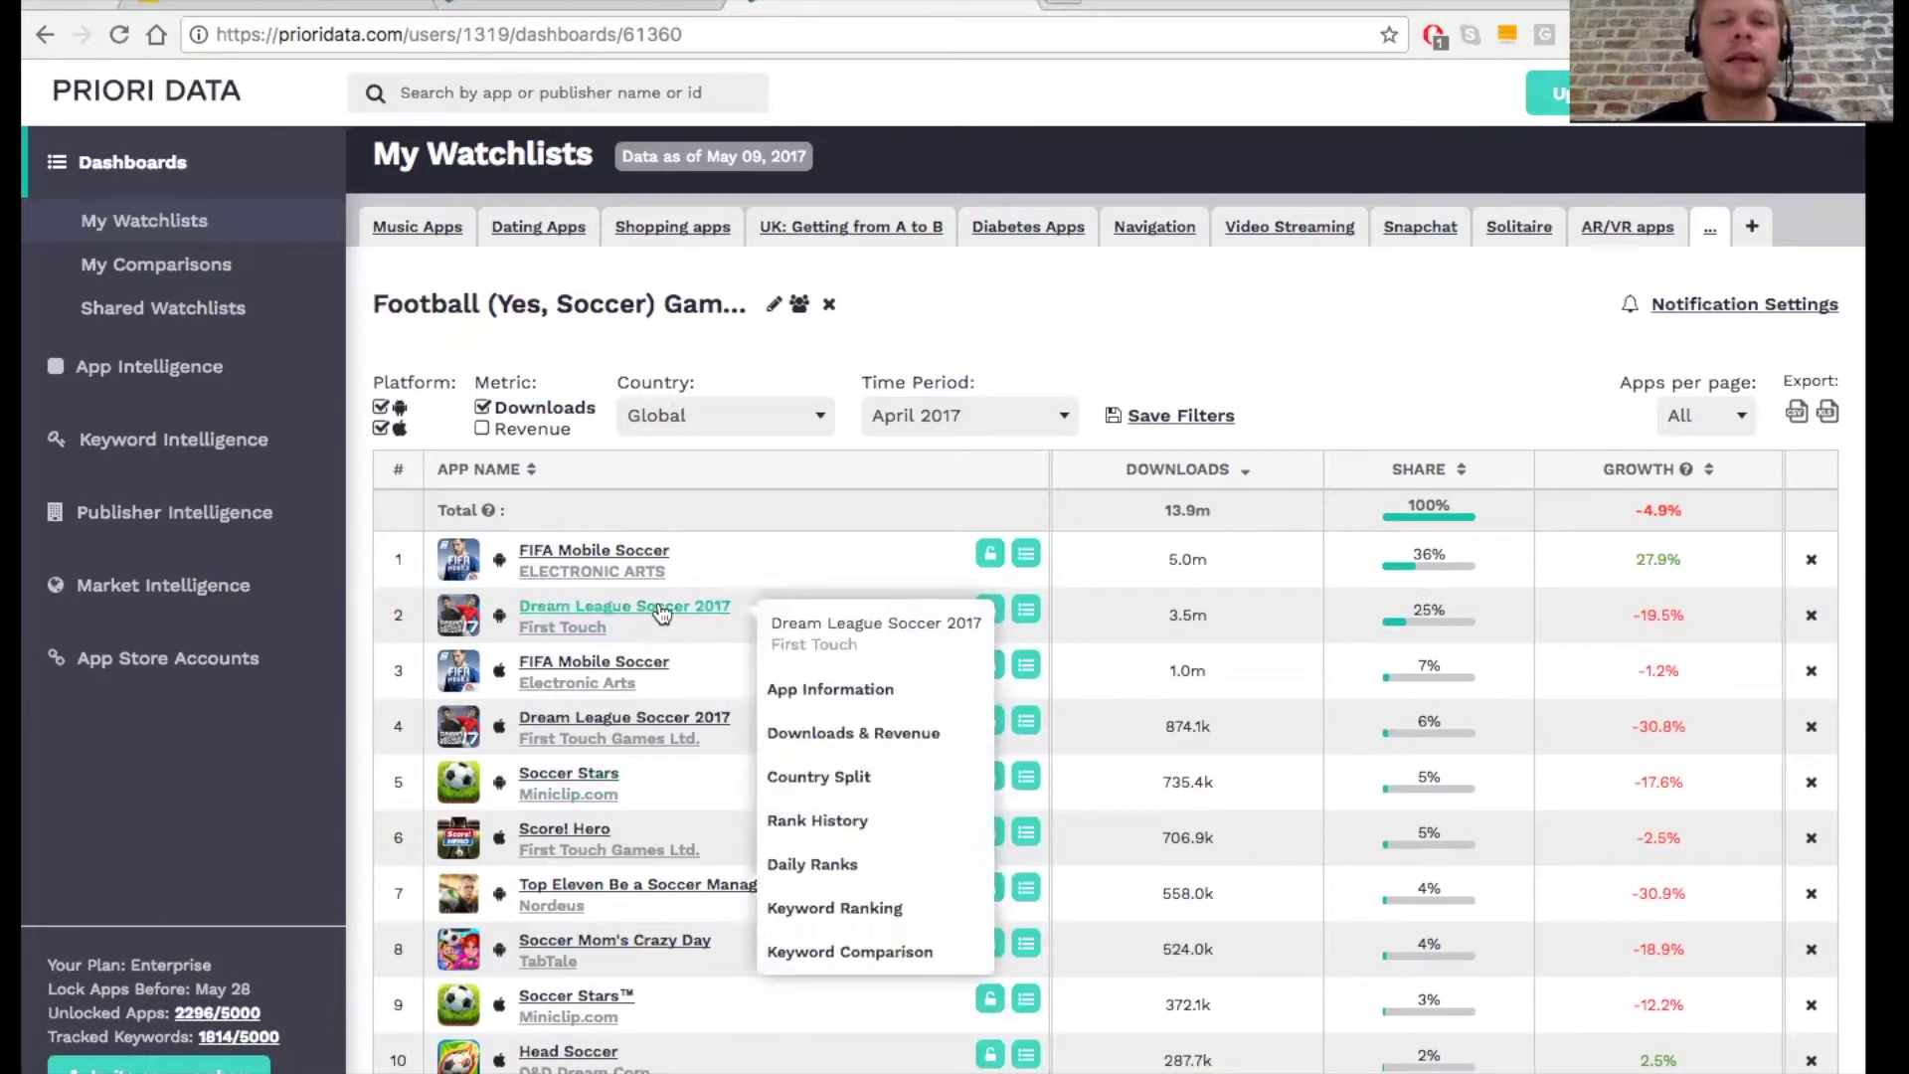
click(844, 908)
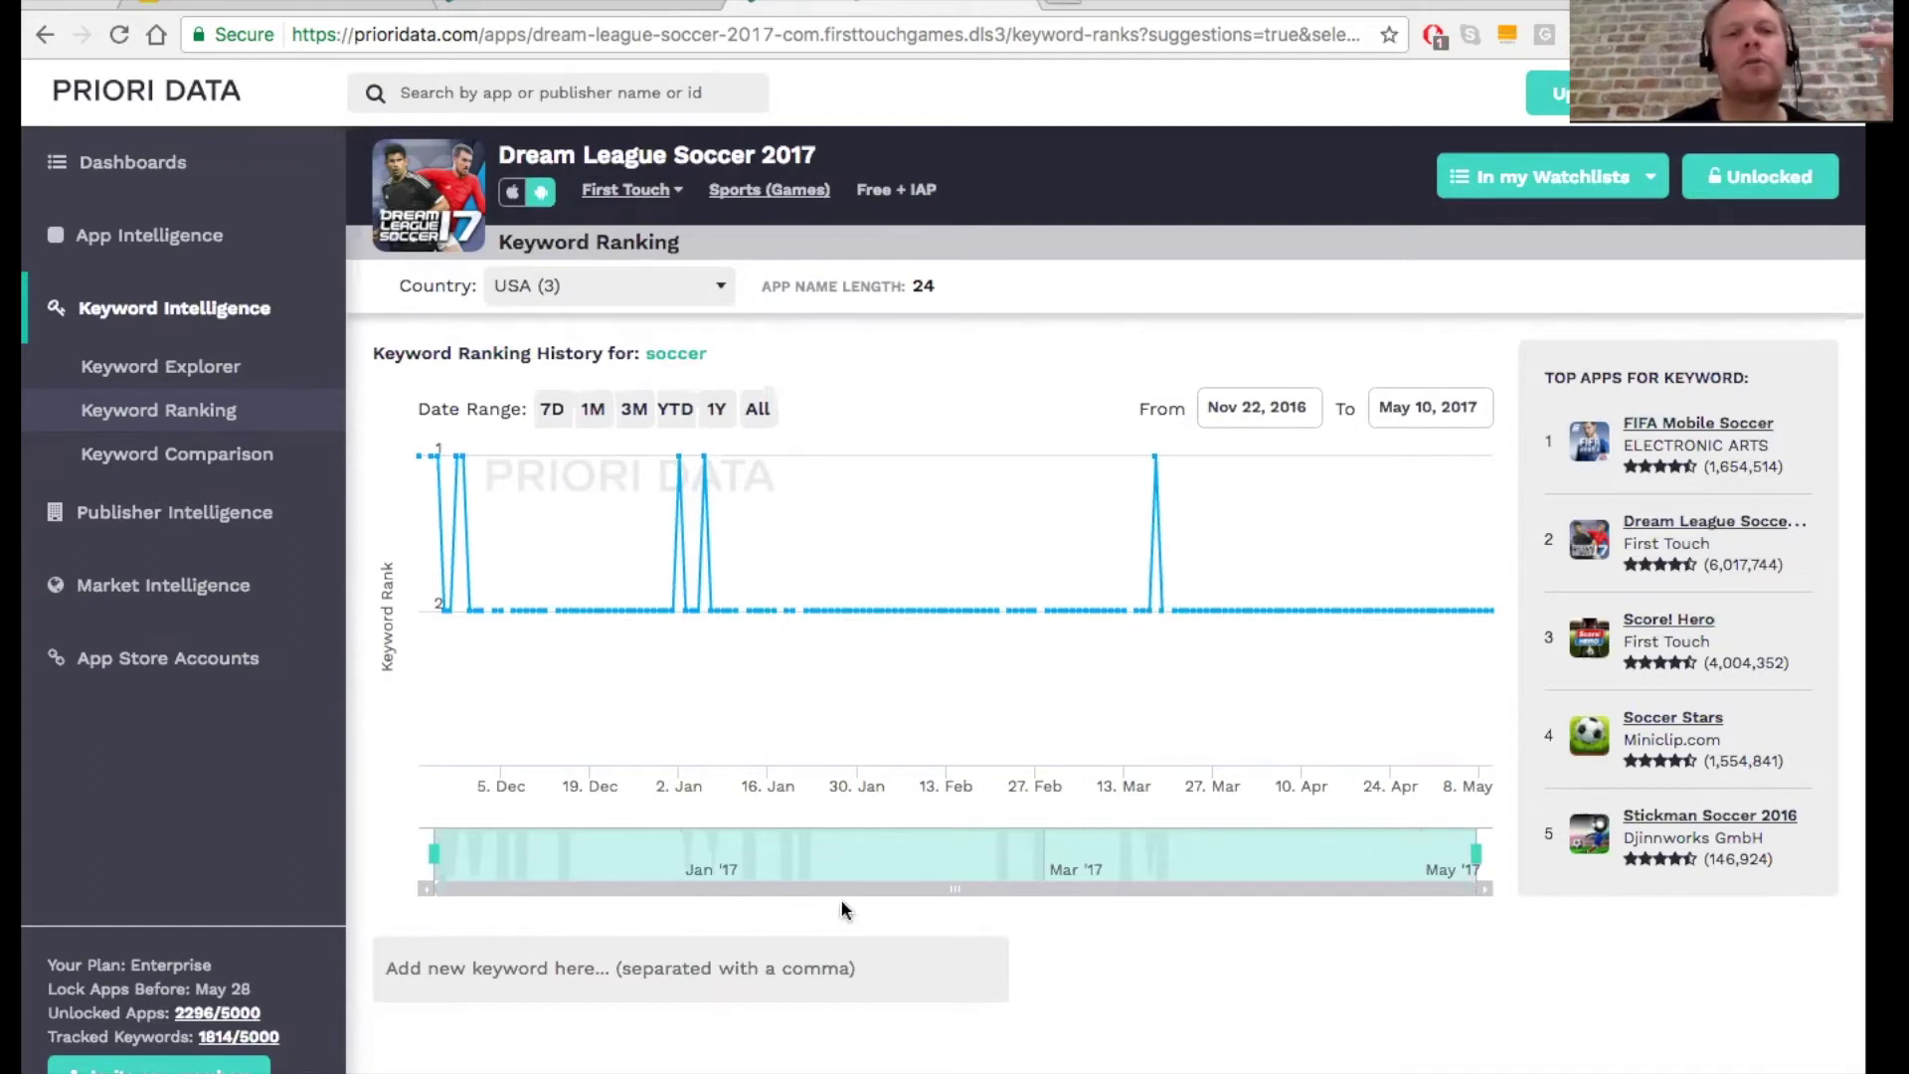
Step: Review the keyword ranking history and start tracking the suggested keyword "dream league soccer" for the app
mouse_move(709, 632)
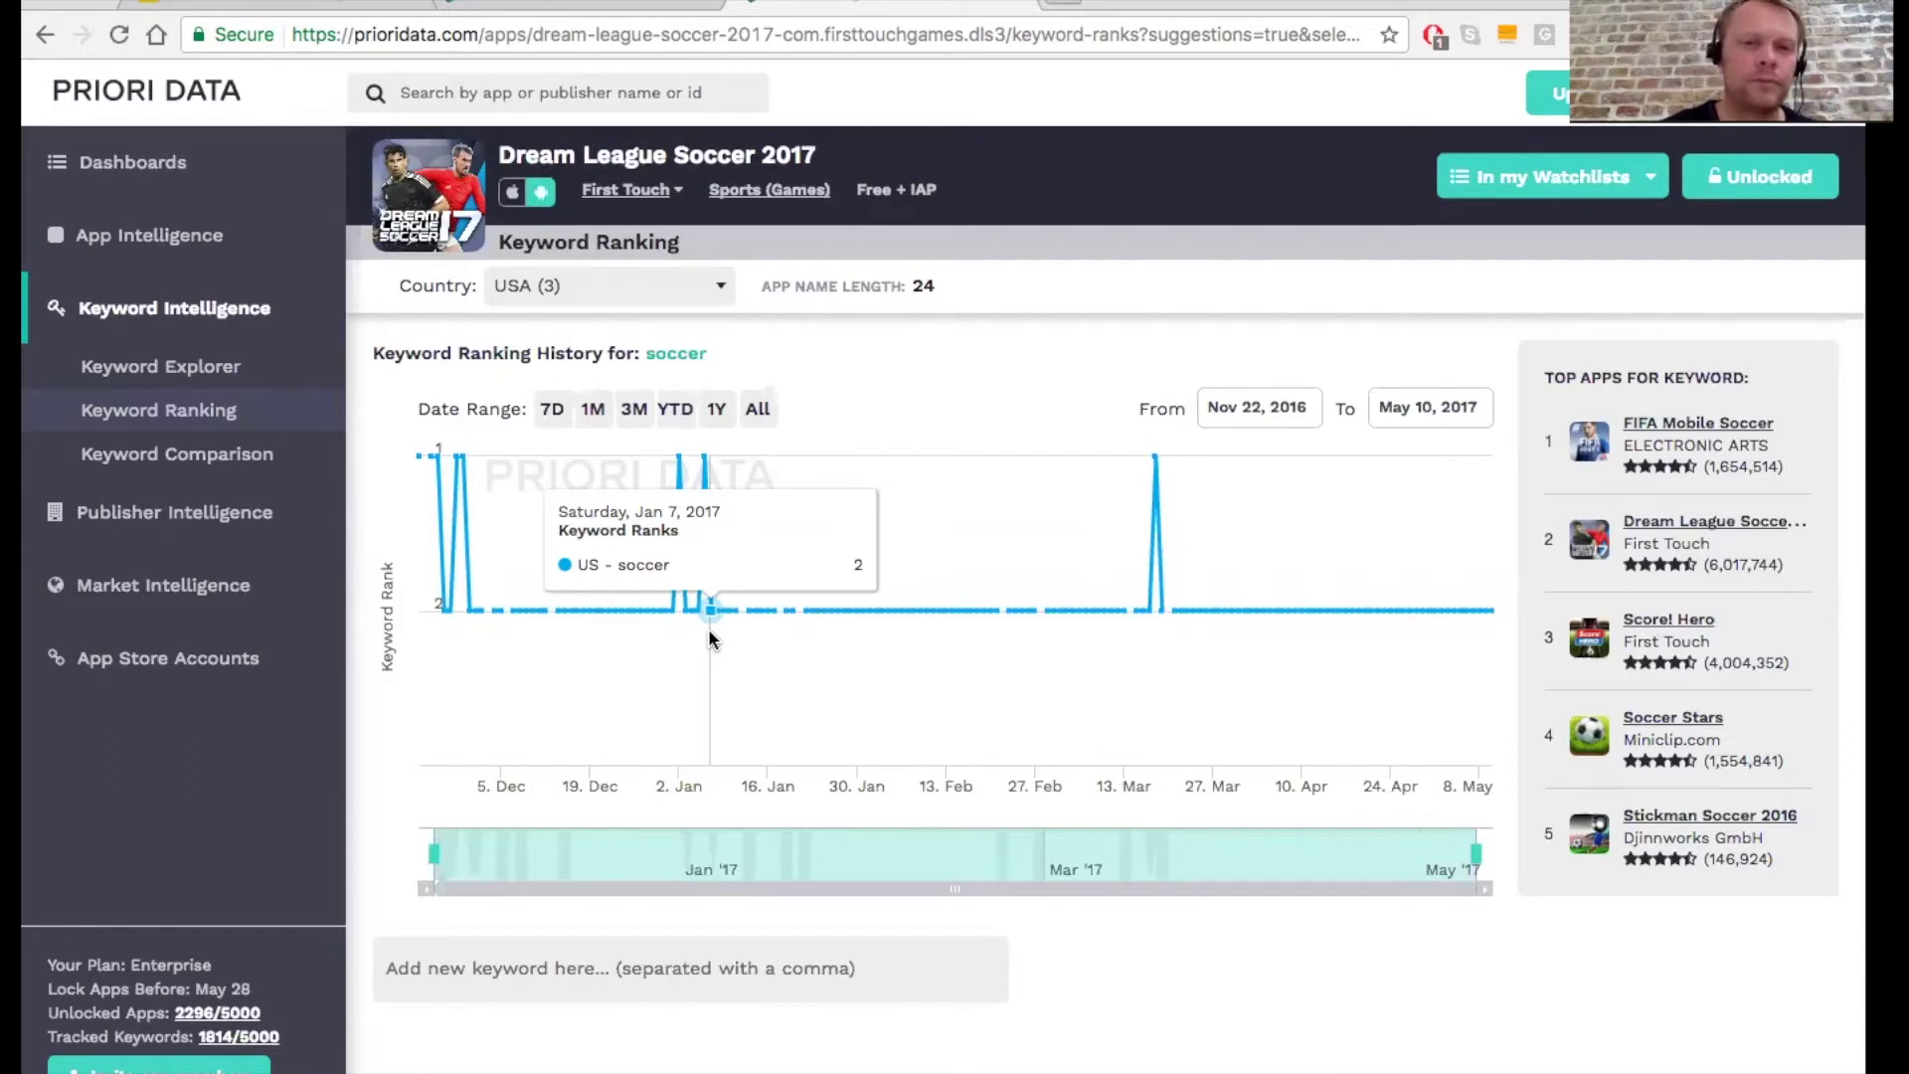
scroll(708, 628, down, 2)
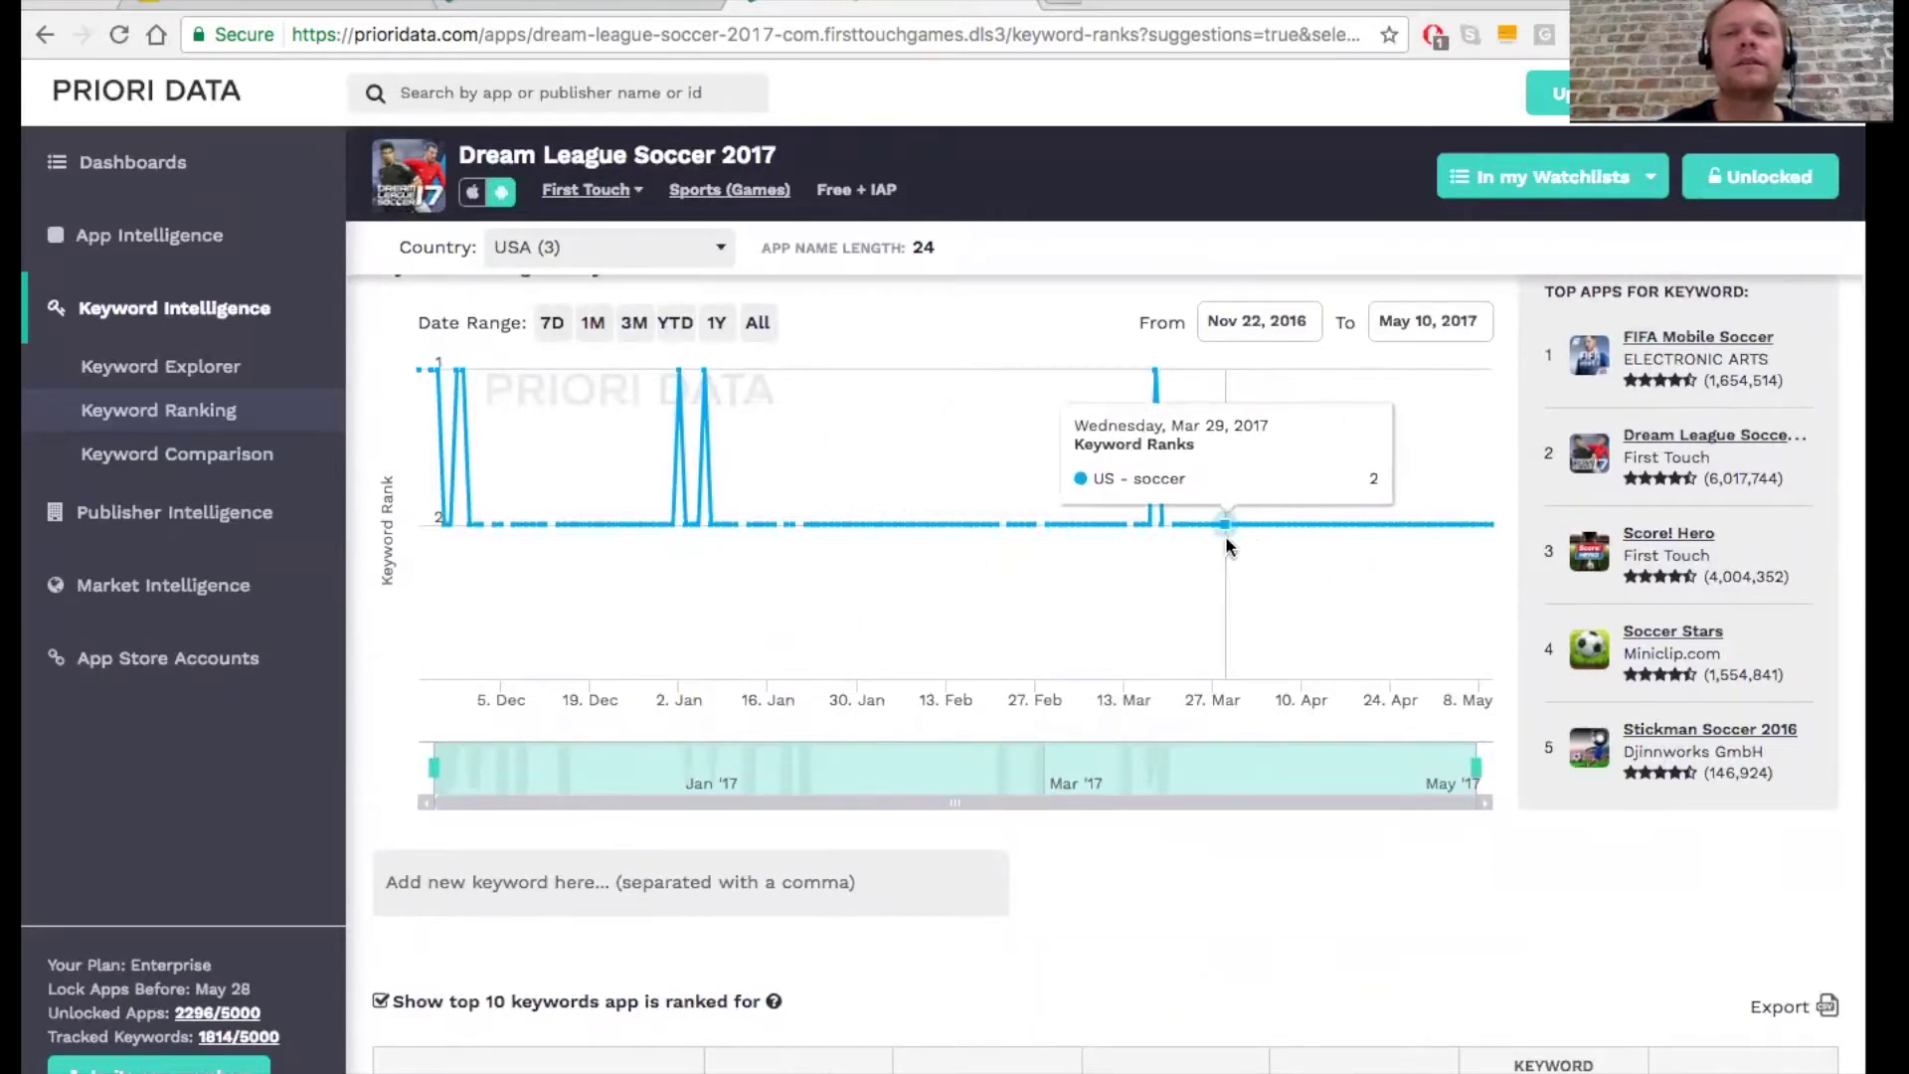
scroll(1228, 545, down, 7)
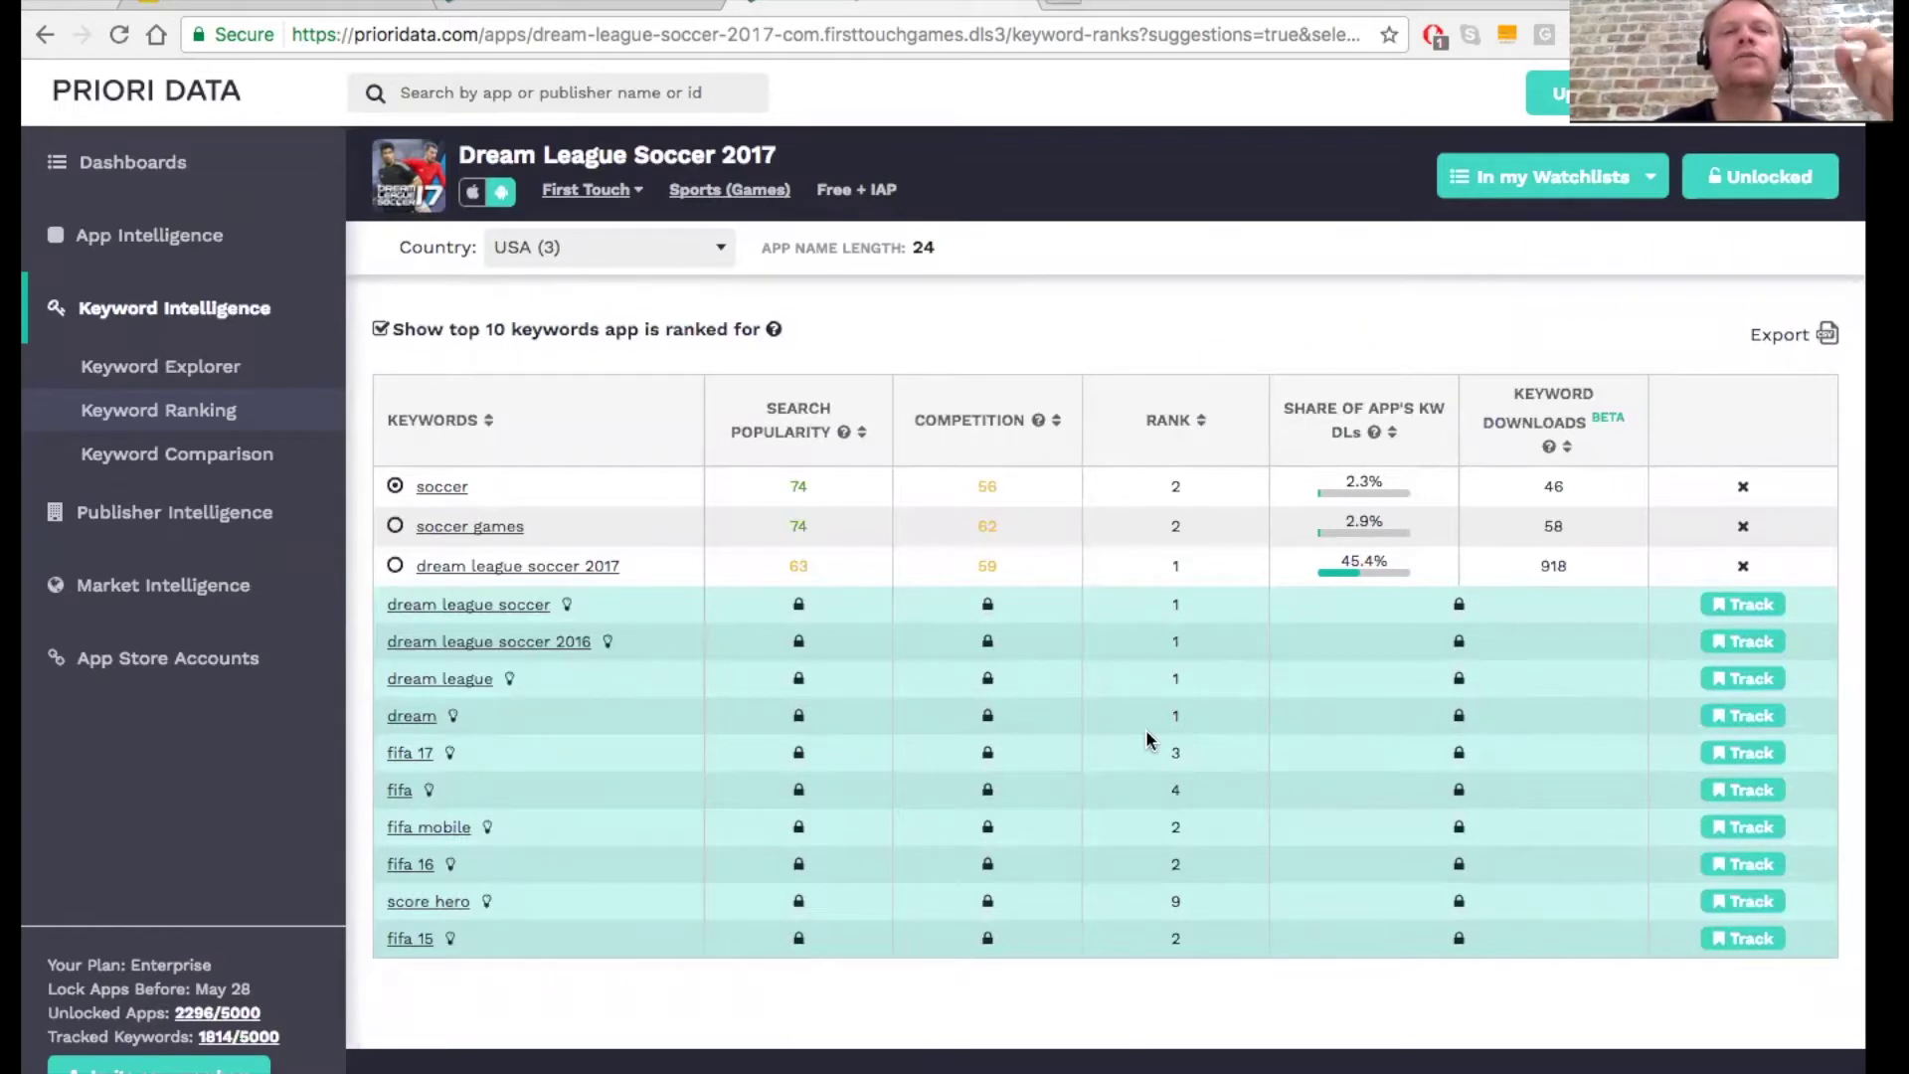
click(1749, 603)
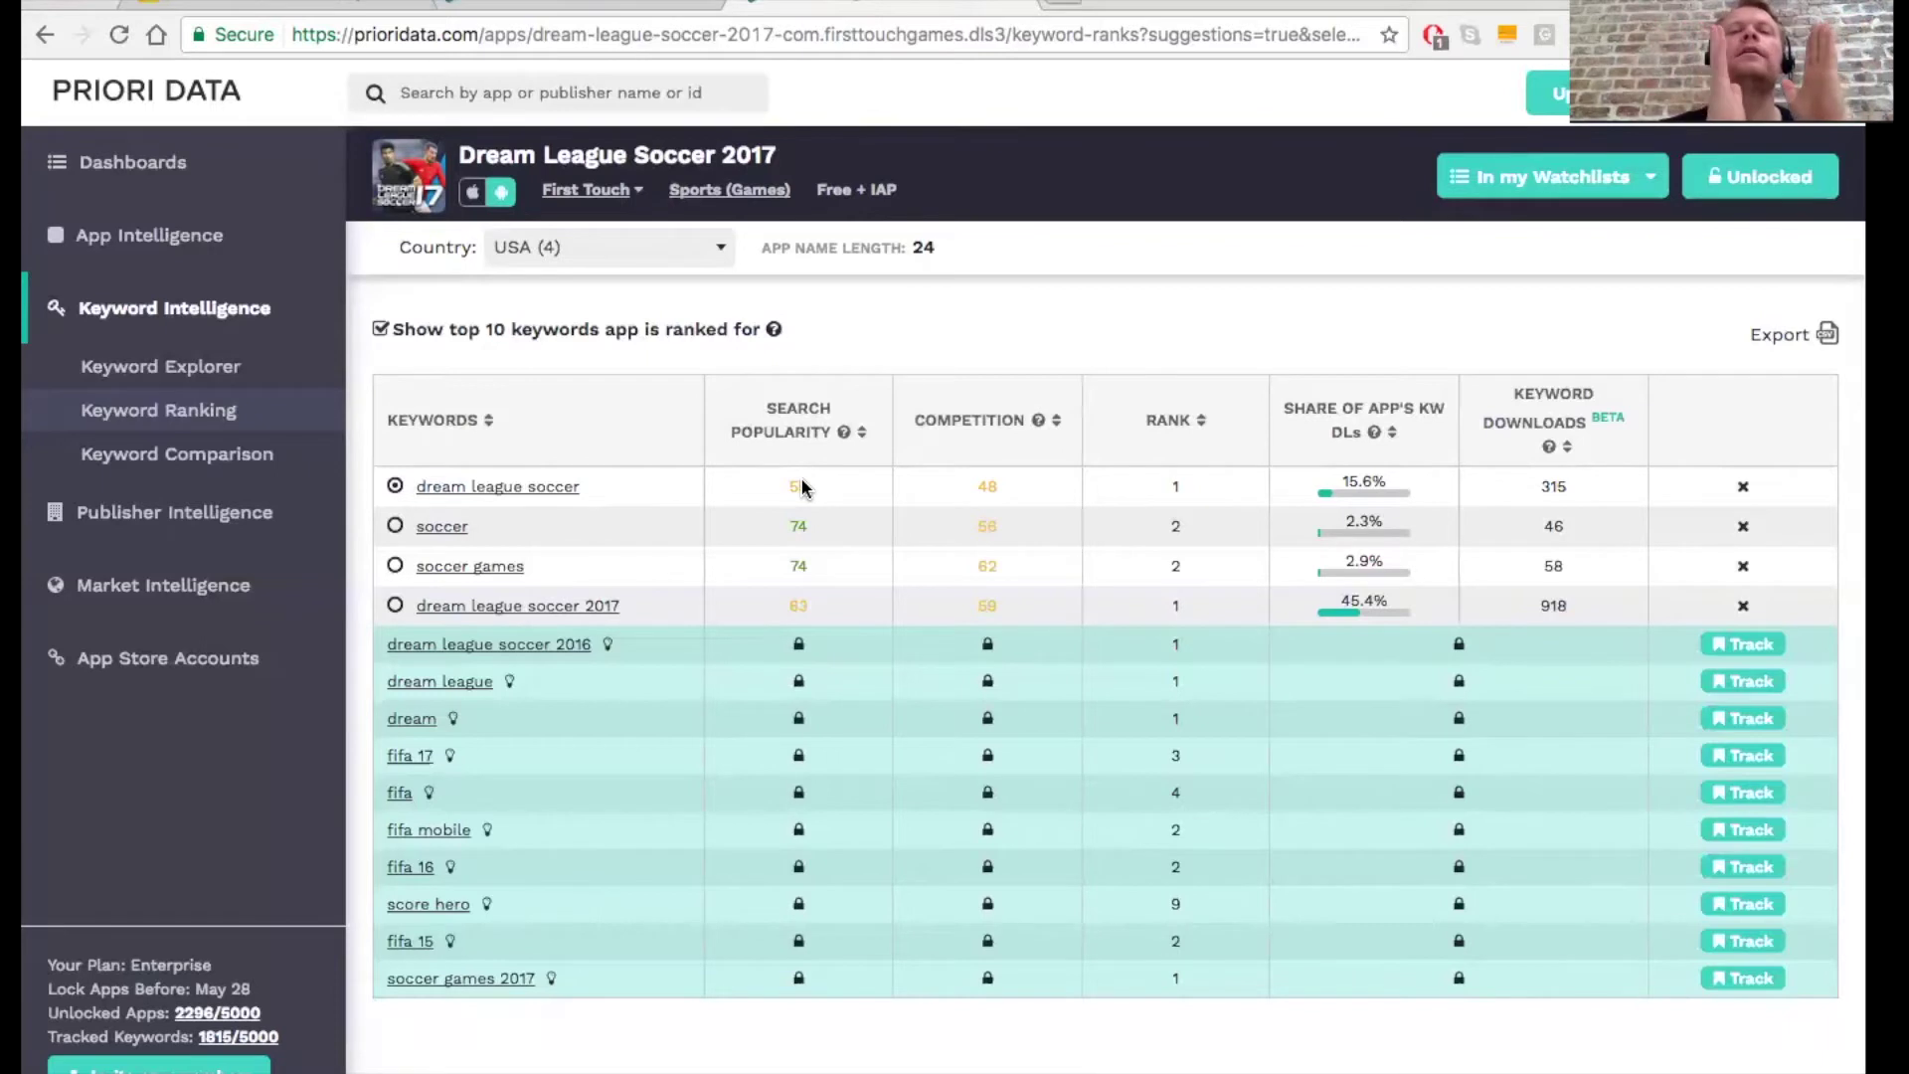
Step: Sort the app's tracked keywords by keyword downloads, highest first
click(589, 189)
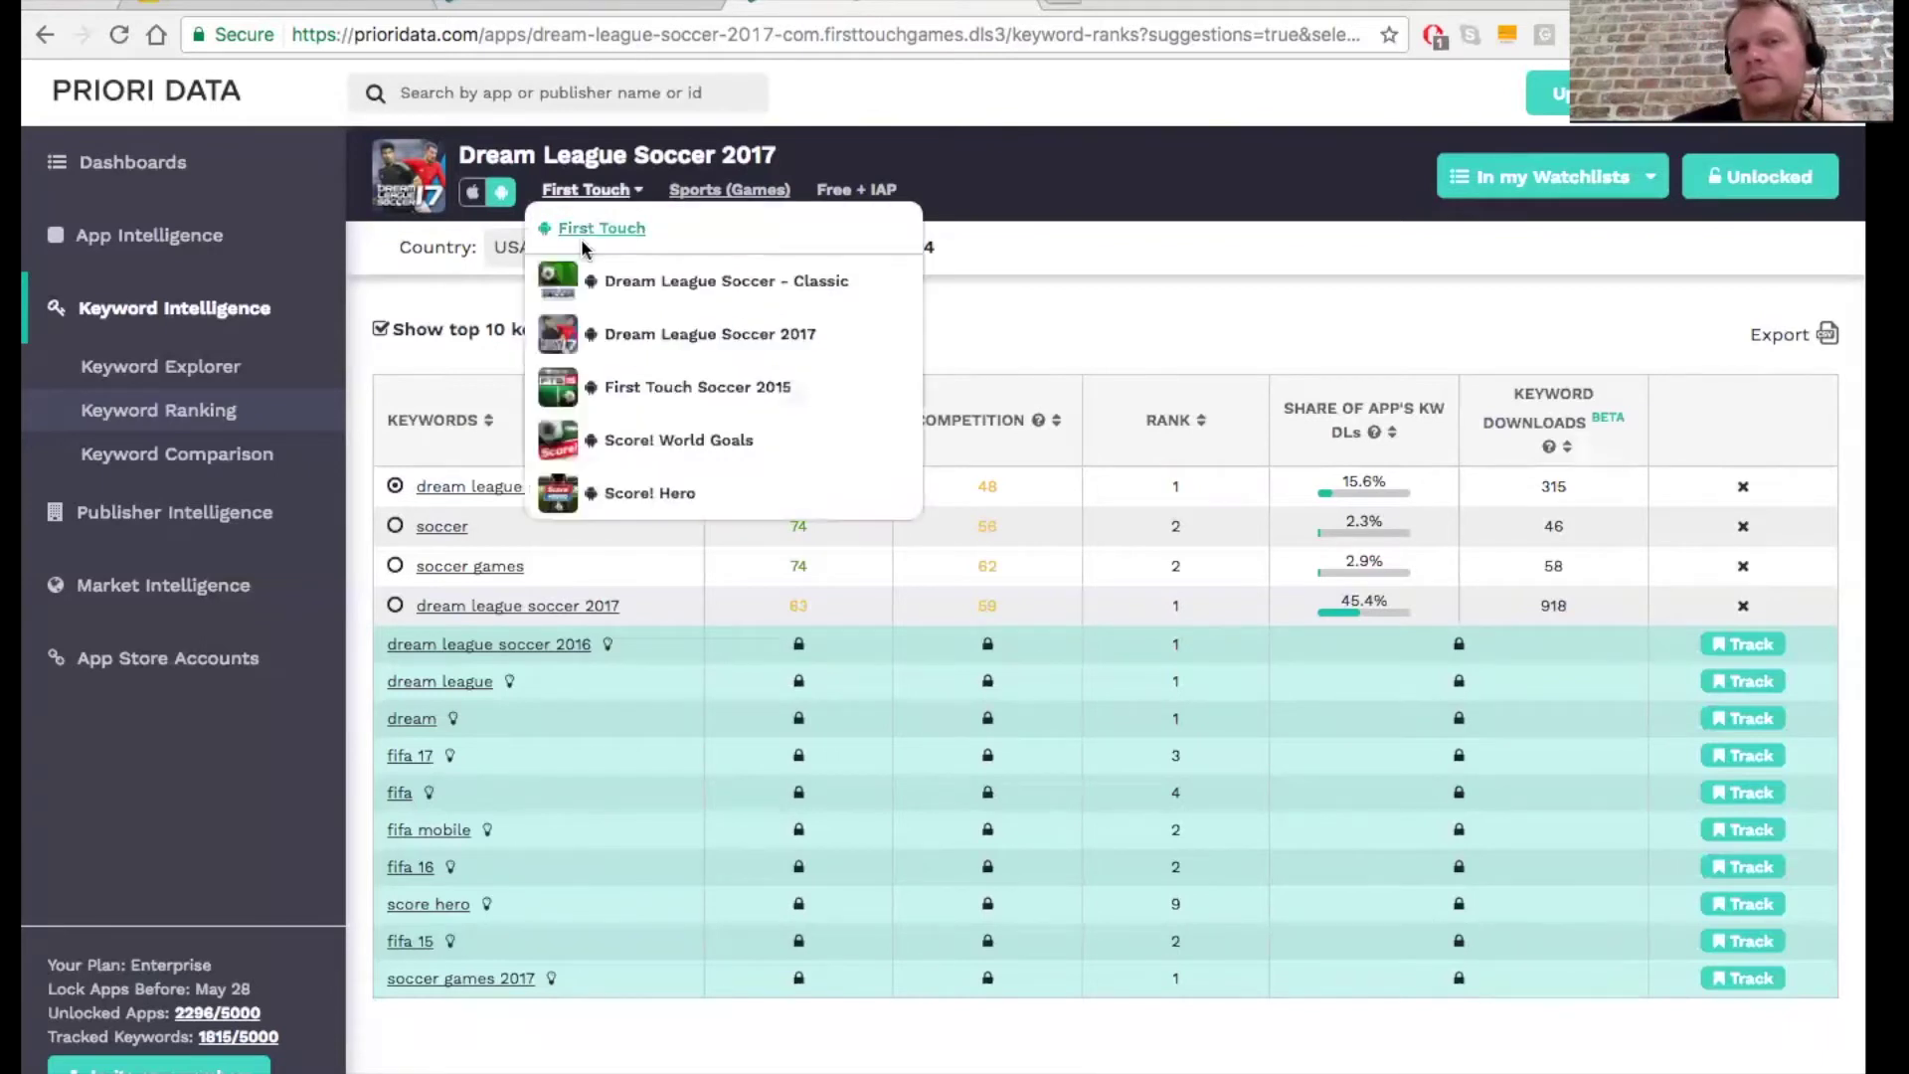
click(1183, 319)
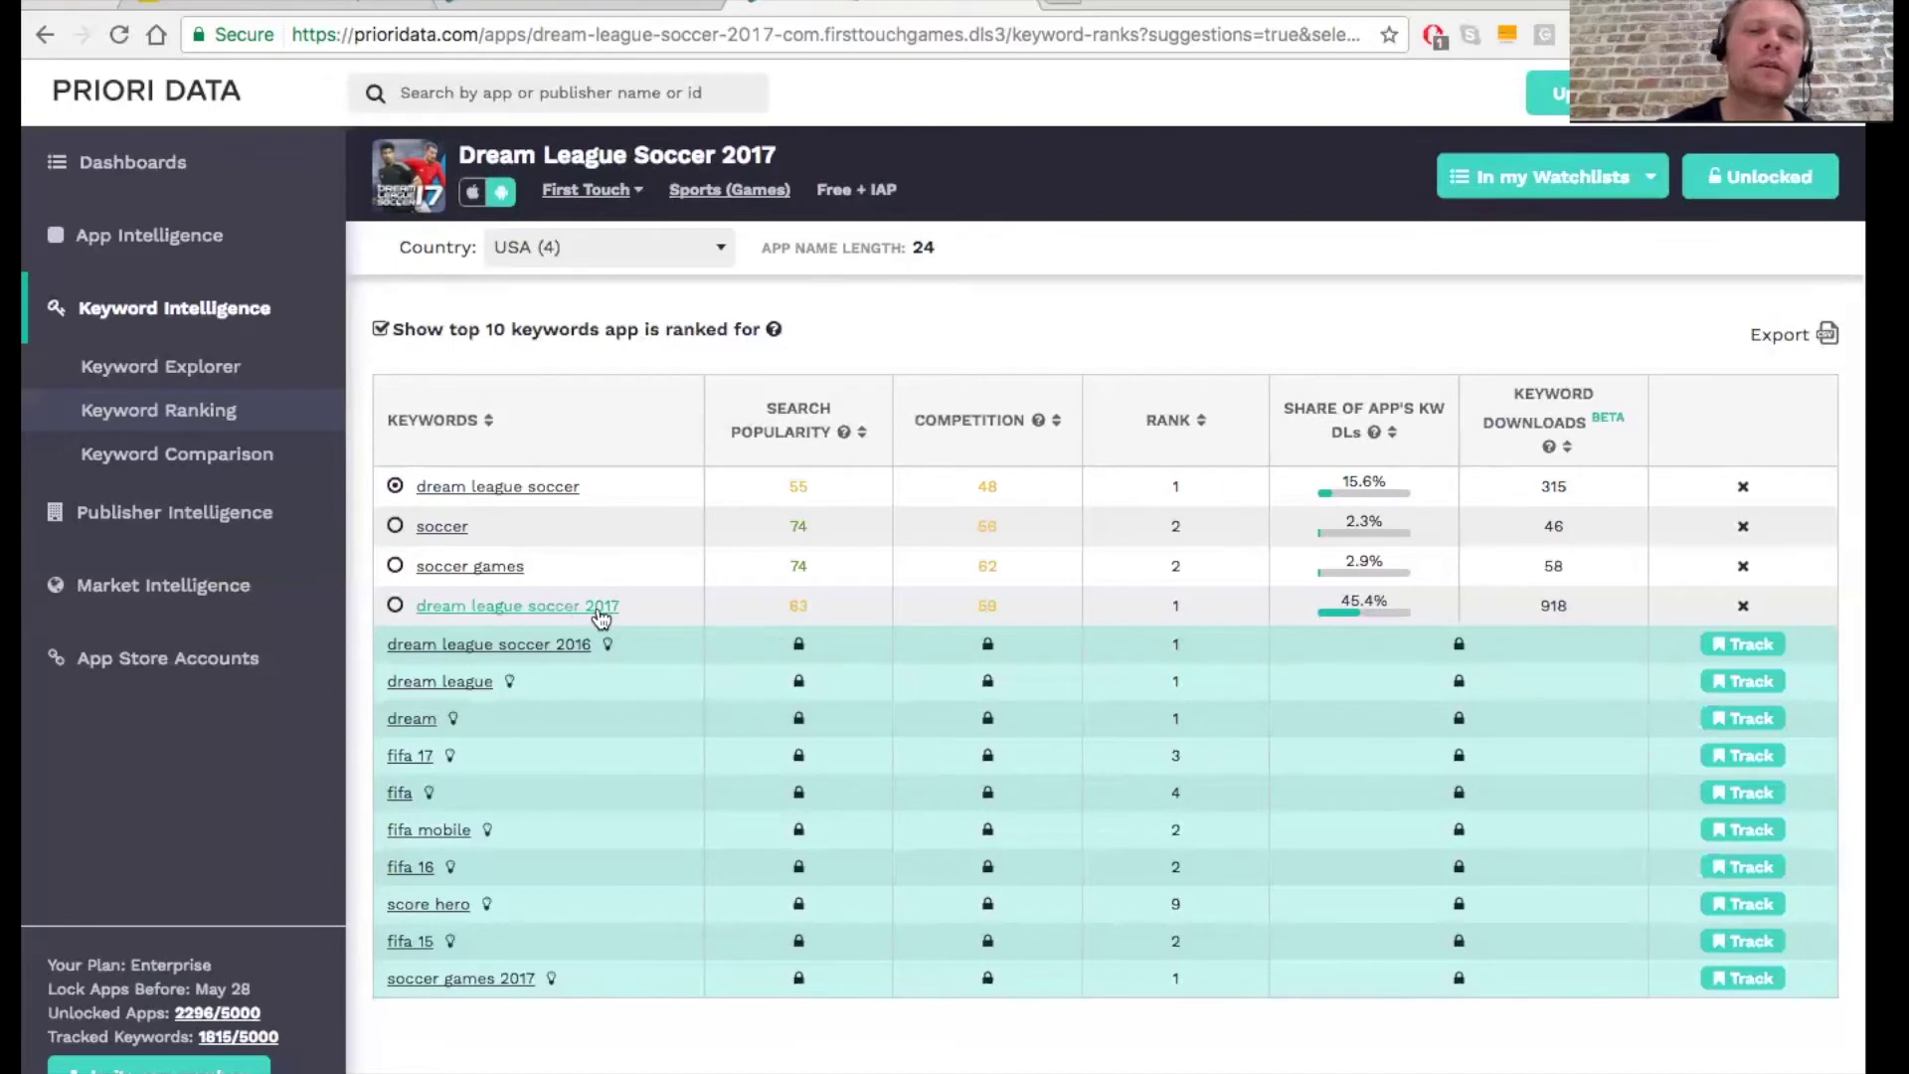
click(1547, 418)
click(1546, 418)
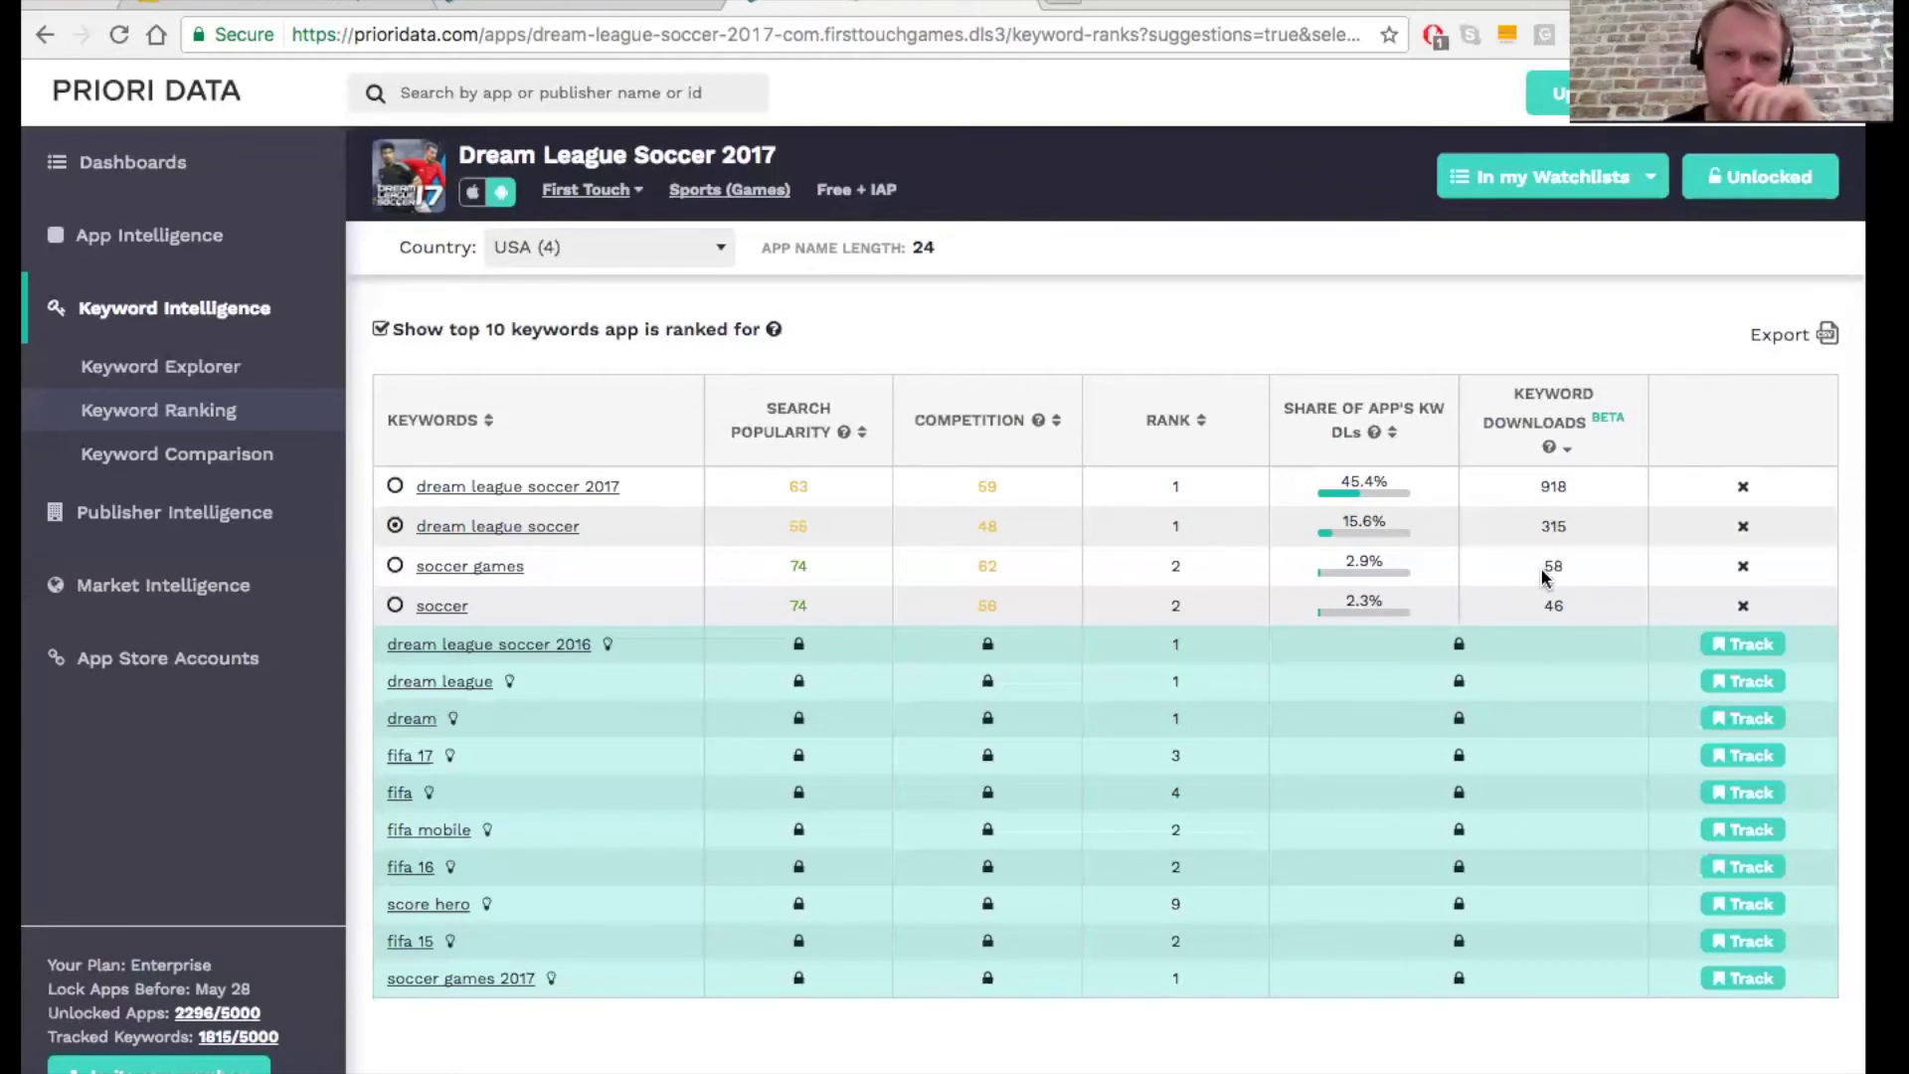
Step: Add a person's first name as a new tracked keyword for Dream League Soccer 2017
scroll(1018, 915, up, 5)
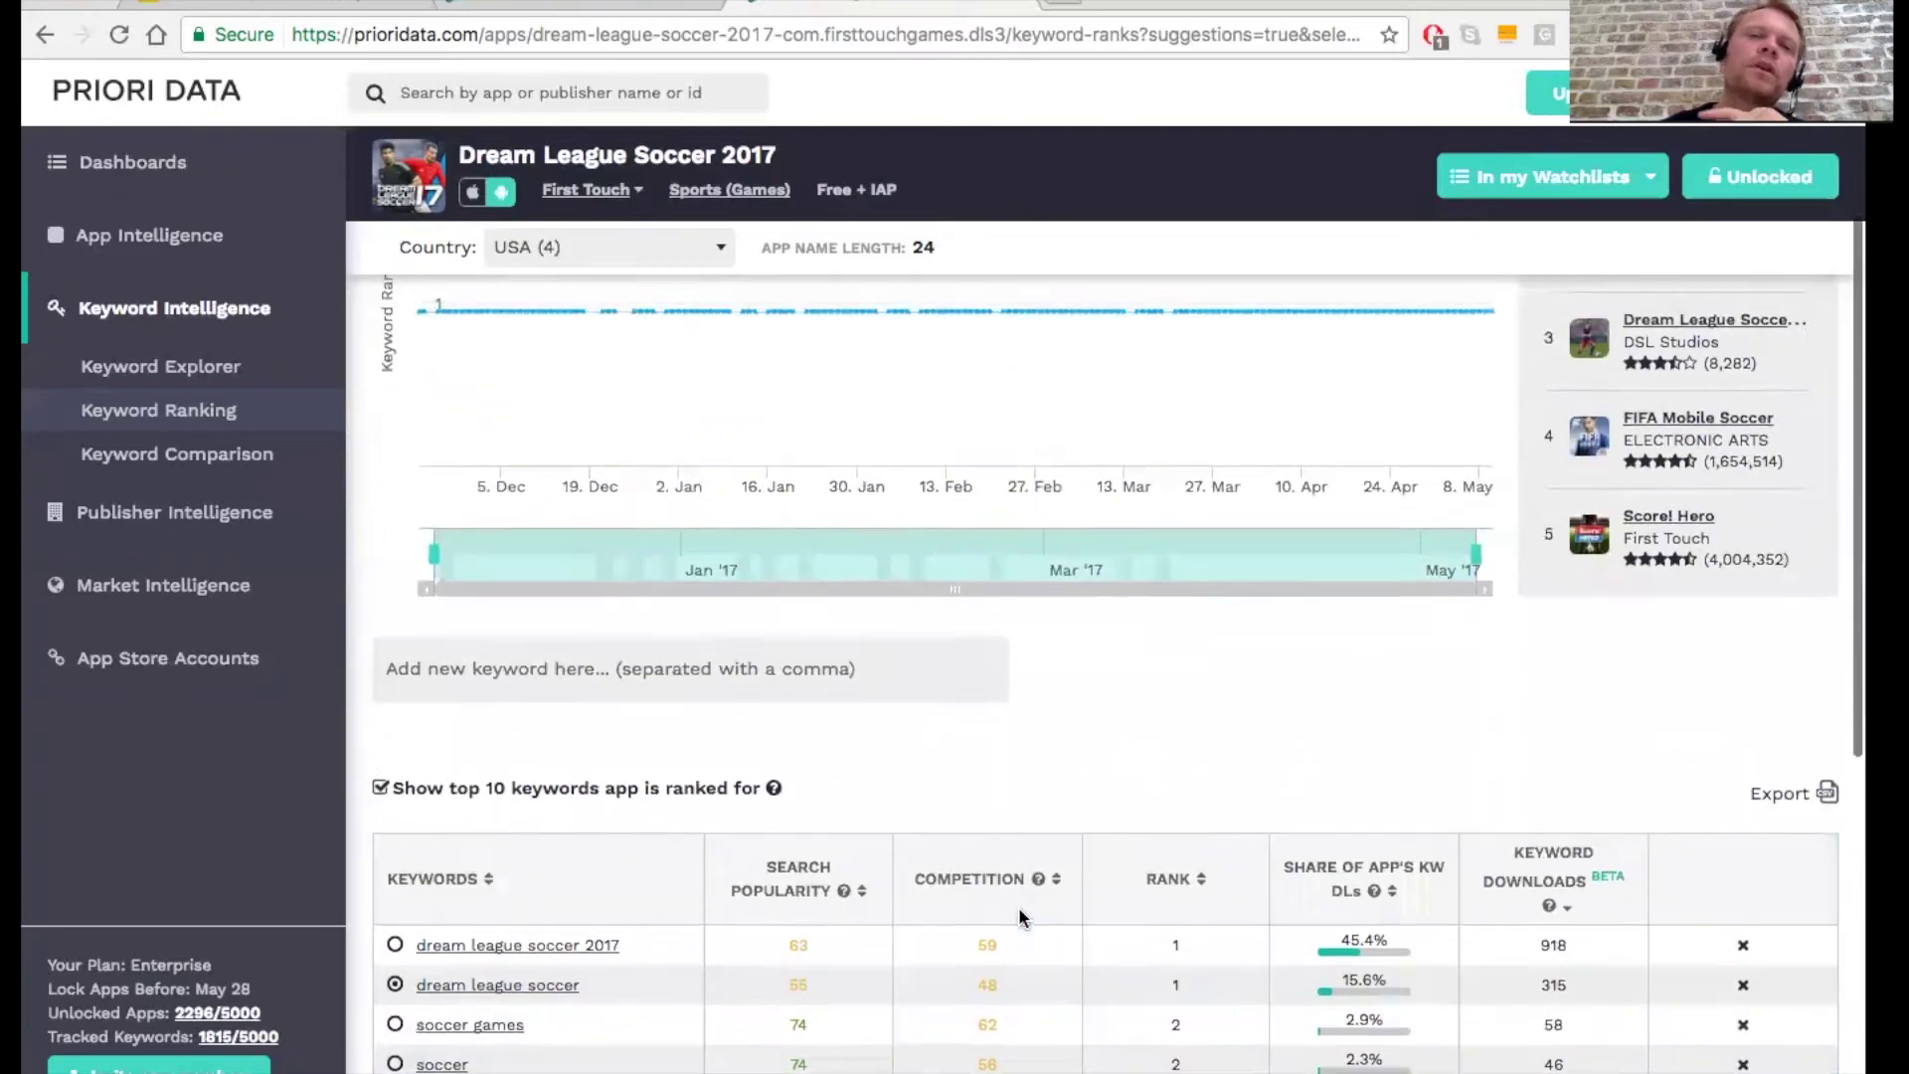
scroll(1022, 915, down, 3)
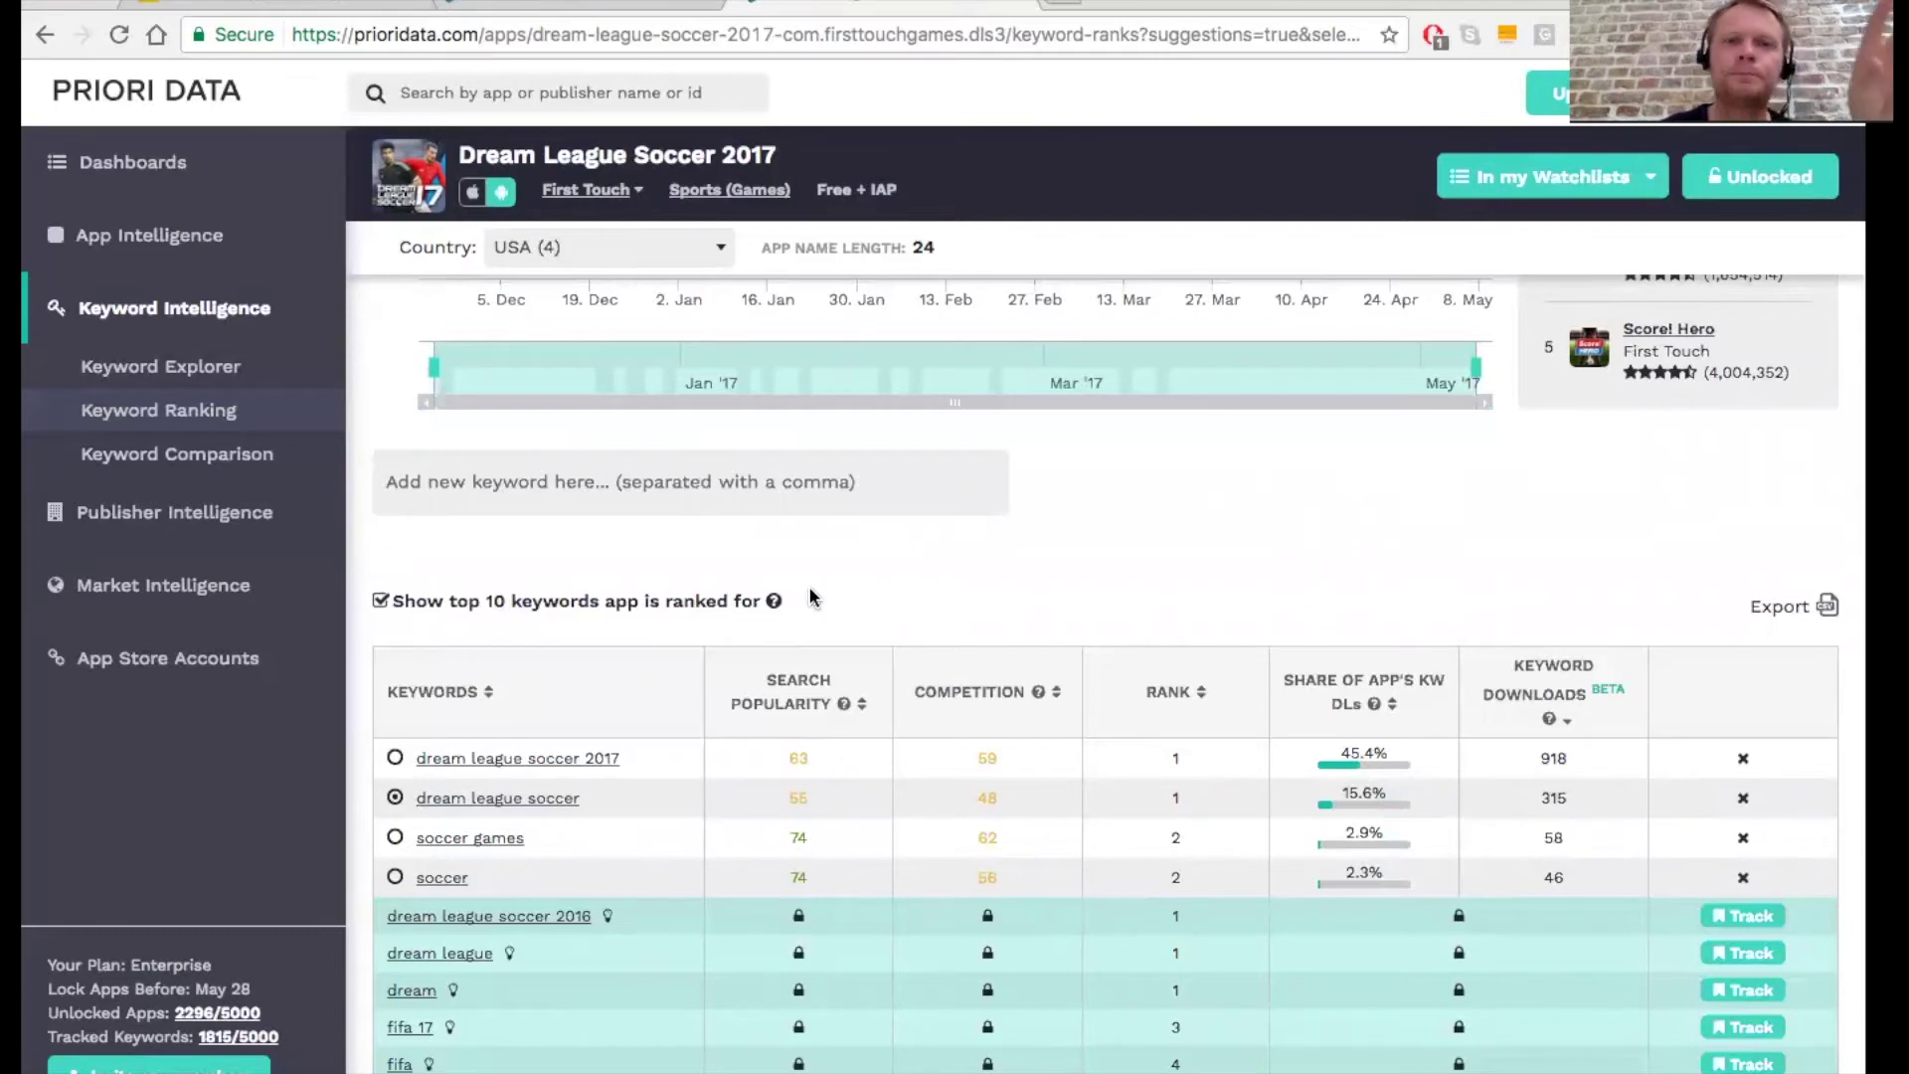
click(520, 481)
text(anders)
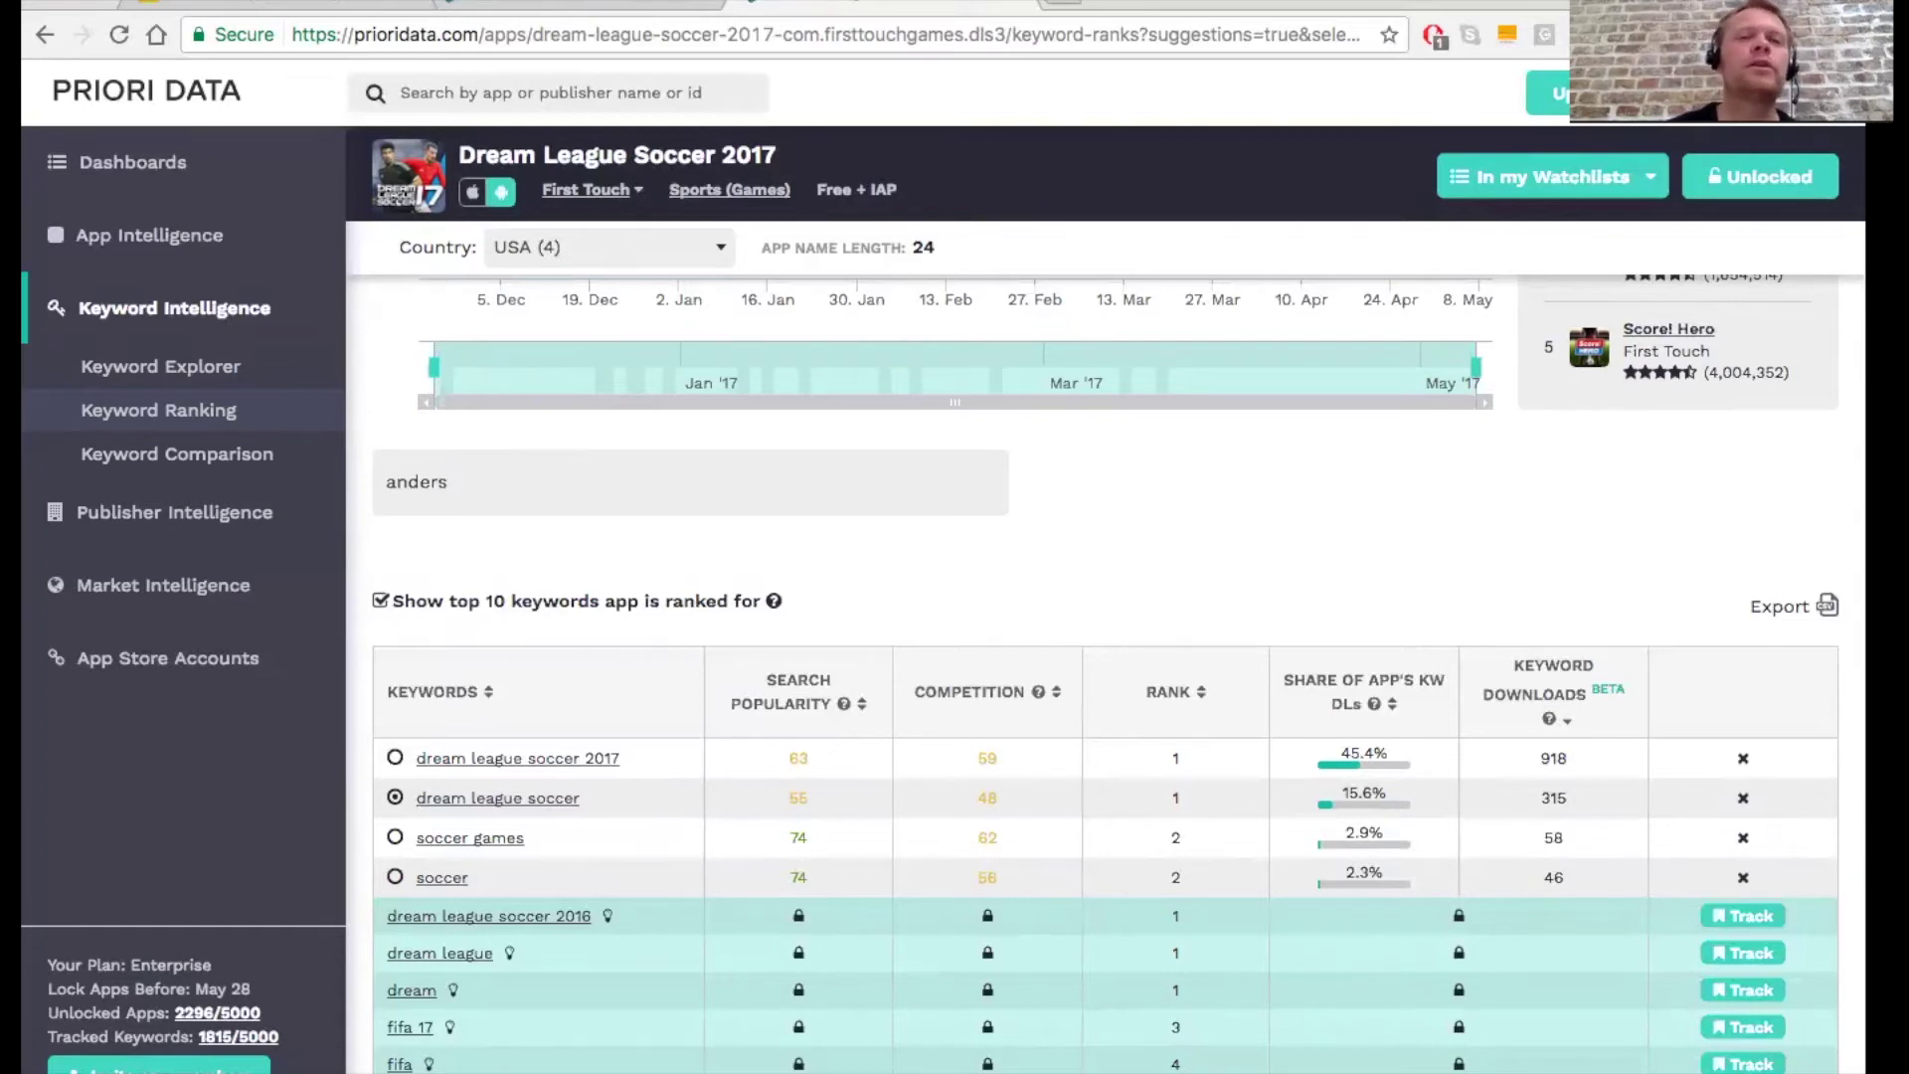
key(Return)
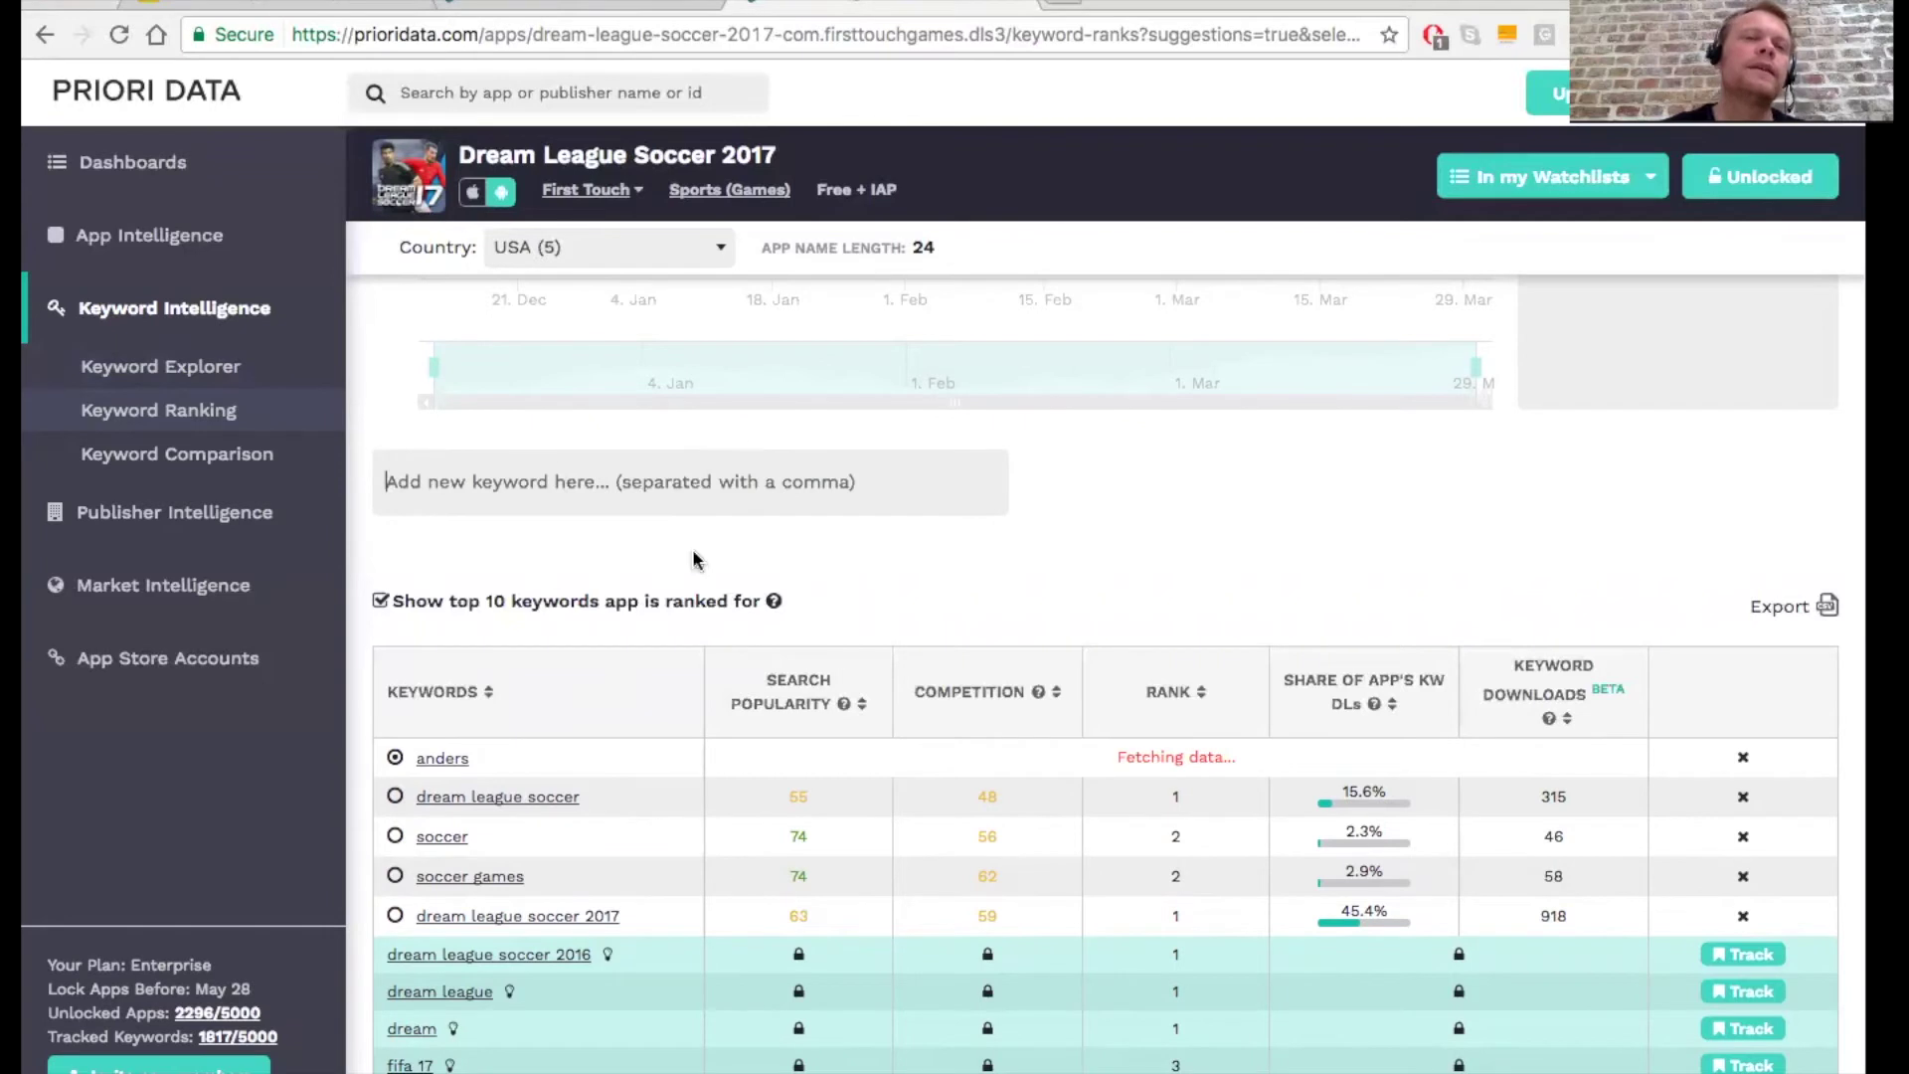
Step: Look up the keyword "soccer" in Keyword Explorer for the Android platform in the USA
click(198, 372)
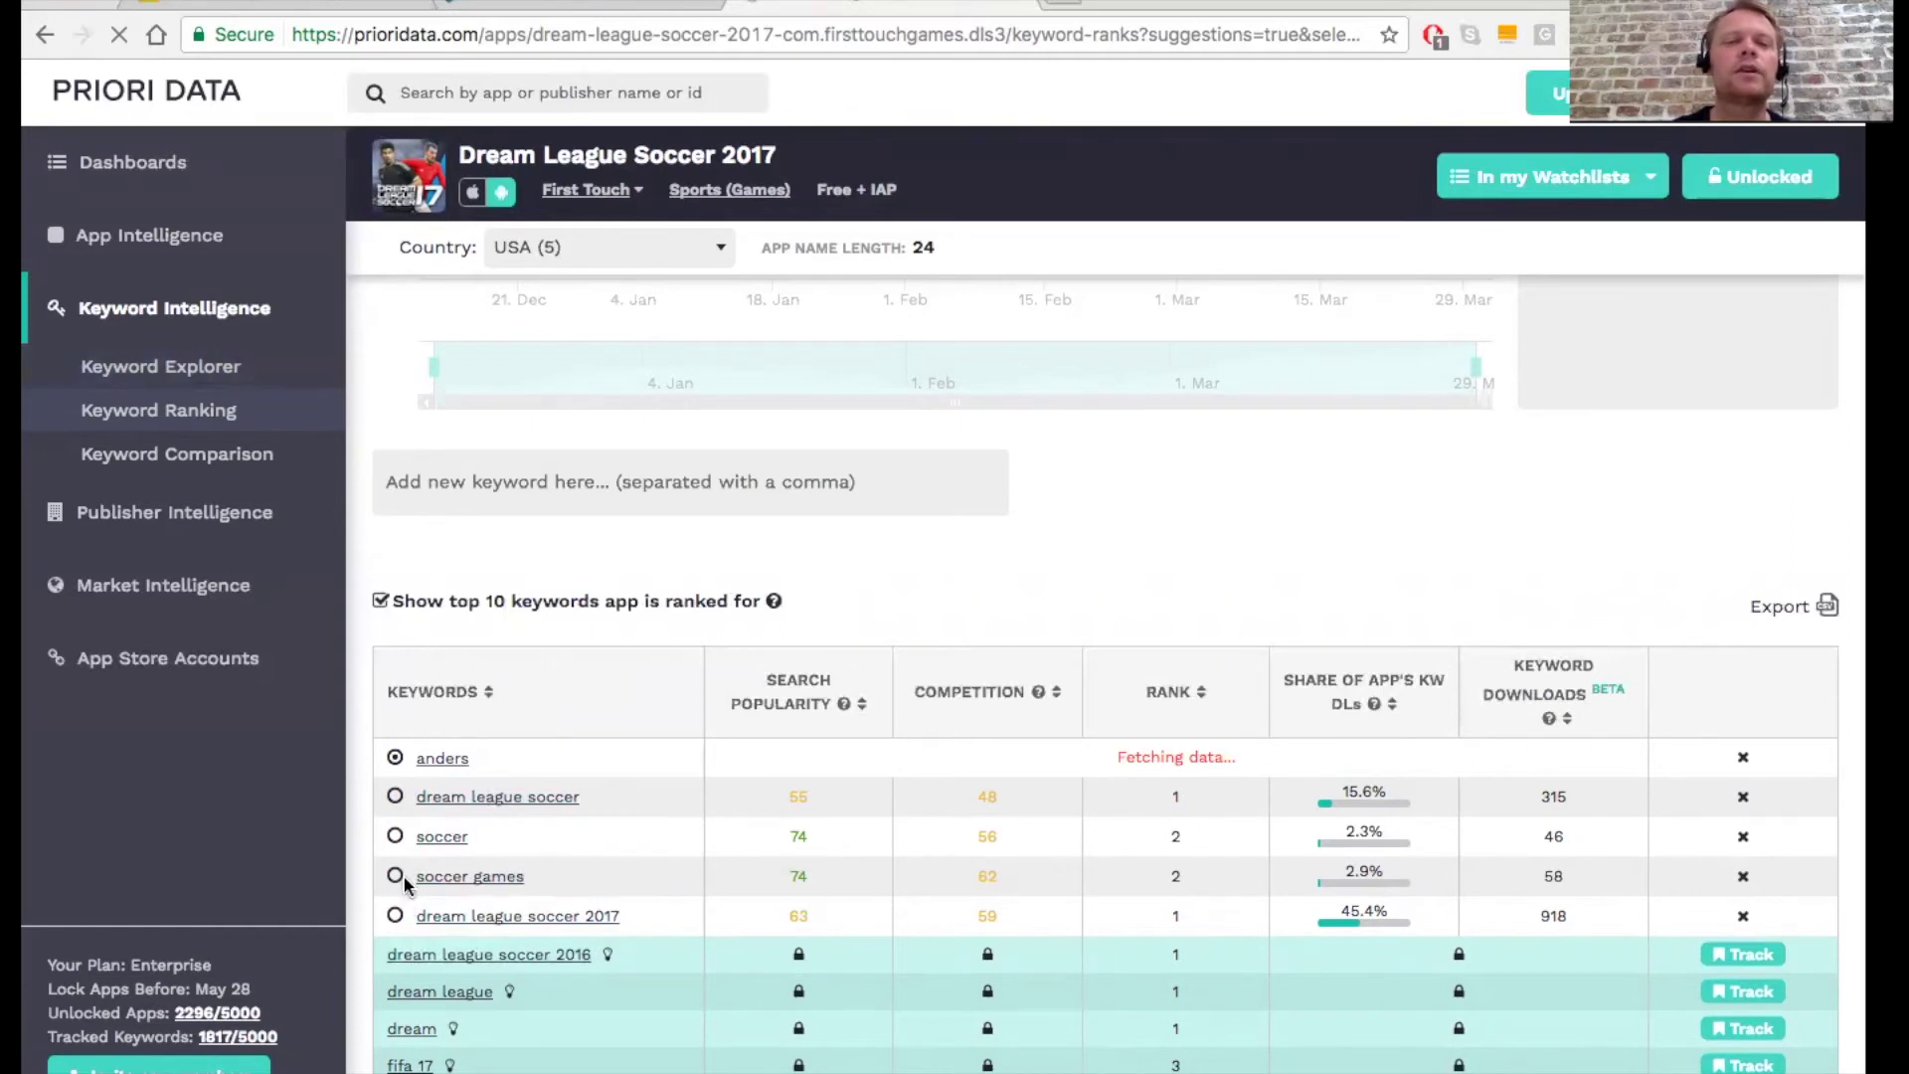
drag(525, 879, 402, 870)
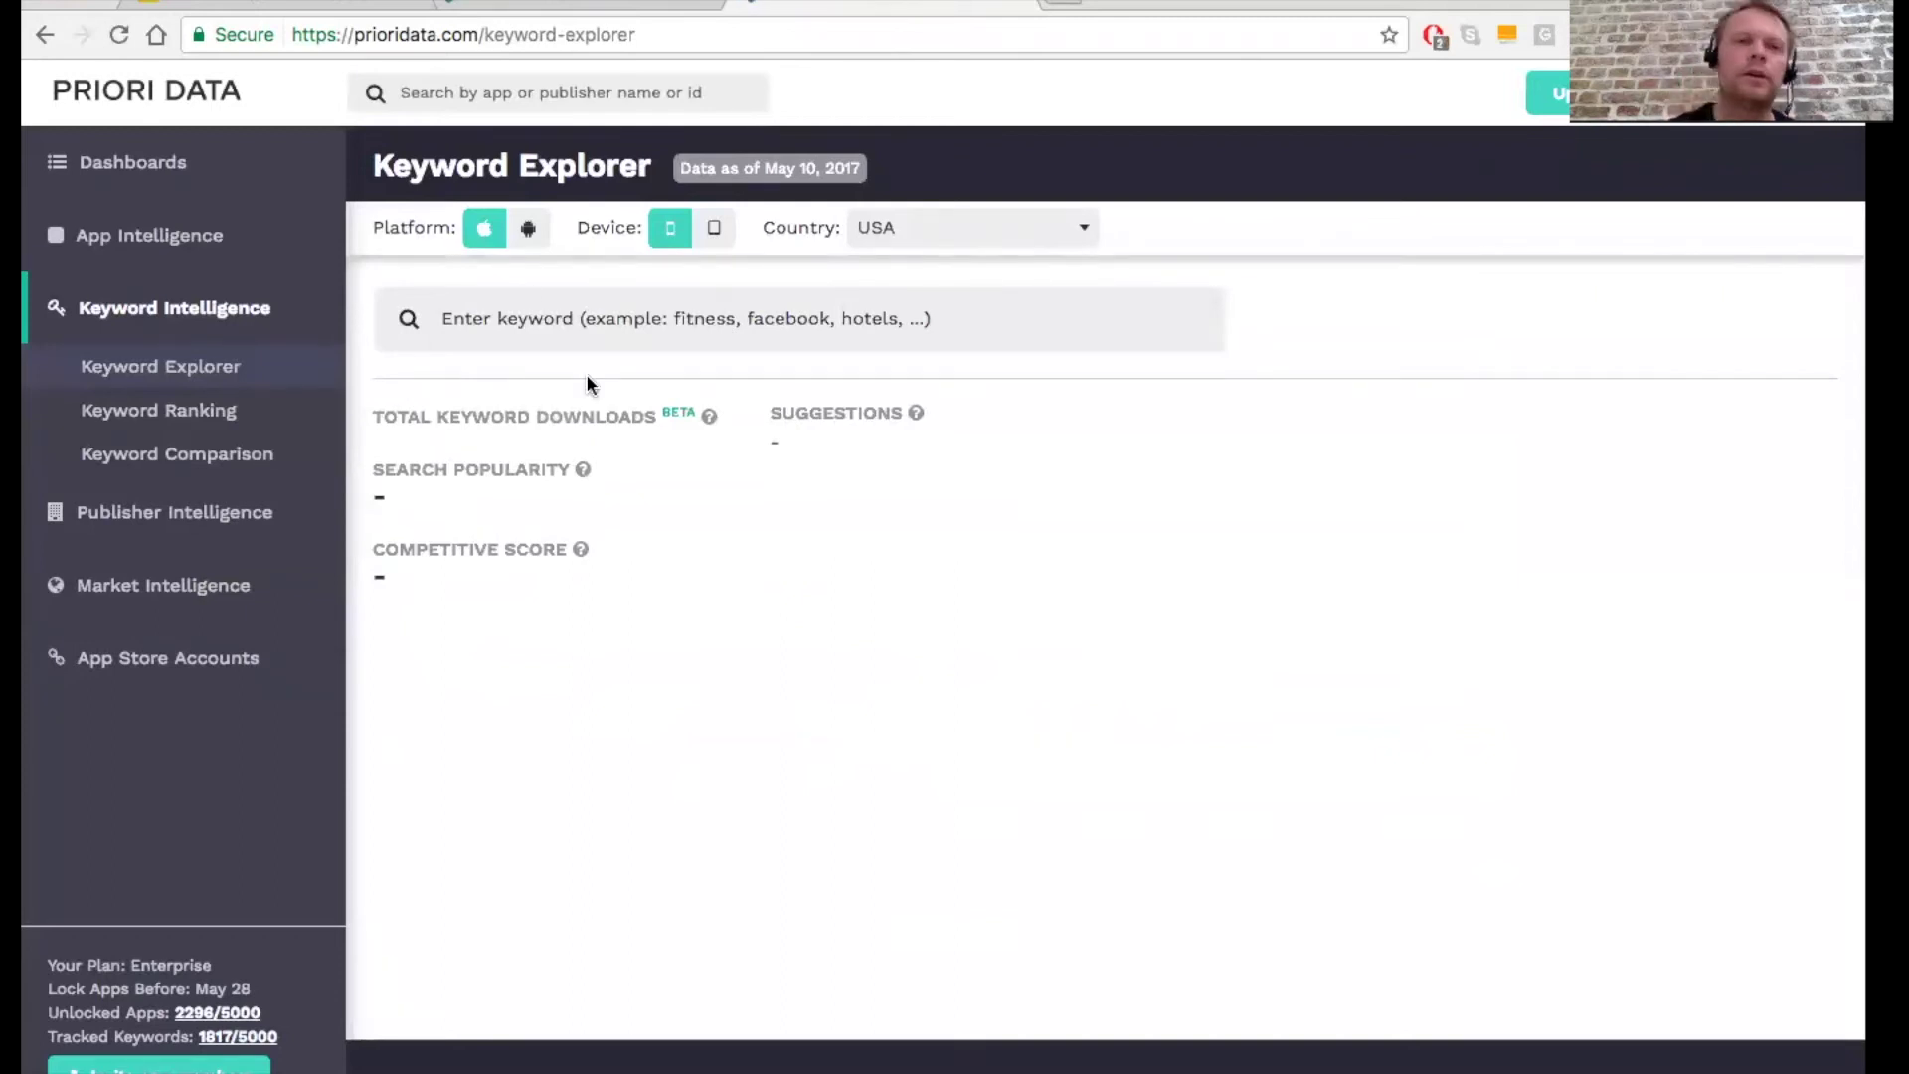
click(531, 237)
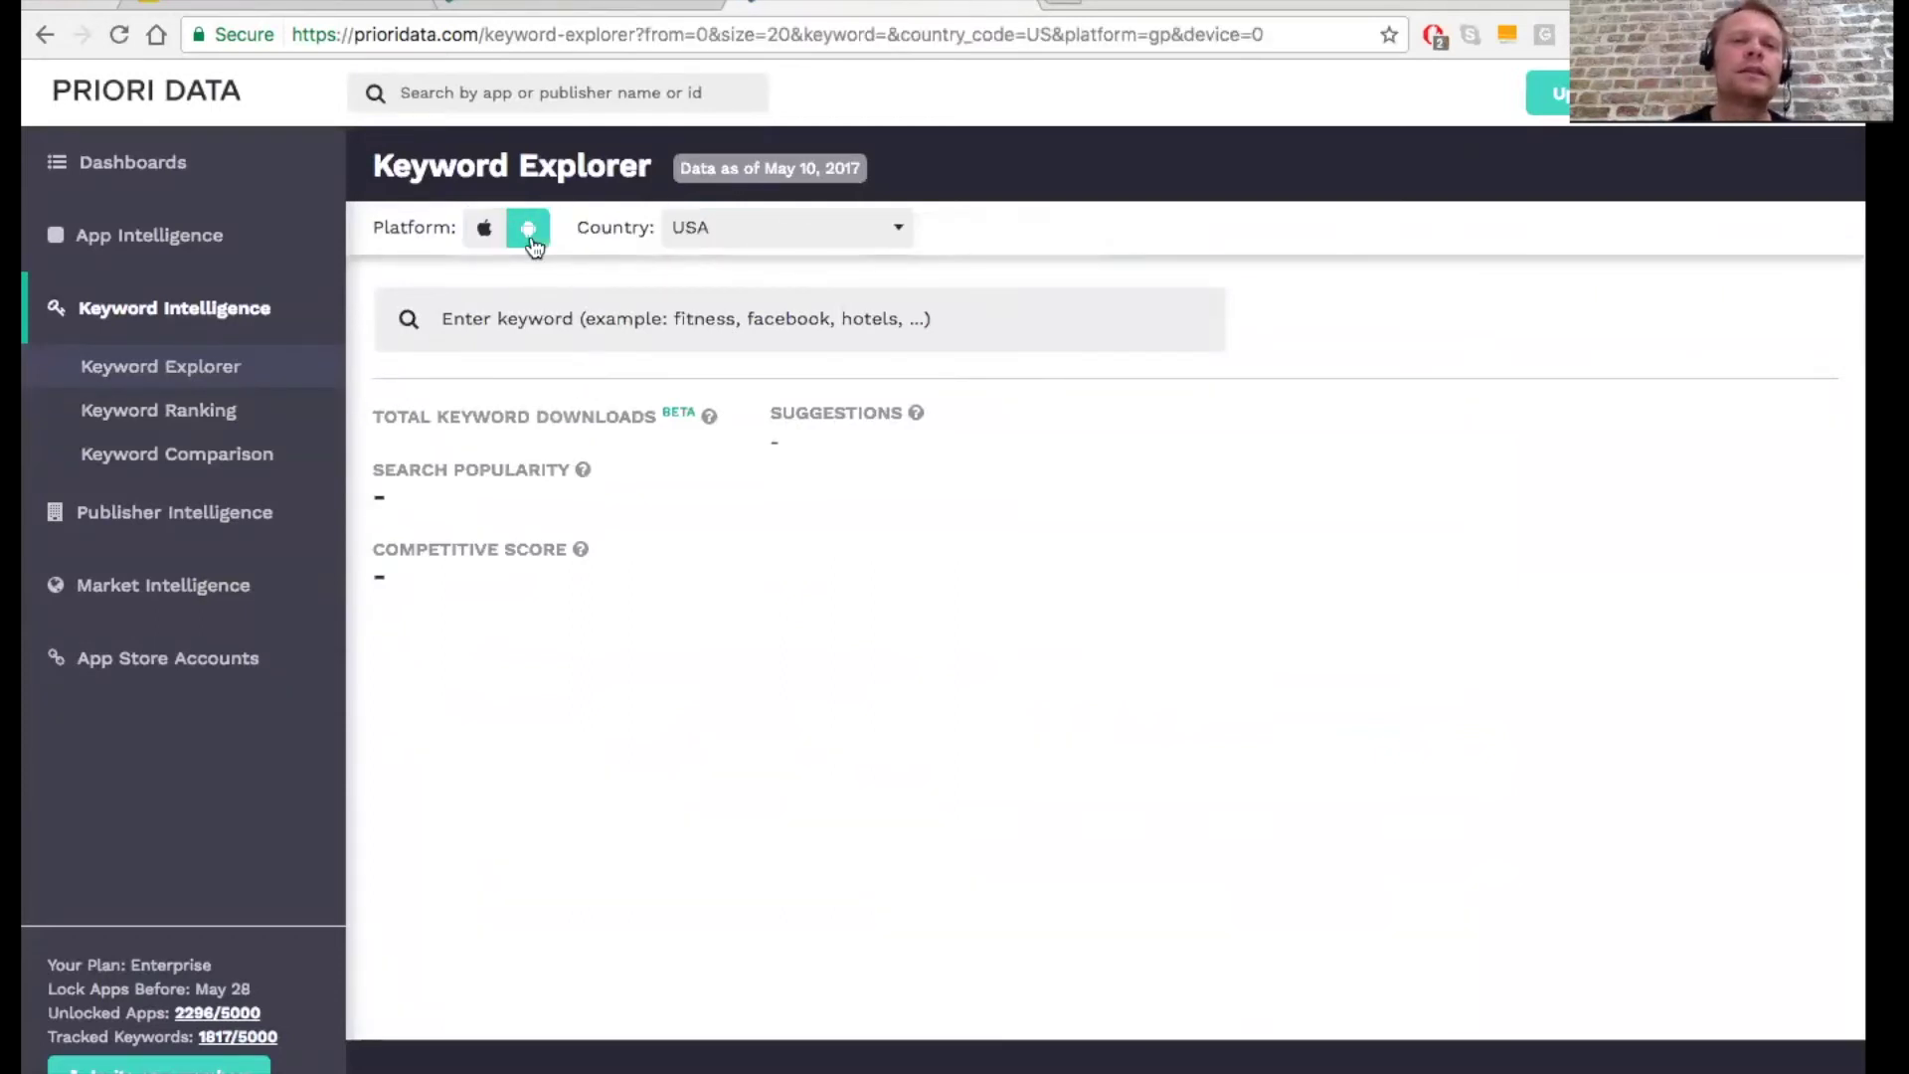
click(477, 315)
text(soccer)
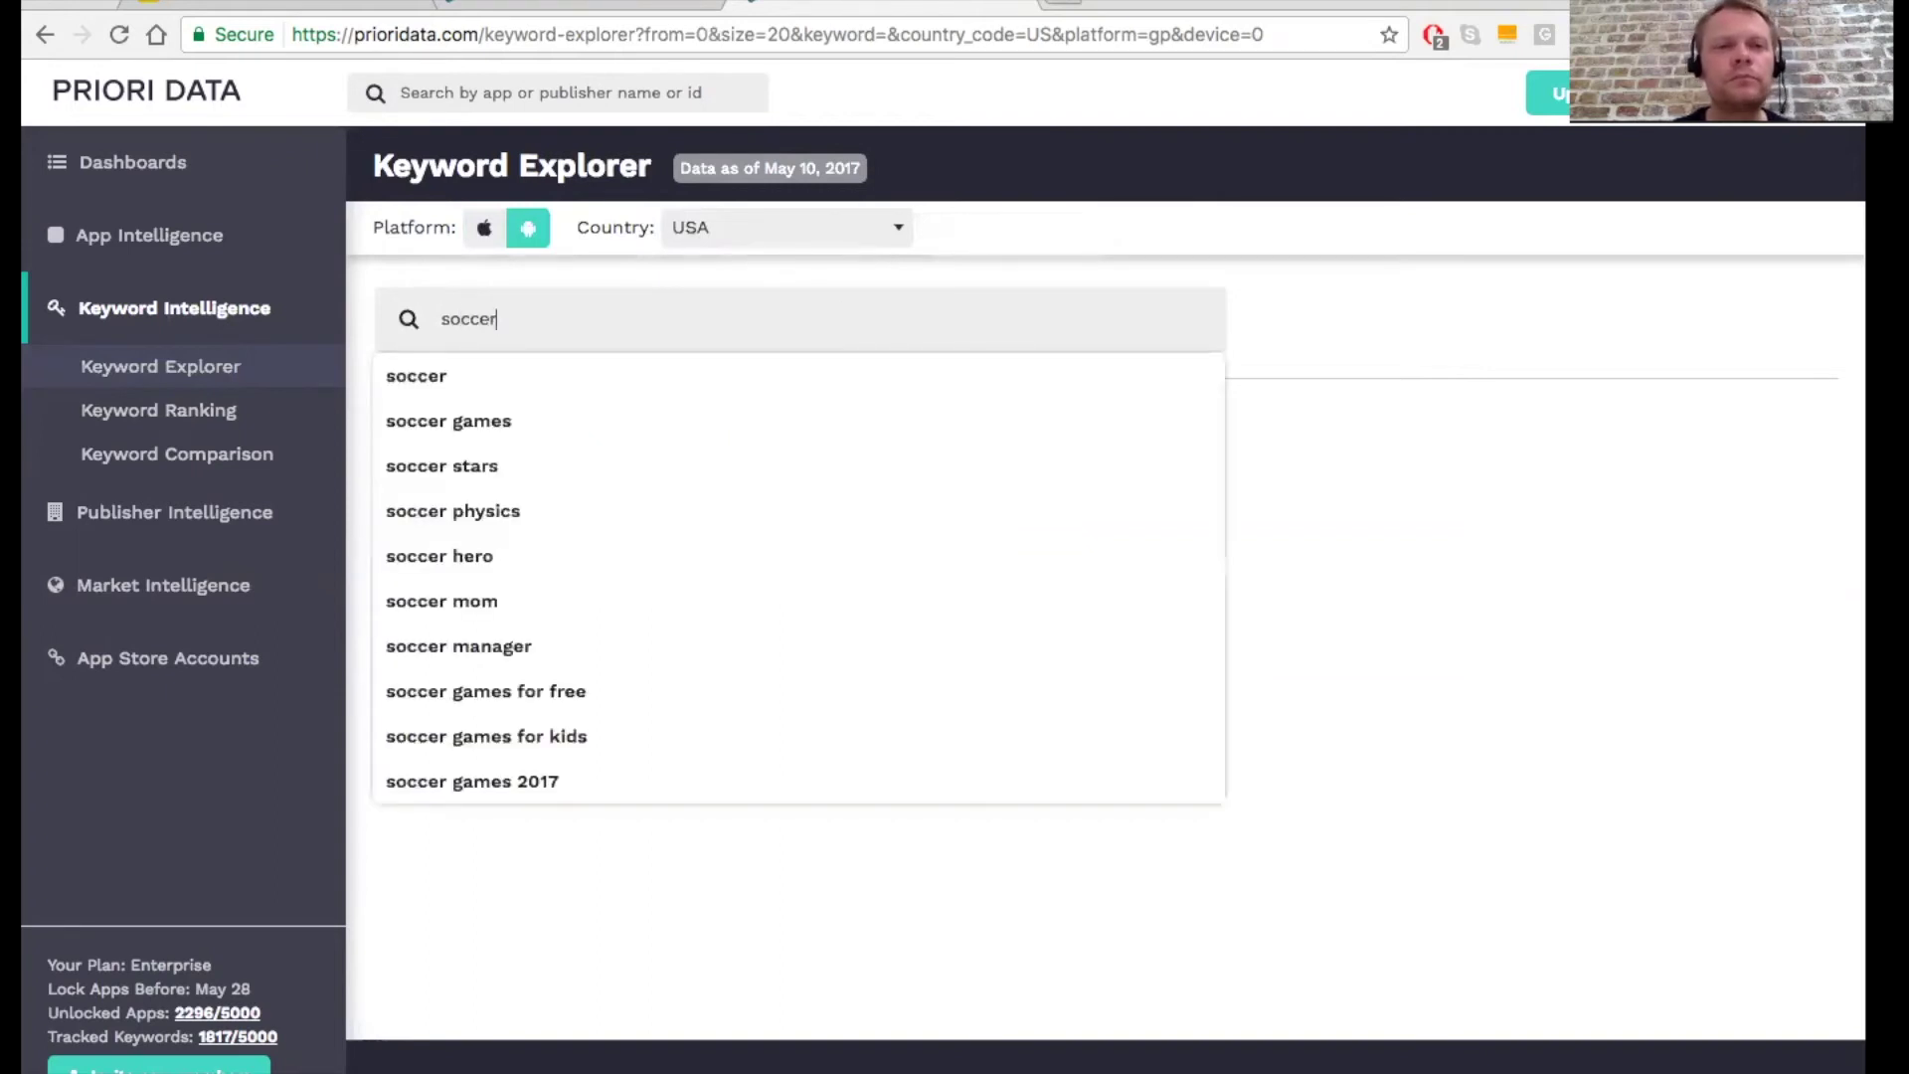
click(415, 373)
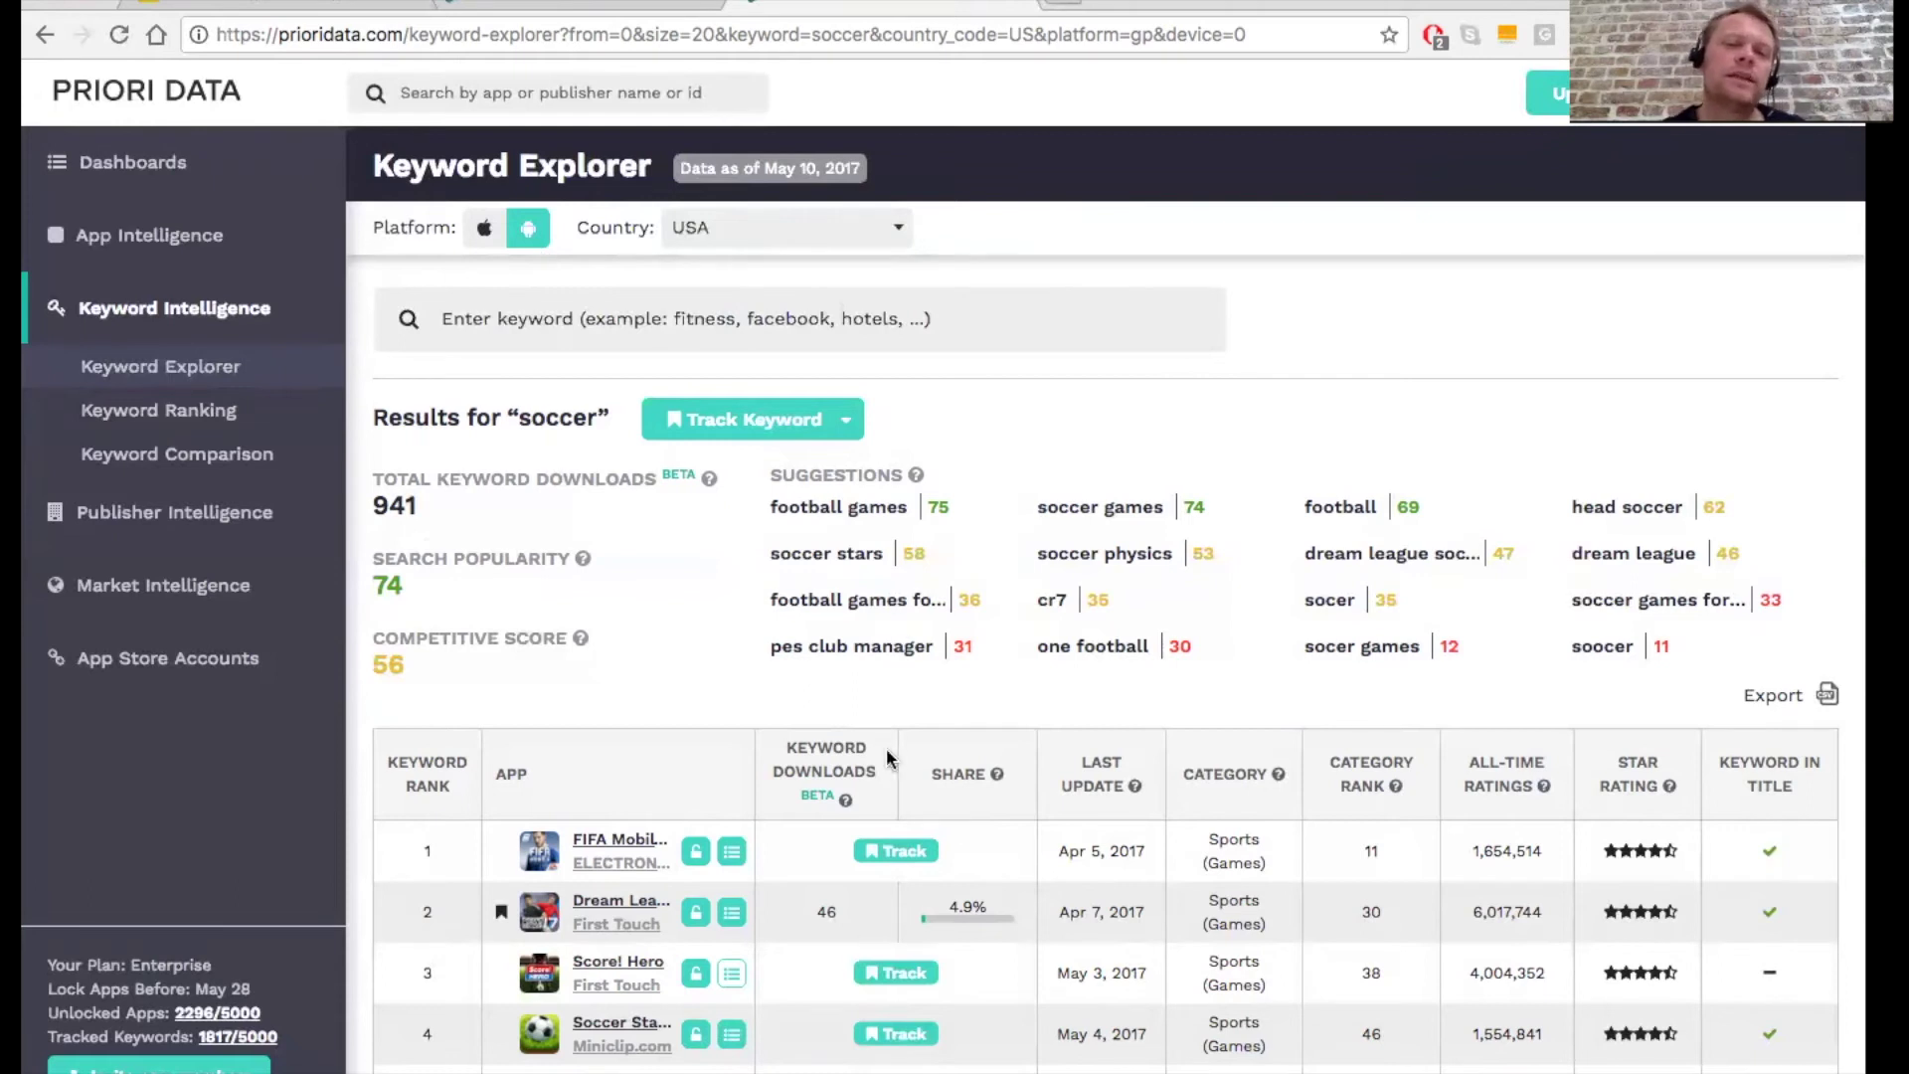
Step: Open the Electronic Arts publisher profile from the soccer keyword results and sort its portfolio by first tracked date, oldest first
scroll(875, 755, down, 8)
scroll(875, 755, up, 6)
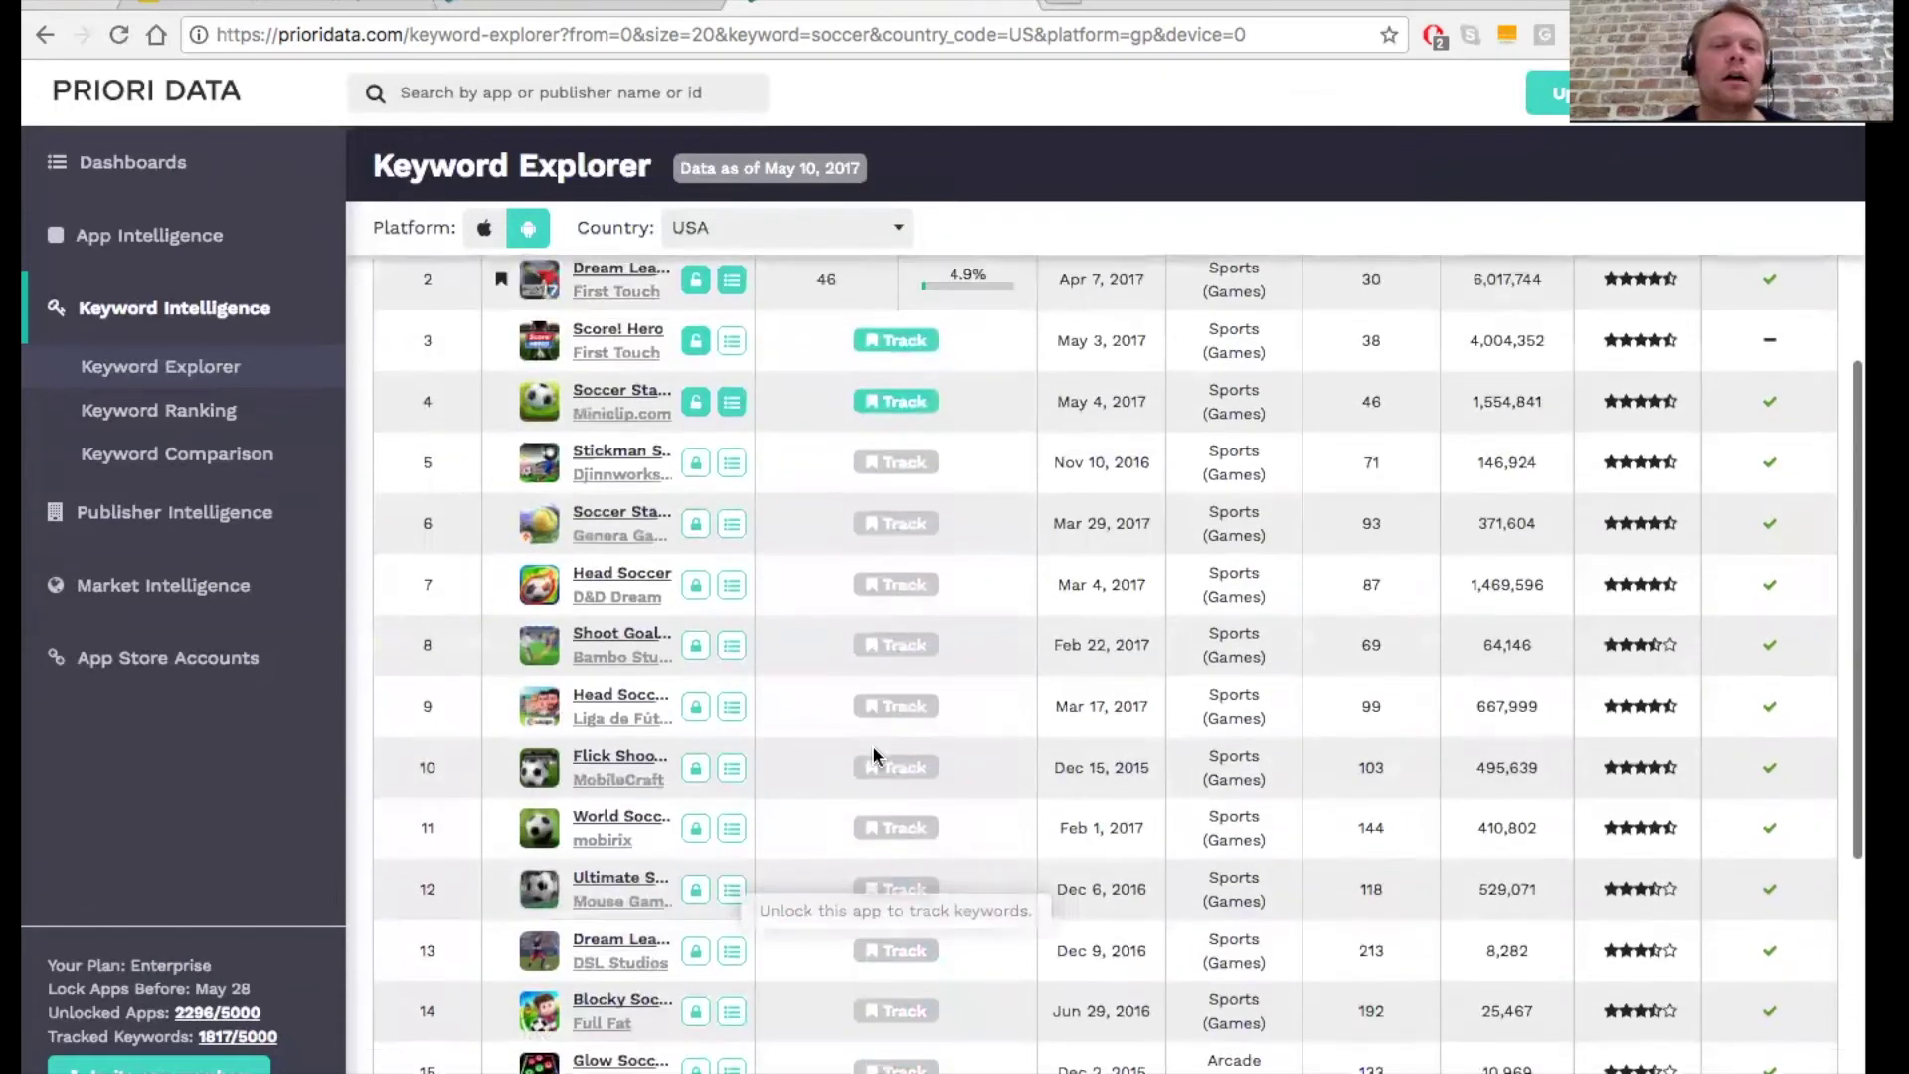
scroll(875, 756, up, 2)
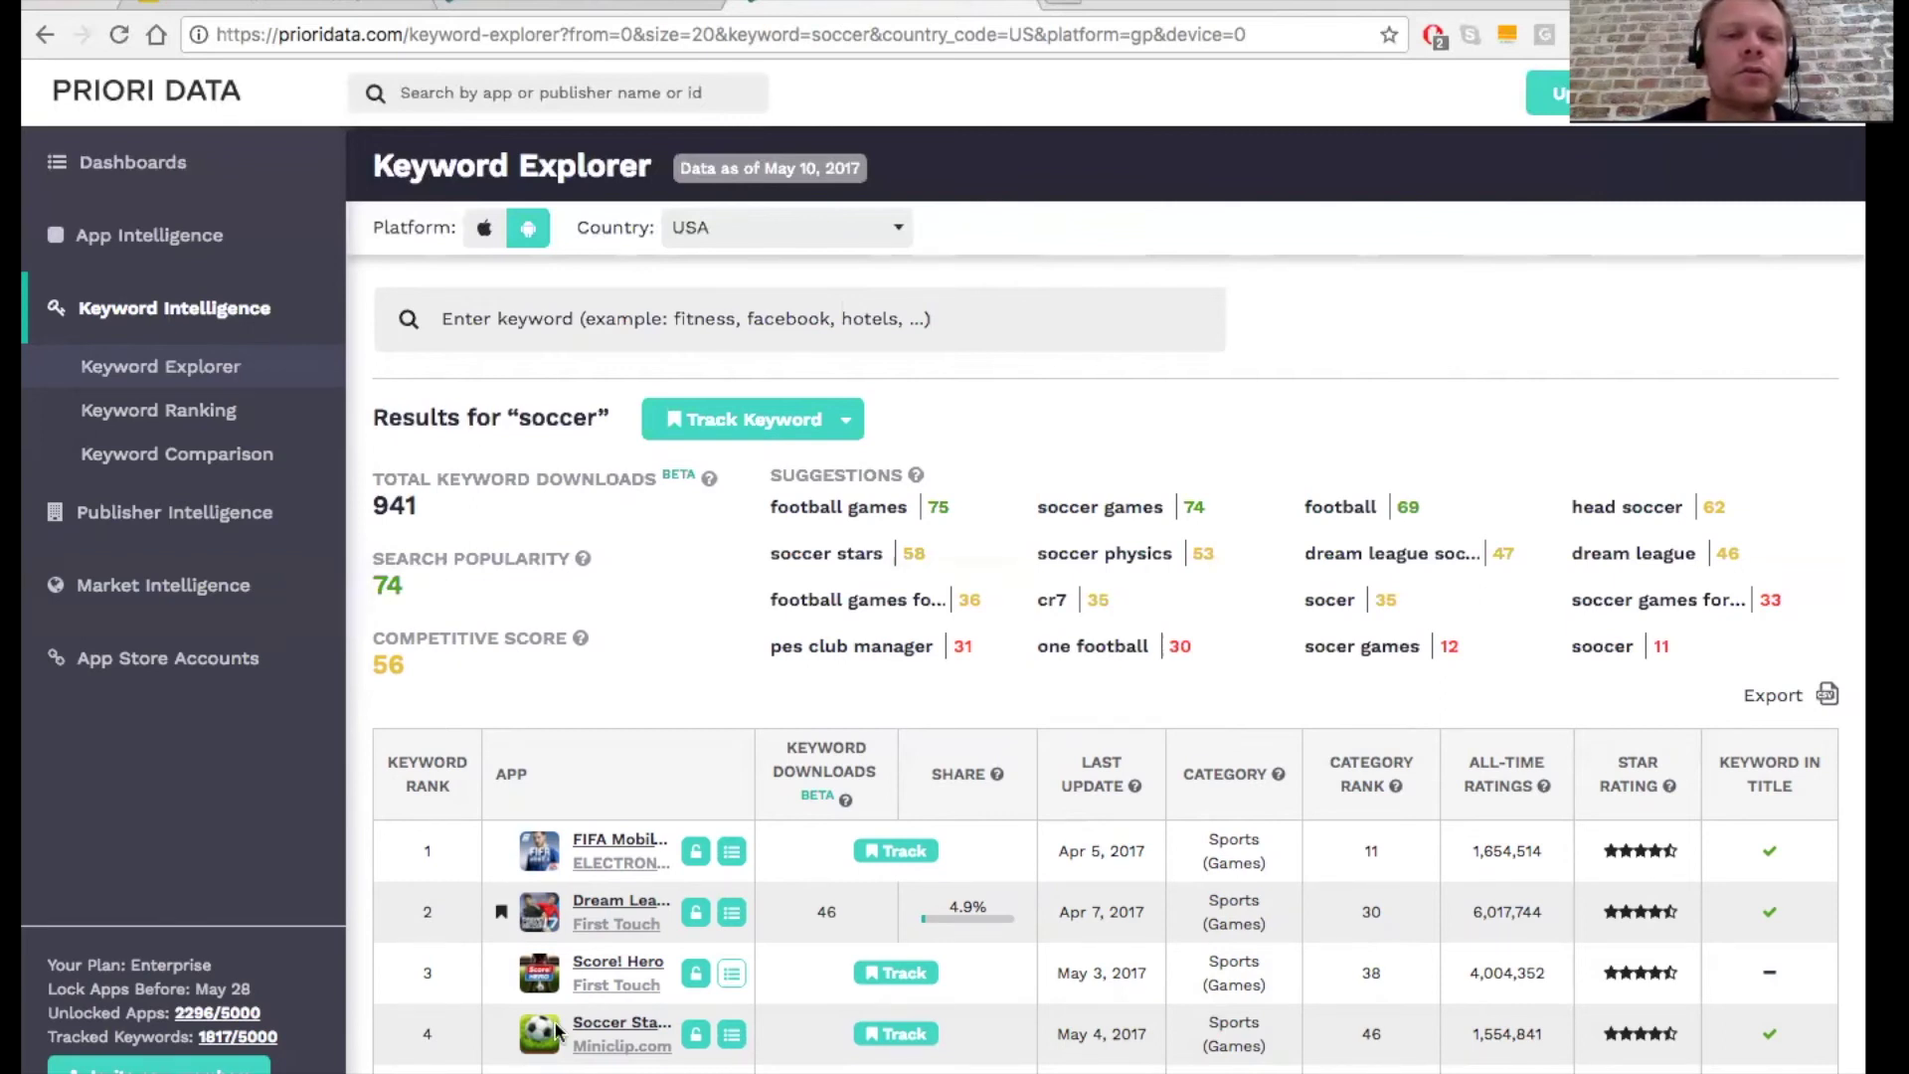
click(621, 862)
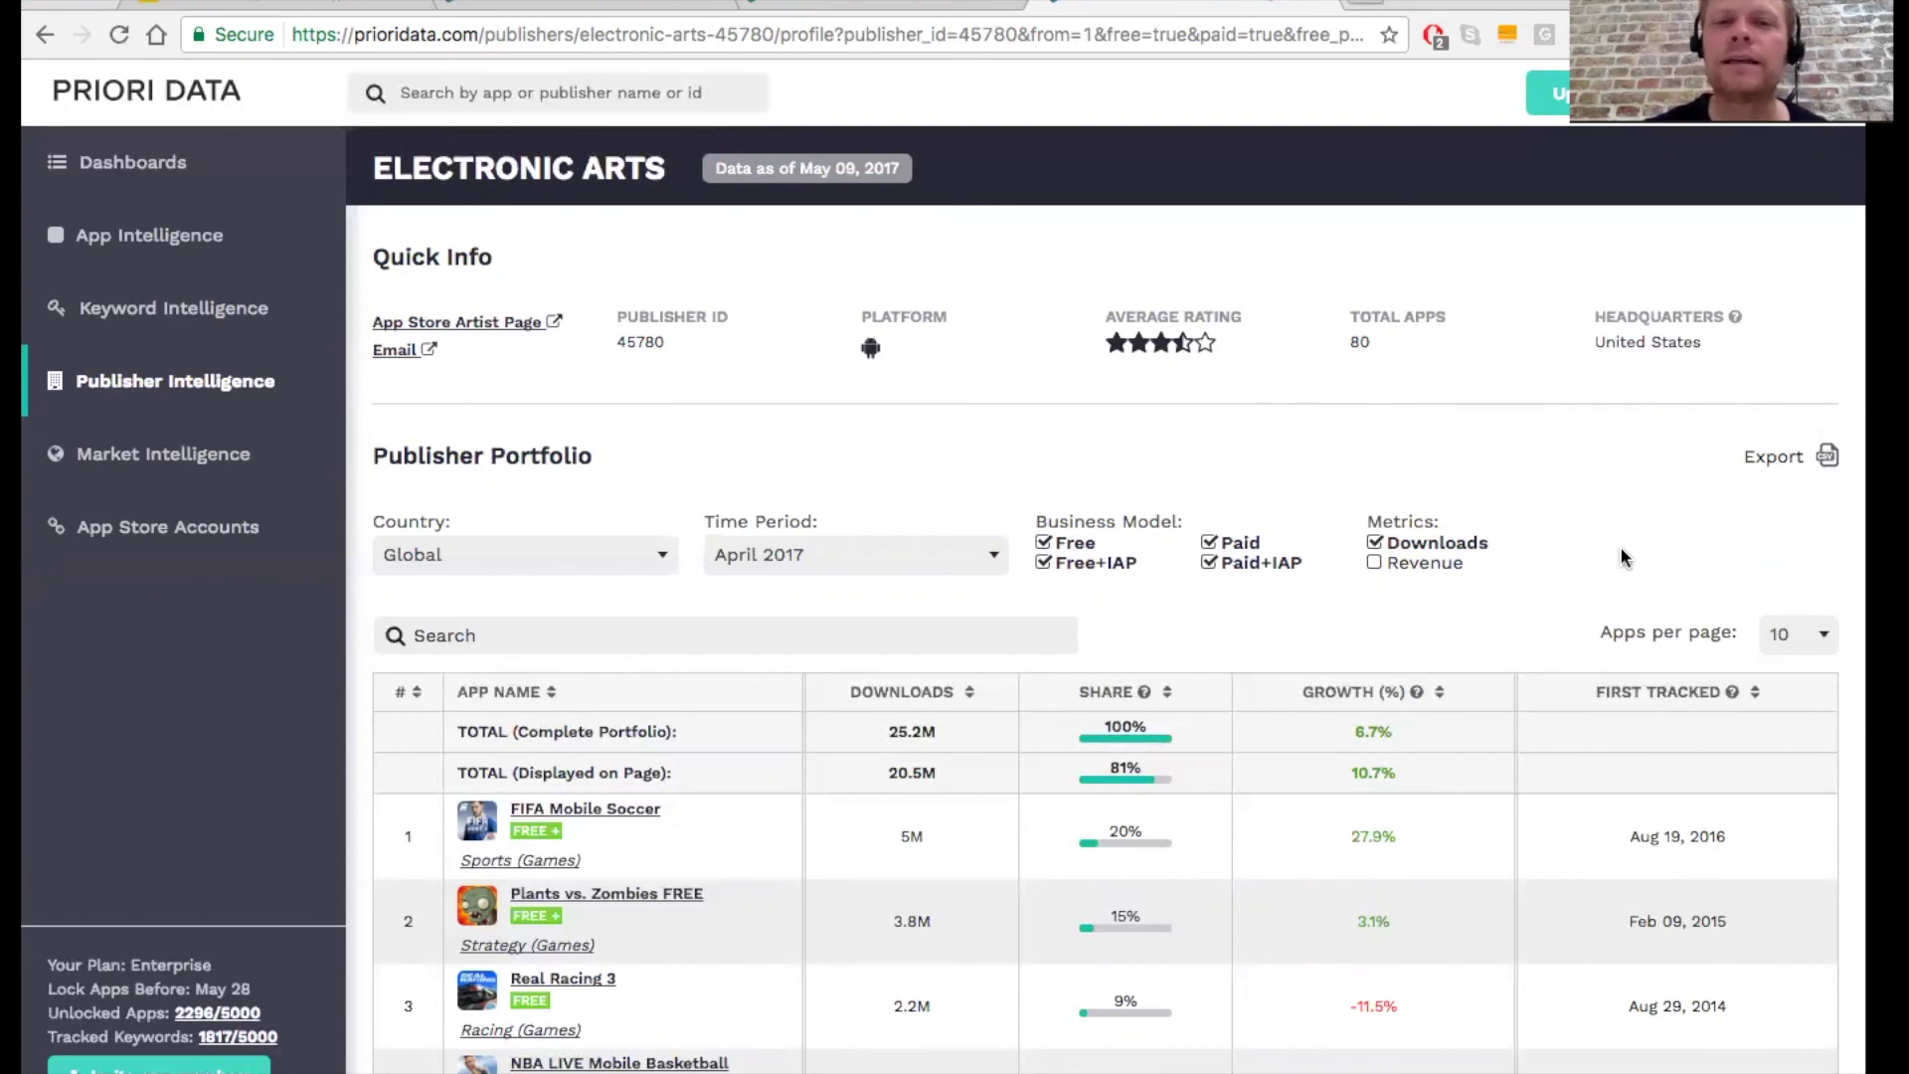
scroll(1623, 558, down, 1)
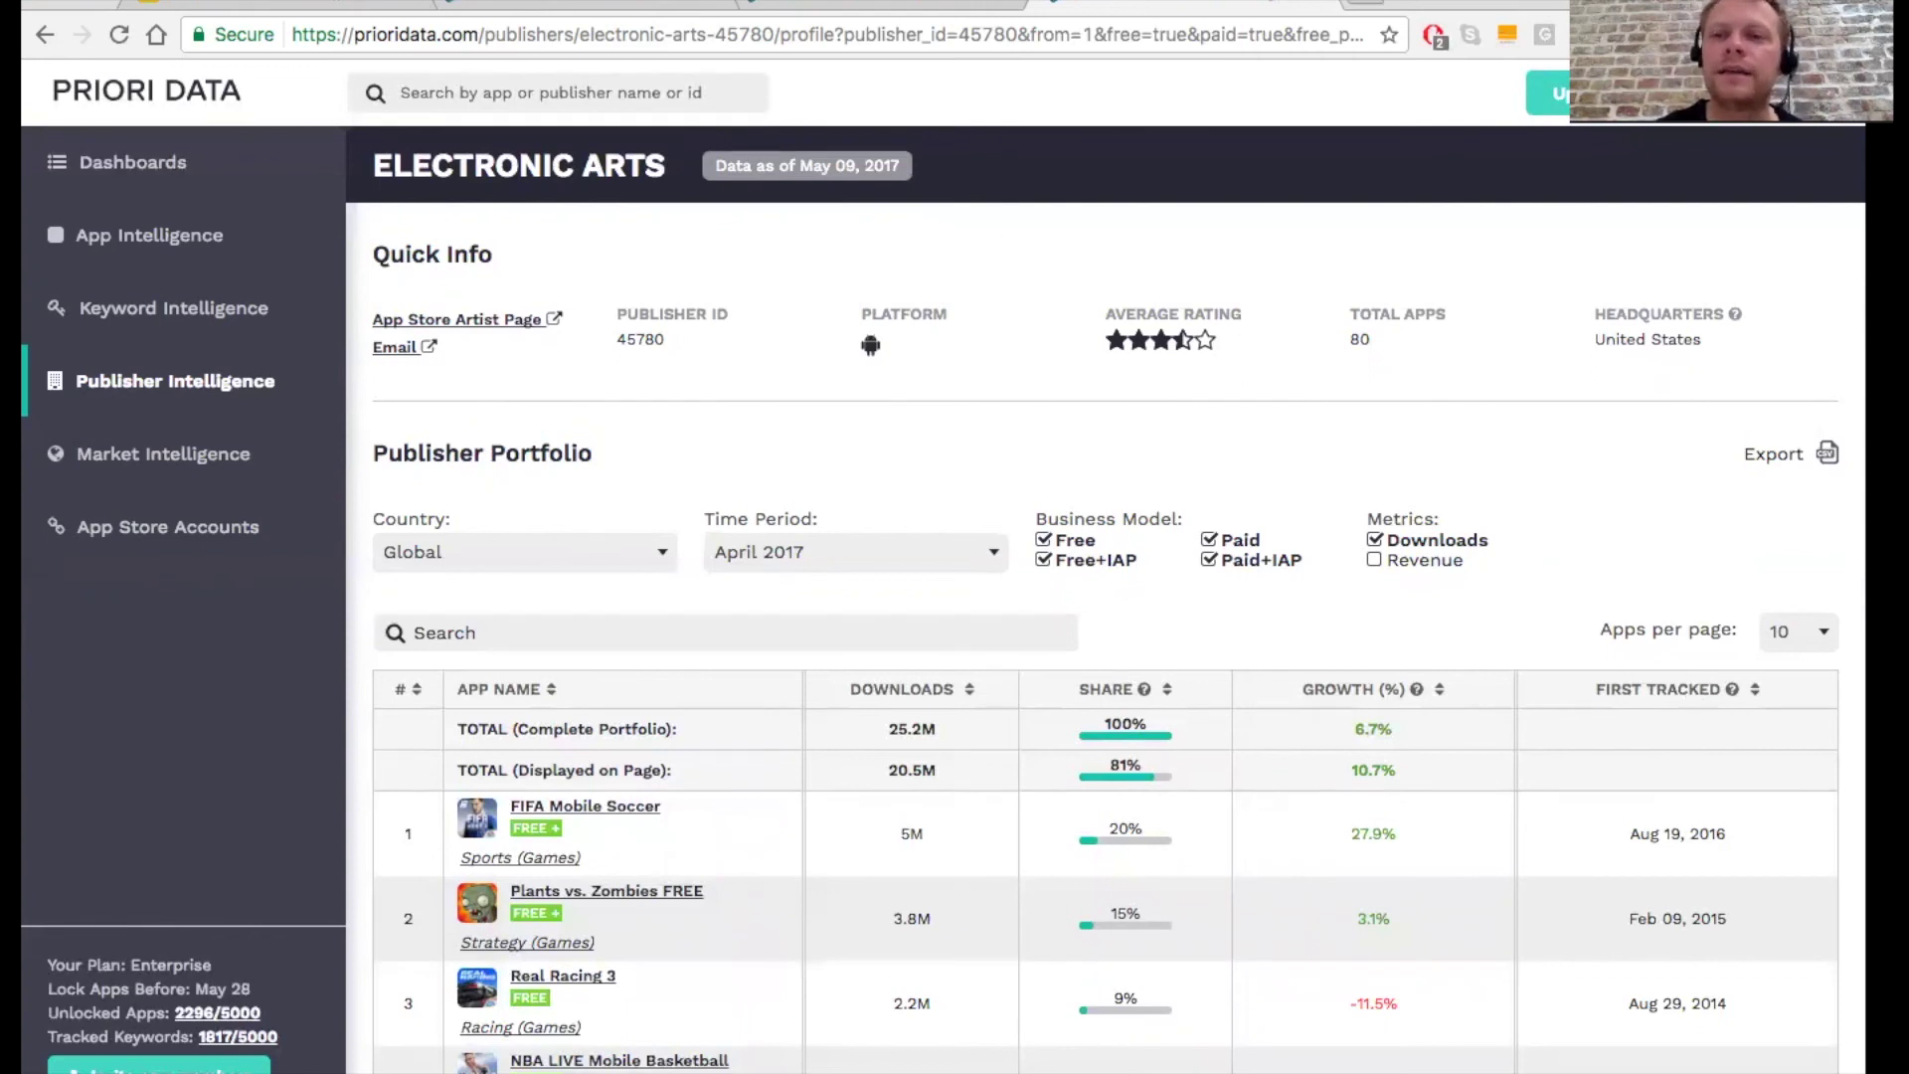
click(1654, 696)
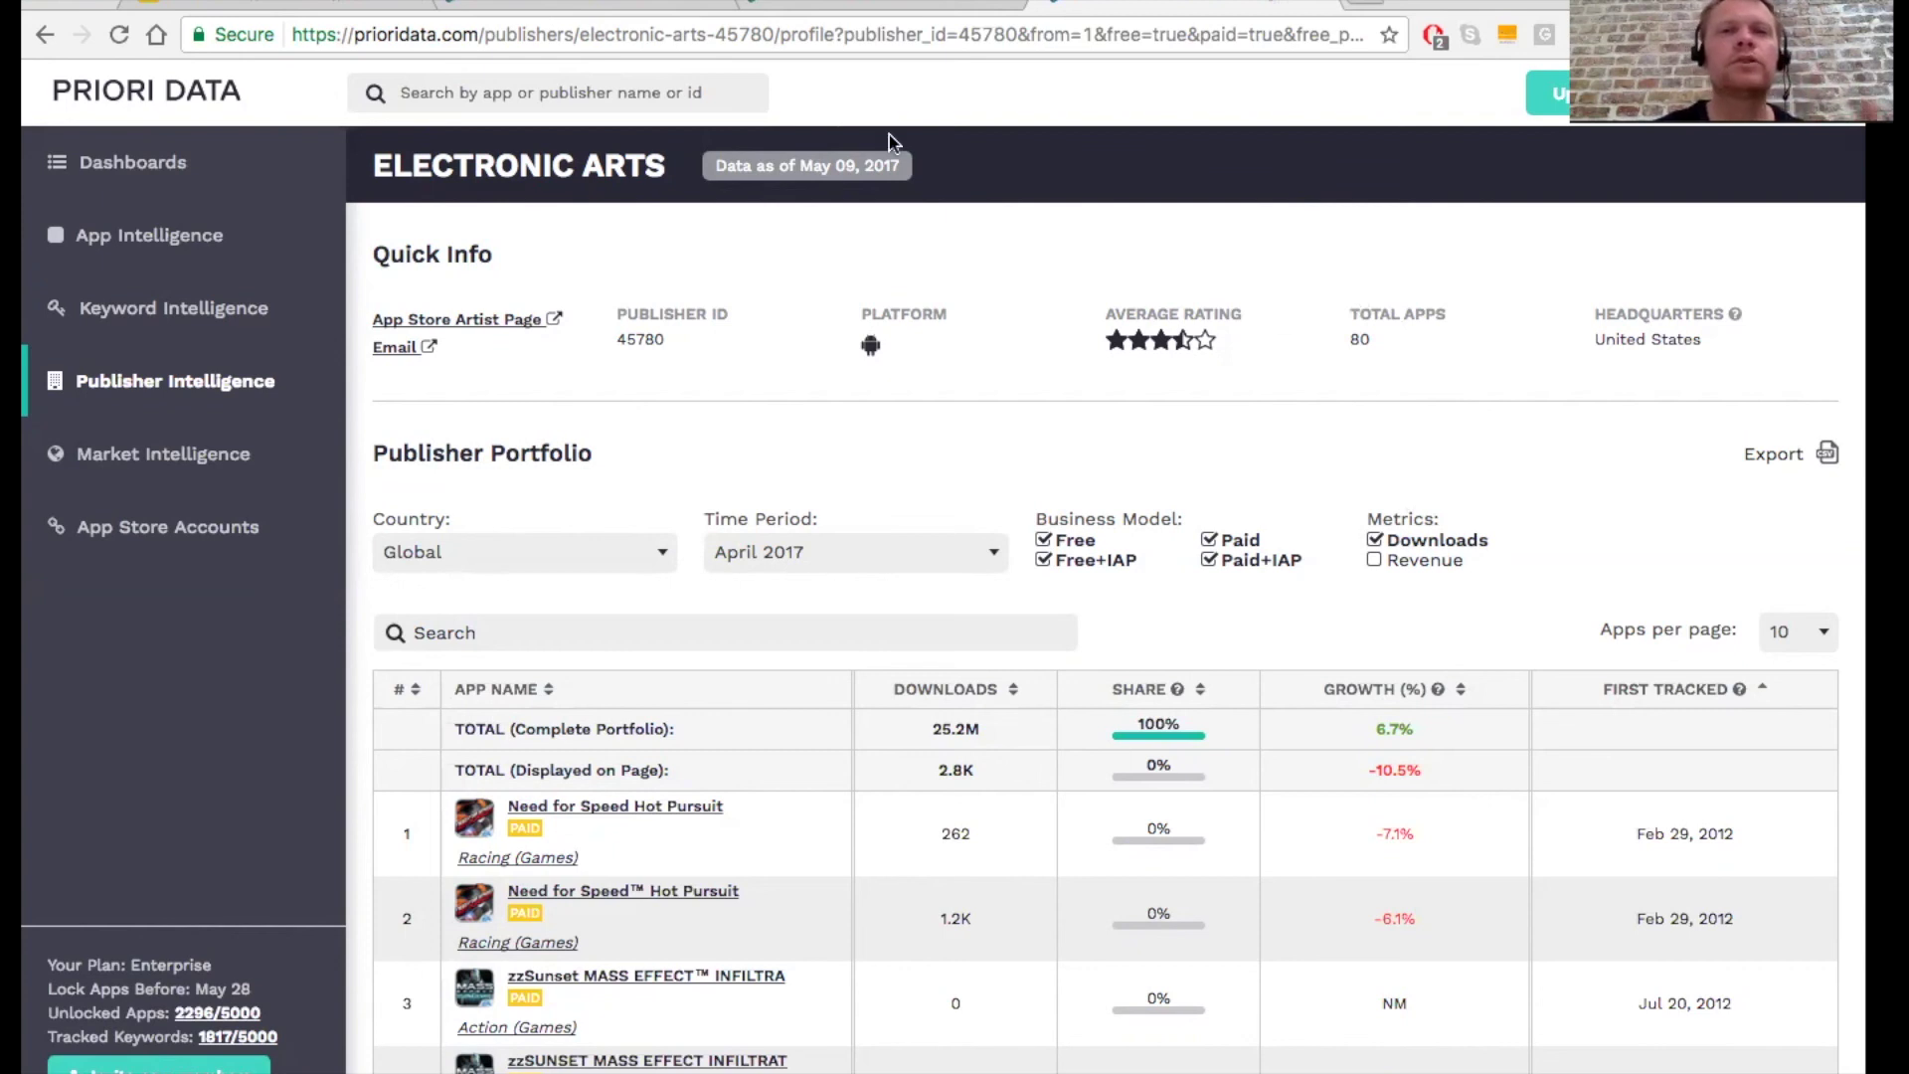
Step: Open a new custom markets report and show its results by publisher
click(143, 461)
click(208, 563)
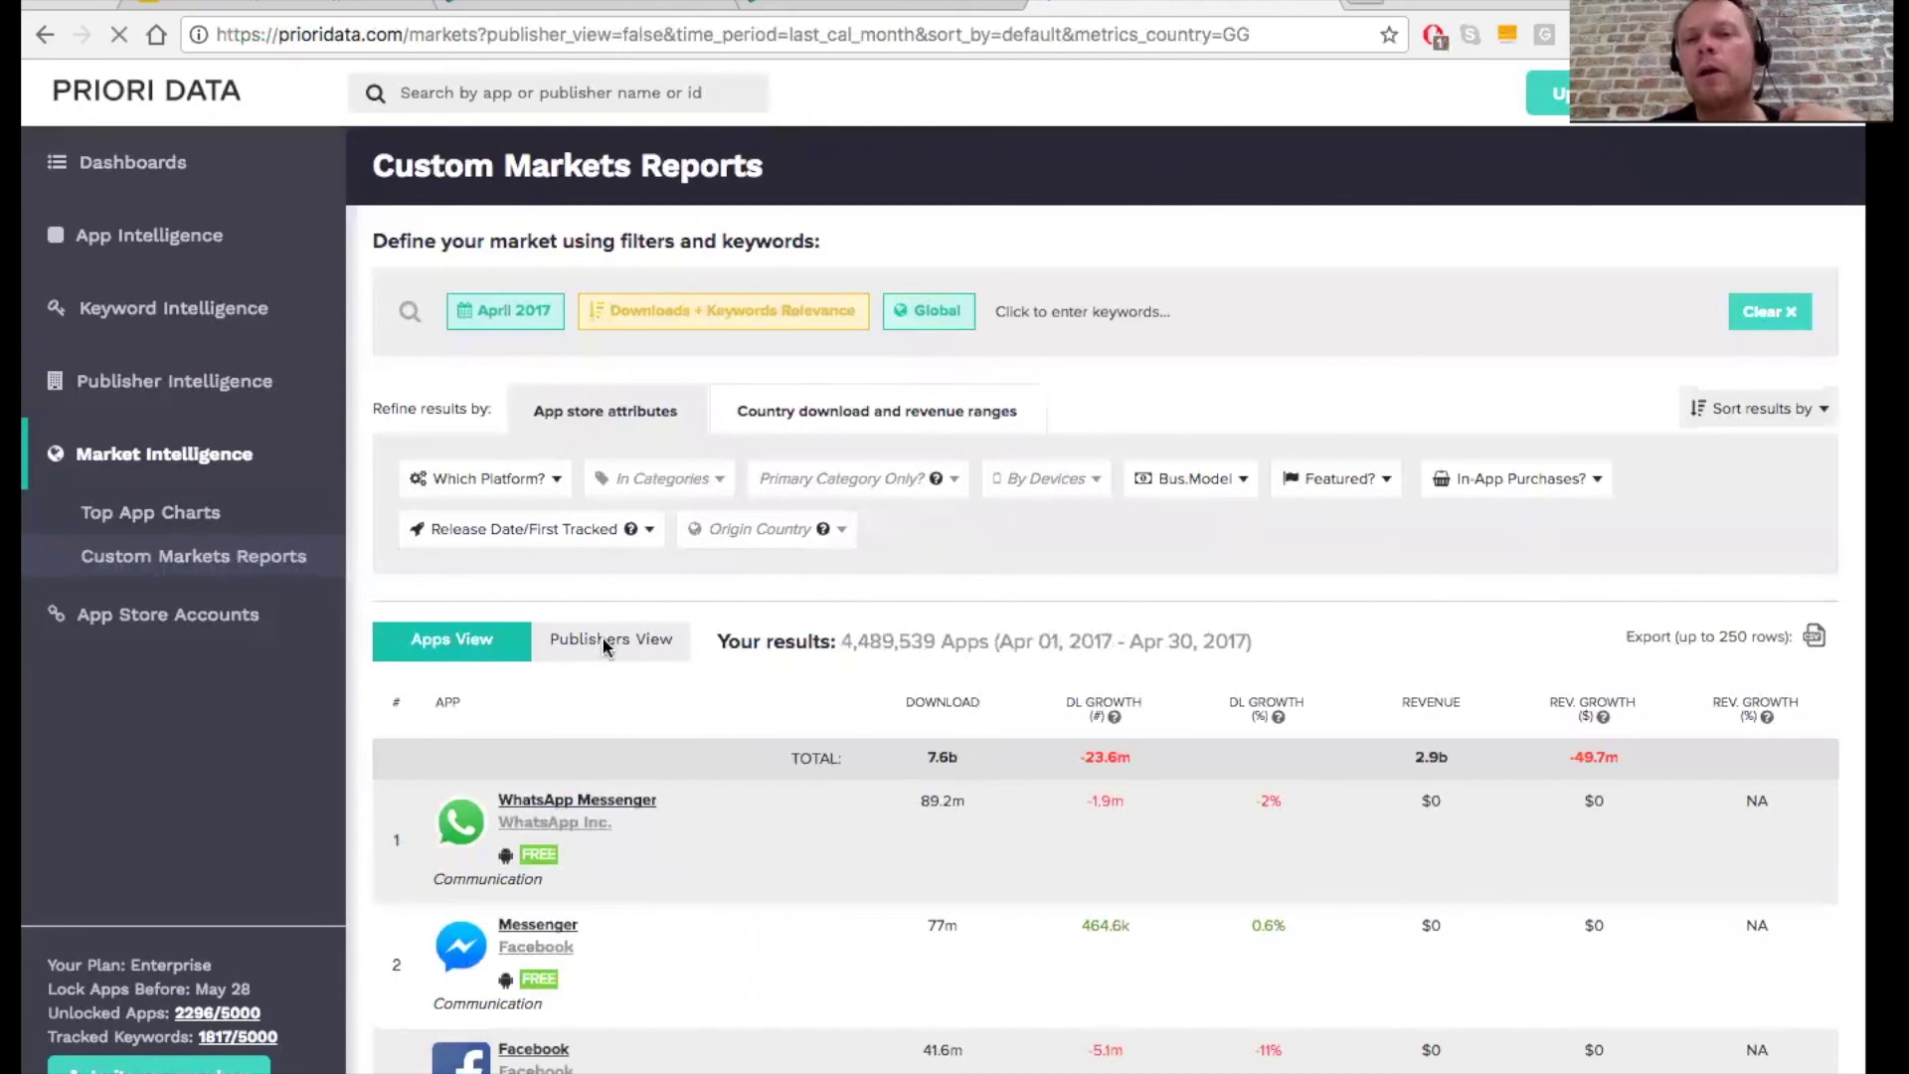
click(606, 645)
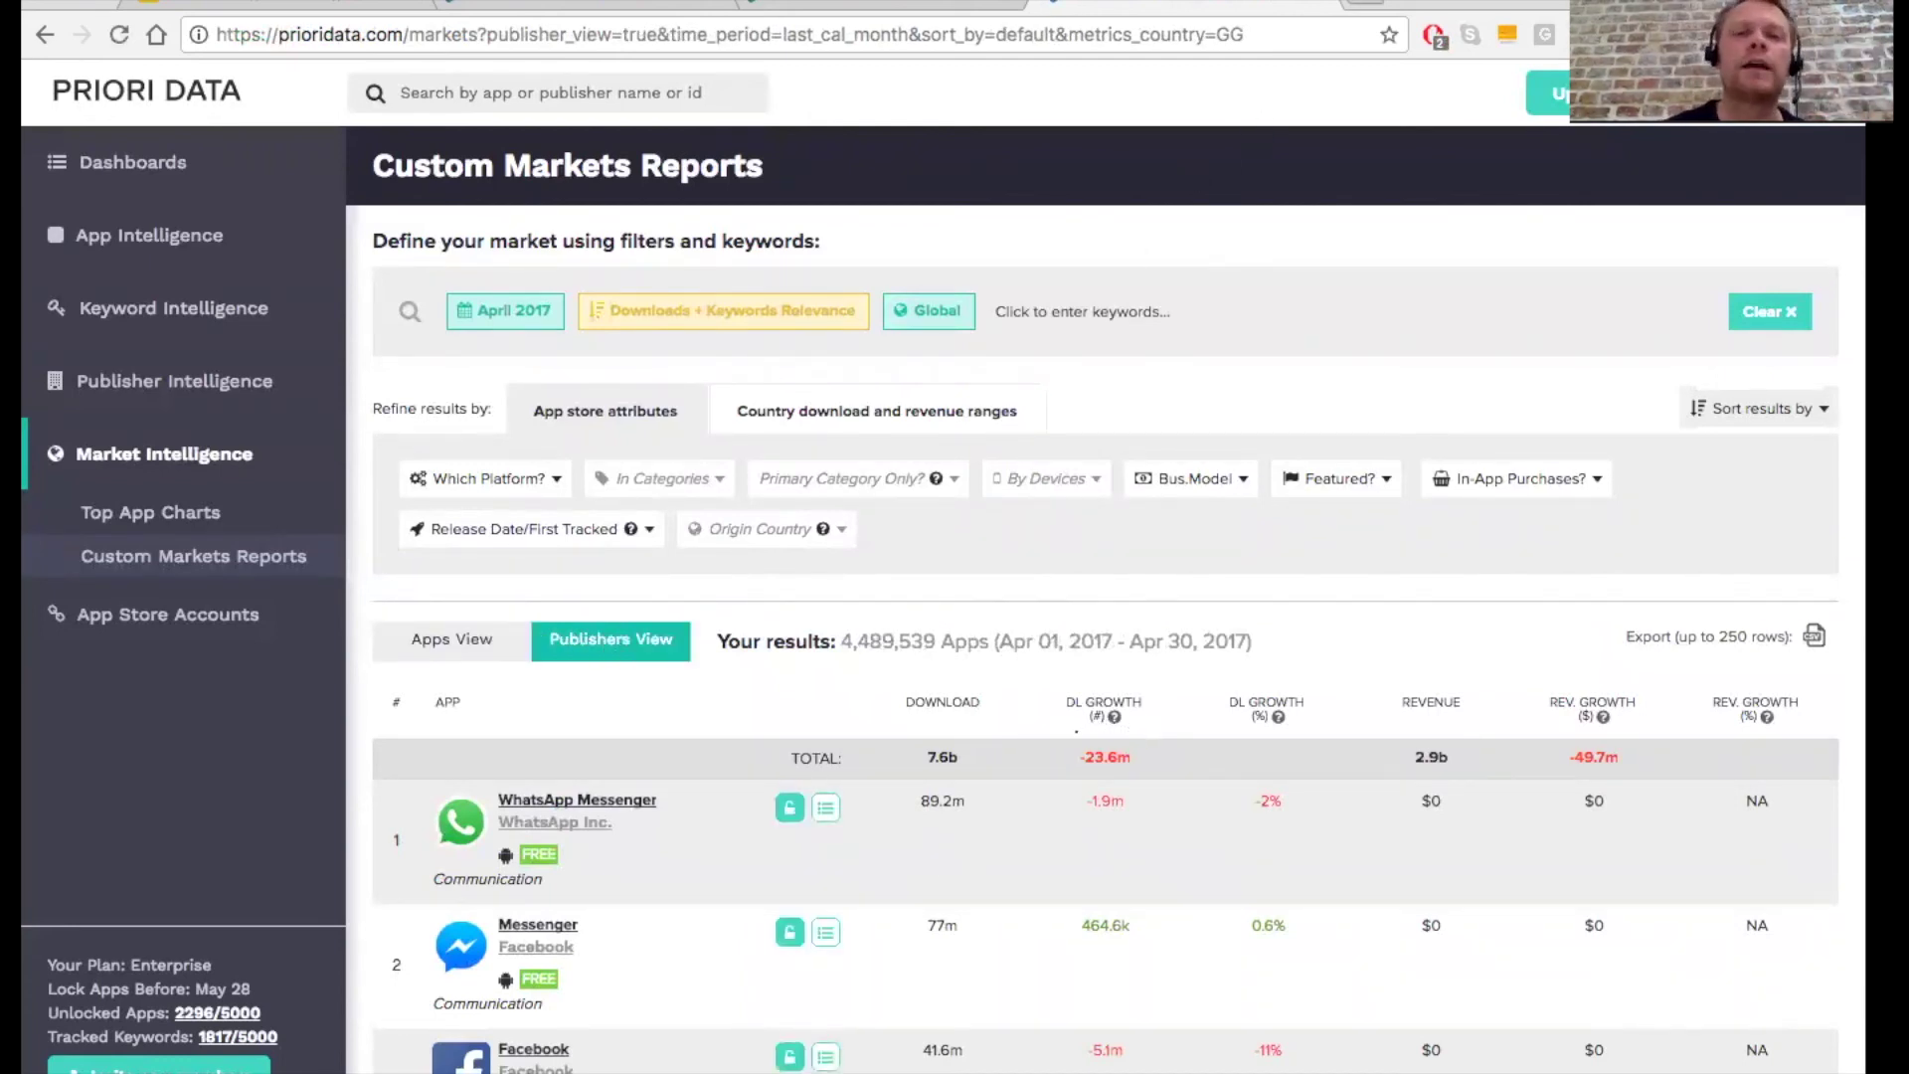
Step: Filter the publisher report to the Apple App Store platform and the Education category
click(485, 480)
click(469, 563)
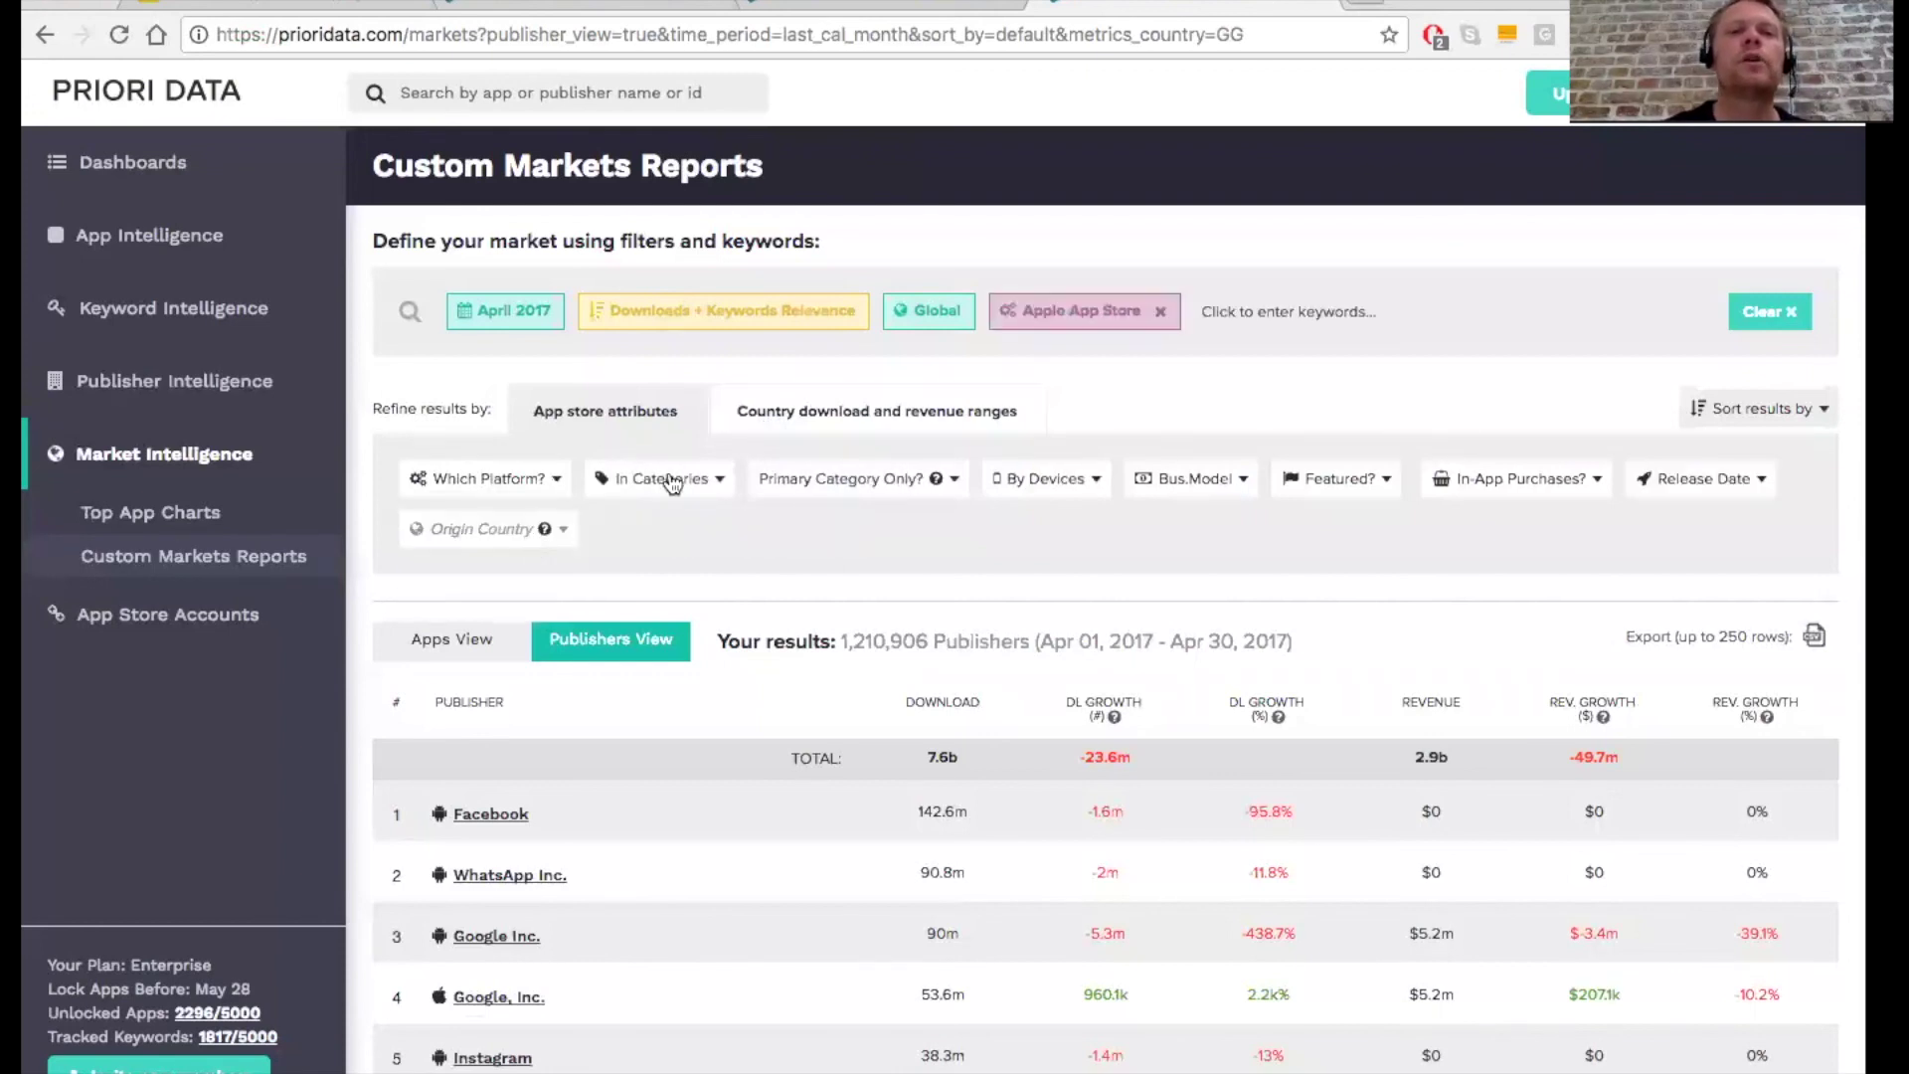
click(673, 484)
click(647, 771)
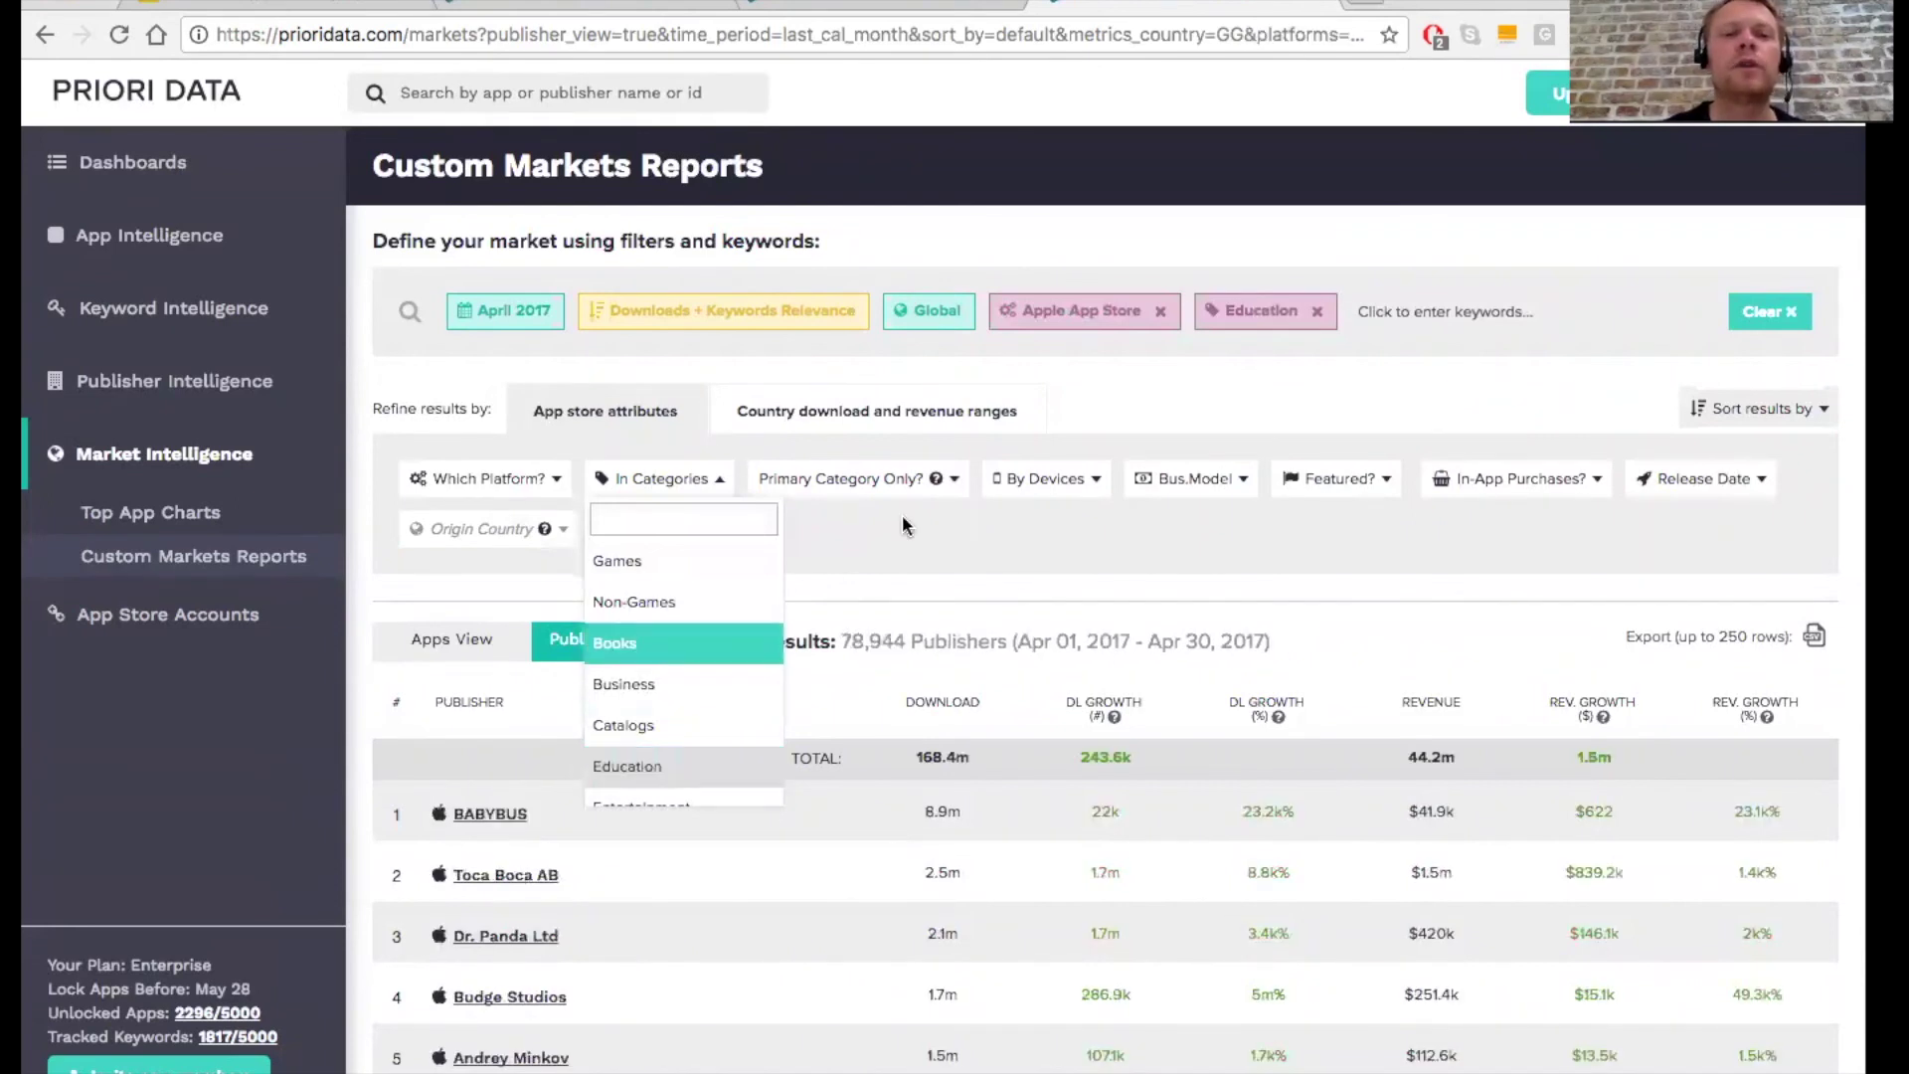
Step: Remove the Apple App Store and Education filters from the publisher report and filter it to the Google Play Store platform instead
click(867, 575)
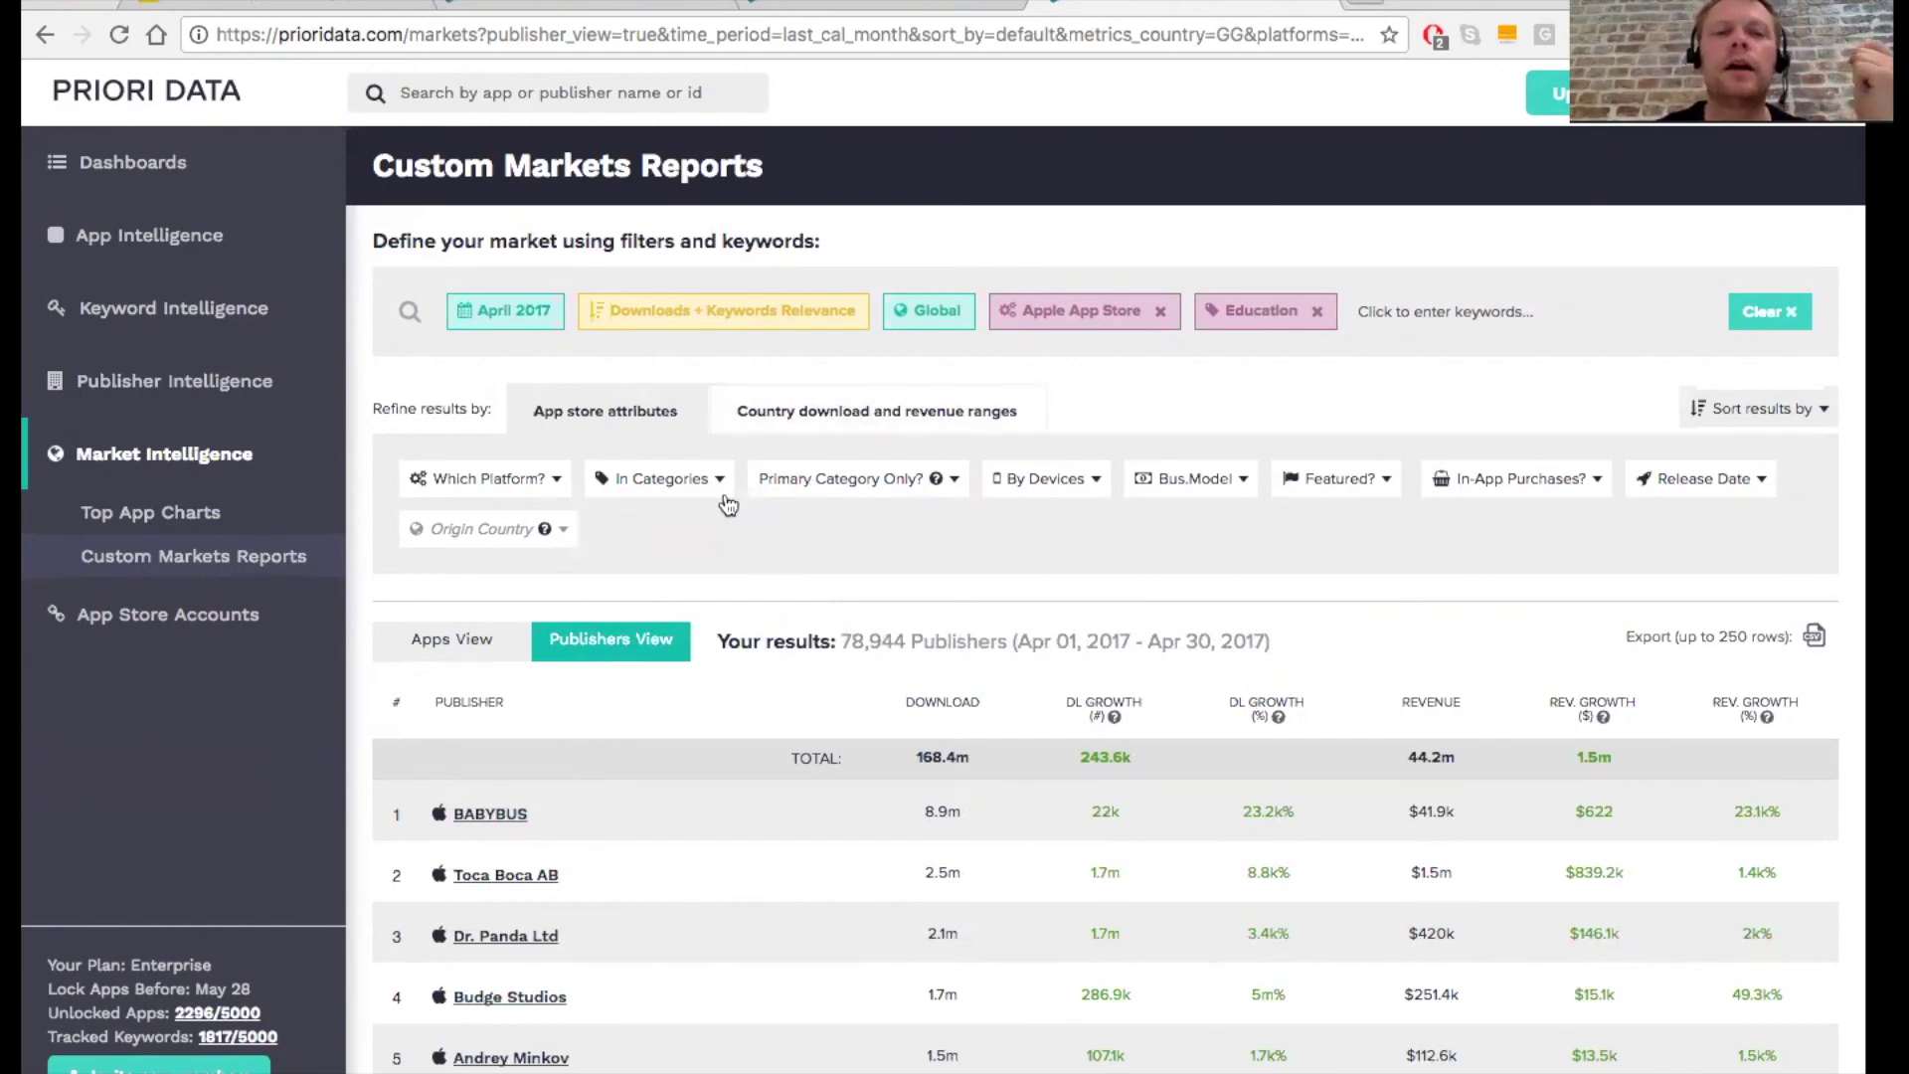
scroll(988, 695, down, 1)
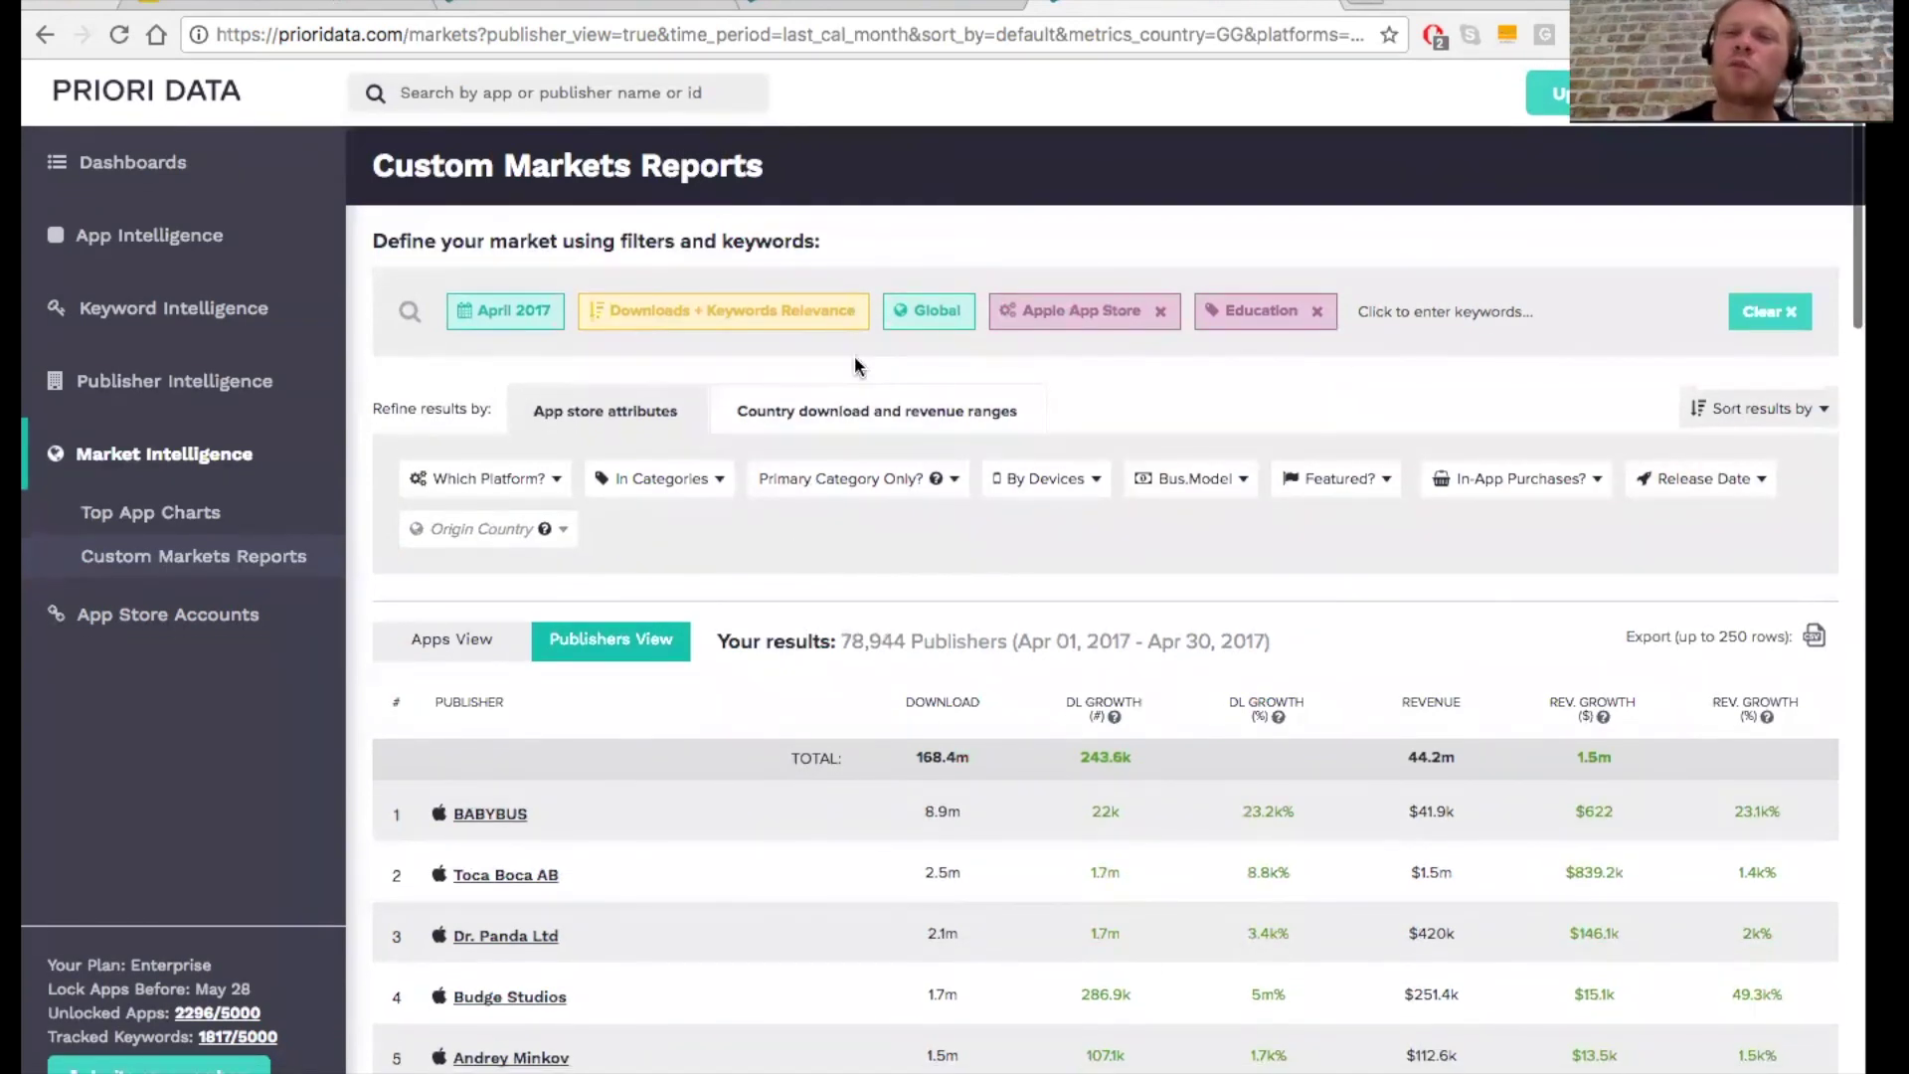
click(1160, 312)
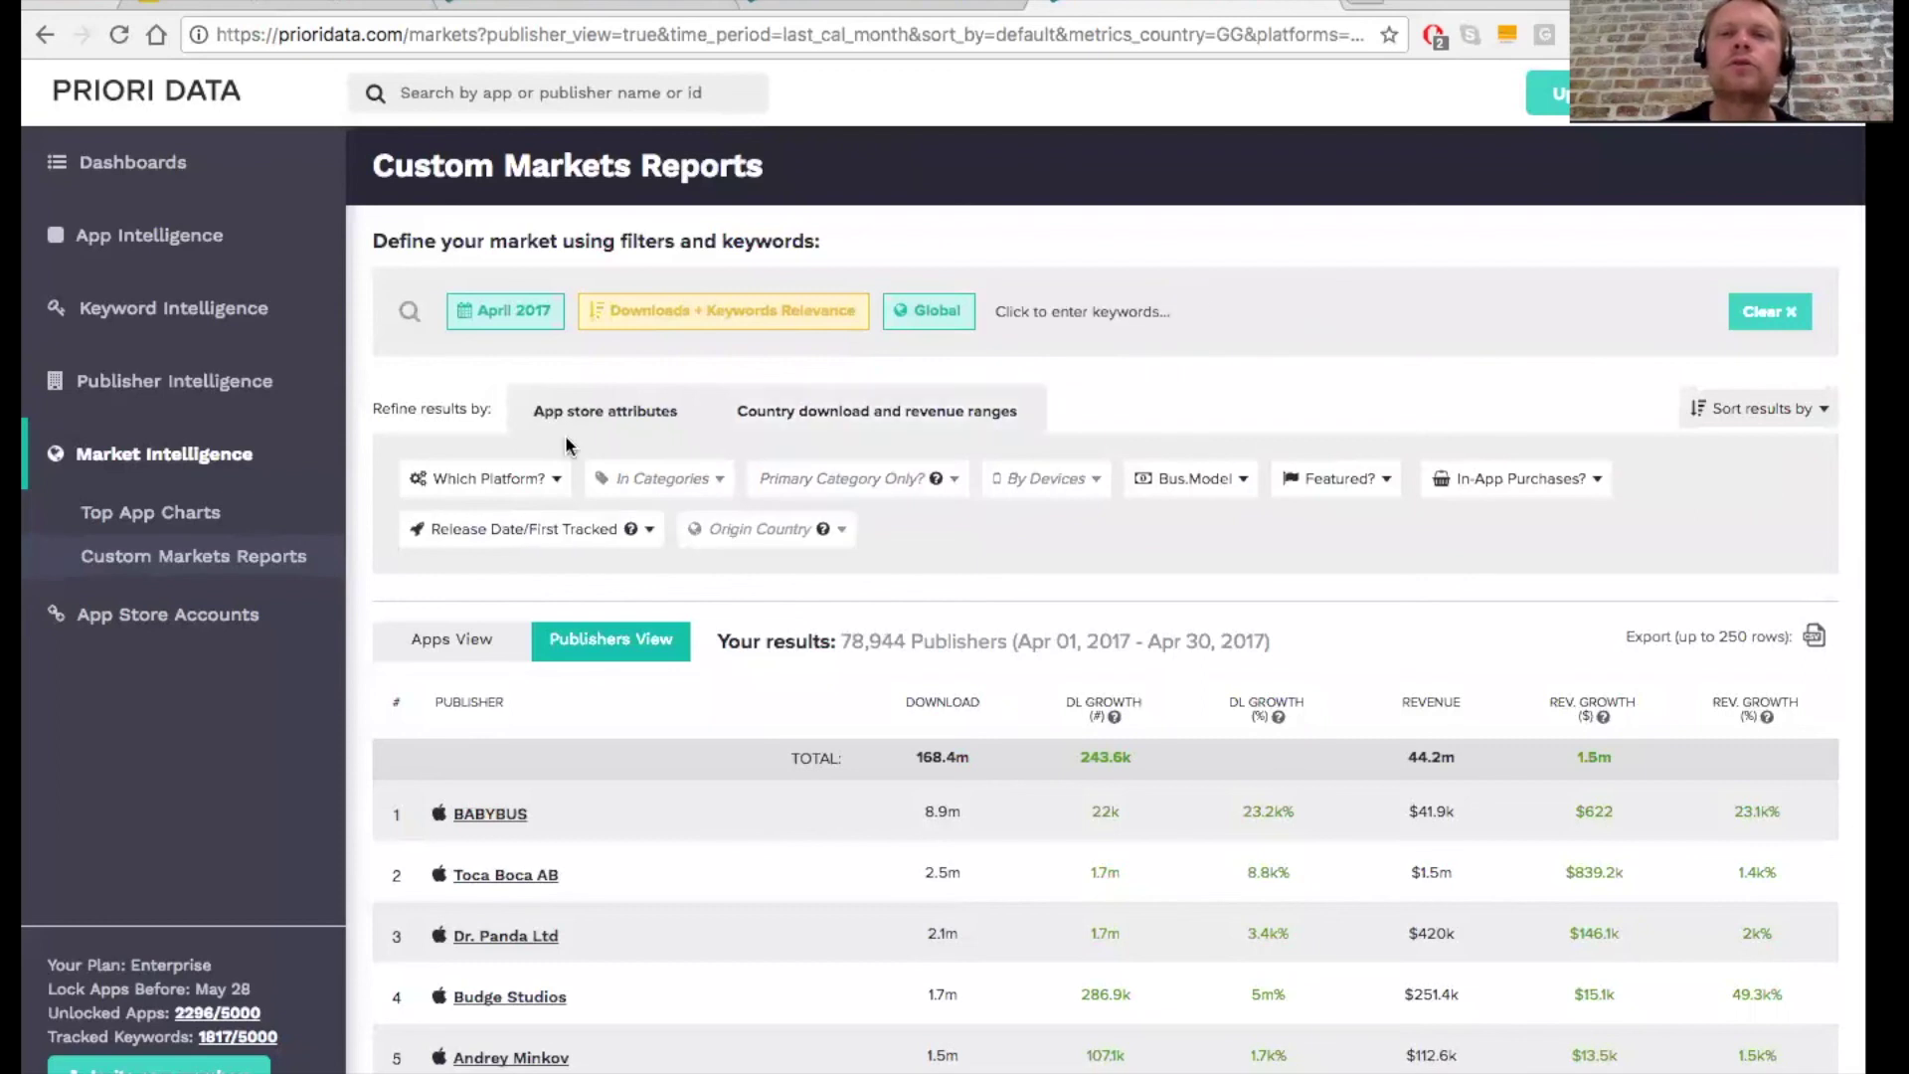
click(495, 480)
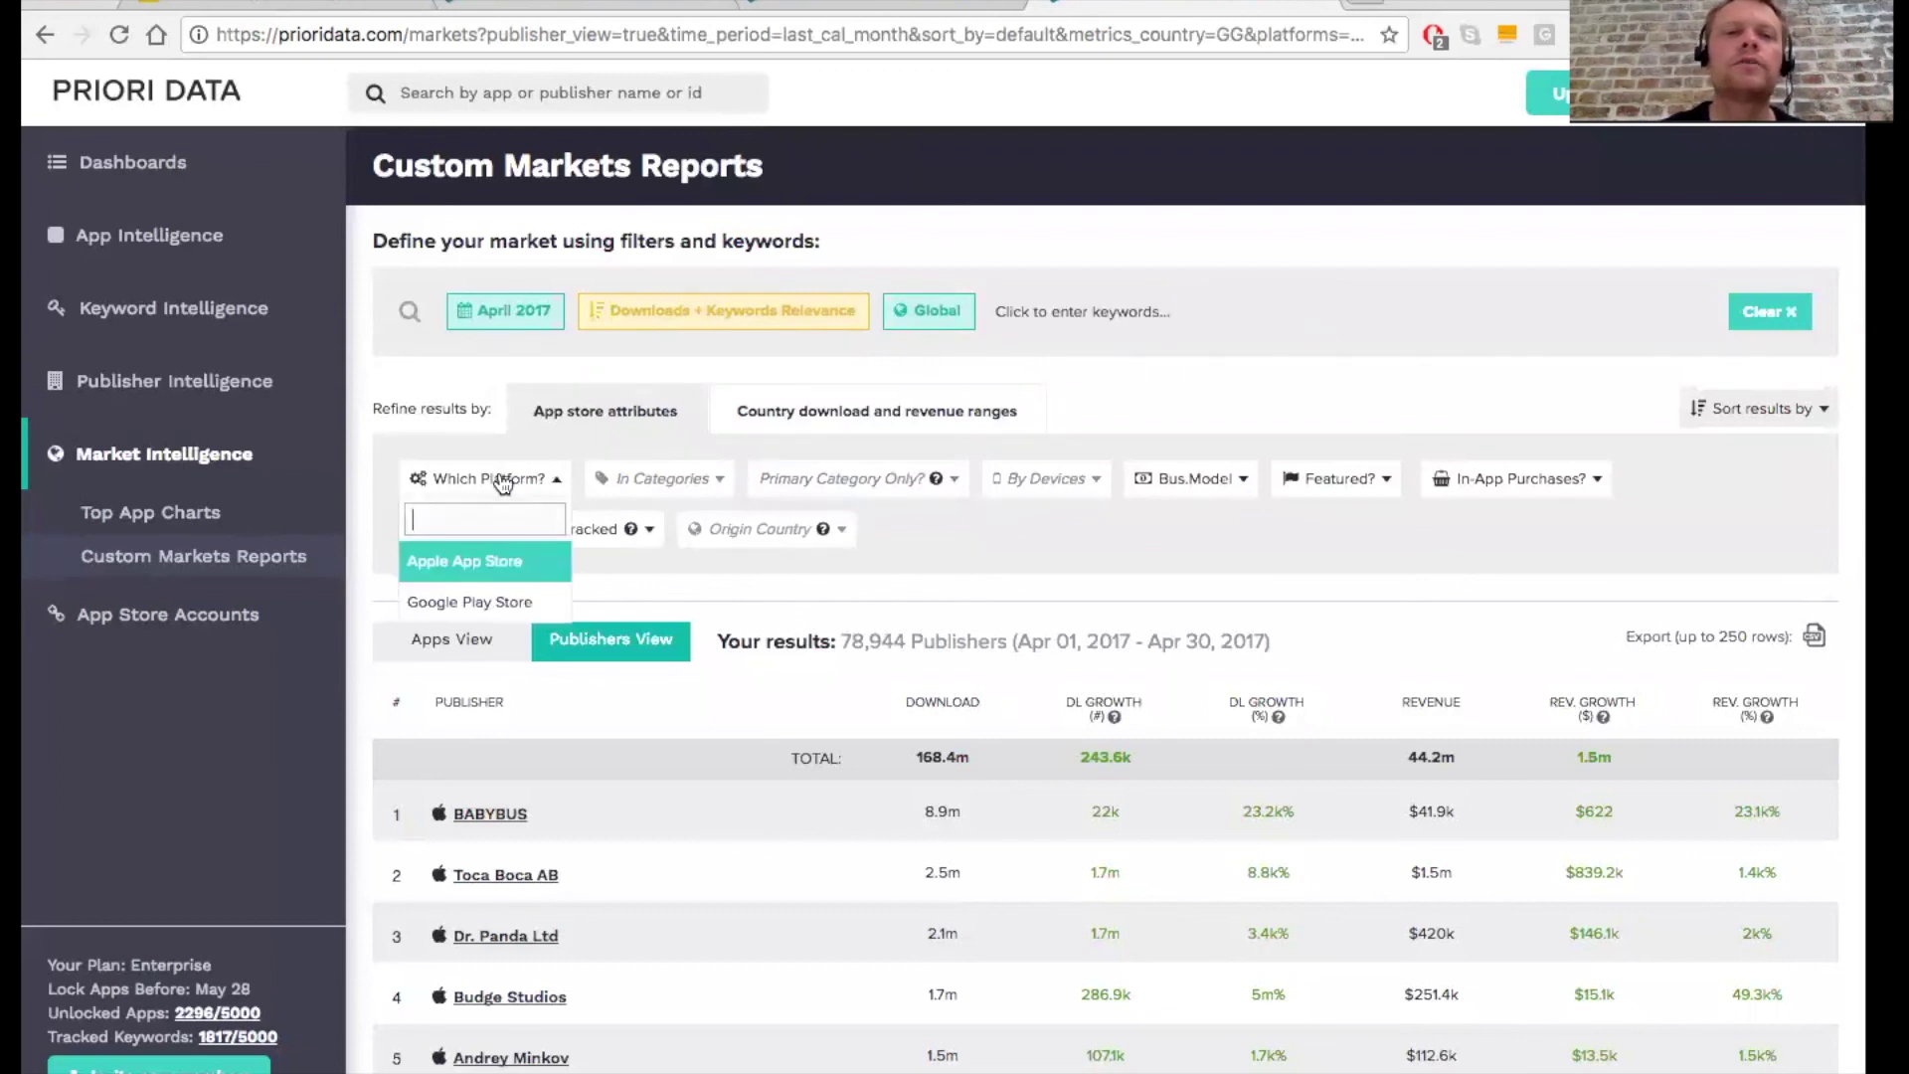
click(461, 604)
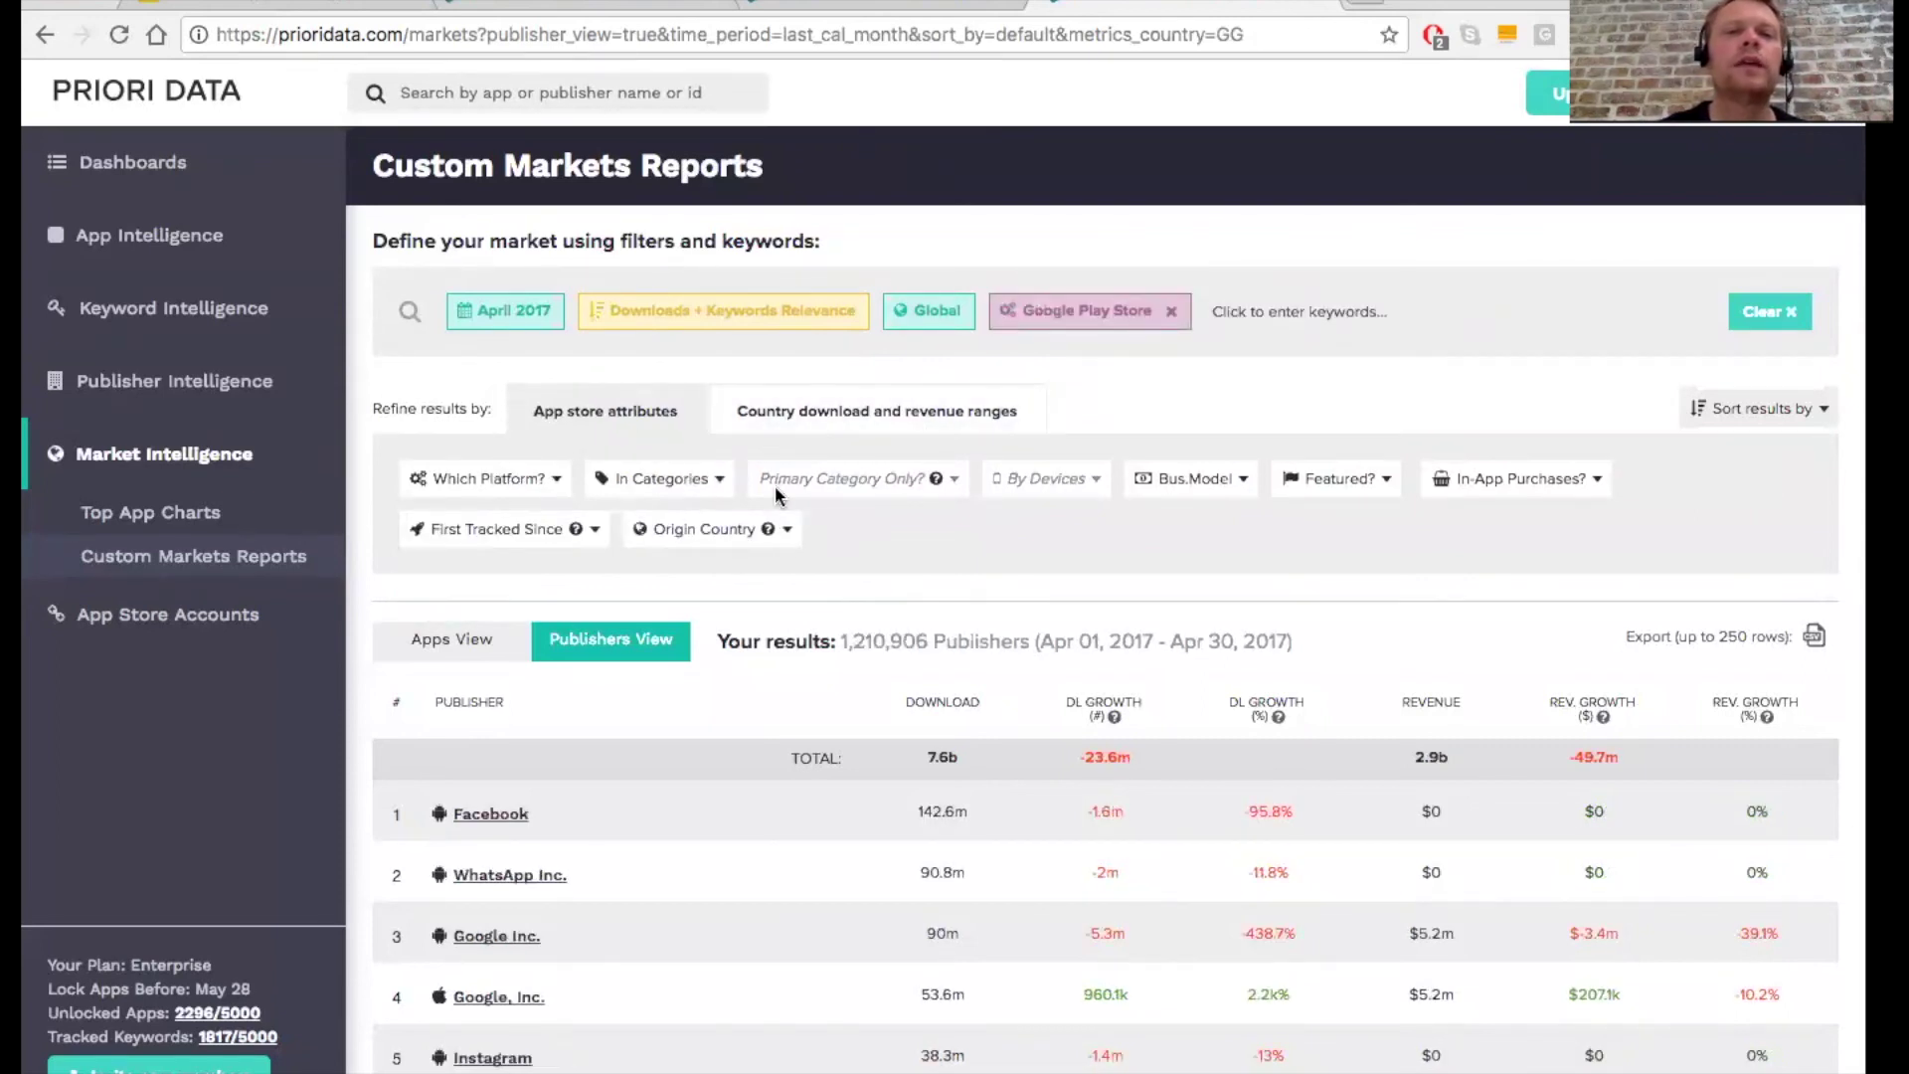
Step: Limit the publisher report to publishers whose origin country is Denmark
click(716, 527)
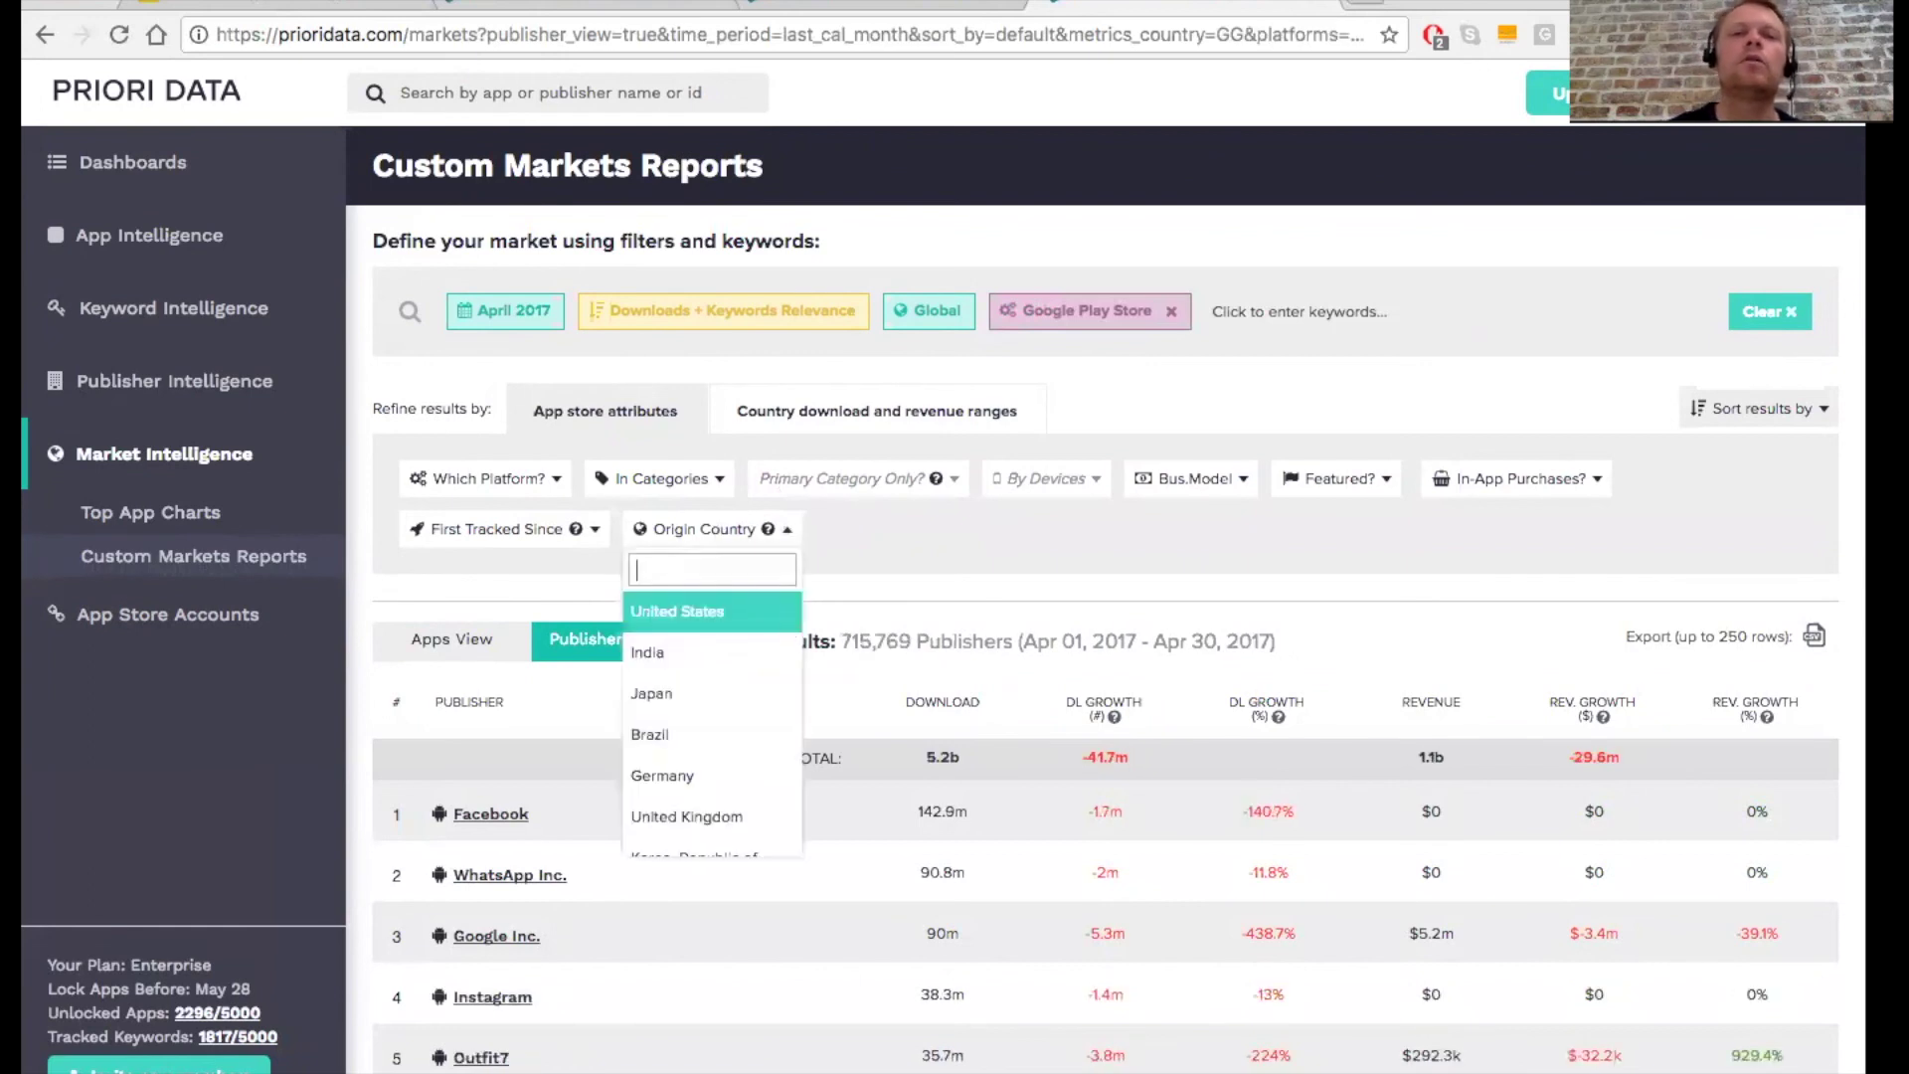
text(denm)
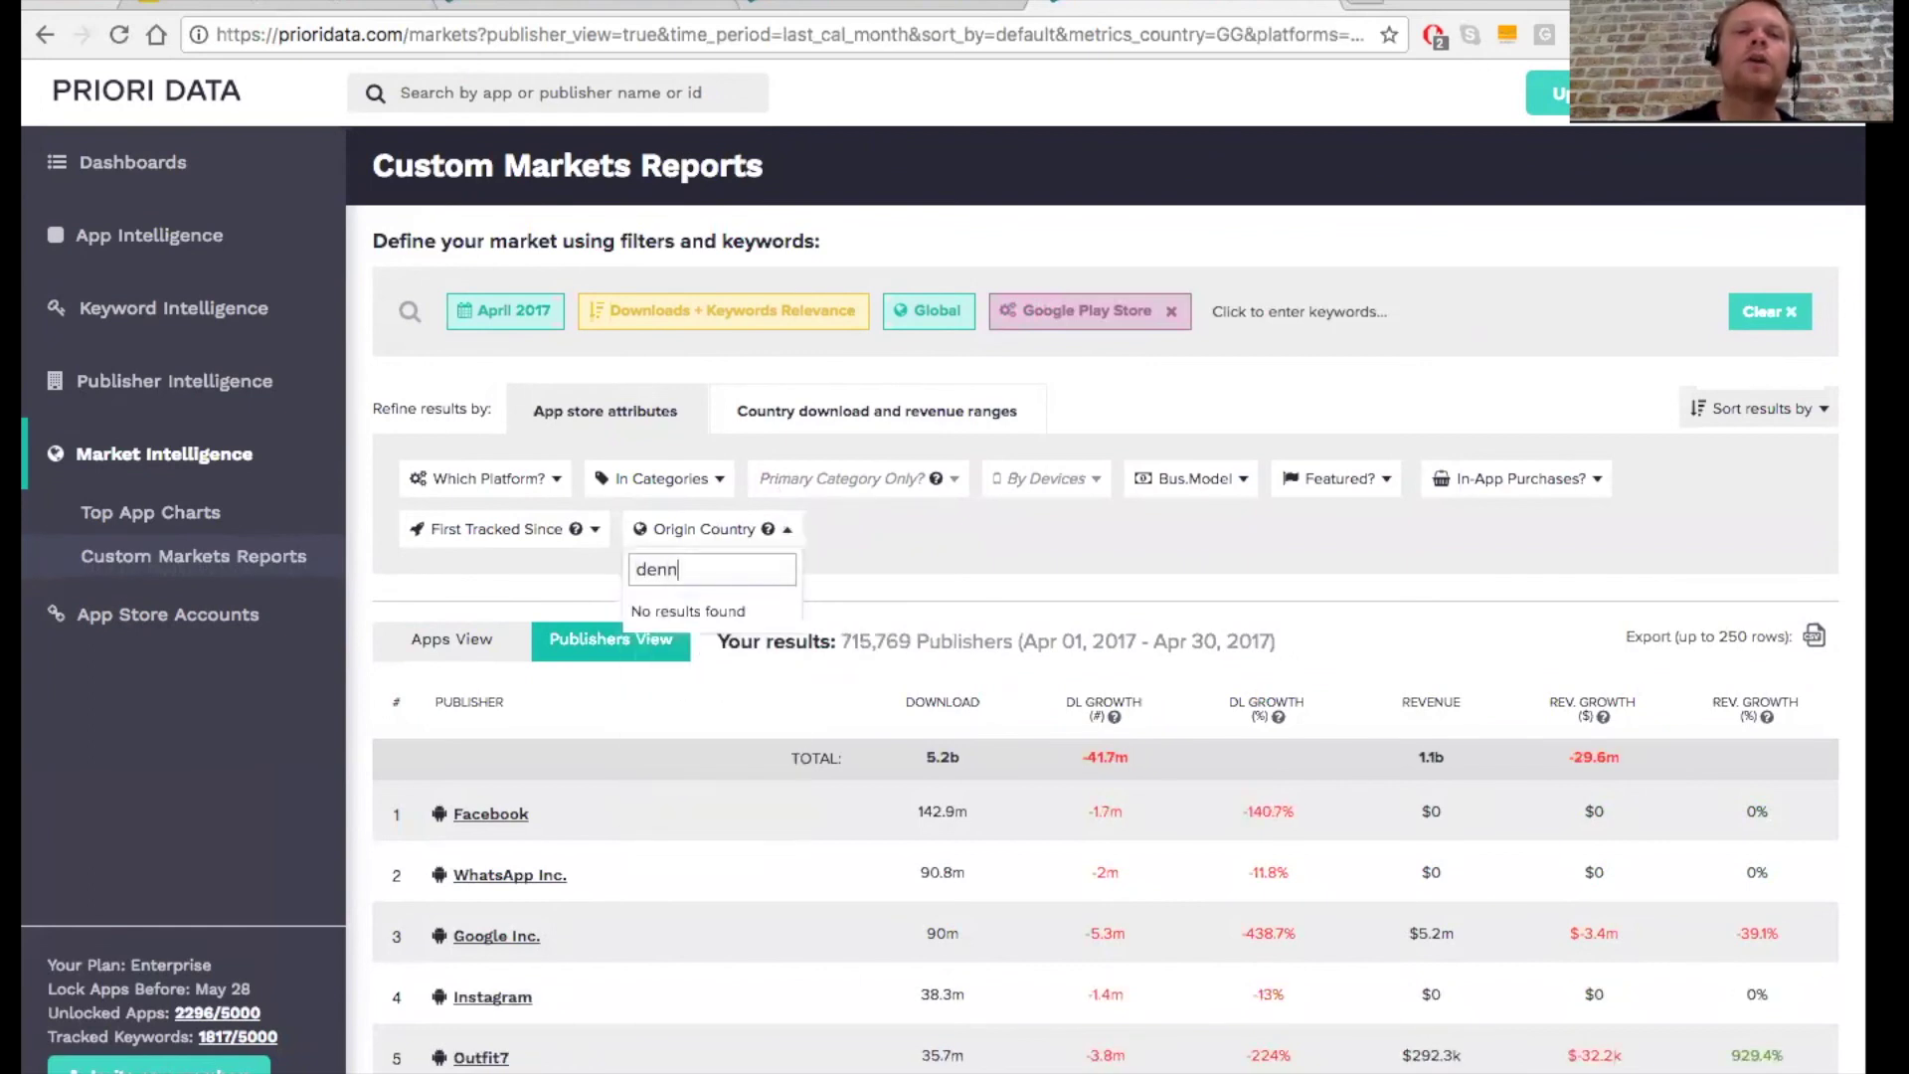
click(665, 624)
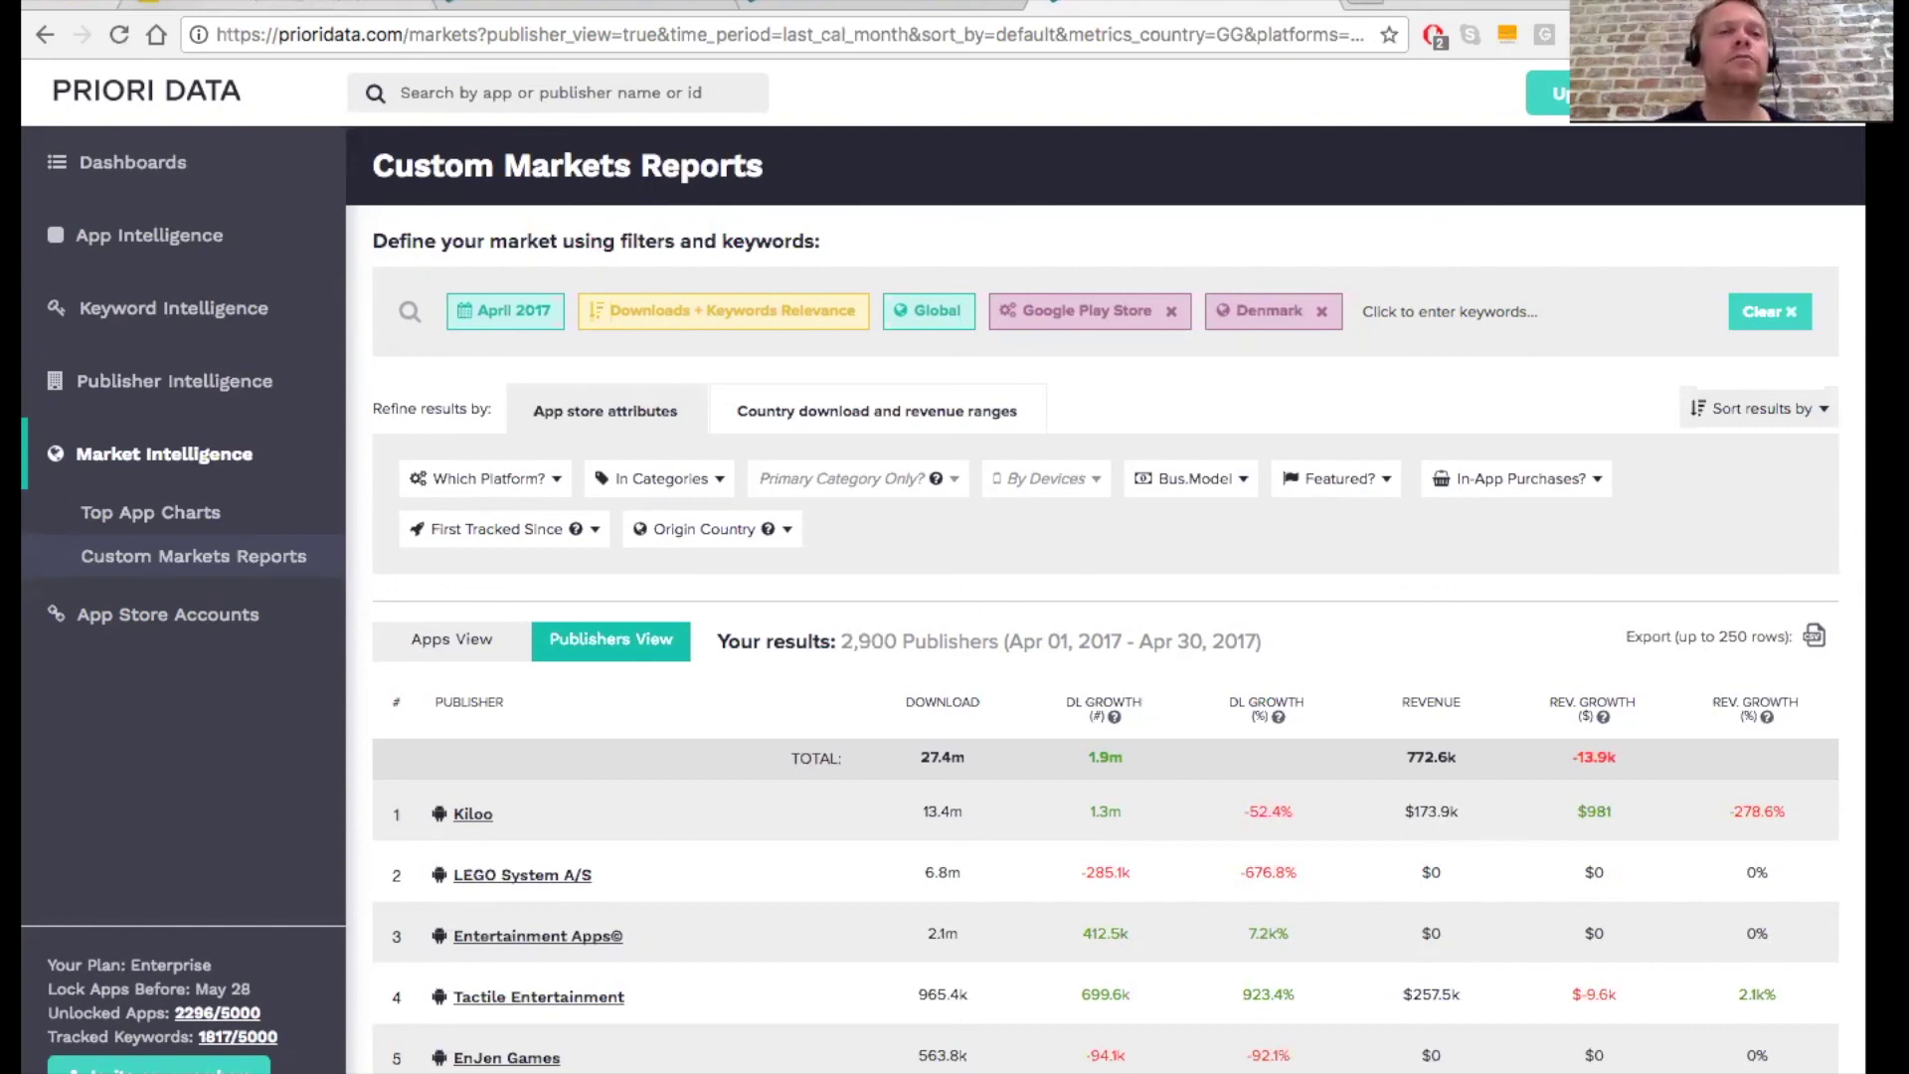
Step: Switch to the webinar presentation in Google Slides to view the presenter's contact slide, and return to the custom markets report
click(319, 4)
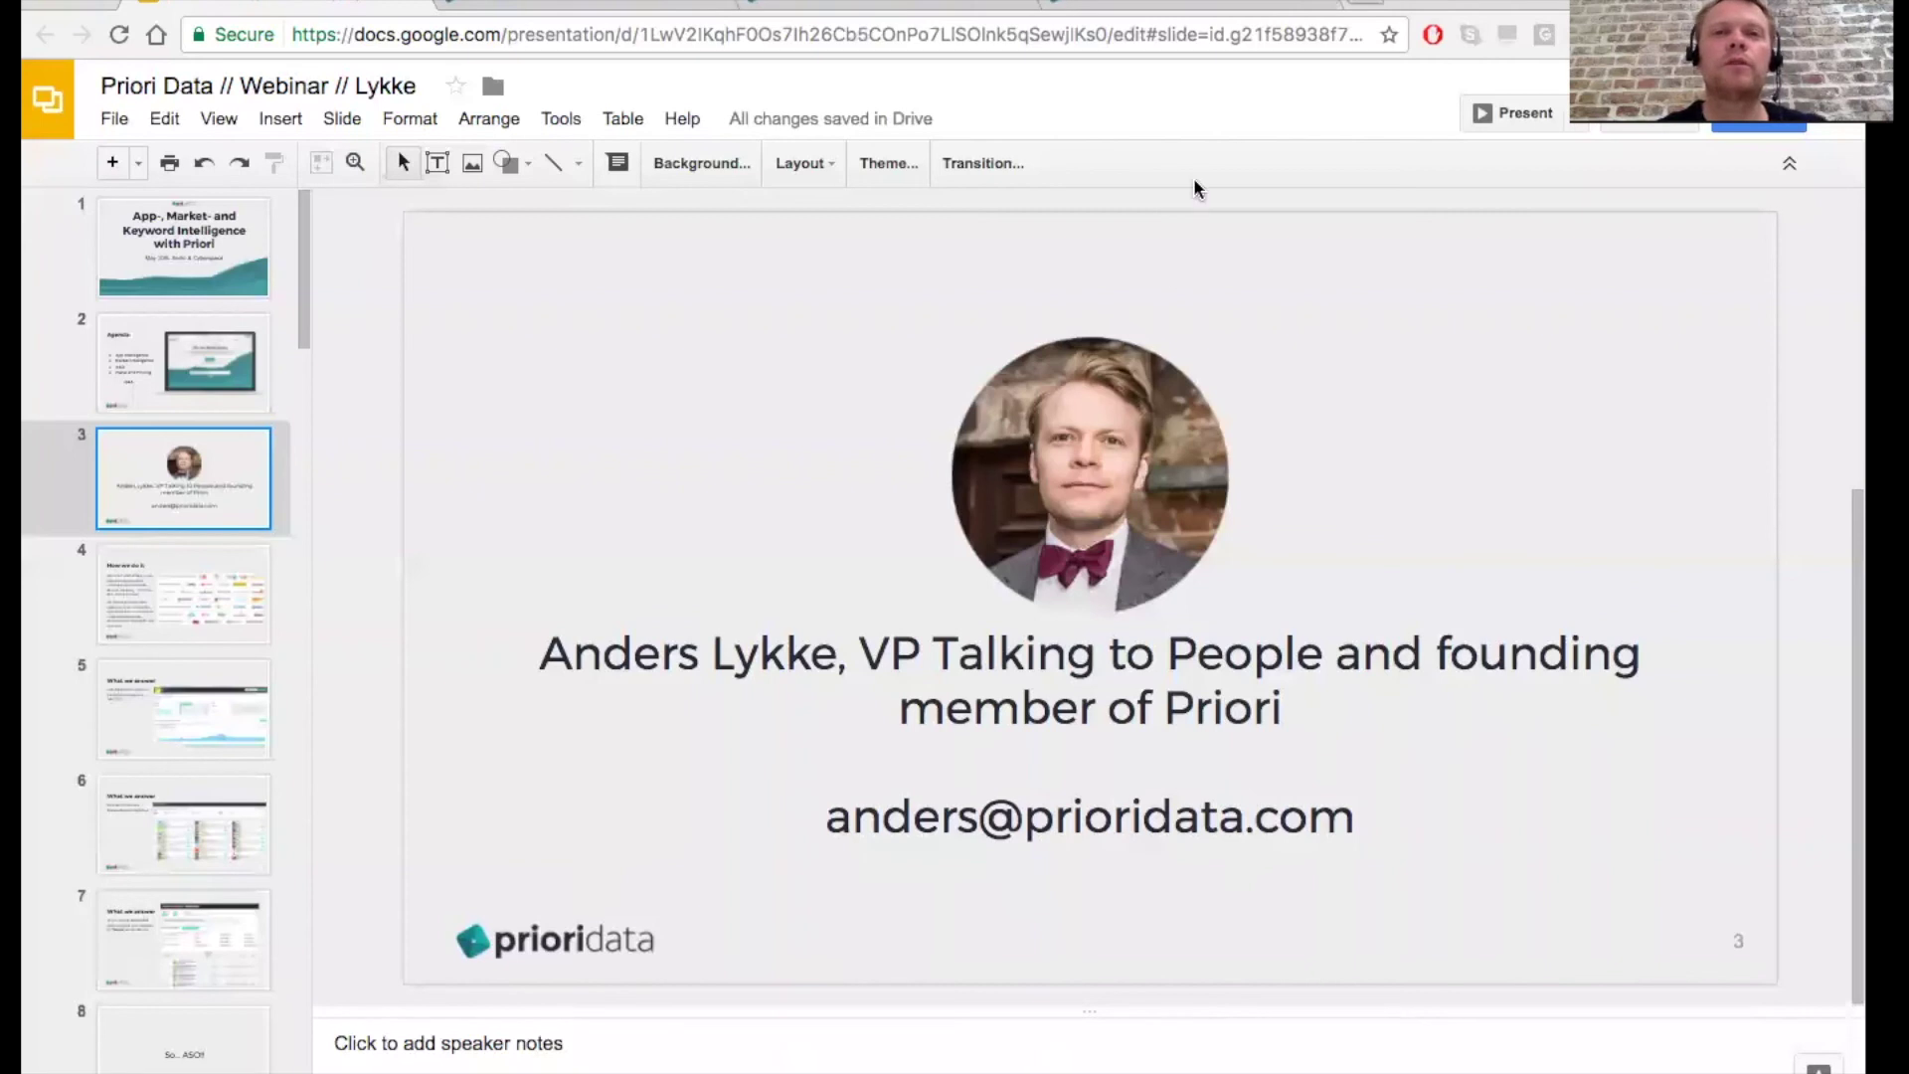
click(1224, 4)
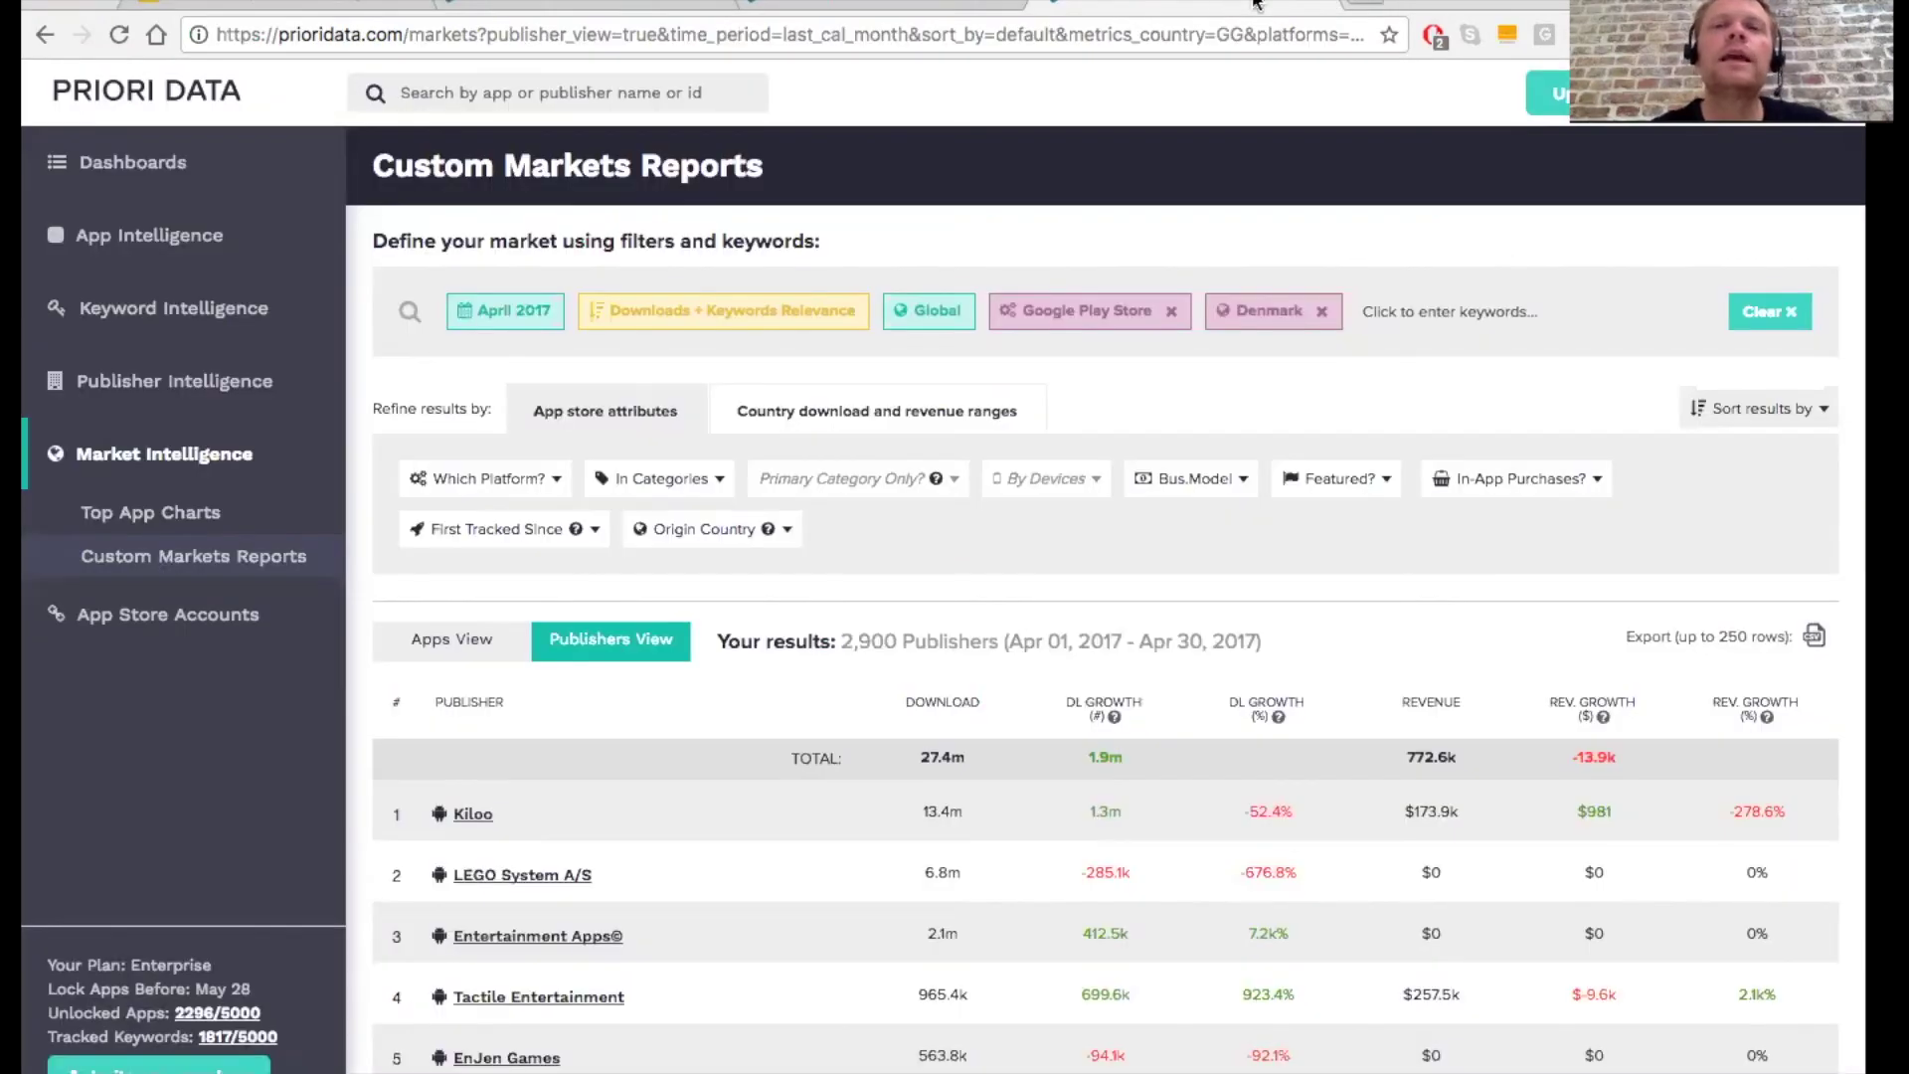